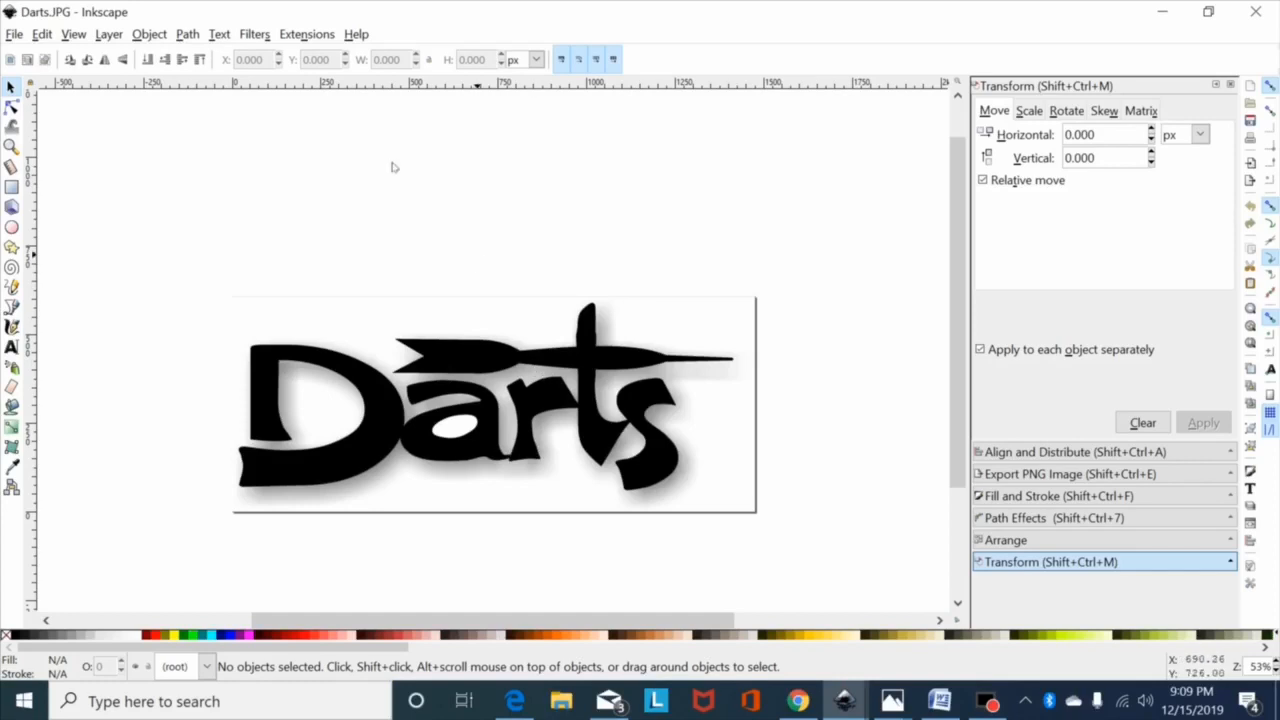
Trace the Darts image as a brightness-cutoff bitmap trace with live preview enabled, and move the resulting path directly above the original
click(188, 34)
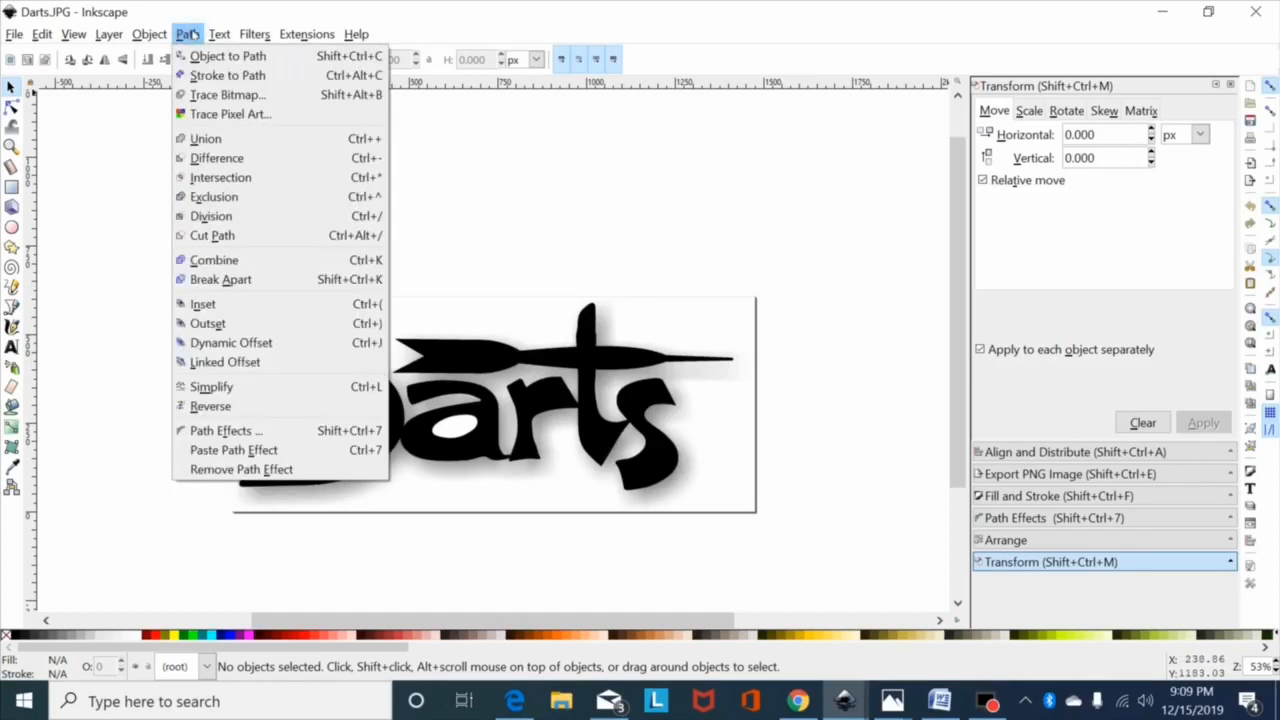
click(224, 94)
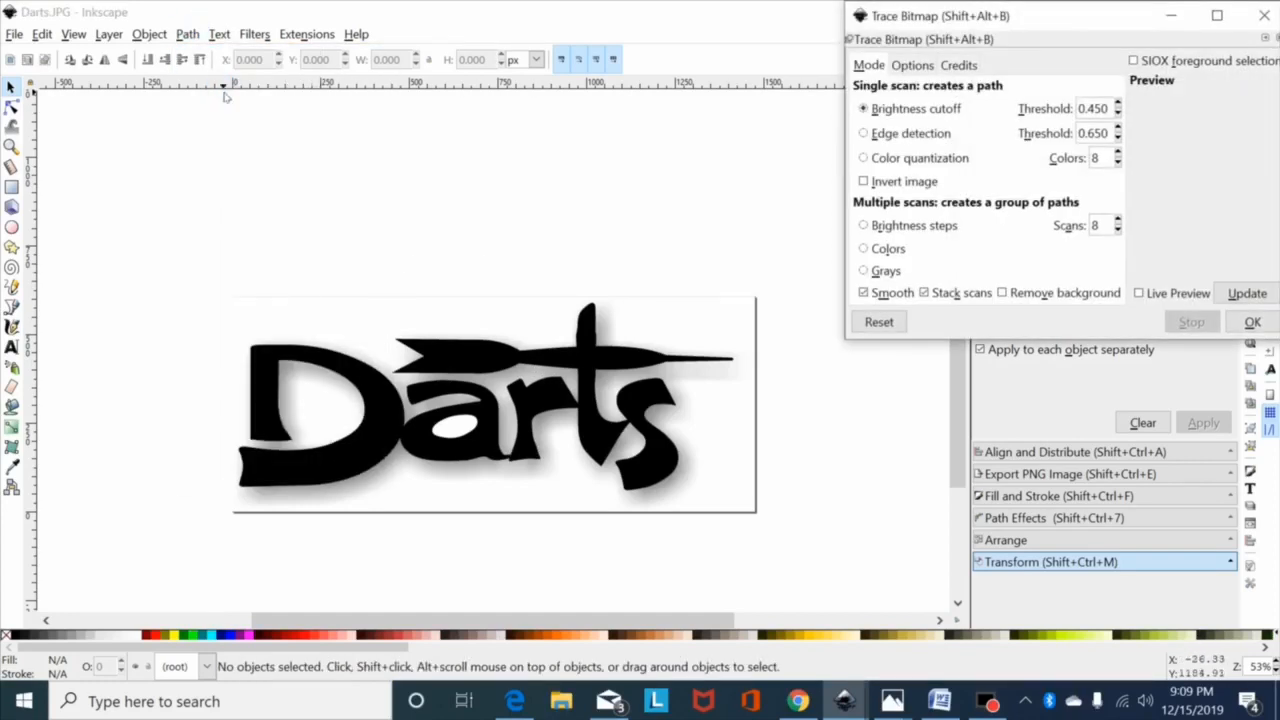
click(1138, 293)
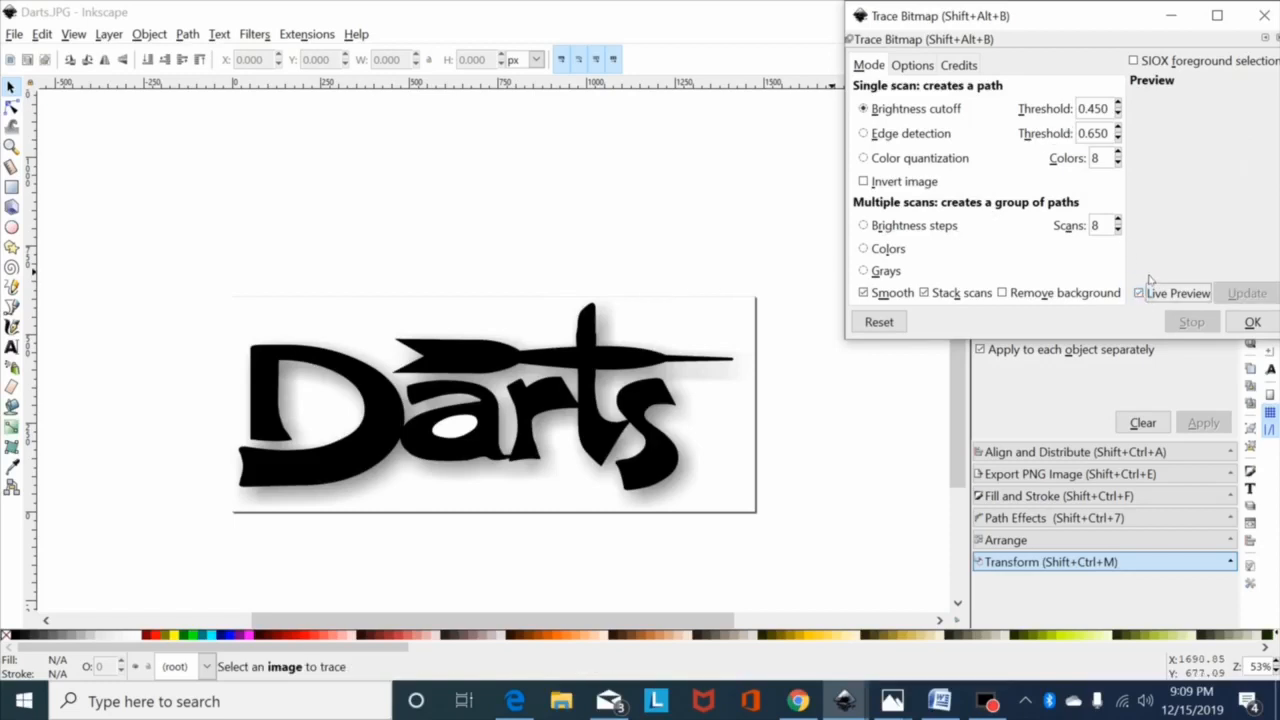
click(662, 350)
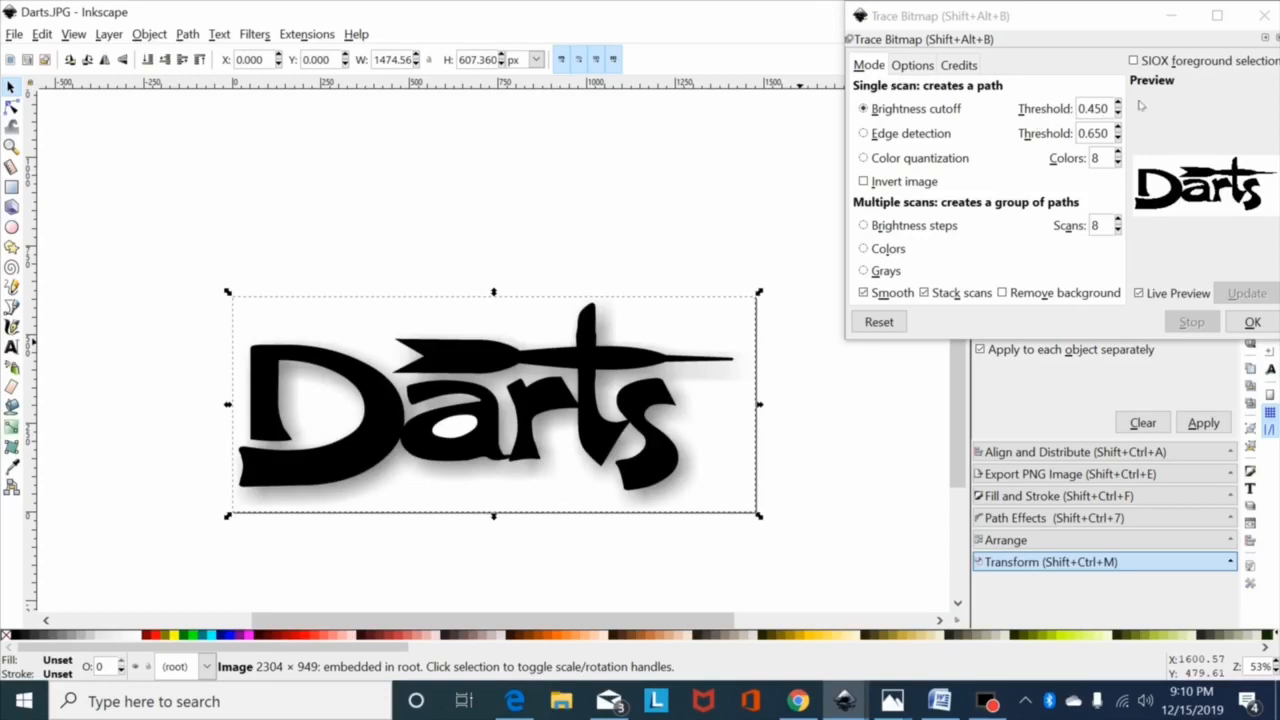
click(914, 66)
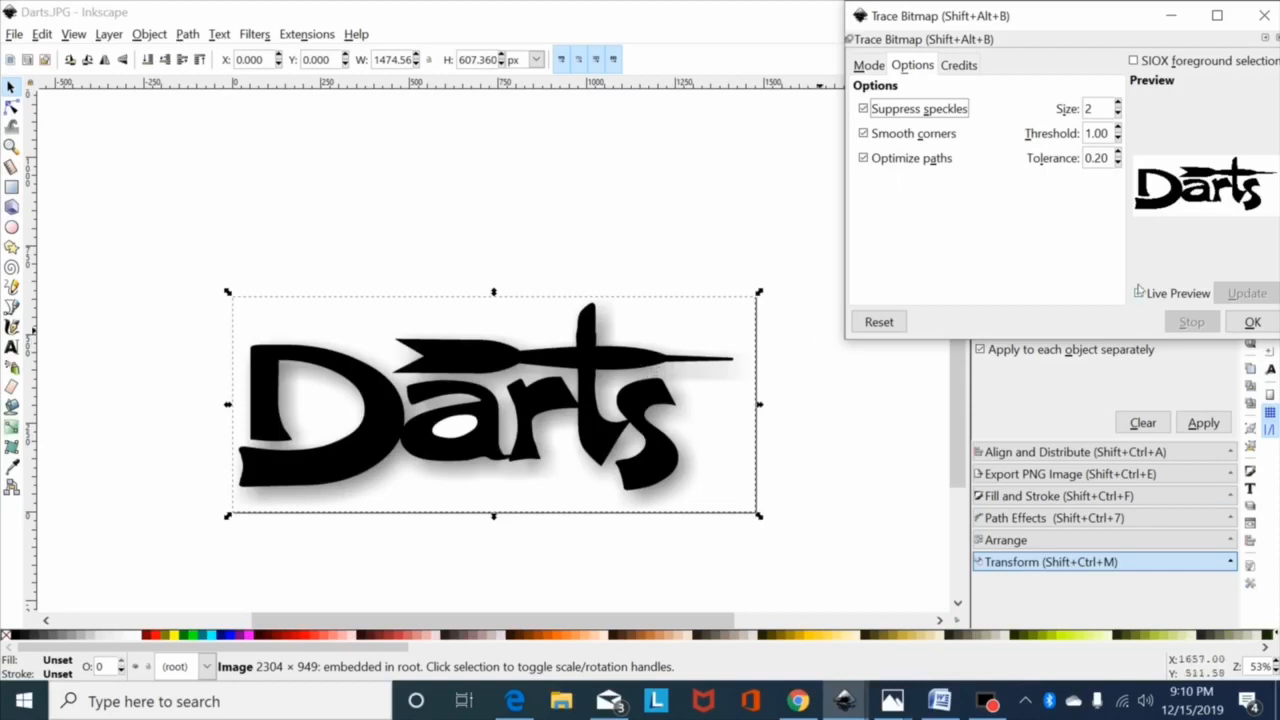
click(1254, 322)
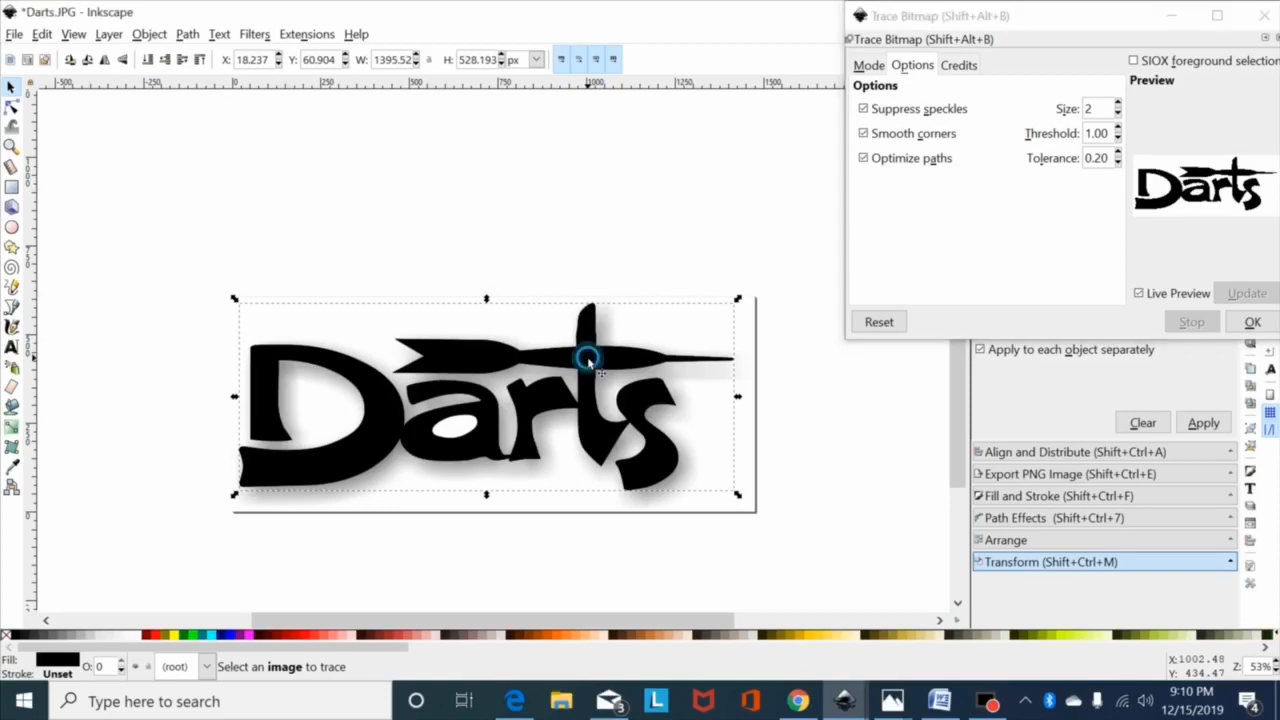
drag(590, 365, 594, 171)
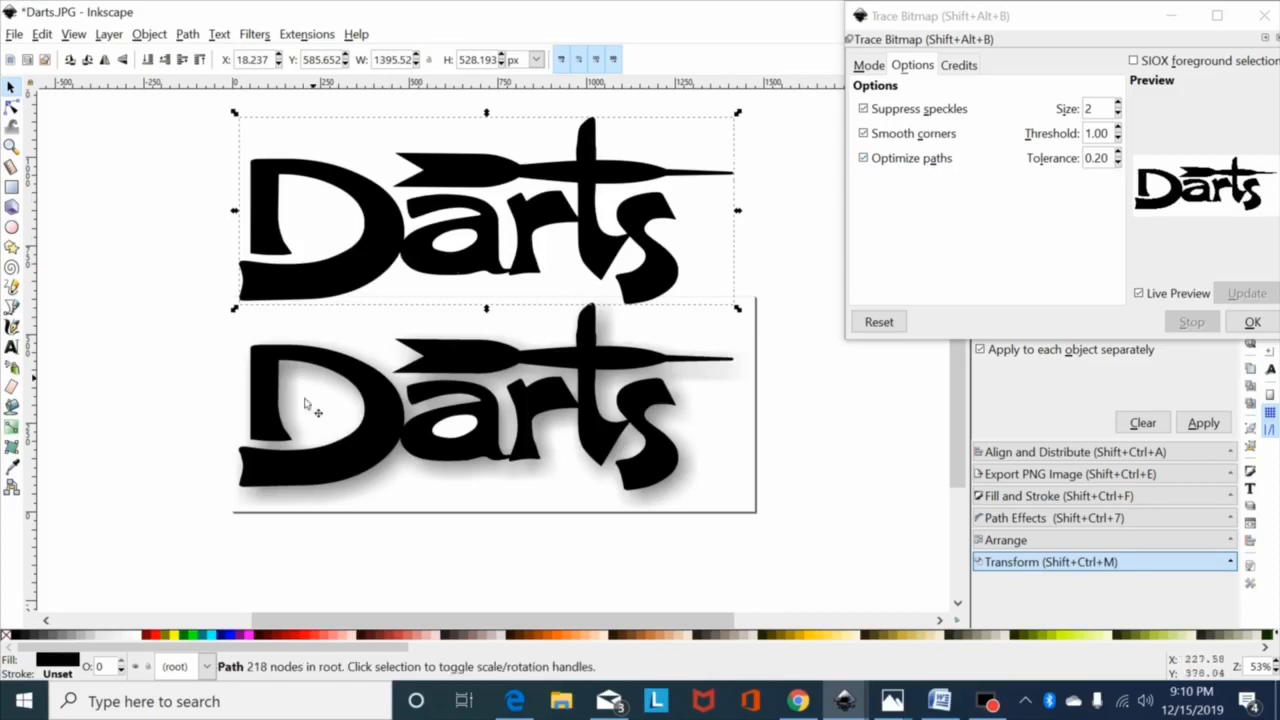
Trace the original Darts image again with the path optimization tolerance set to 5.00, and move the new path above the first trace
click(386, 405)
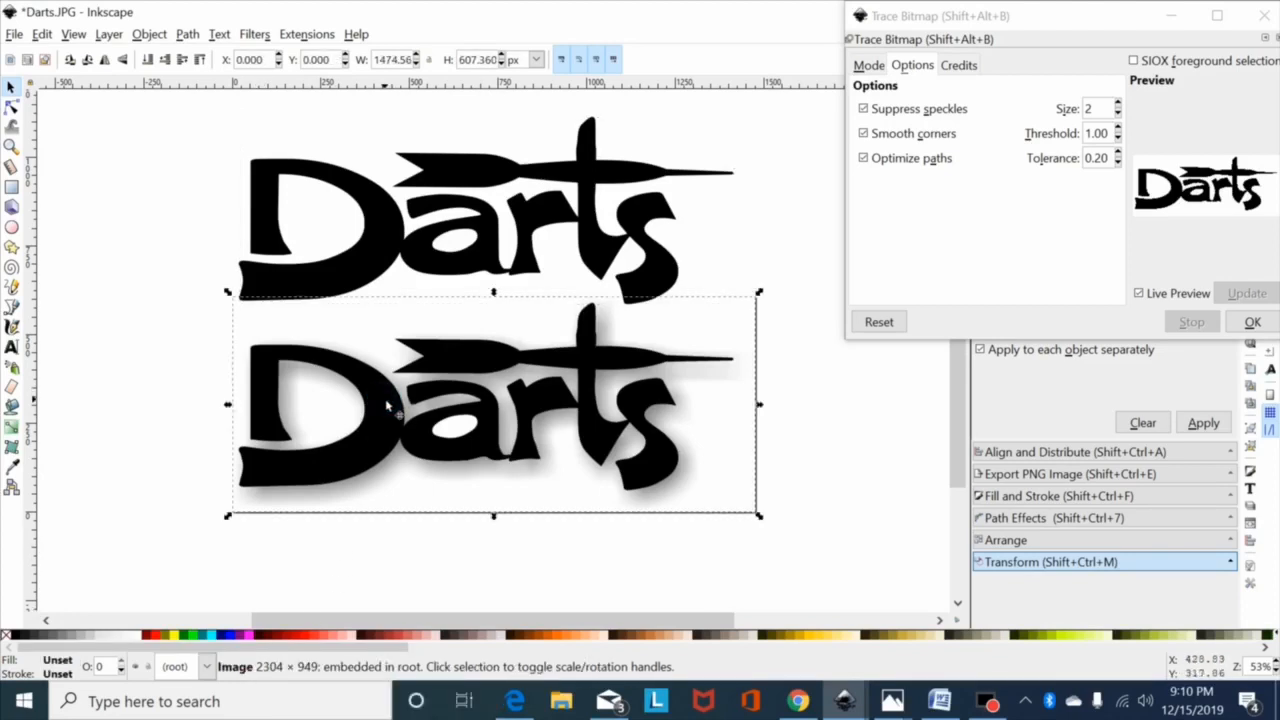
click(1120, 154)
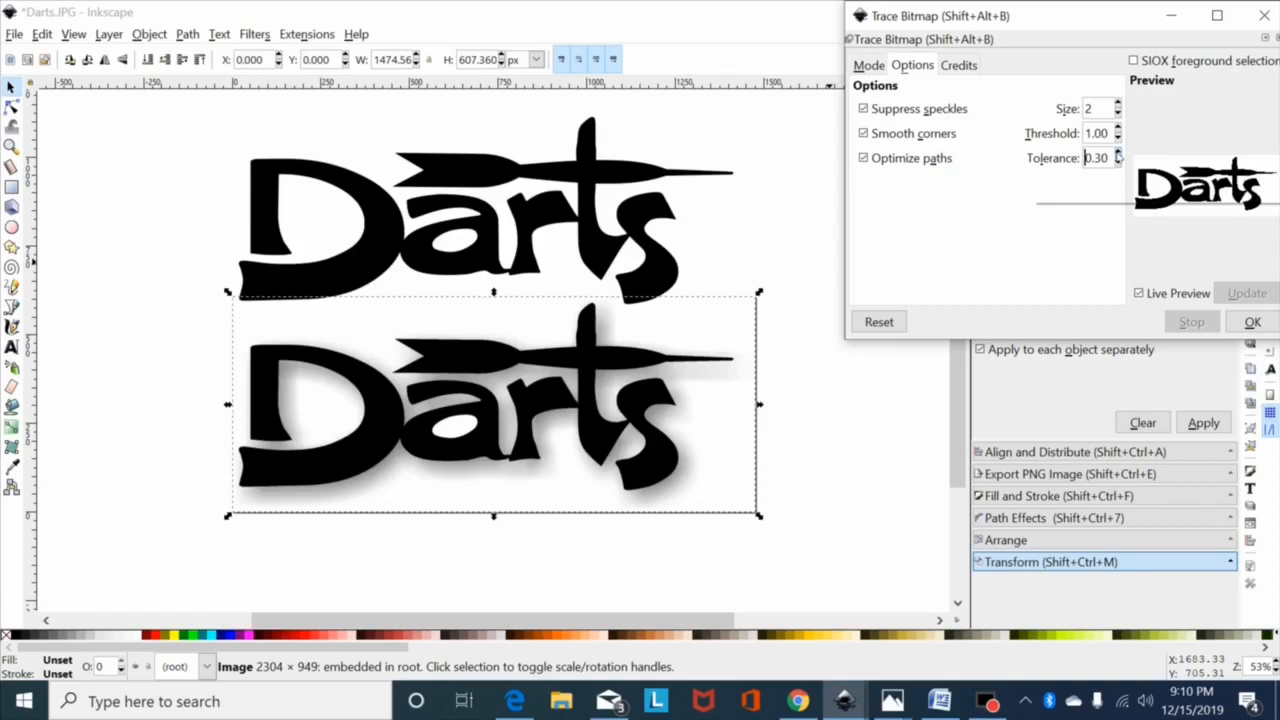
click(1118, 154)
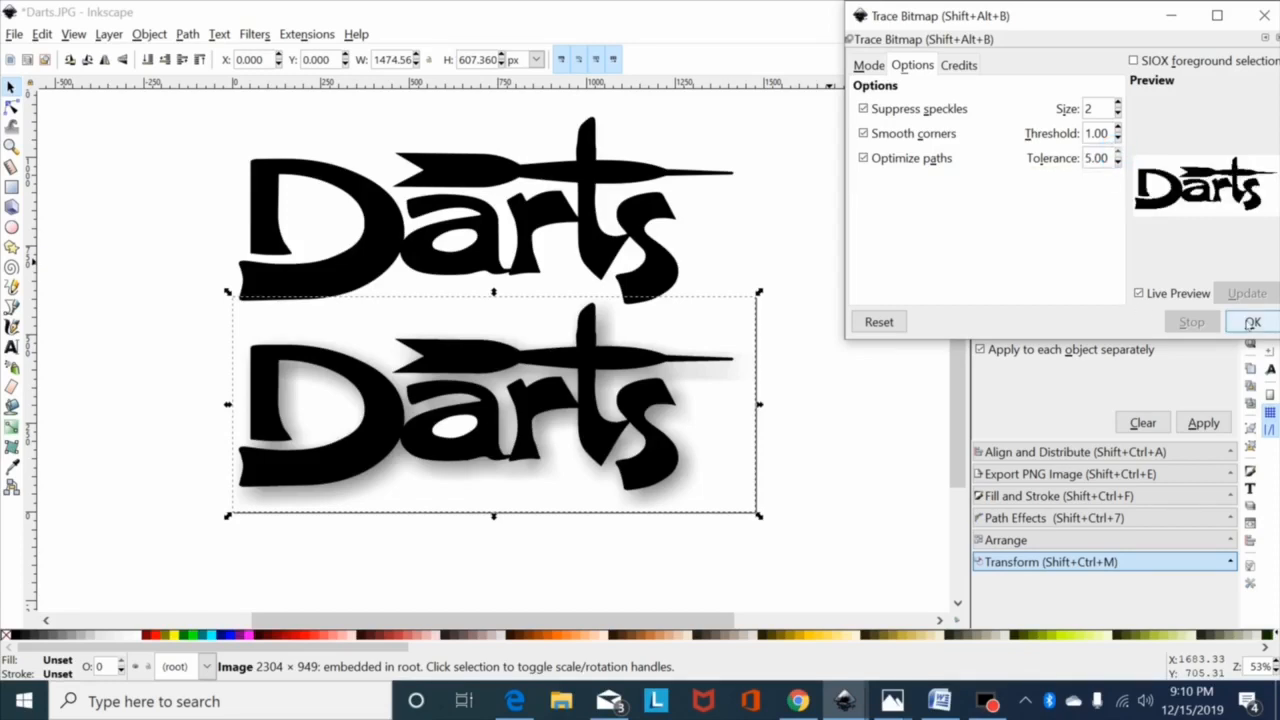
click(1252, 322)
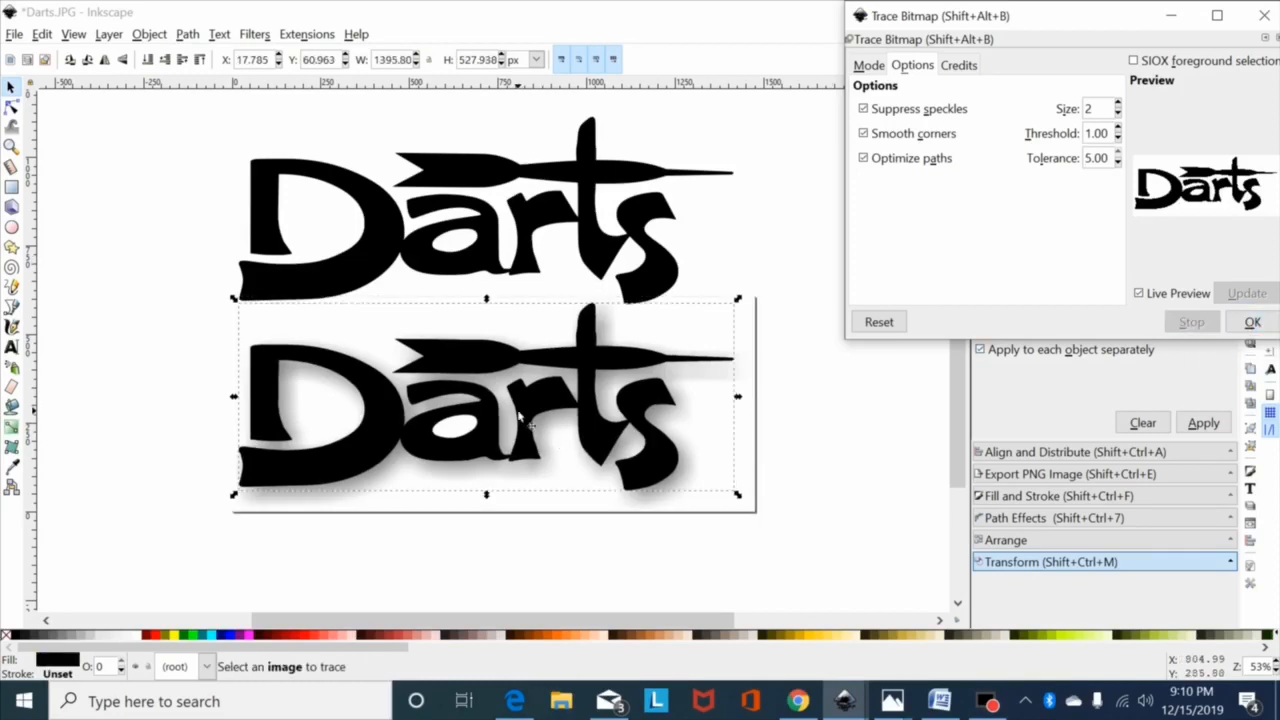
mouse_move(517, 400)
mouse_down()
mouse_move(540, 185)
mouse_move(530, 110)
mouse_move(485, 393)
mouse_up()
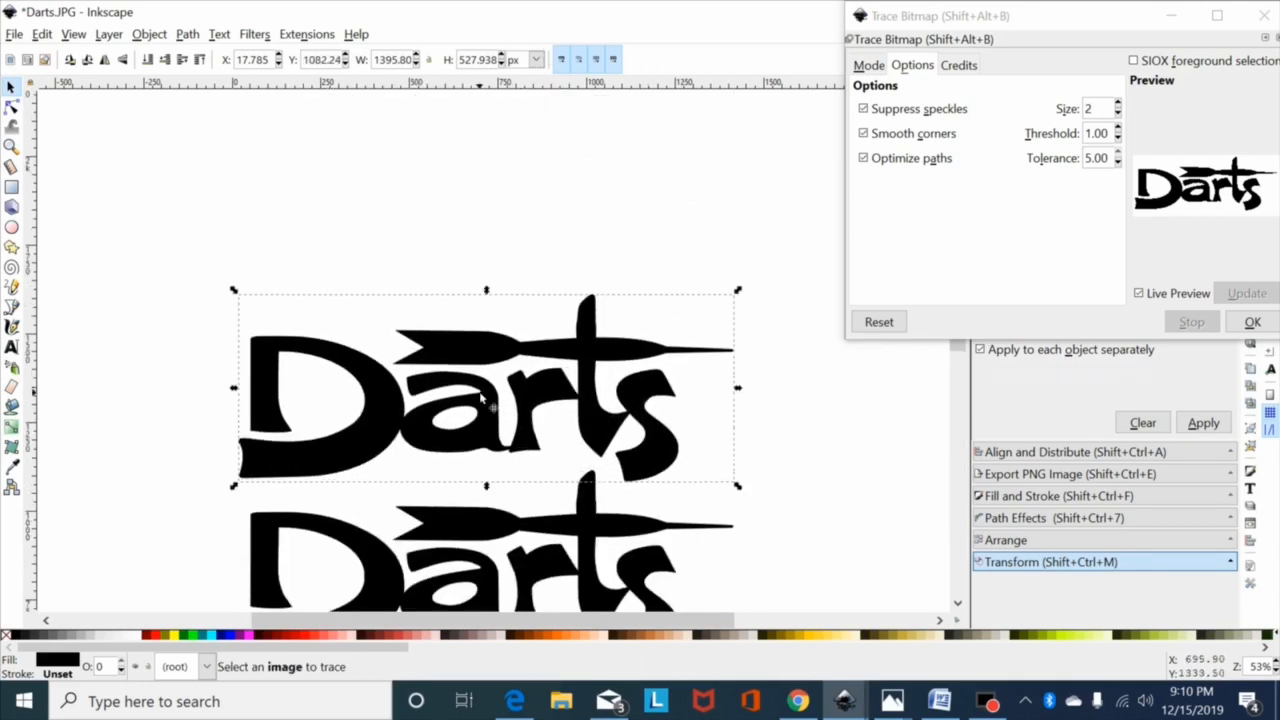
Compare the node counts of the first Darts trace and the tolerance 5.00 trace above it
scroll(485, 393, down, 5)
click(74, 363)
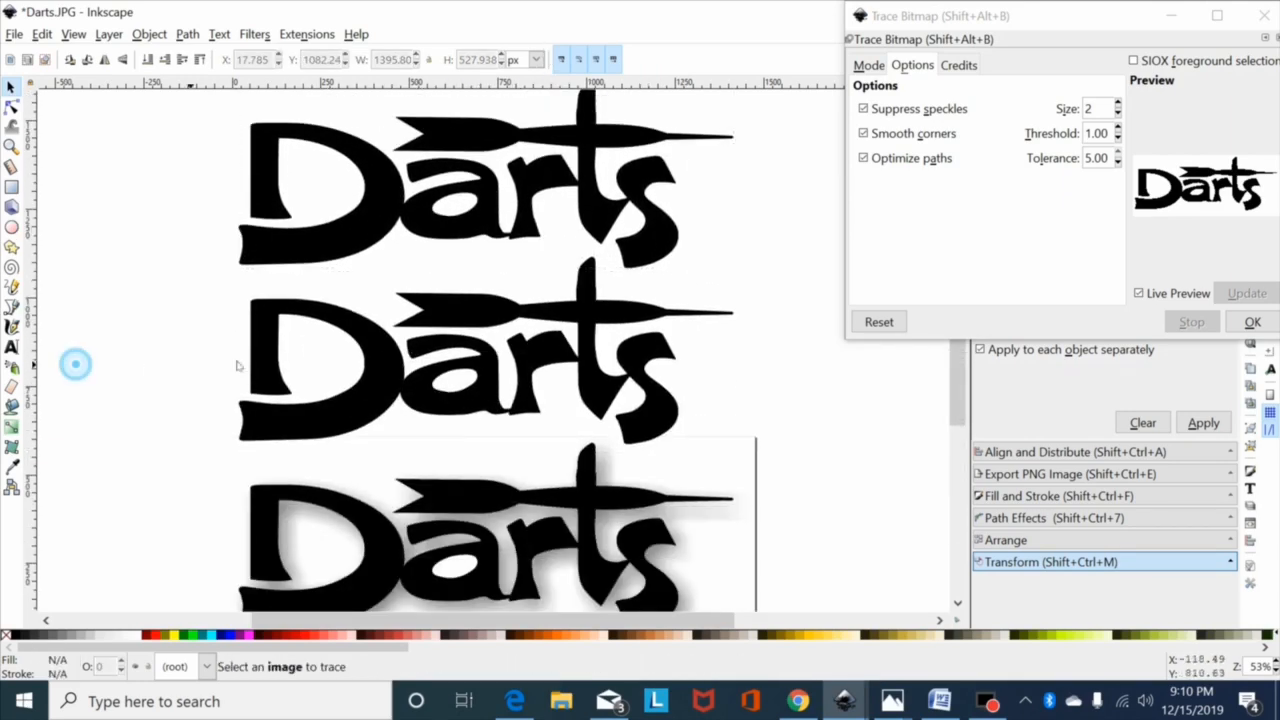
click(356, 333)
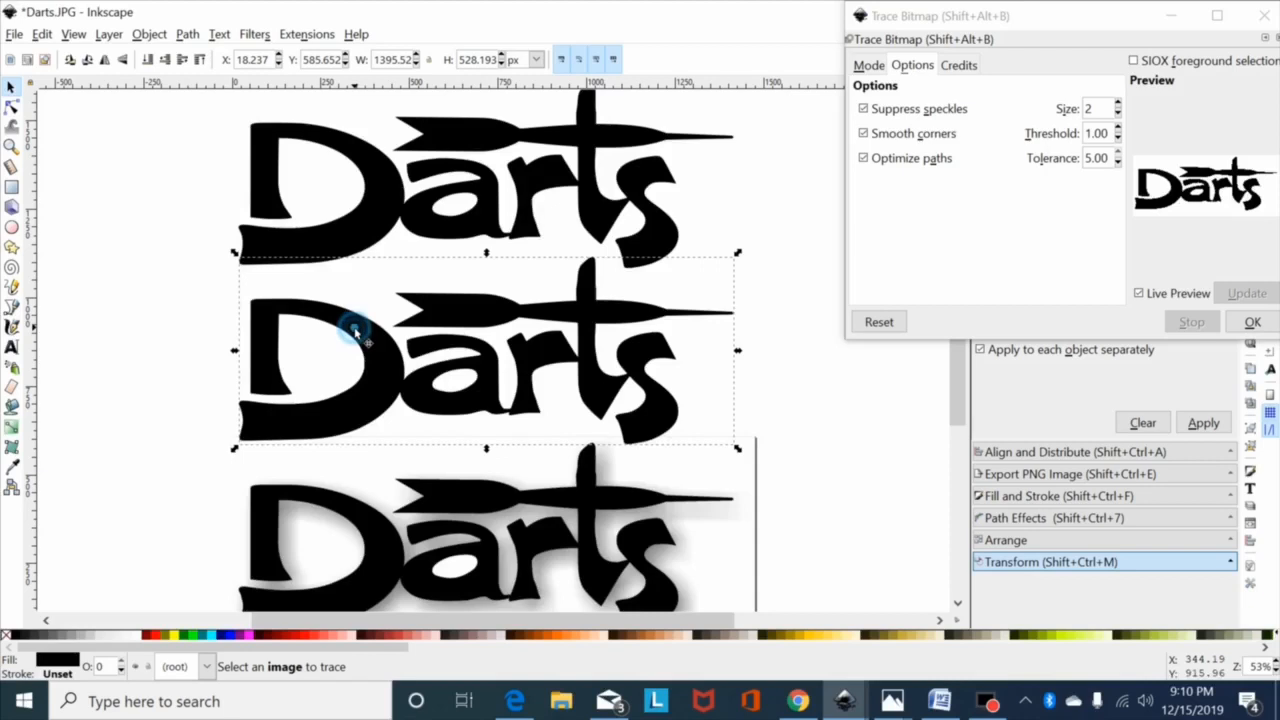
click(195, 313)
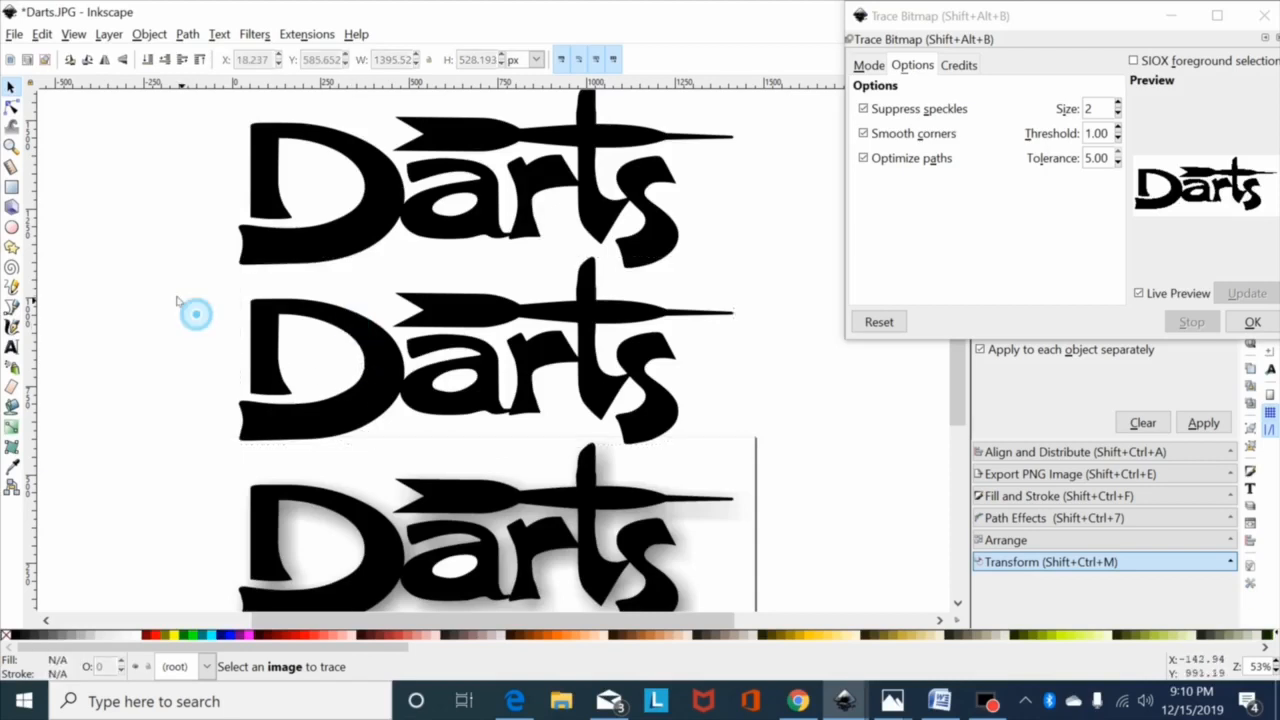
click(11, 106)
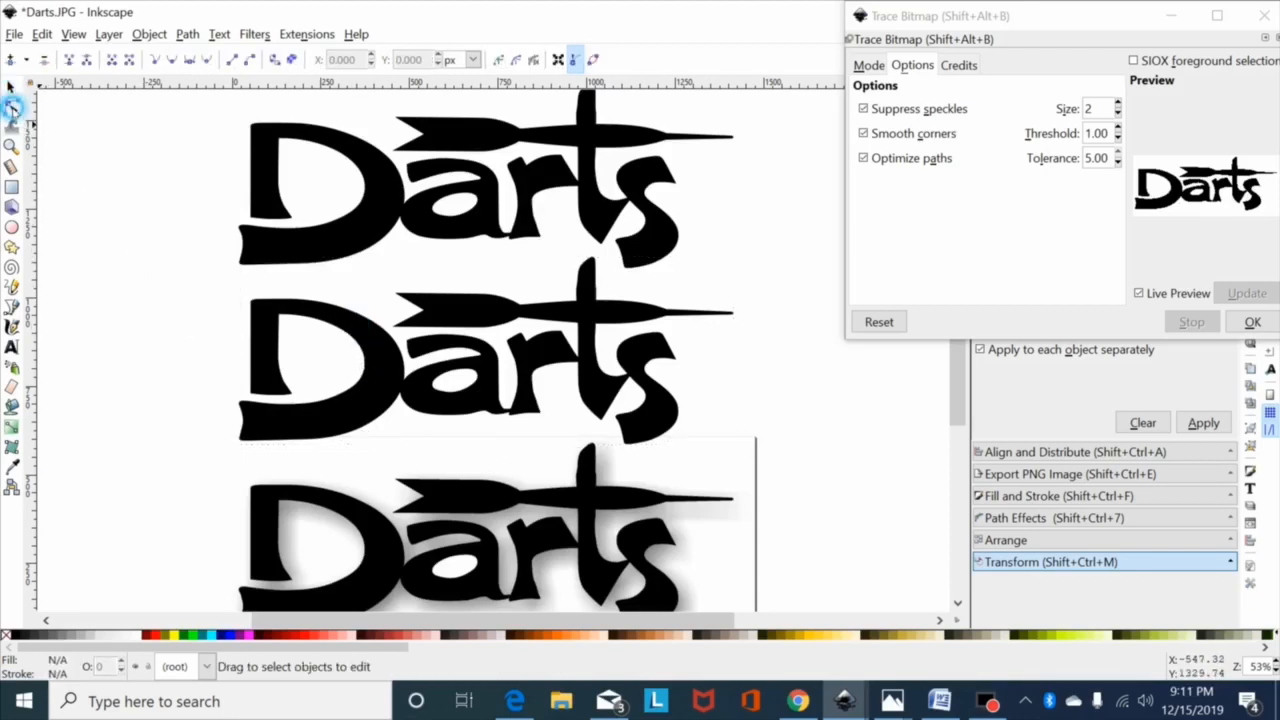
click(366, 337)
click(11, 87)
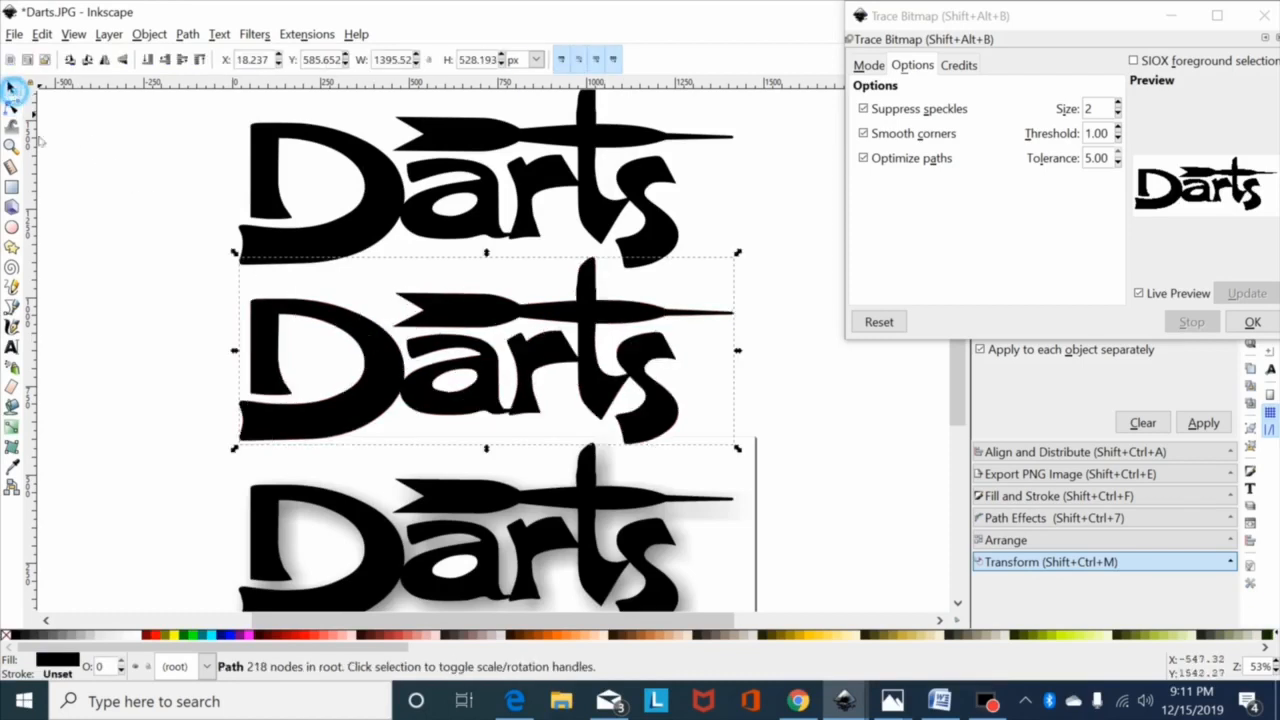
click(372, 214)
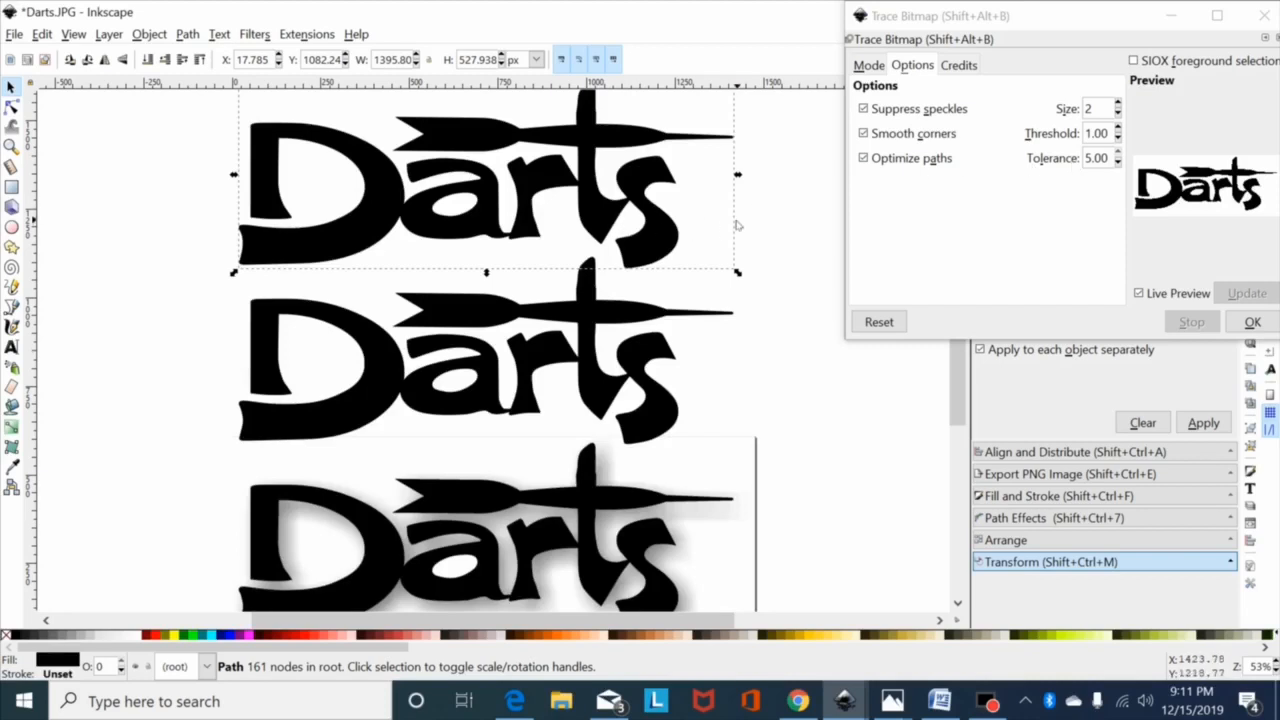
scroll(776, 247, up, 1)
scroll(776, 247, up, 1)
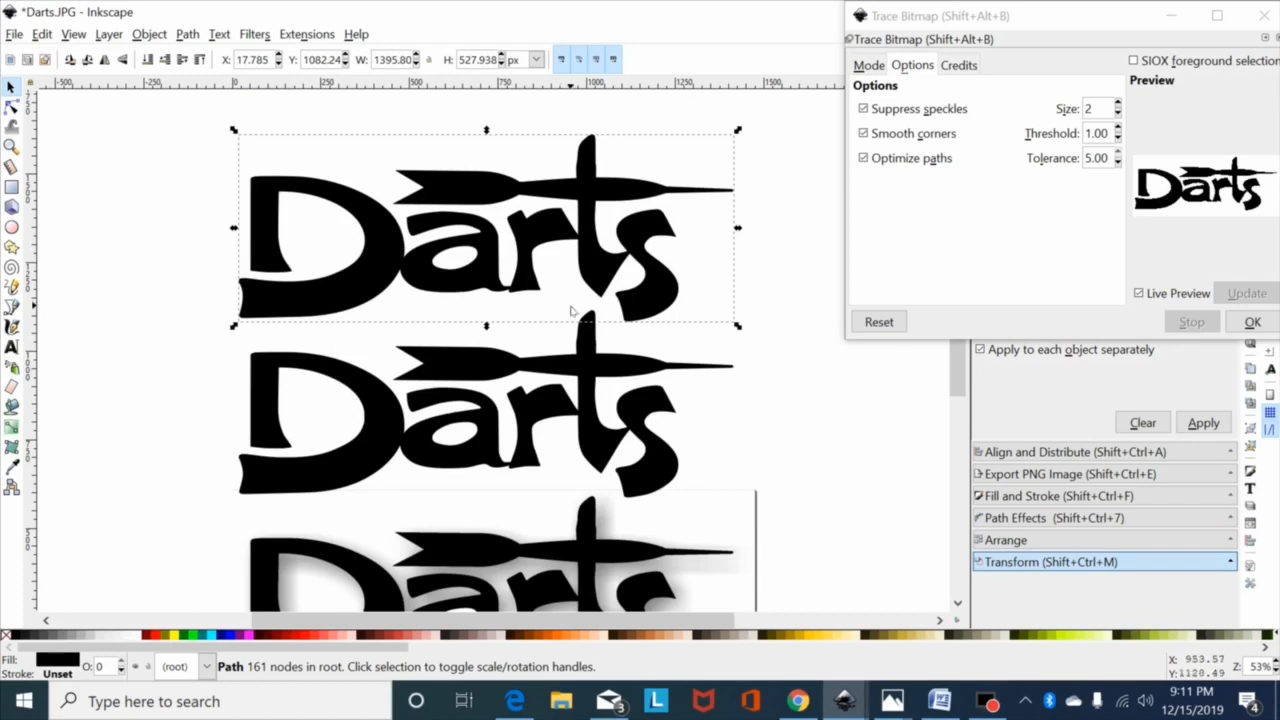
Delete the first Darts trace, leaving the tolerance 5.00 version, and close the Trace Bitmap dialog
click(538, 379)
key(Delete)
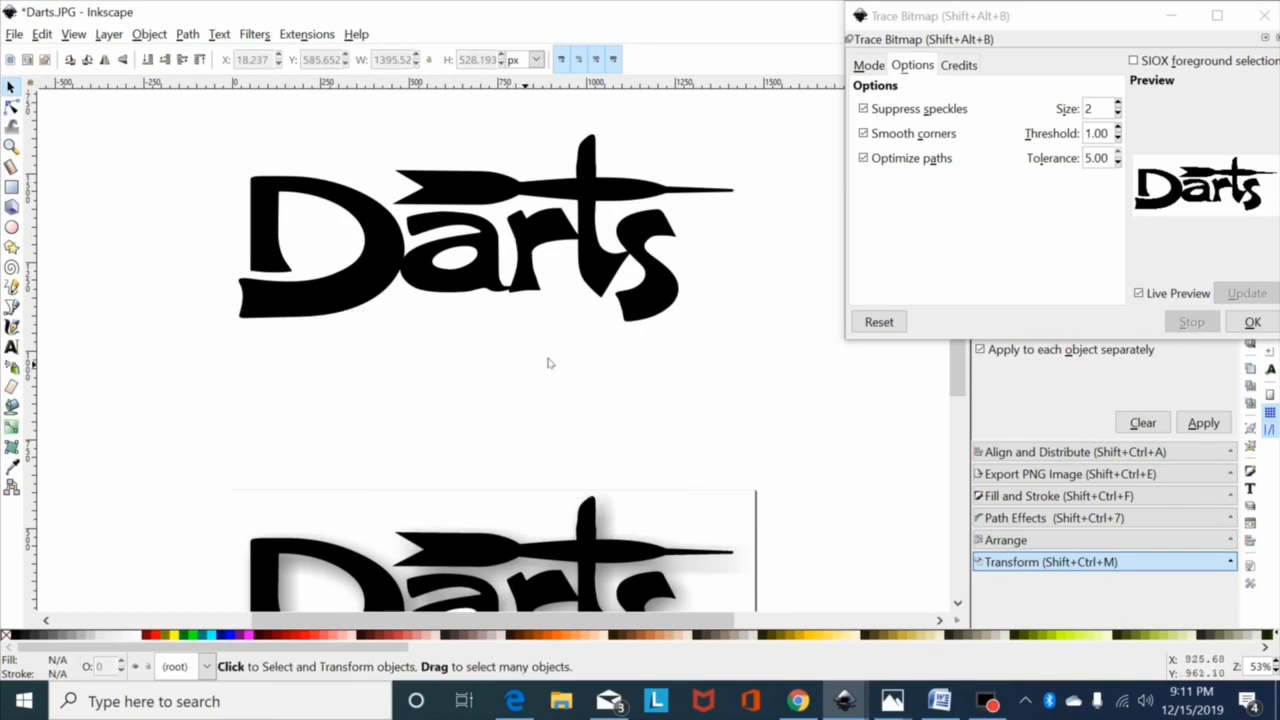
click(1264, 16)
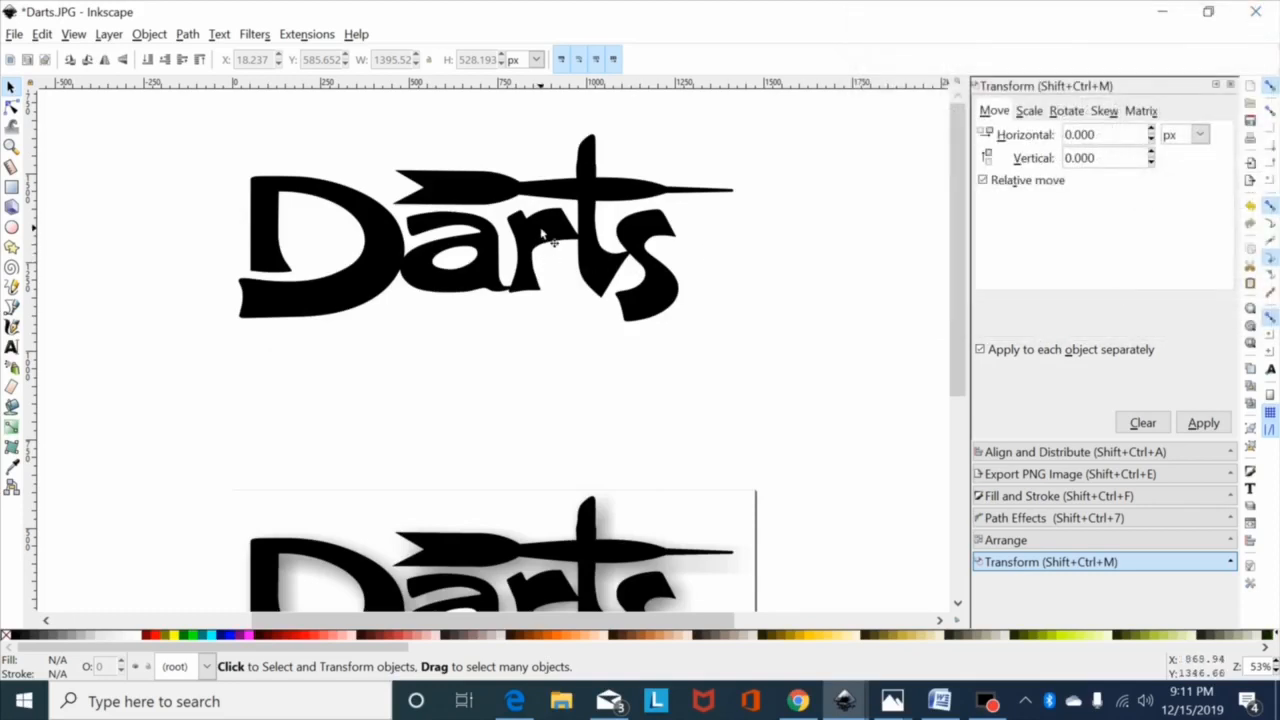
Delete the original shadowed Darts image and move the remaining traced path onto the page
mouse_move(538, 228)
mouse_down()
mouse_move(540, 270)
mouse_move(567, 309)
mouse_up()
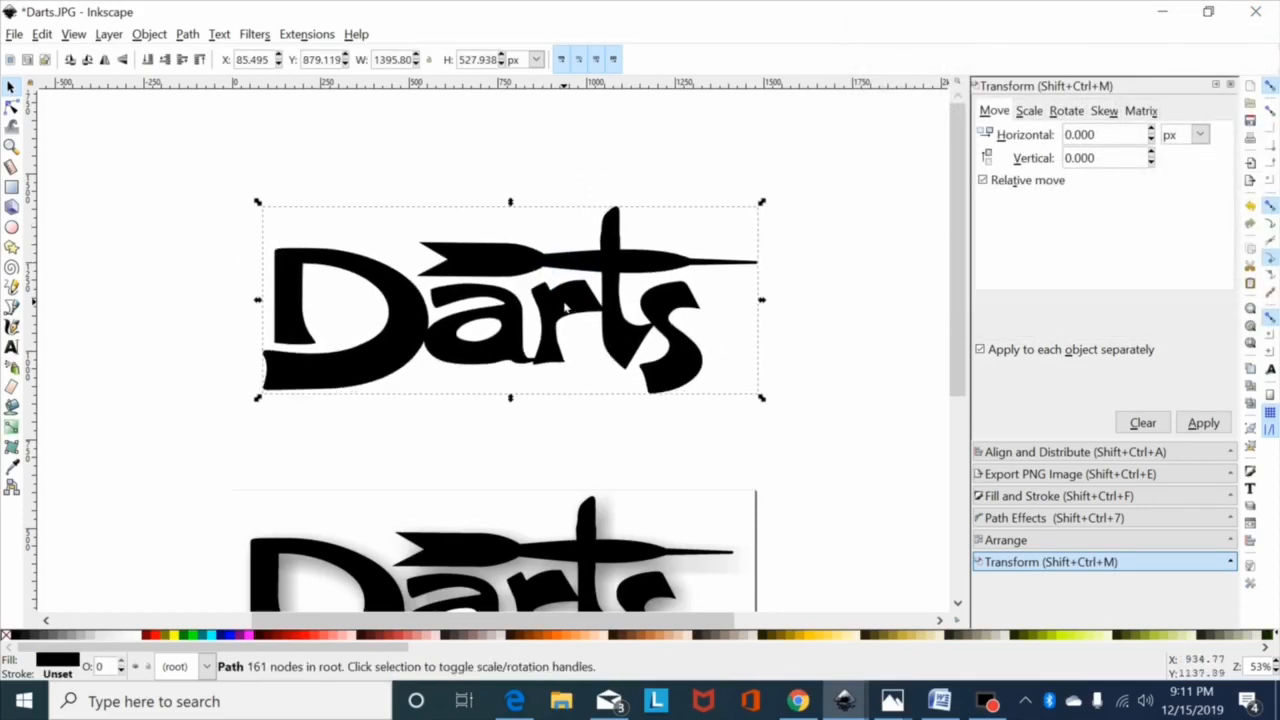
click(578, 562)
key(Delete)
scroll(589, 526, down, 3)
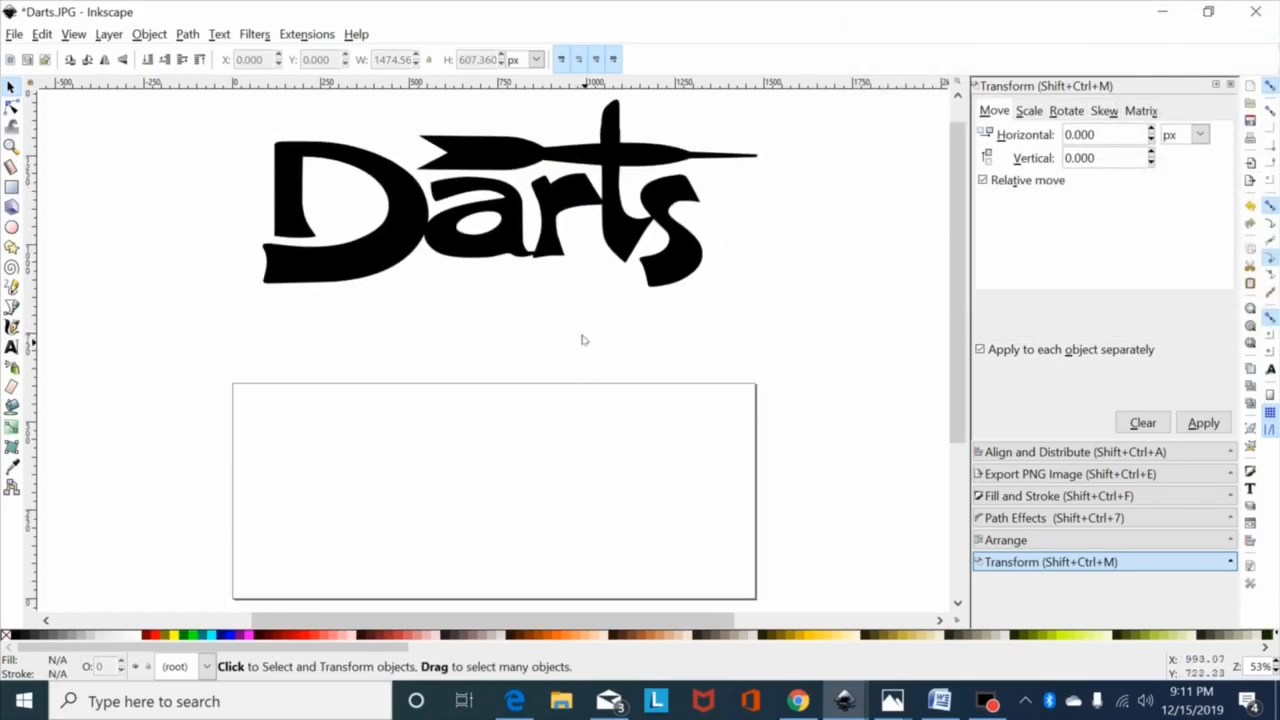
drag(556, 228, 538, 527)
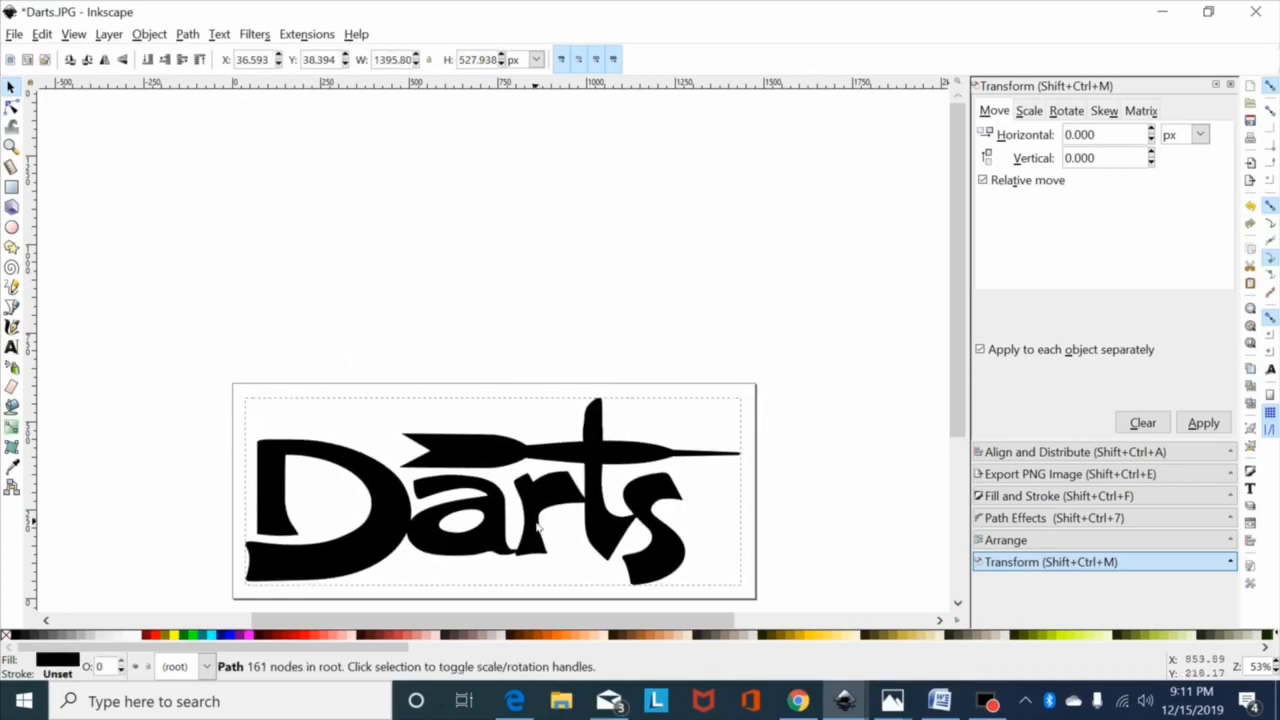
Delete the five clustered extra nodes along the lower-left edge of the oval hole in the letter "a"
scroll(538, 527, down, 4)
key(plus)
key(plus)
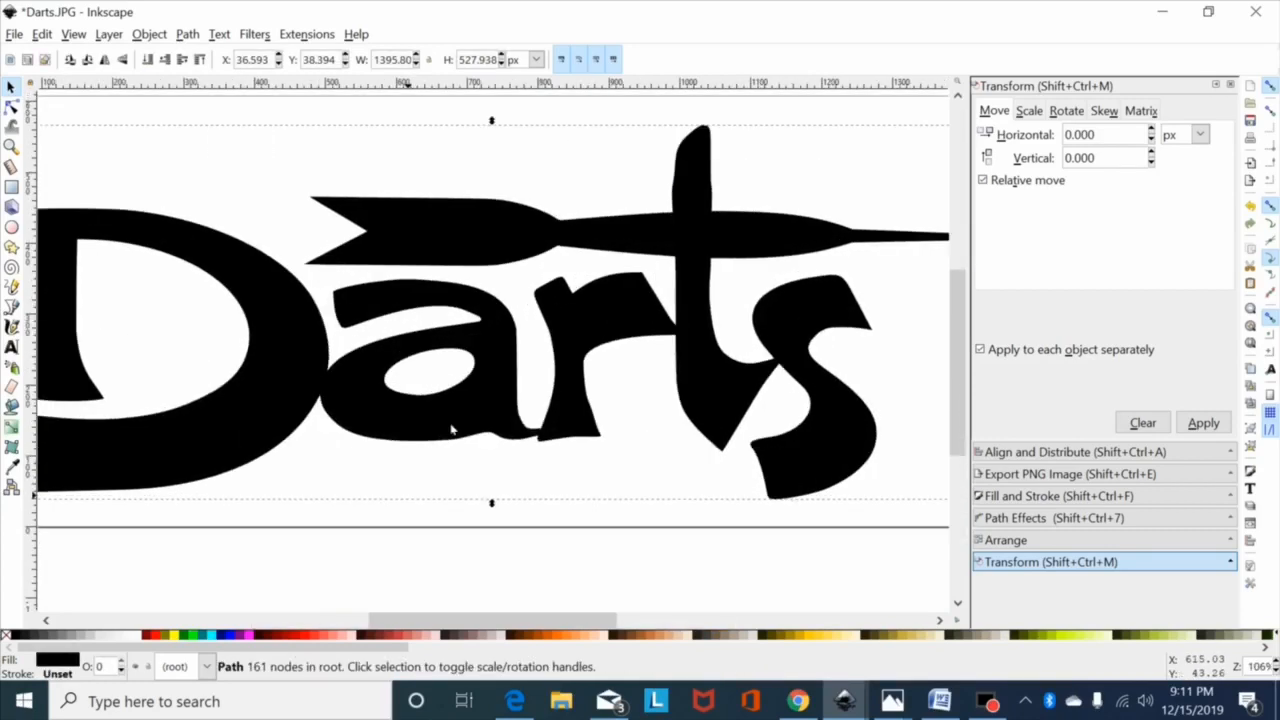
key(plus)
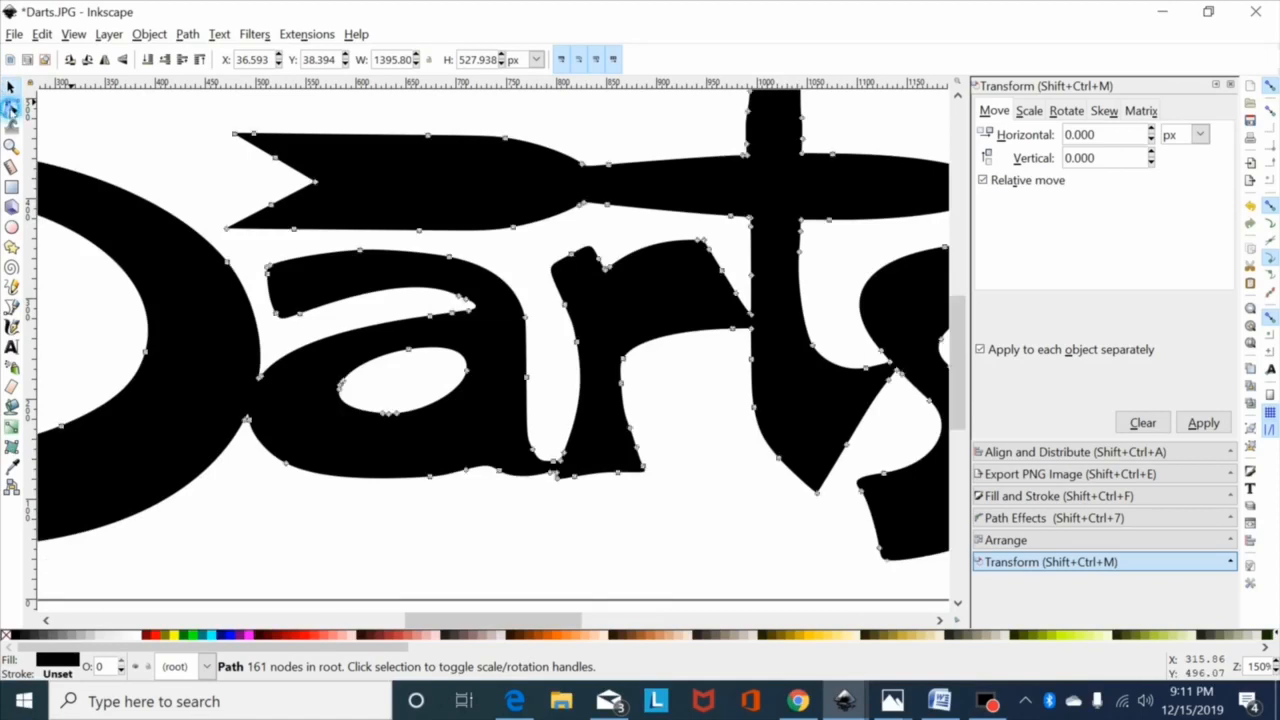
click(11, 105)
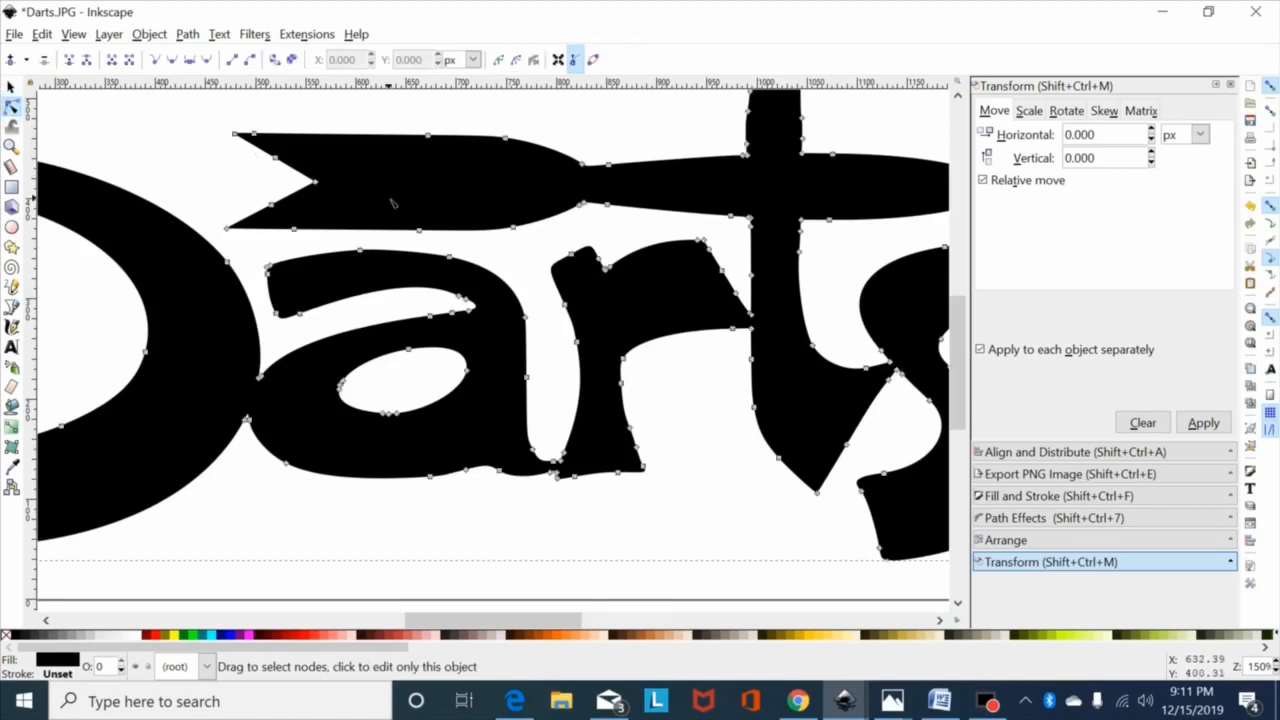
key(plus)
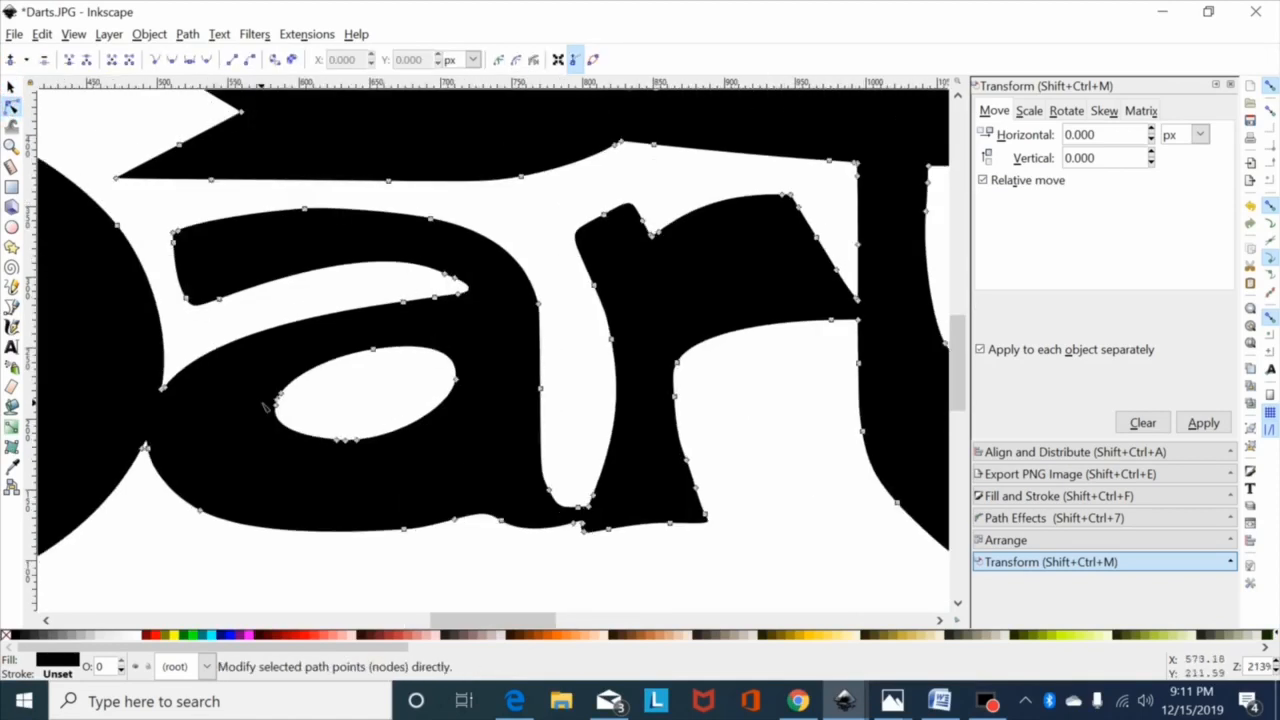
key(plus)
scroll(237, 431, down, 1)
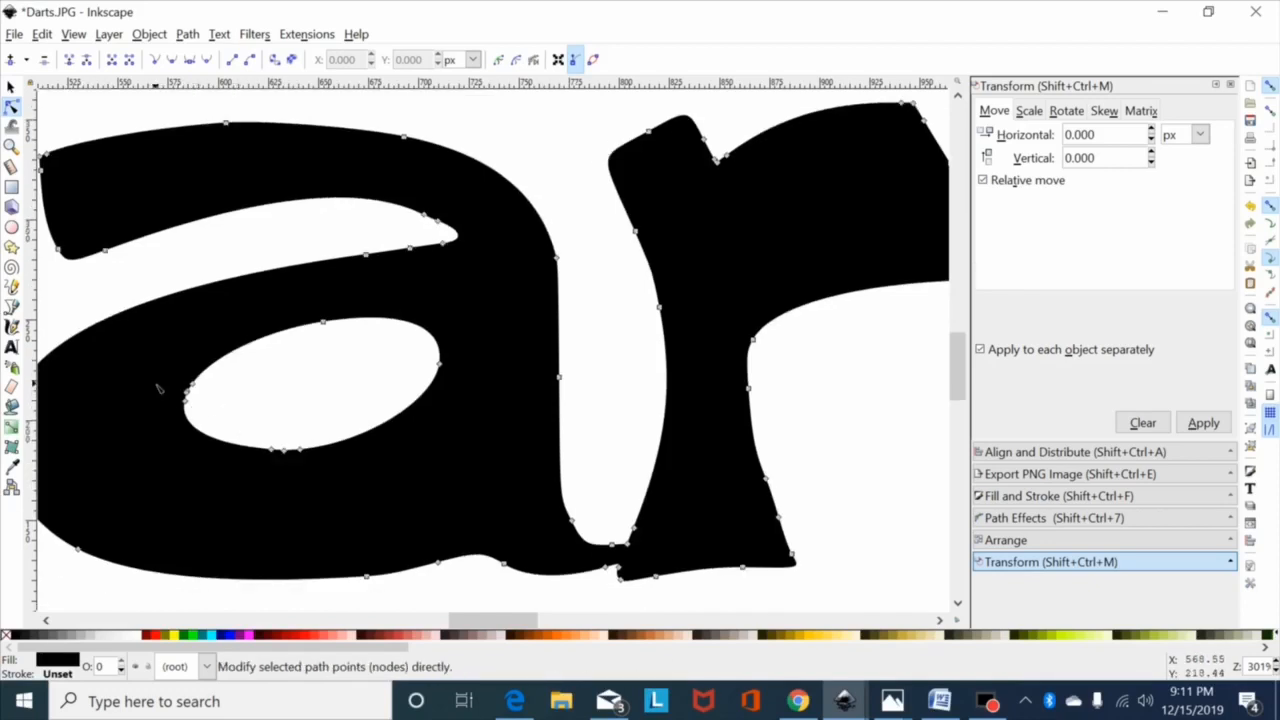
drag(167, 393, 290, 477)
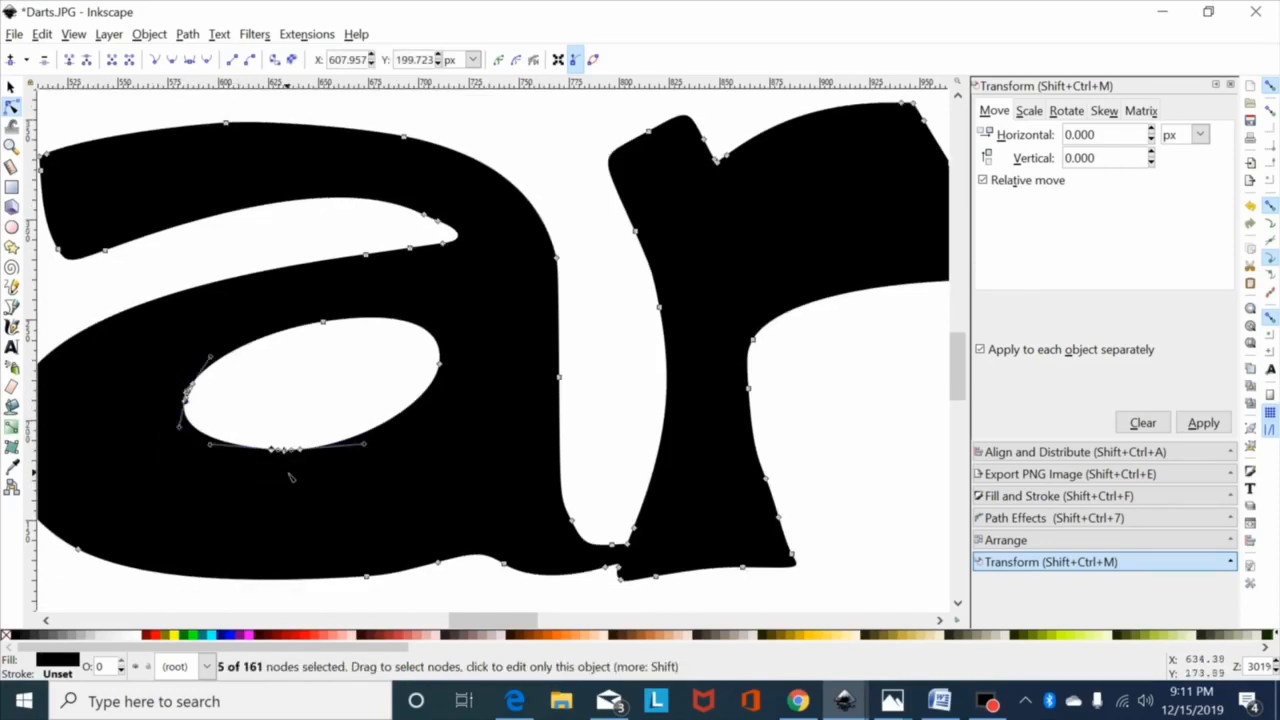
key(Delete)
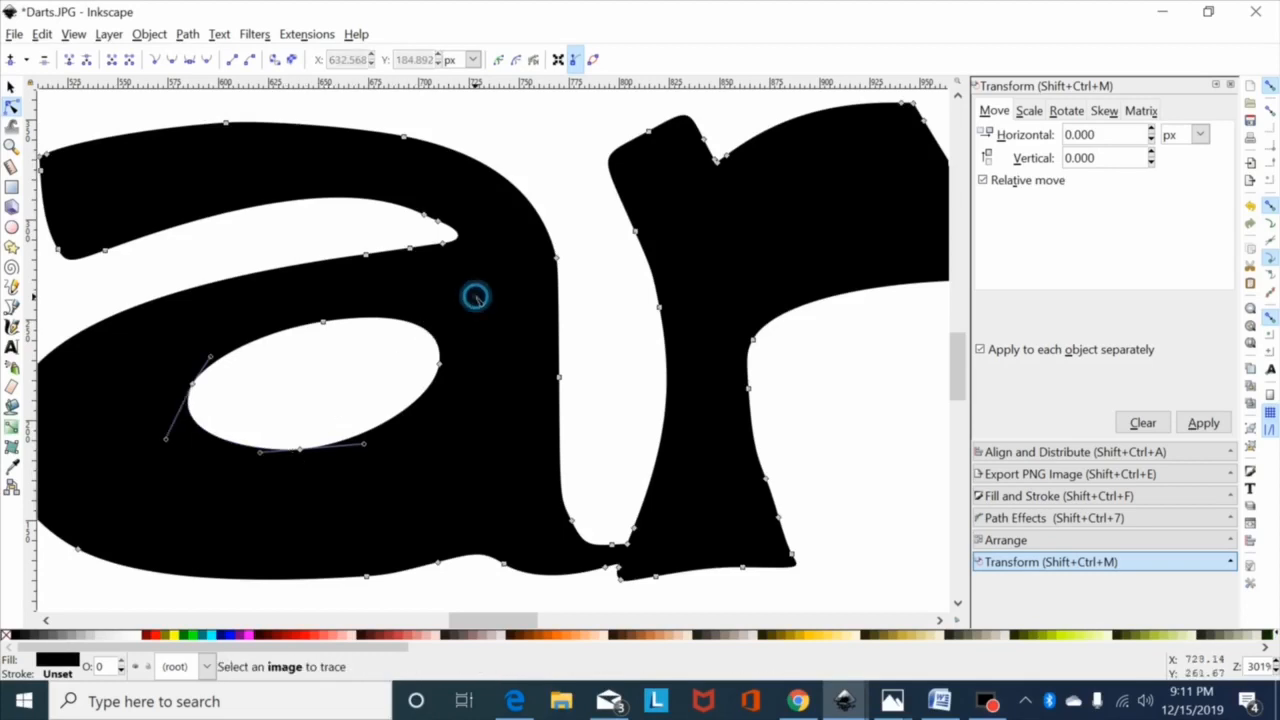
Make all four nodes around the oval hole in the letter "a" smooth
drag(475, 296, 157, 500)
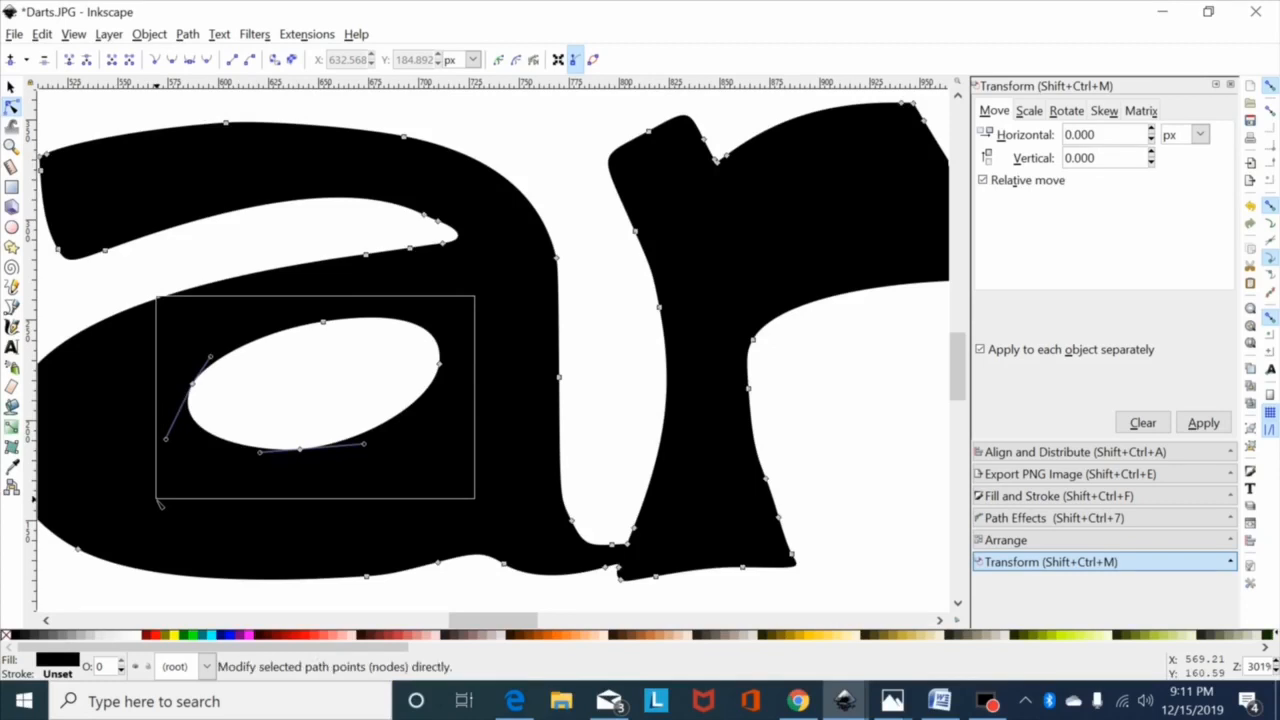
drag(157, 500, 157, 500)
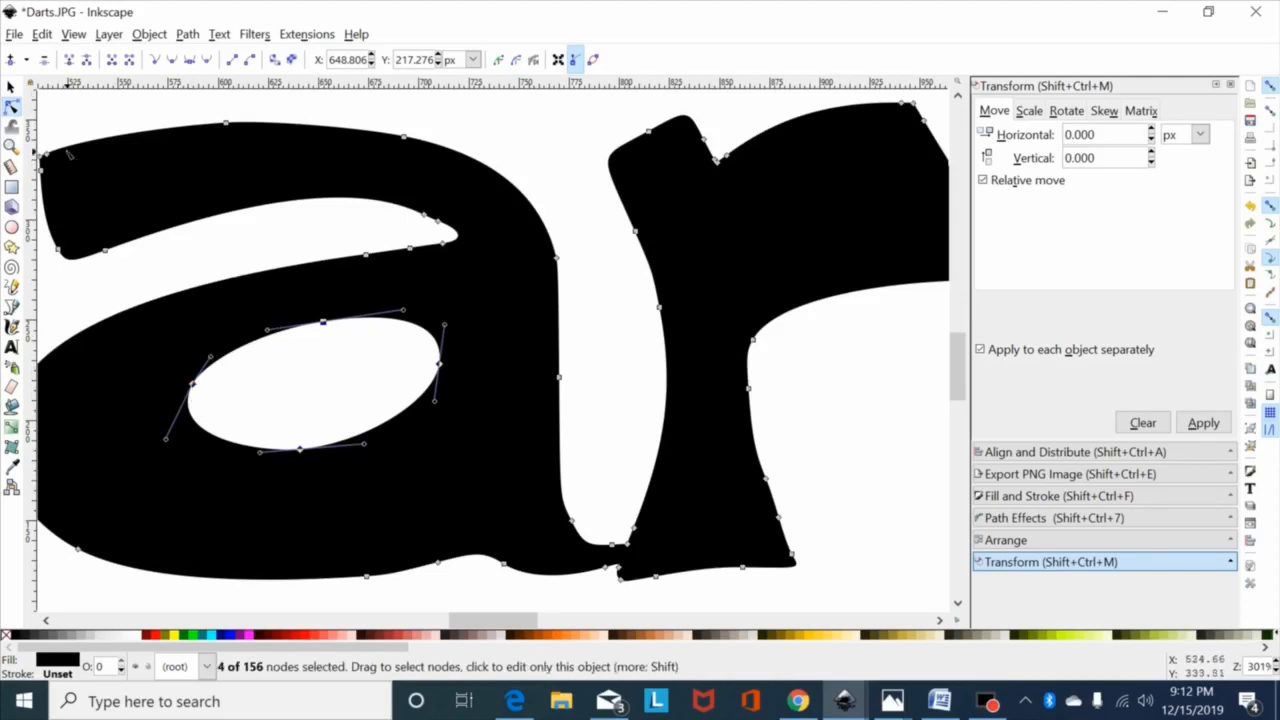
click(11, 87)
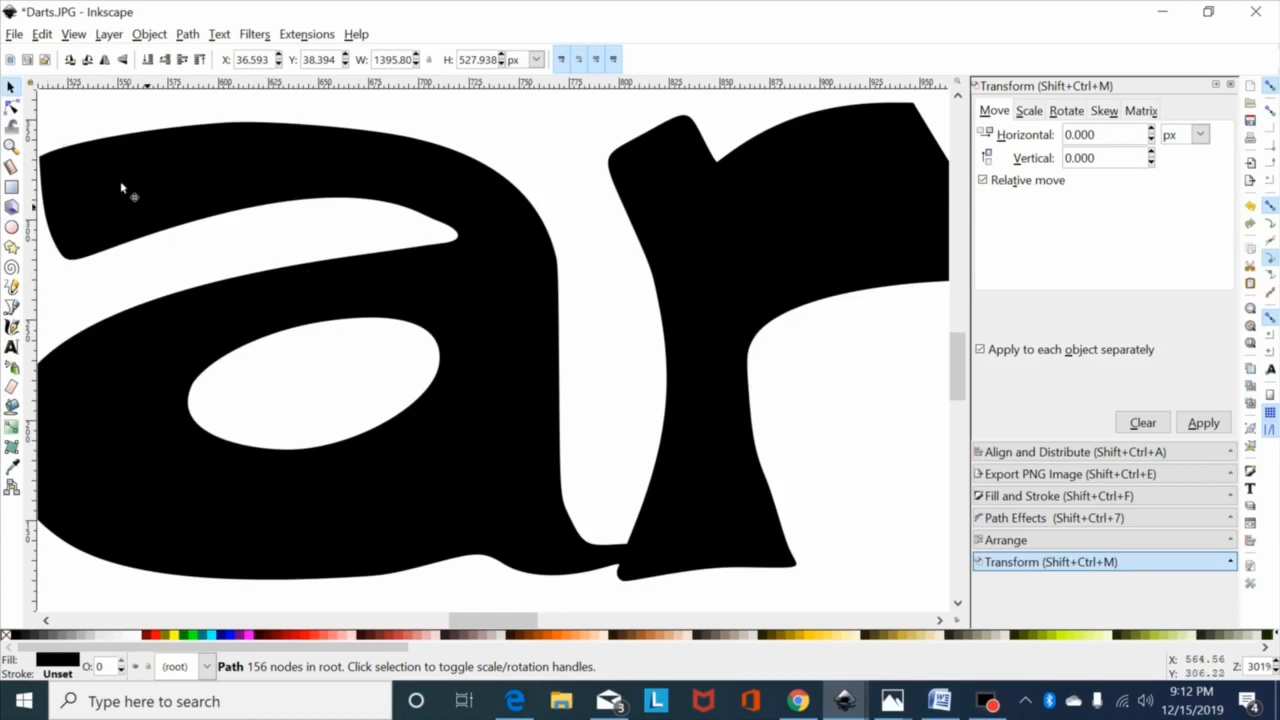
click(11, 105)
drag(492, 288, 186, 490)
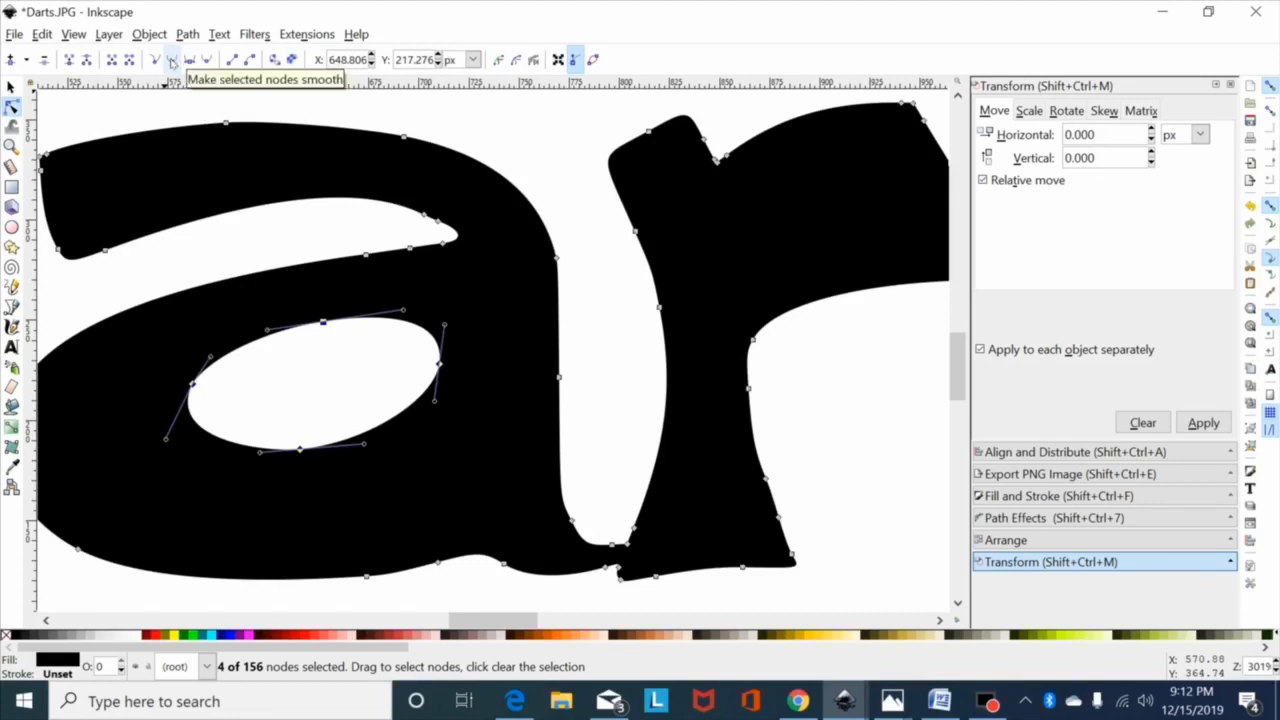
click(172, 61)
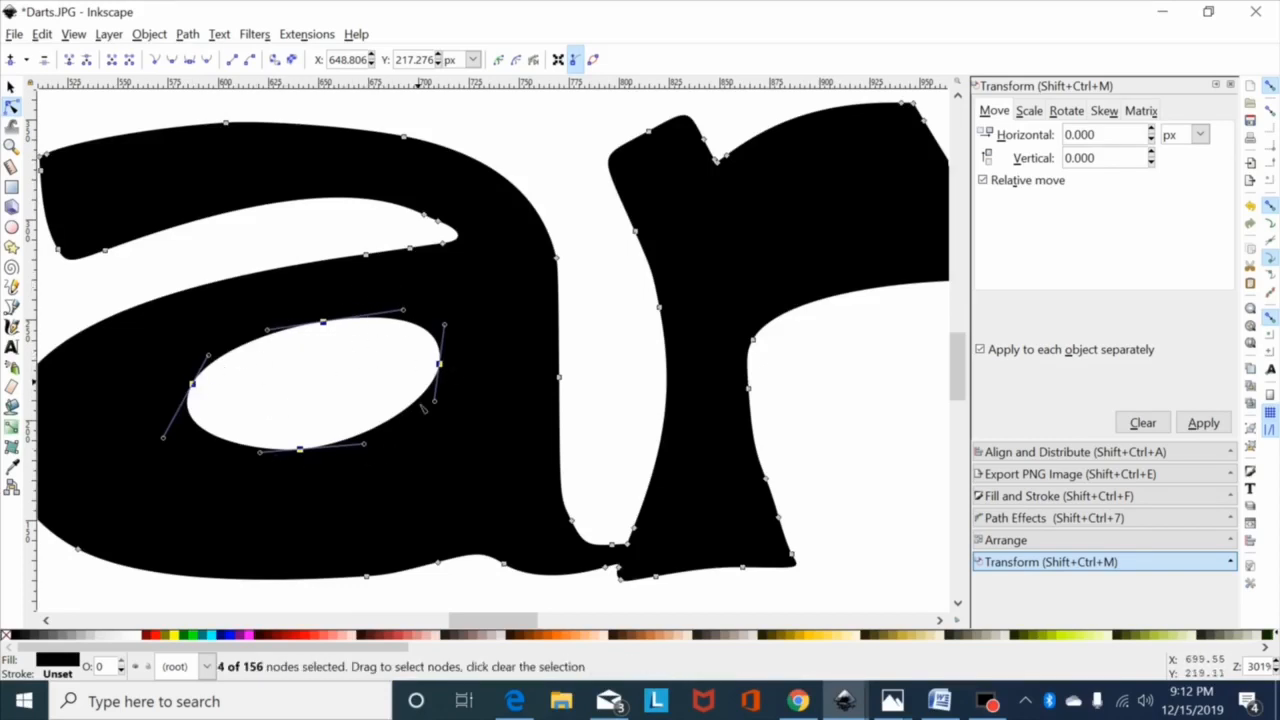
drag(491, 621, 461, 624)
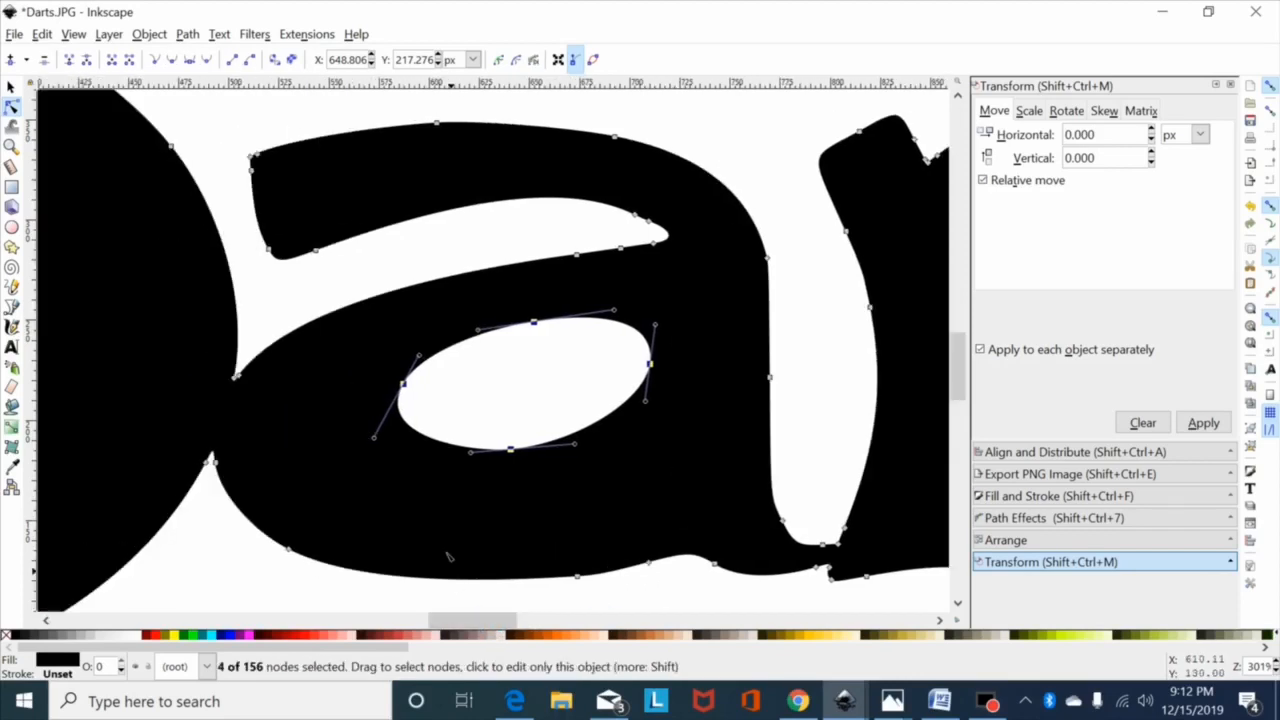
drag(629, 230, 553, 273)
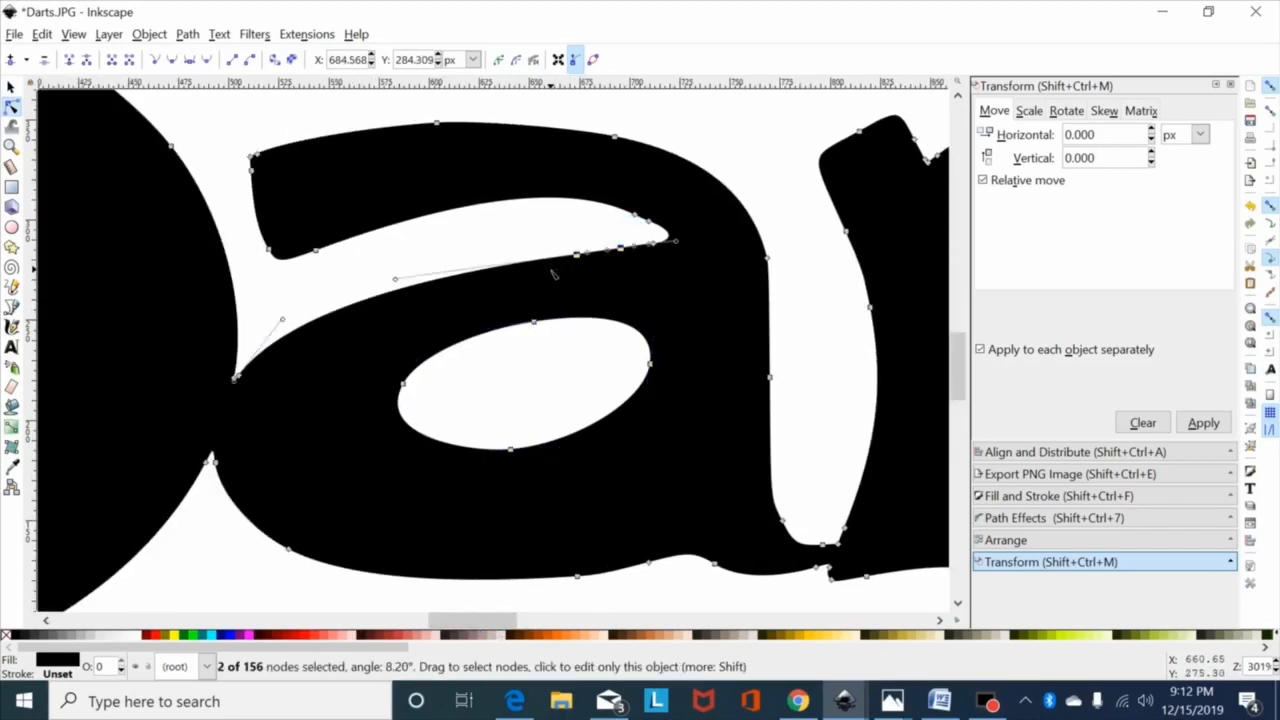
key(Delete)
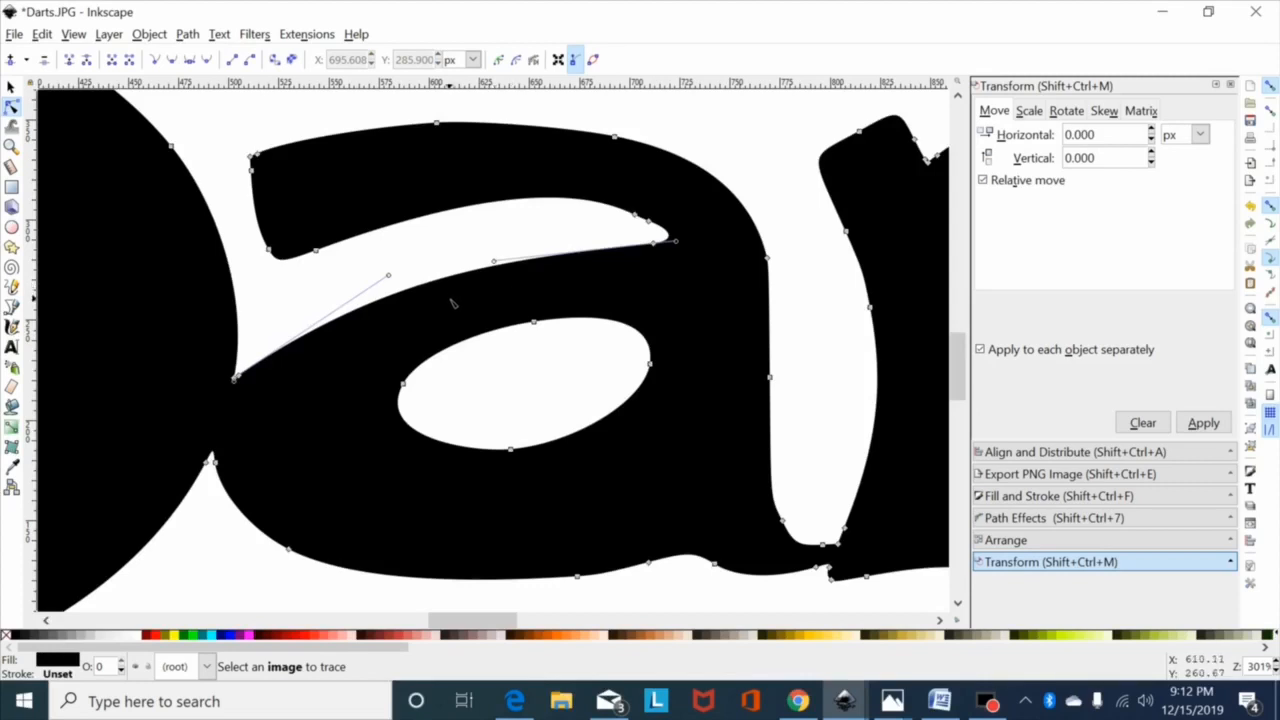
click(628, 233)
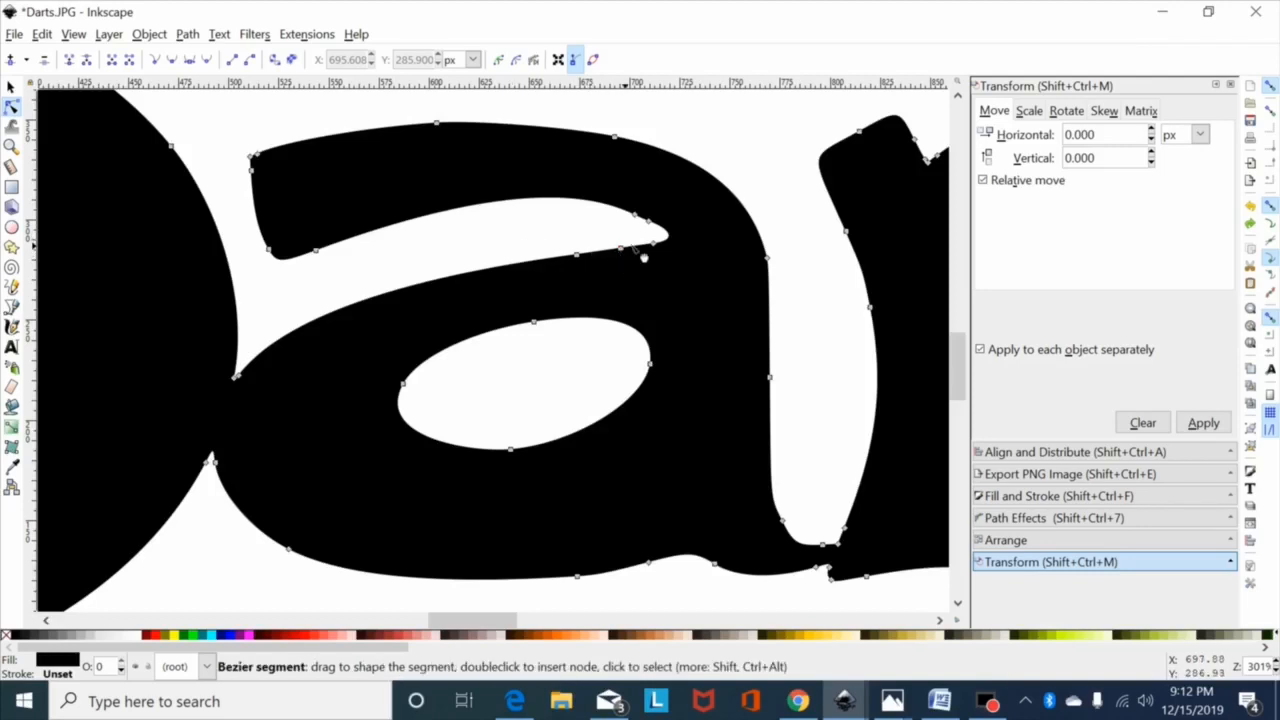
Delete the three extra nodes near the right tip of the curved gap in the "a", and reshape its lower curve with the left-end handle
drag(641, 232, 555, 281)
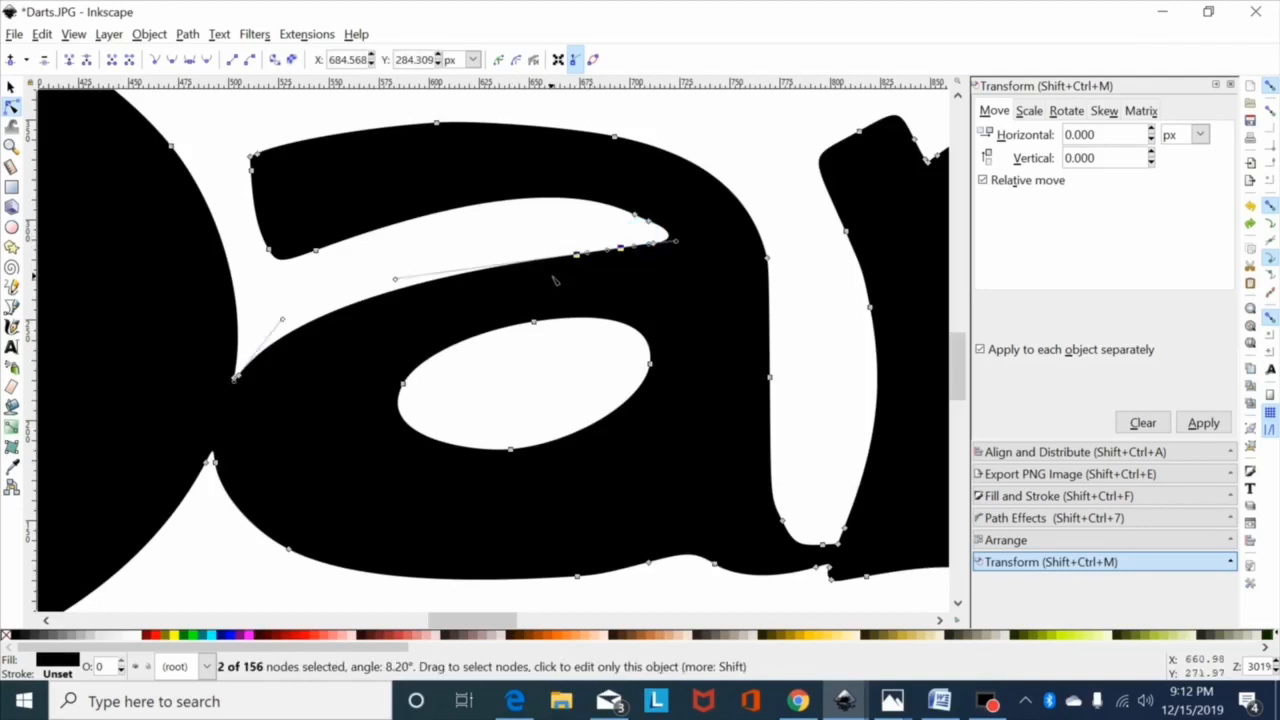
key(Delete)
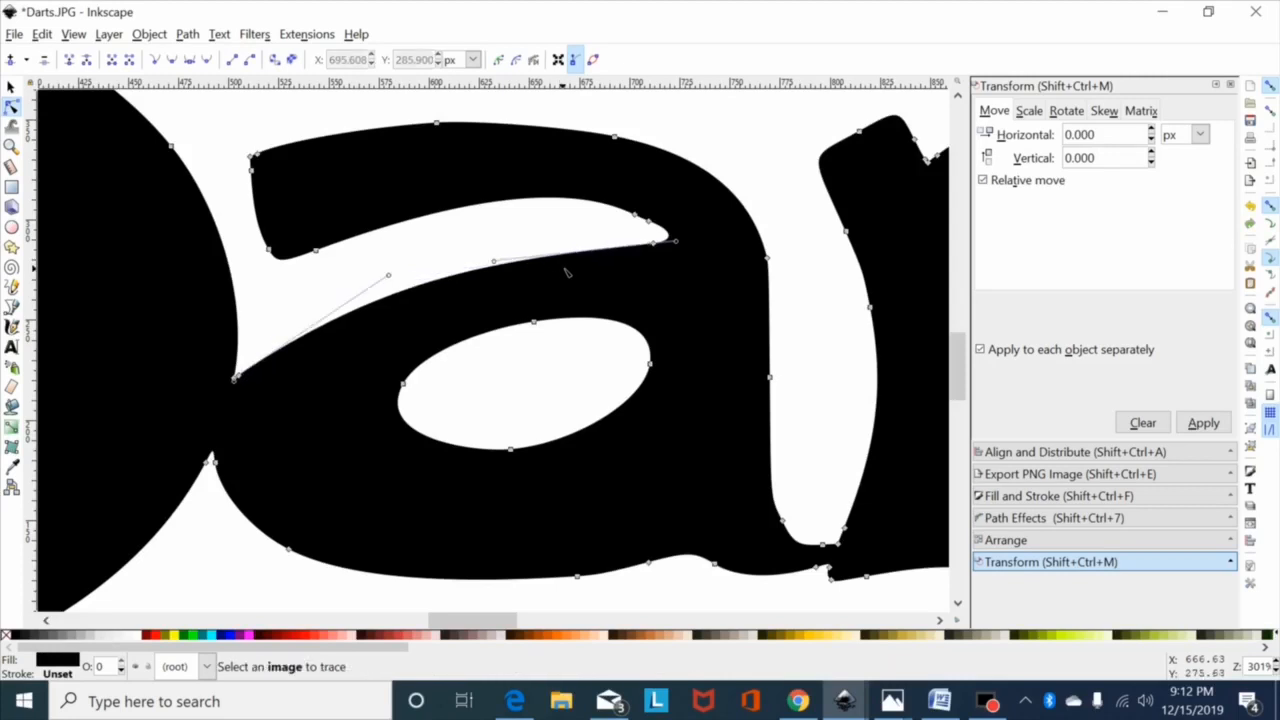
drag(390, 277, 293, 302)
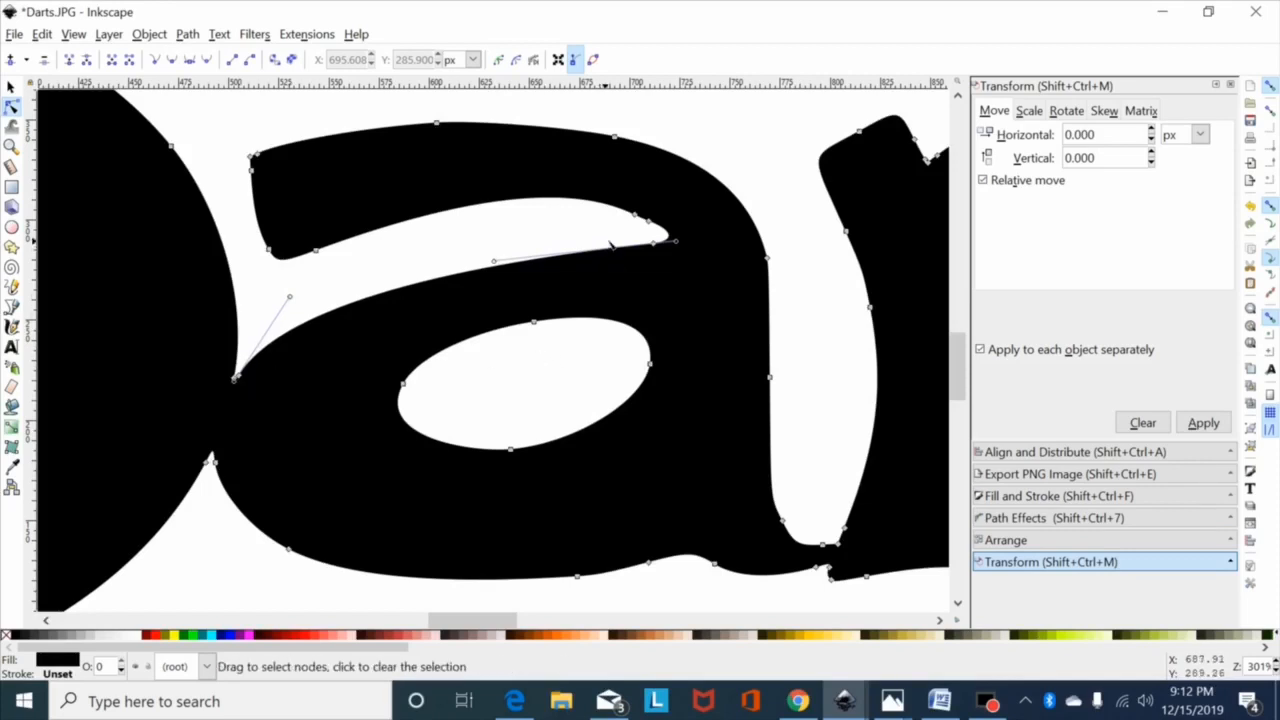
drag(646, 191, 609, 238)
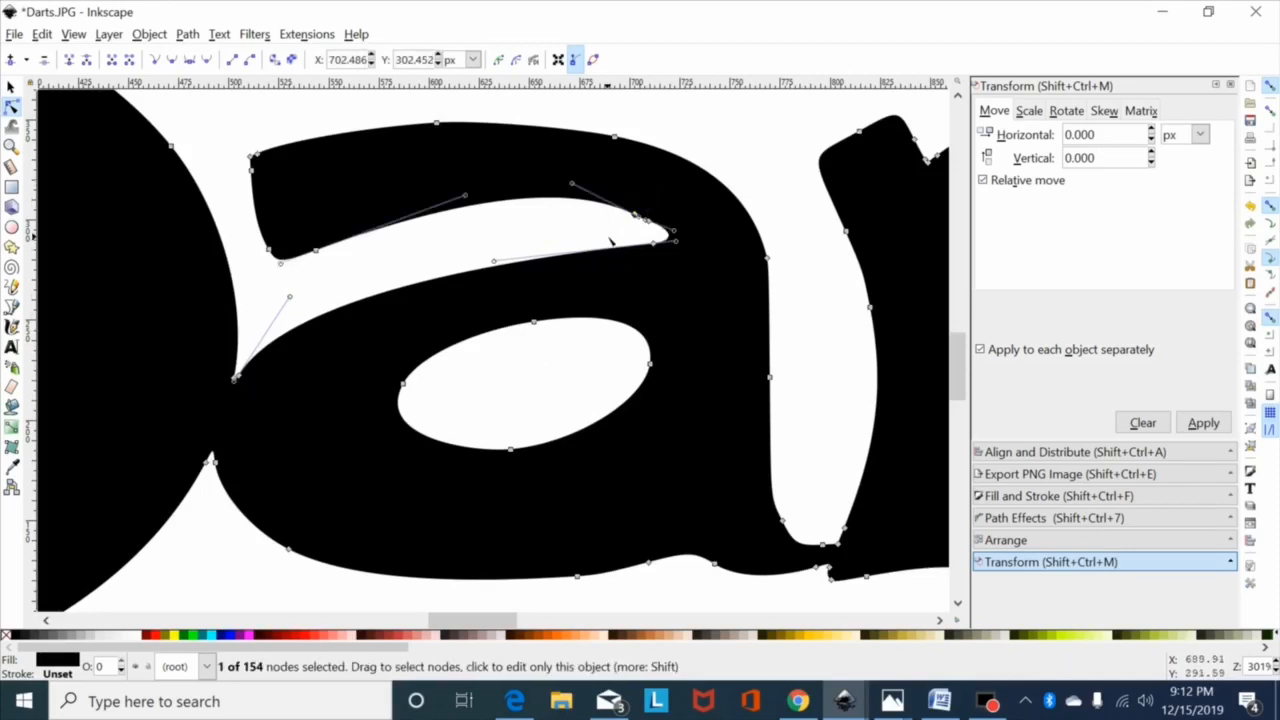
key(Delete)
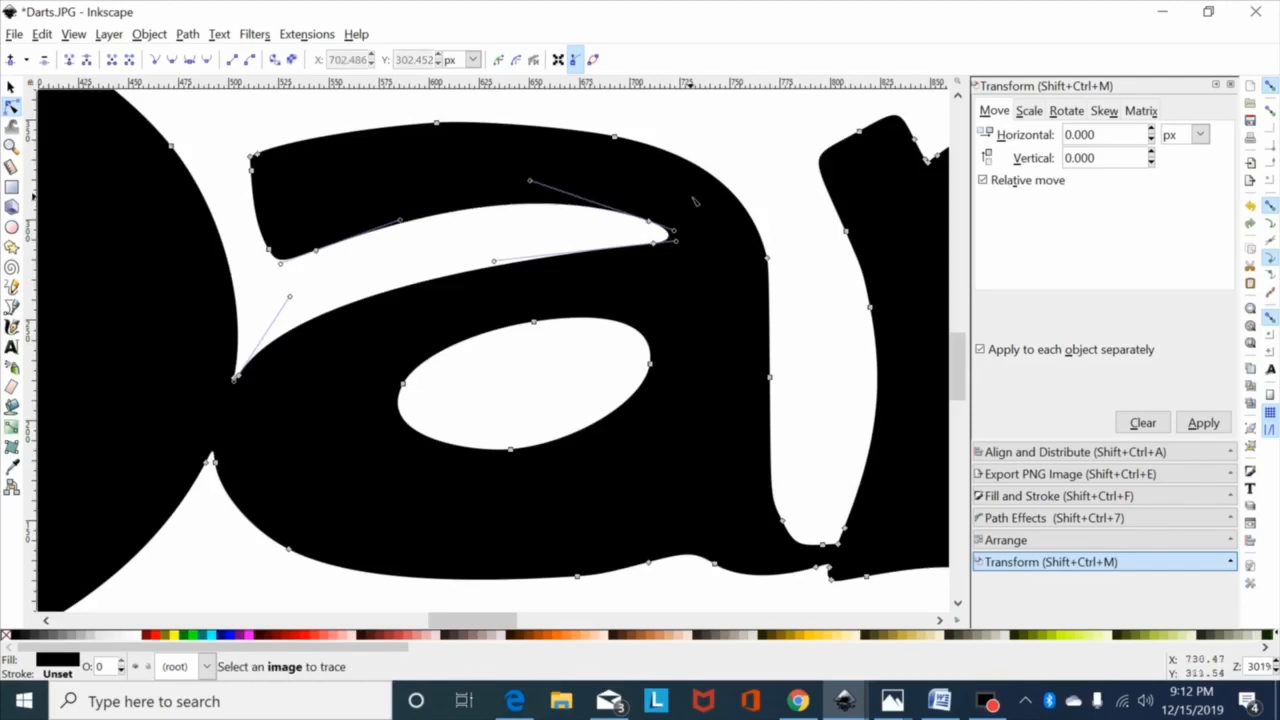
Reduce the two nodes at the upper notch where the "D" meets the "a" to a single cusp node
drag(691, 196, 257, 334)
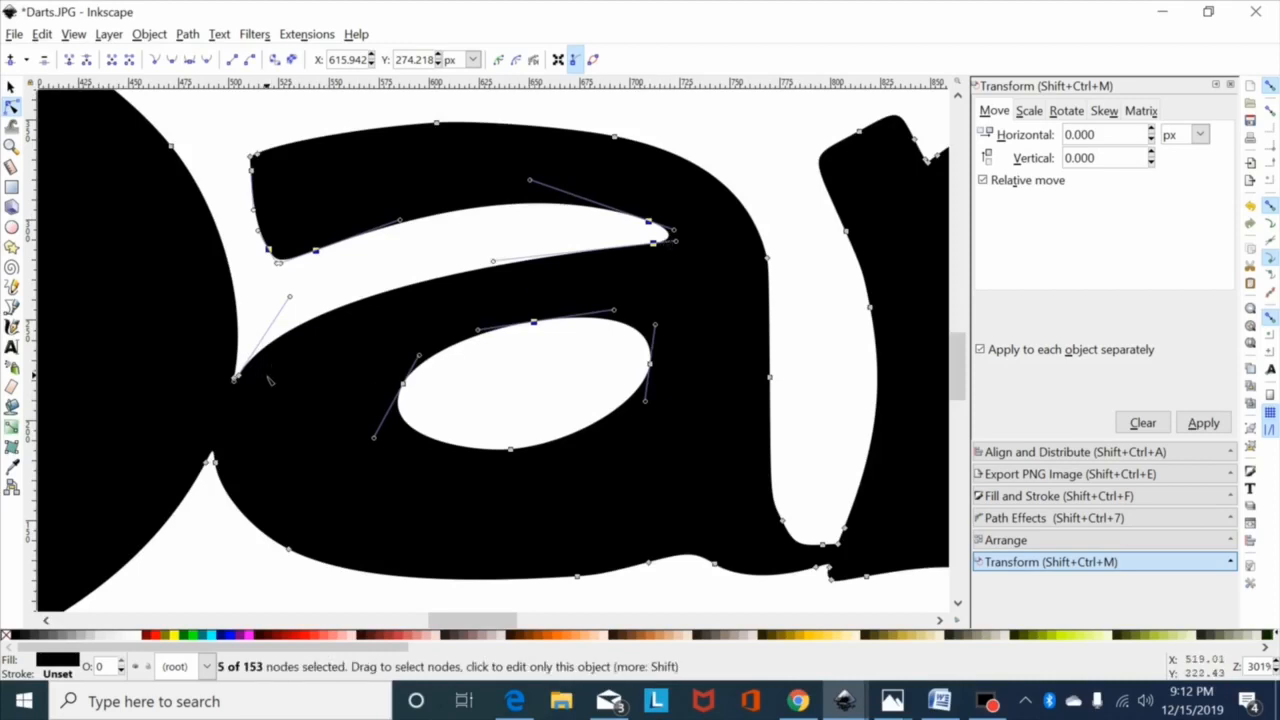
drag(491, 627, 467, 627)
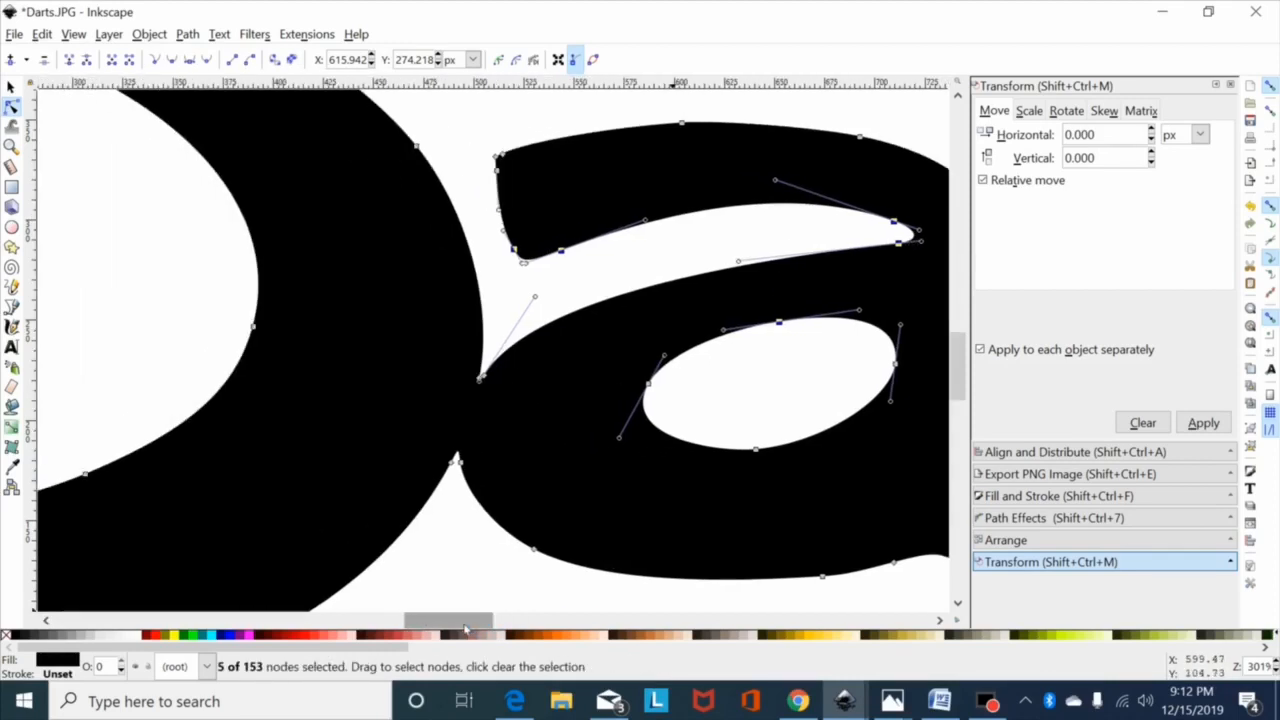
scroll(482, 428, up, 3)
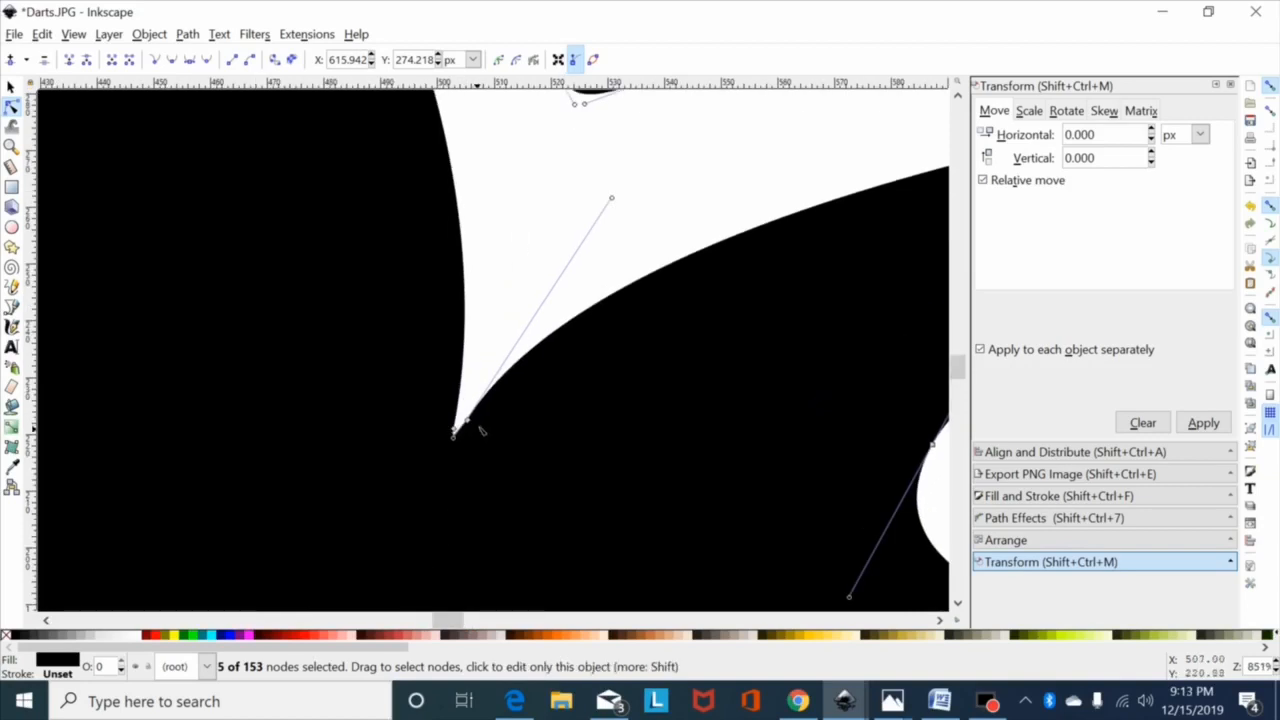
drag(420, 348, 540, 440)
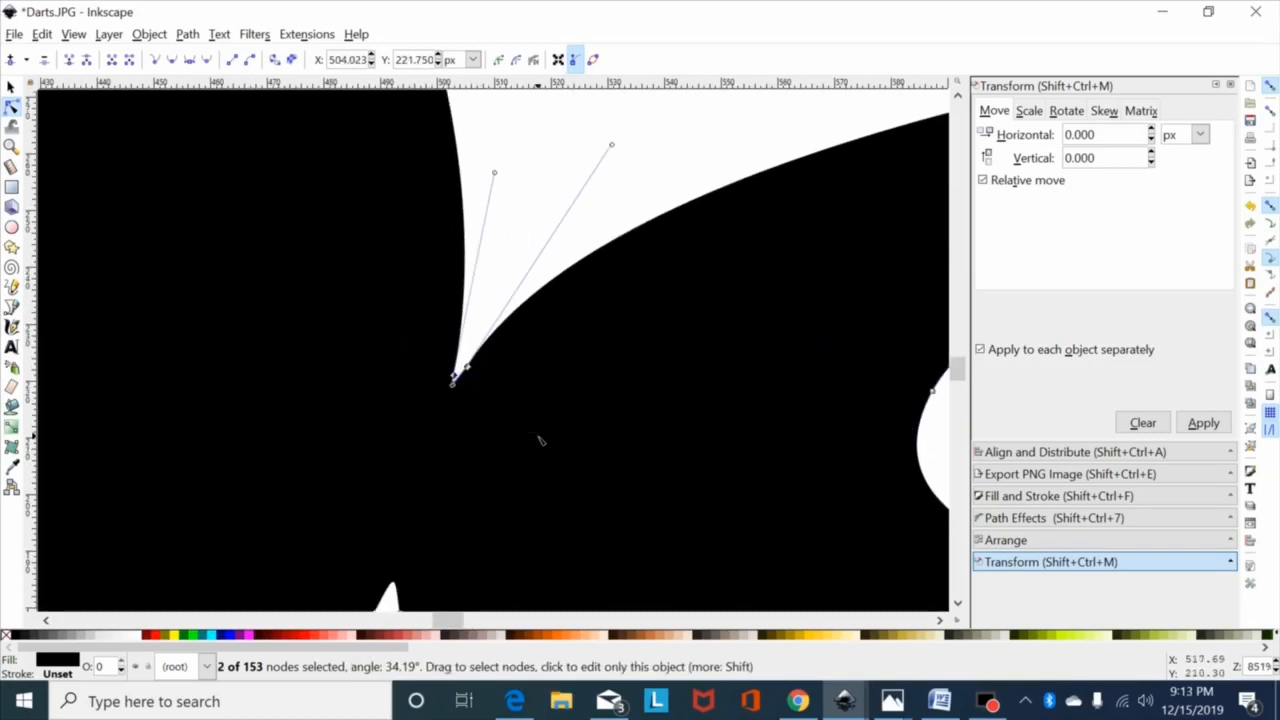
drag(545, 340, 395, 422)
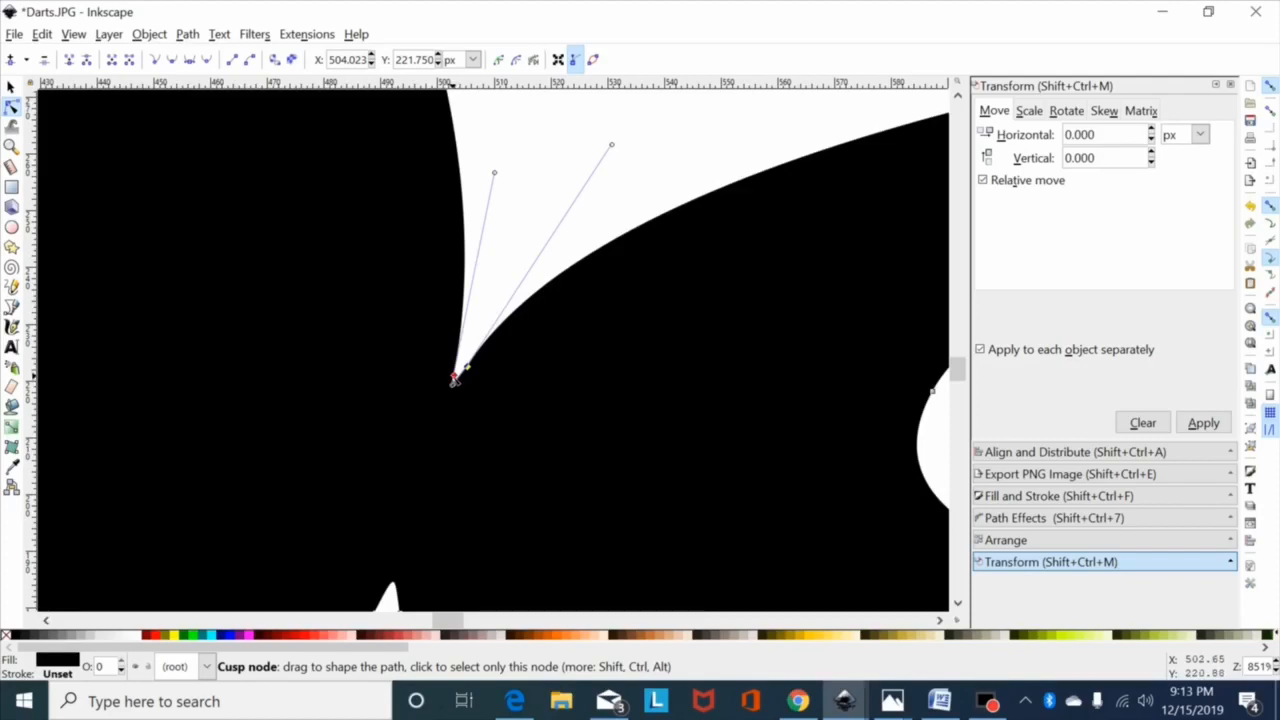
drag(454, 380, 456, 378)
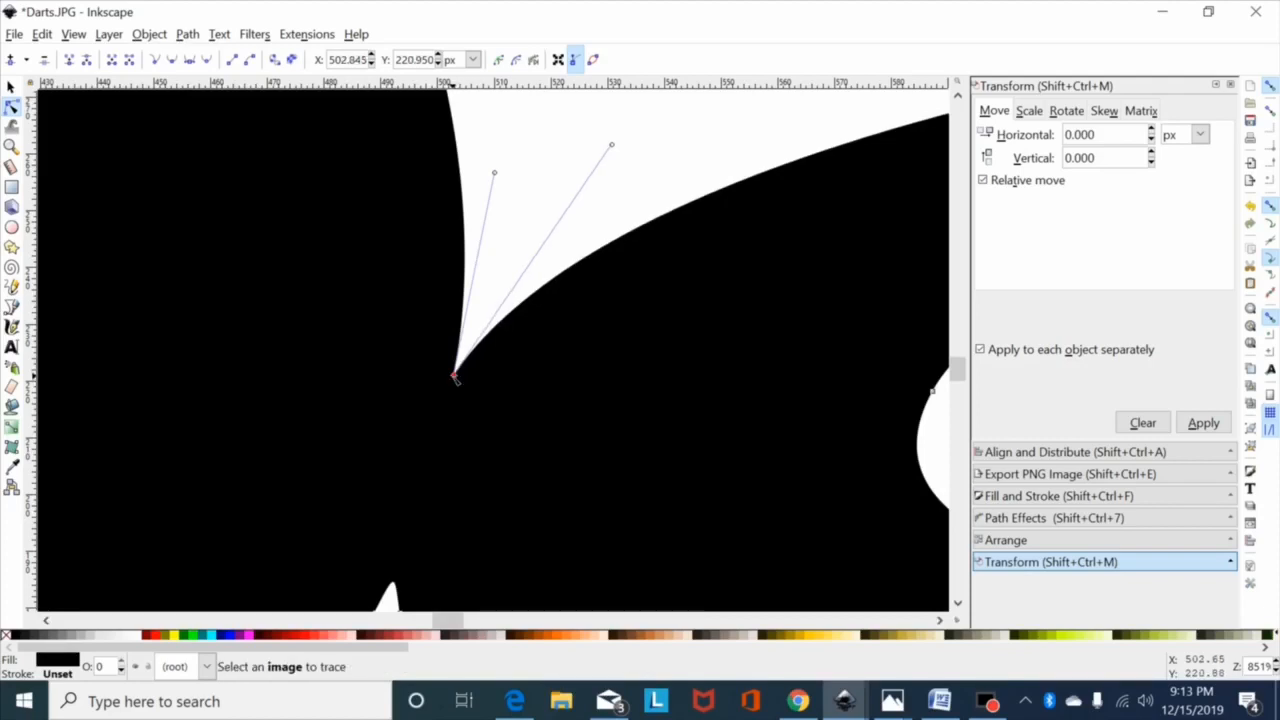
Select the two nodes flanking the tip of the lower notch between the "D" and the "a"
scroll(455, 378, down, 2)
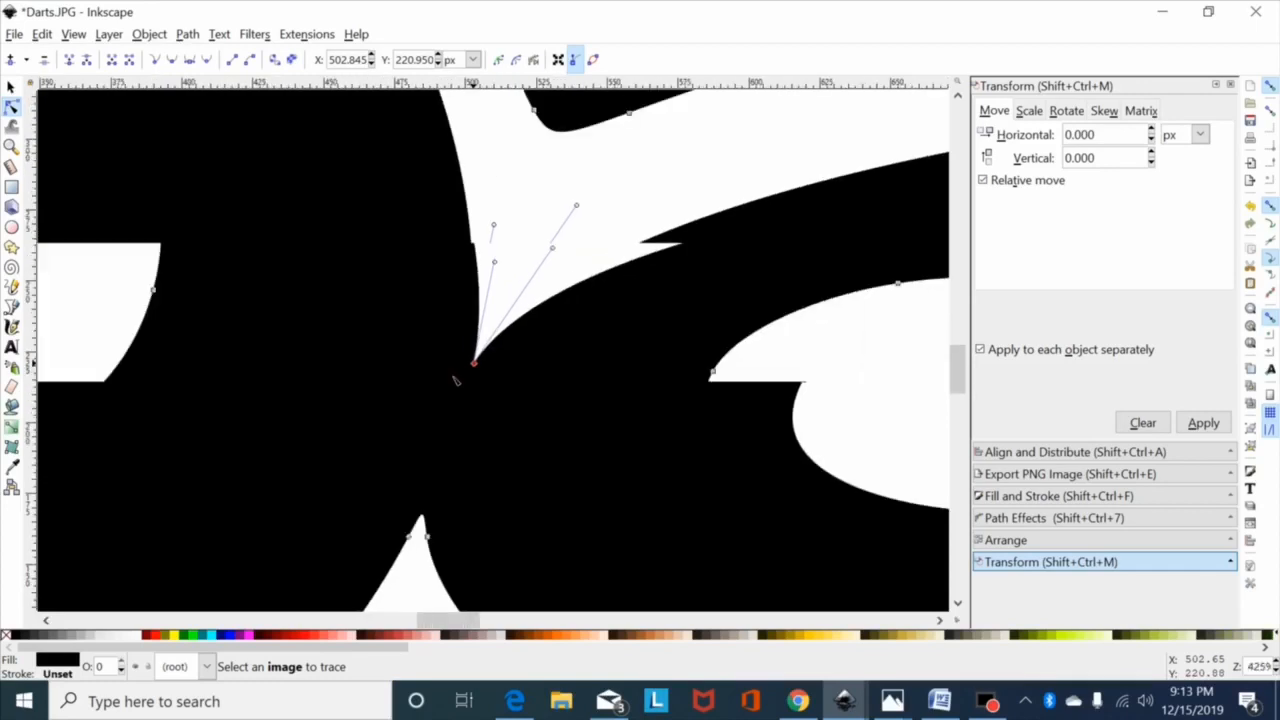
scroll(455, 318, down, 4)
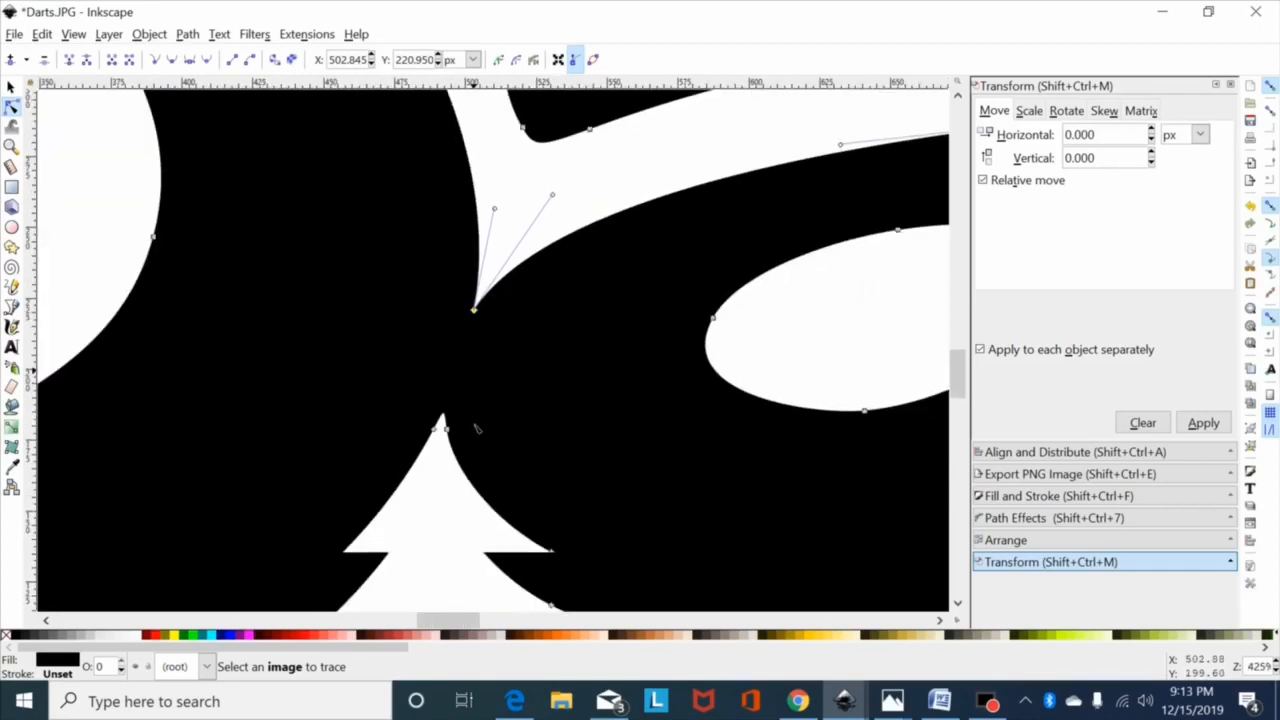
drag(458, 302, 395, 353)
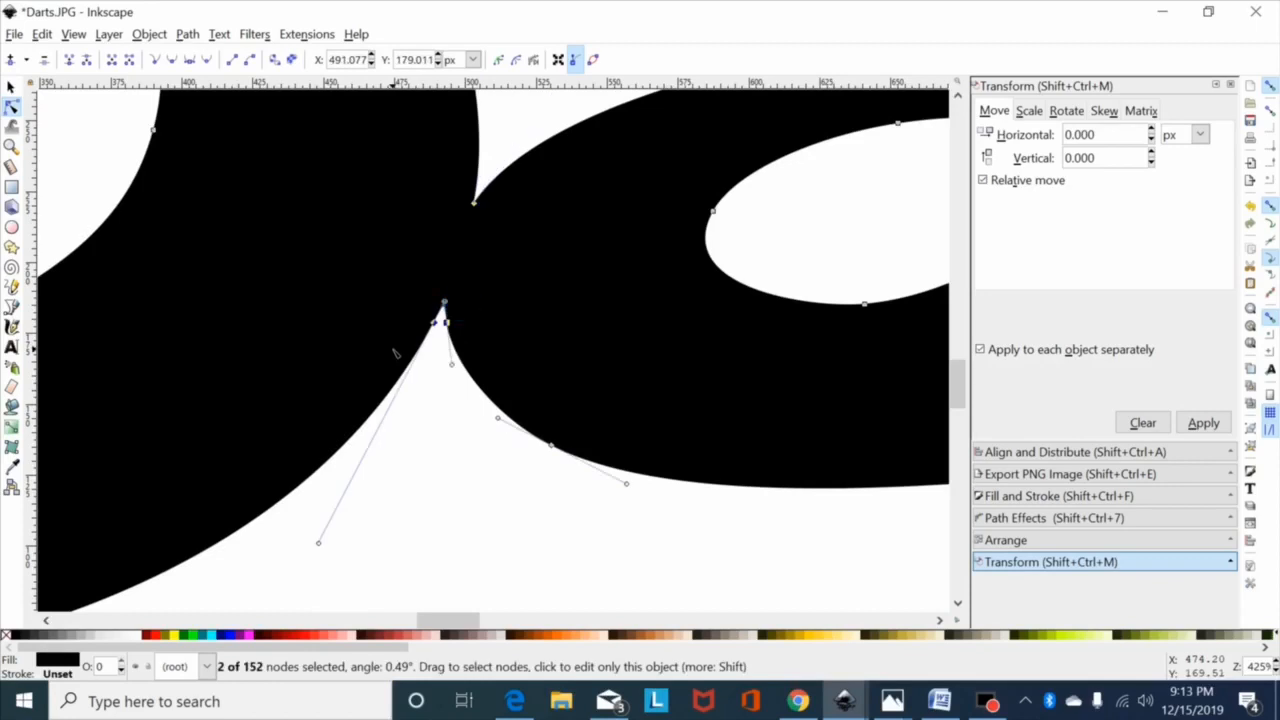
drag(410, 294, 491, 386)
scroll(538, 318, down, 1)
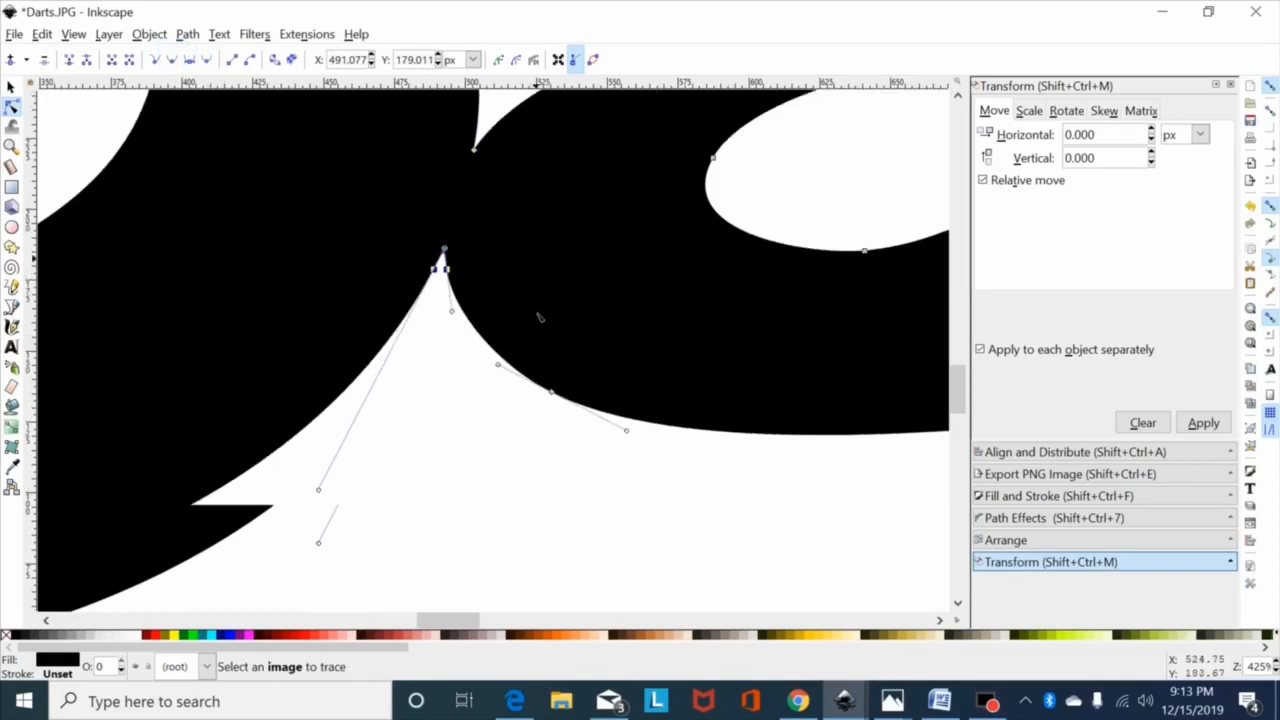
key(minus)
key(minus)
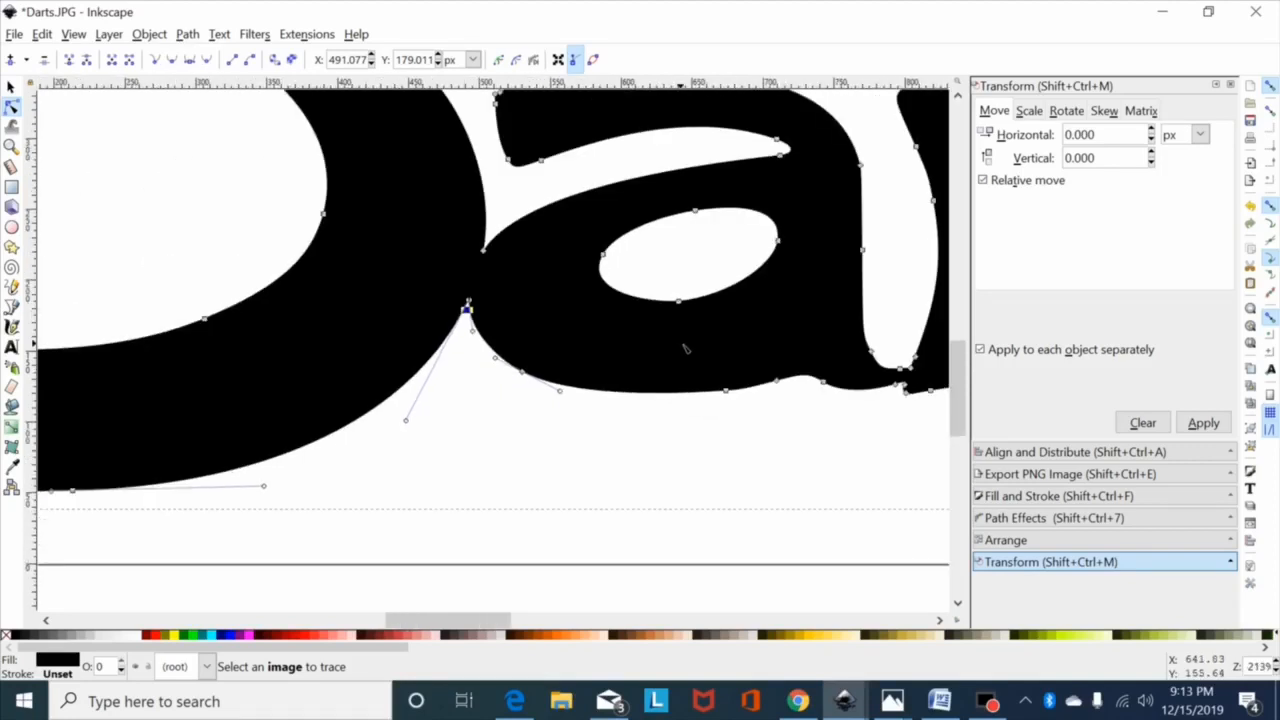
Round the upper-left corner of the "a" arm by adding a node on each side and deleting the three corner nodes
scroll(733, 302, up, 4)
scroll(487, 338, up, 4)
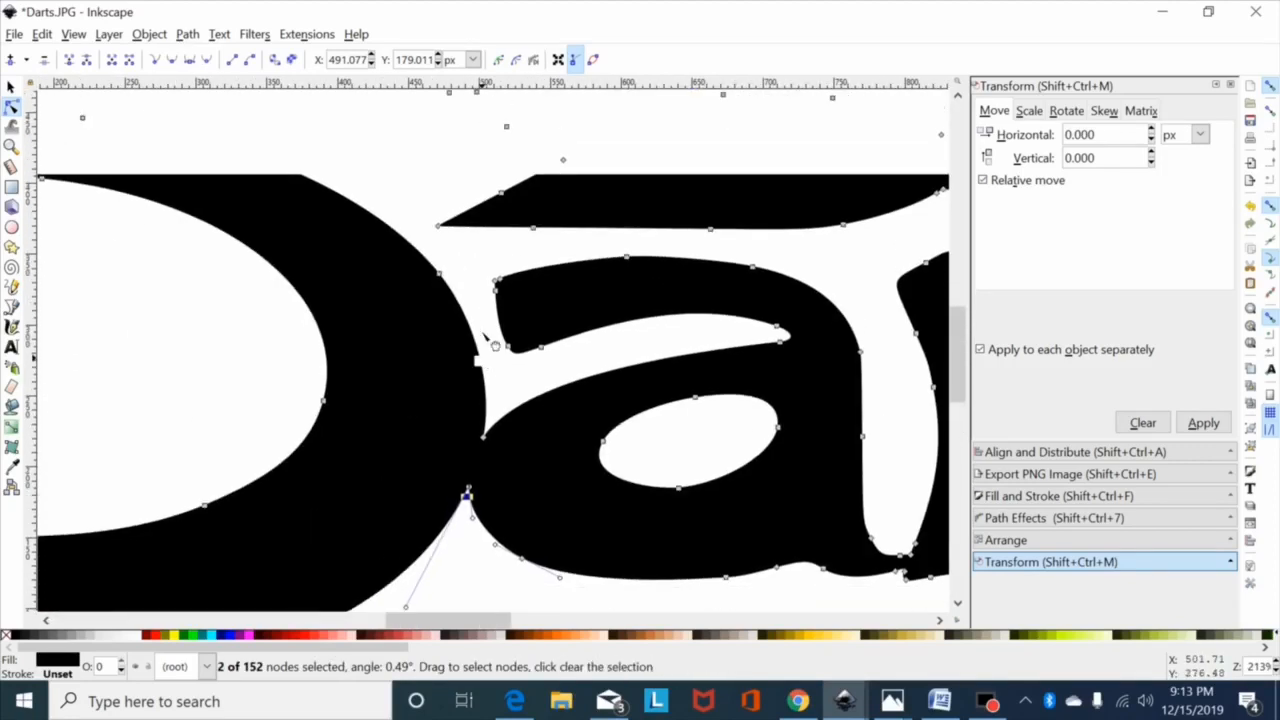
scroll(512, 308, down, 1)
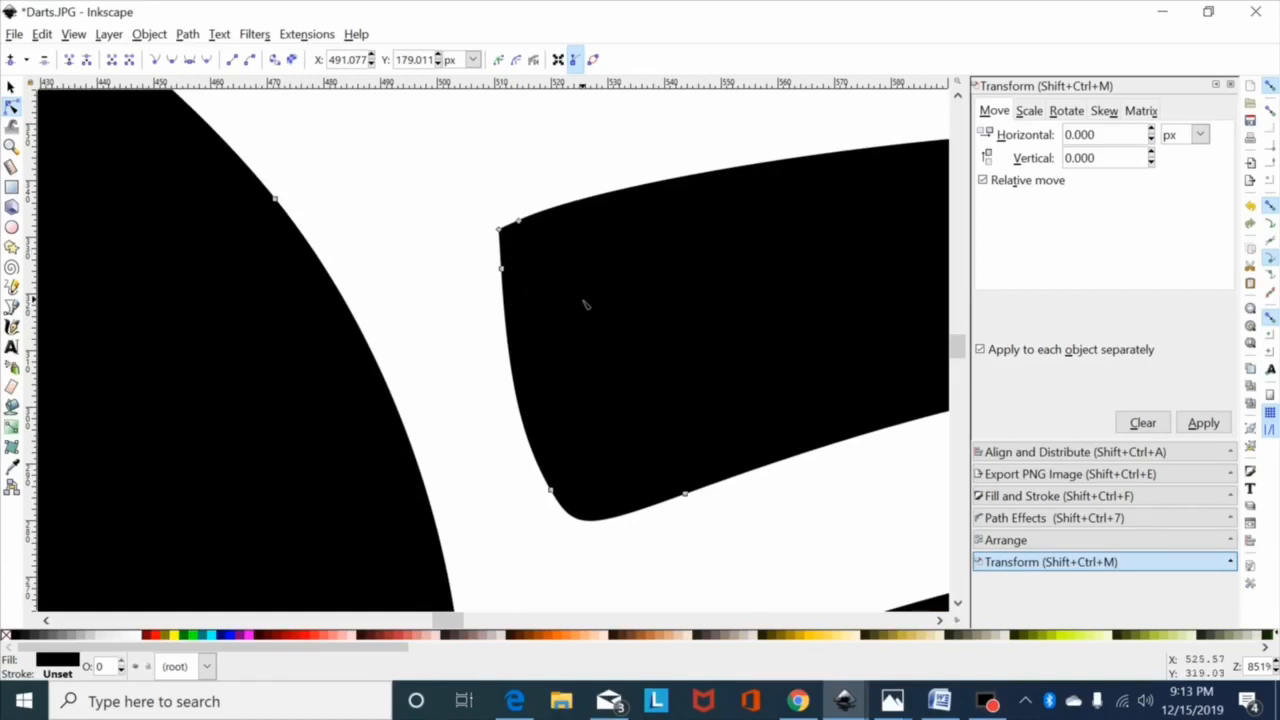
key(minus)
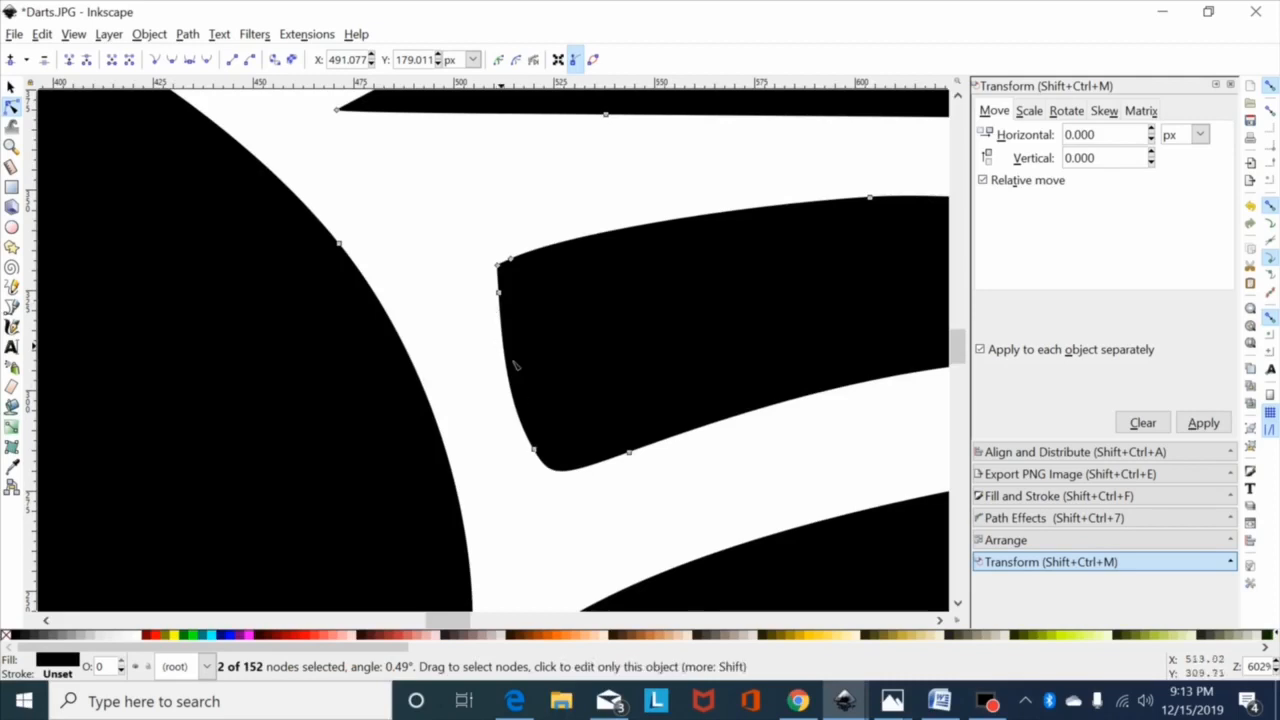
double_click(501, 324)
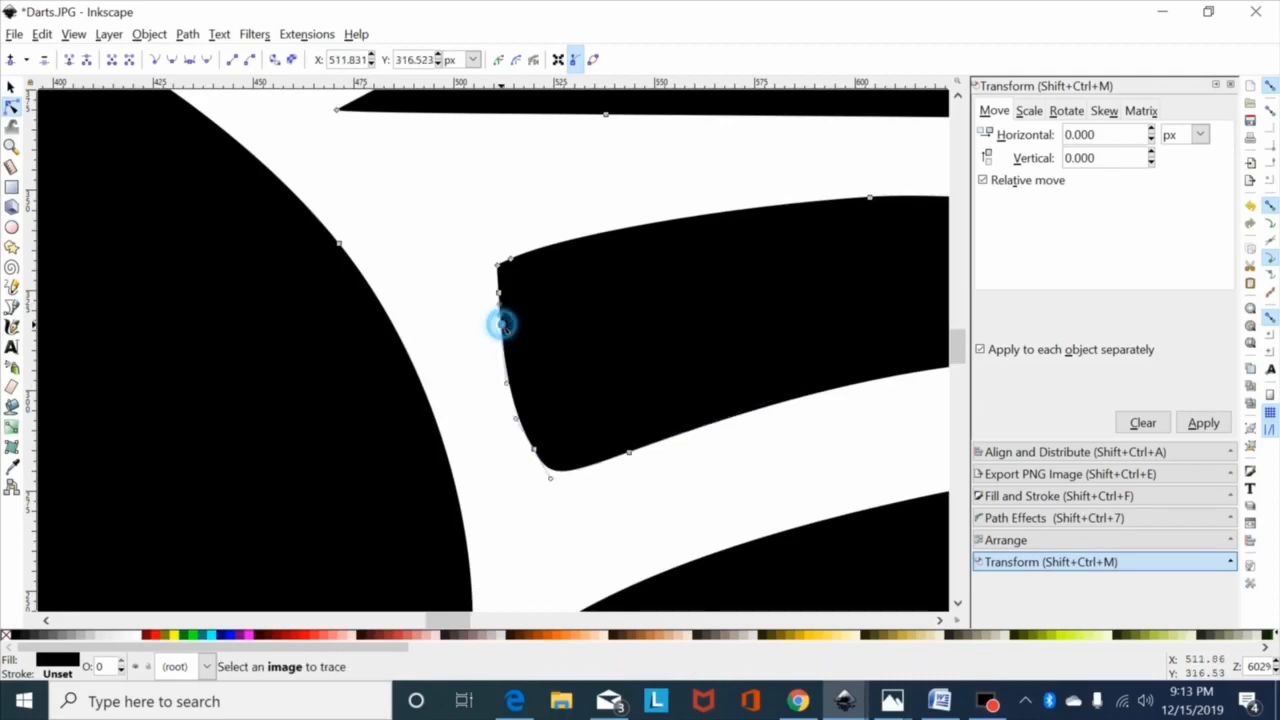
double_click(564, 243)
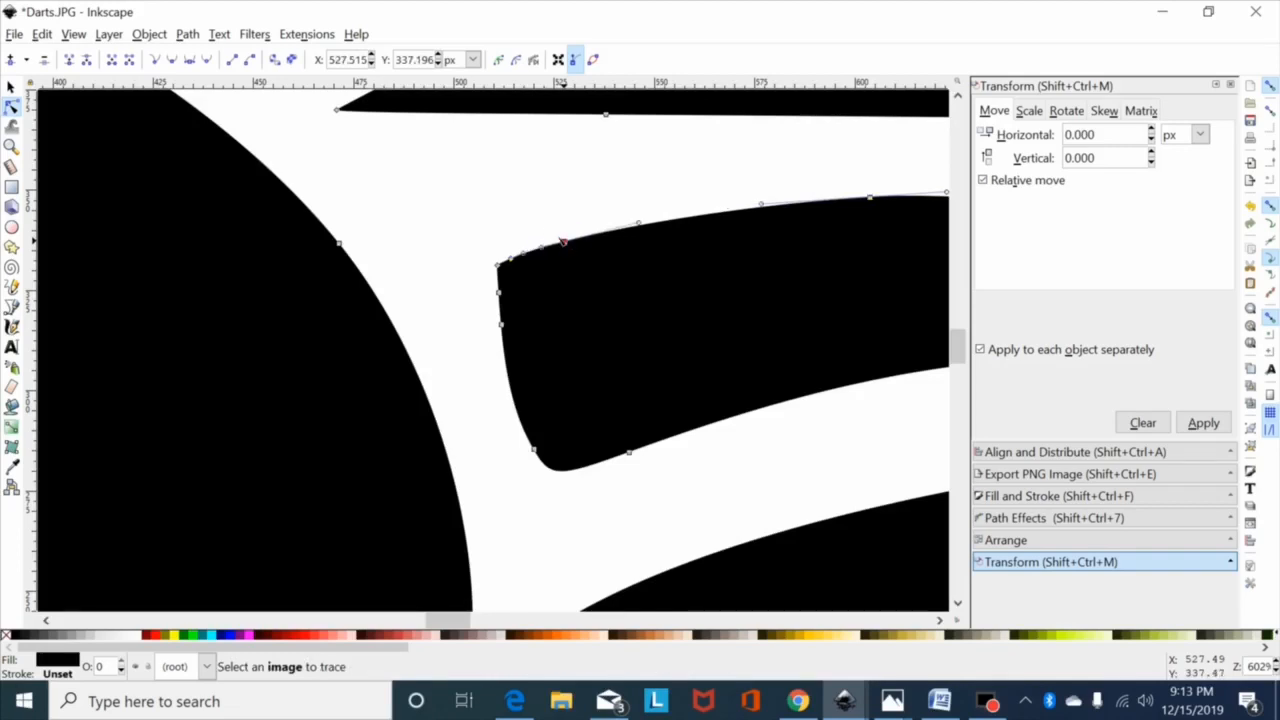
drag(551, 226, 469, 311)
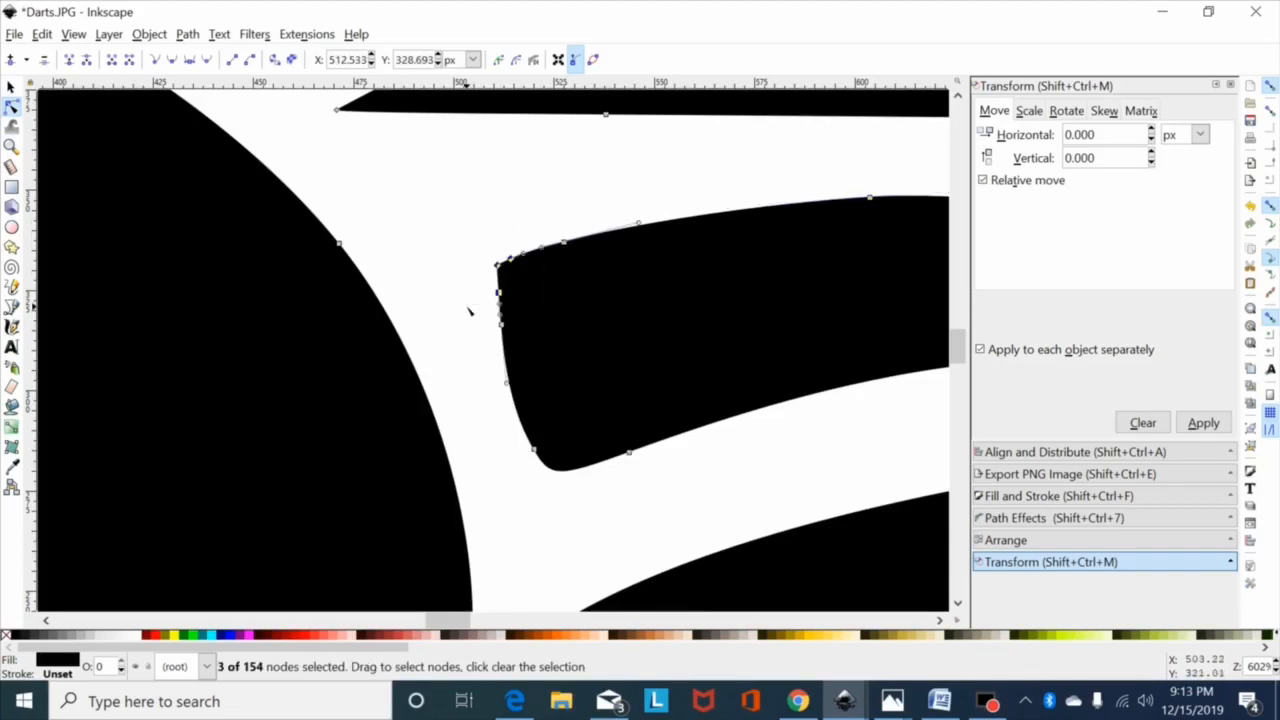
key(Delete)
drag(624, 190, 422, 502)
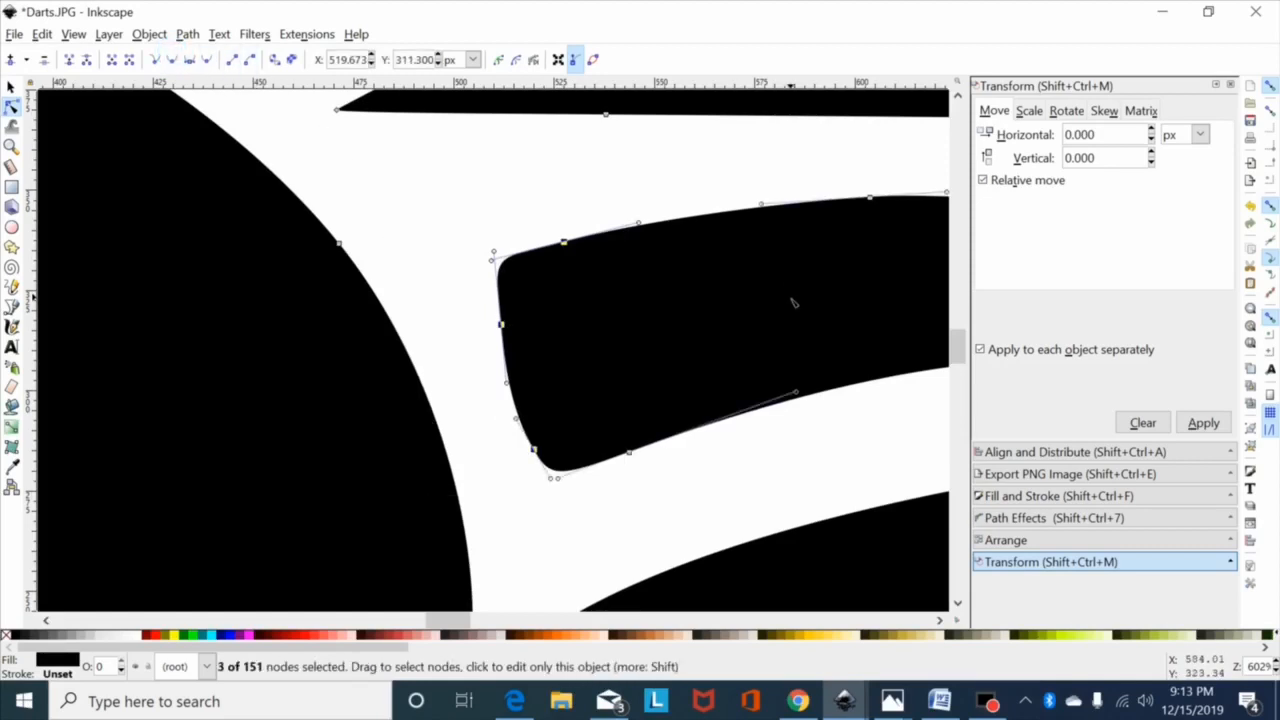
Delete the four extra nodes along the edges of the notched tail of the bar above the "a"
ctrl+scroll(793, 302, down, 3)
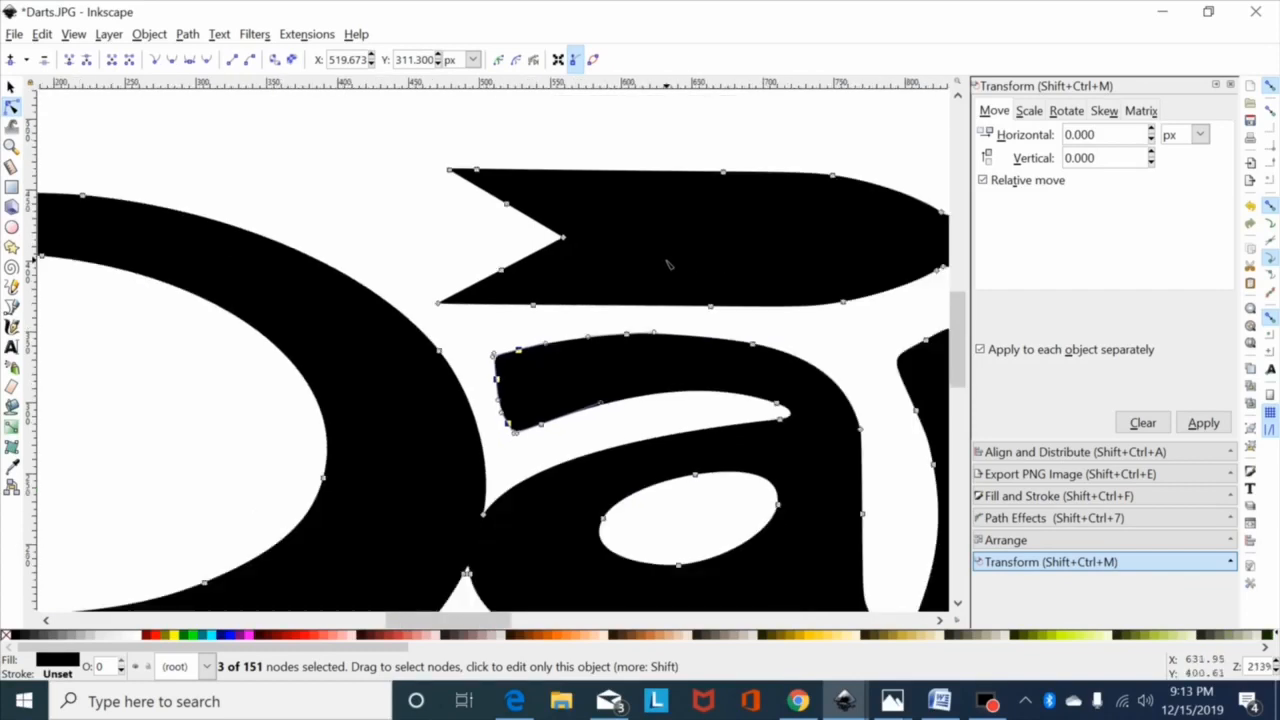
scroll(669, 264, up, 2)
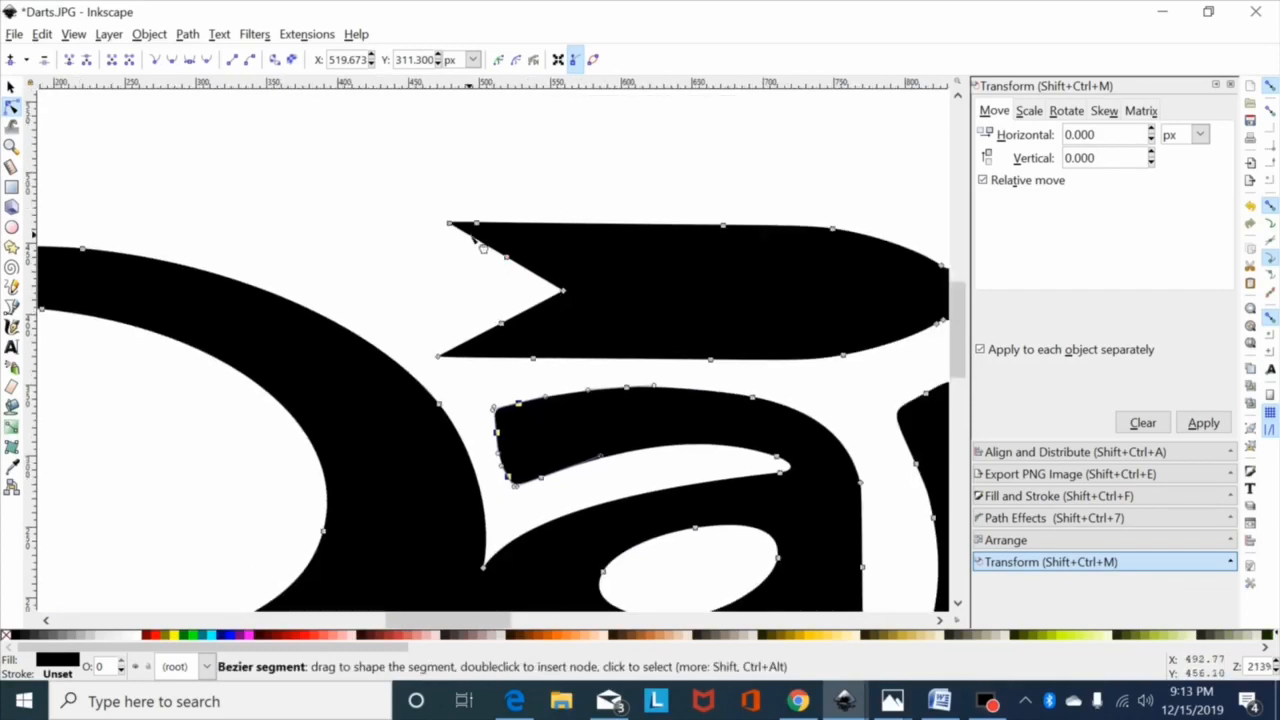
drag(564, 208, 471, 390)
key(Delete)
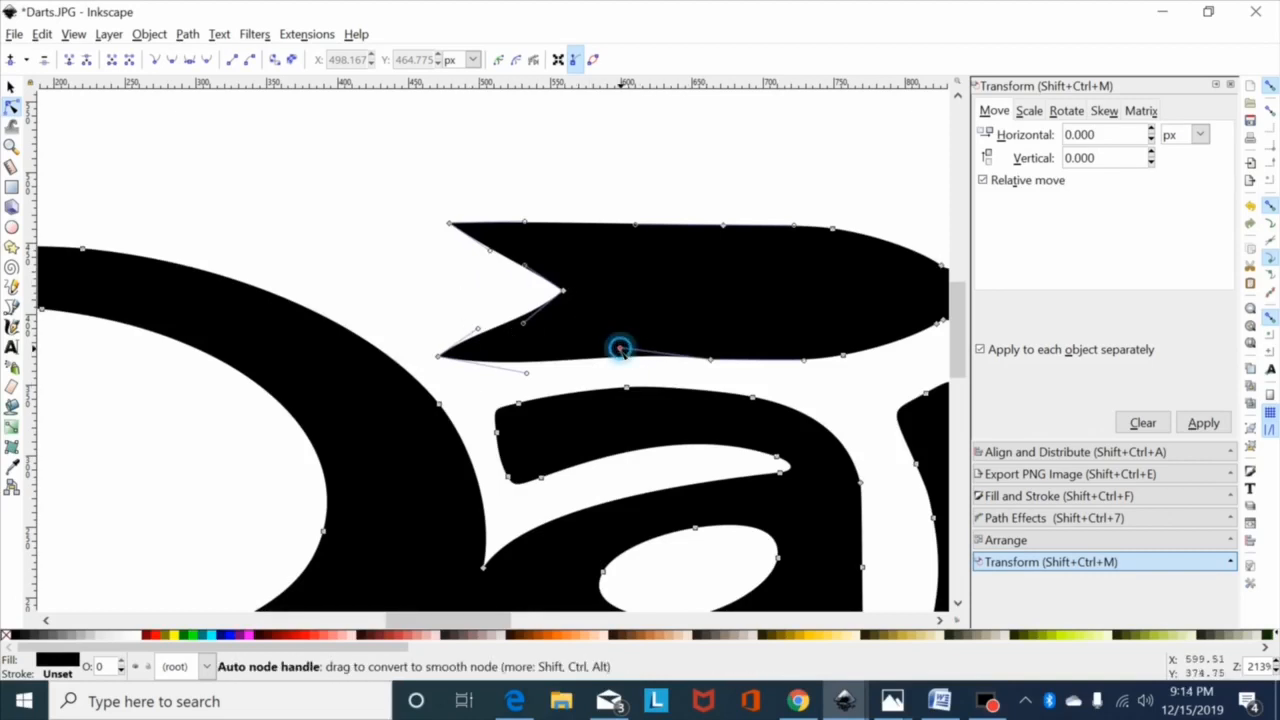
Straighten the edges of the bar's notched tail by converting the segments between its five nodes to lines
drag(620, 349, 623, 359)
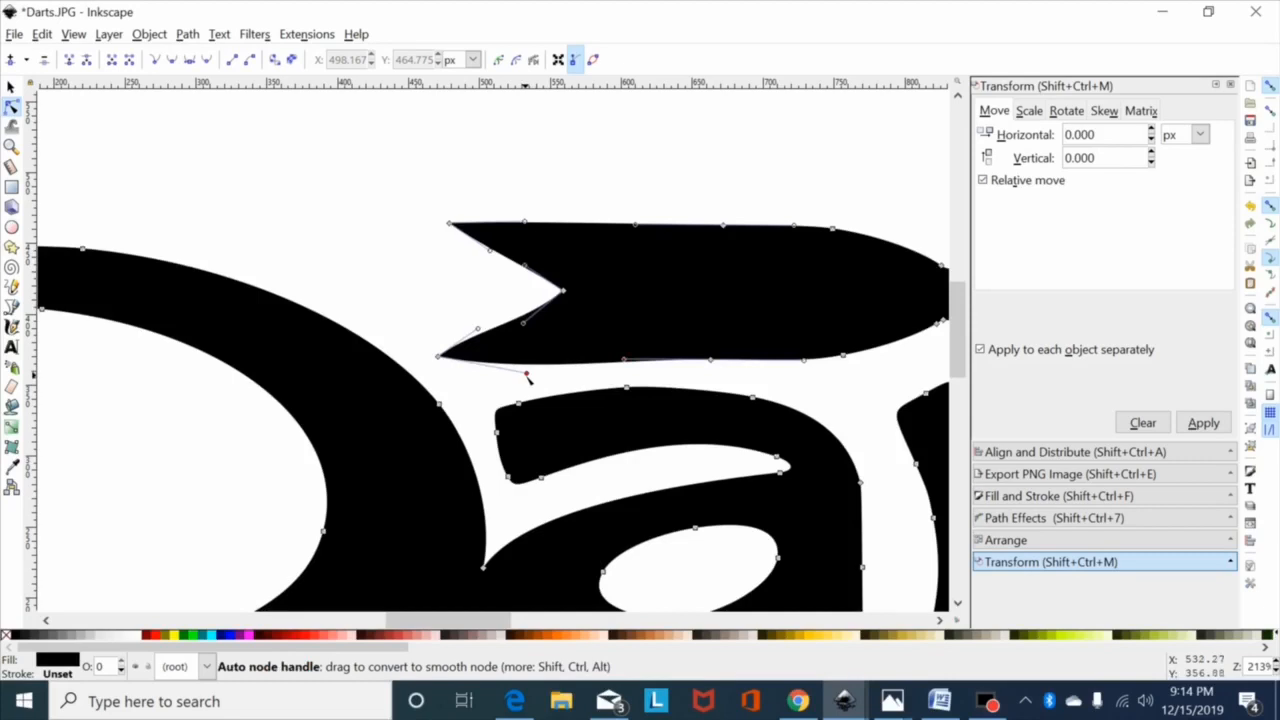
drag(527, 377, 537, 359)
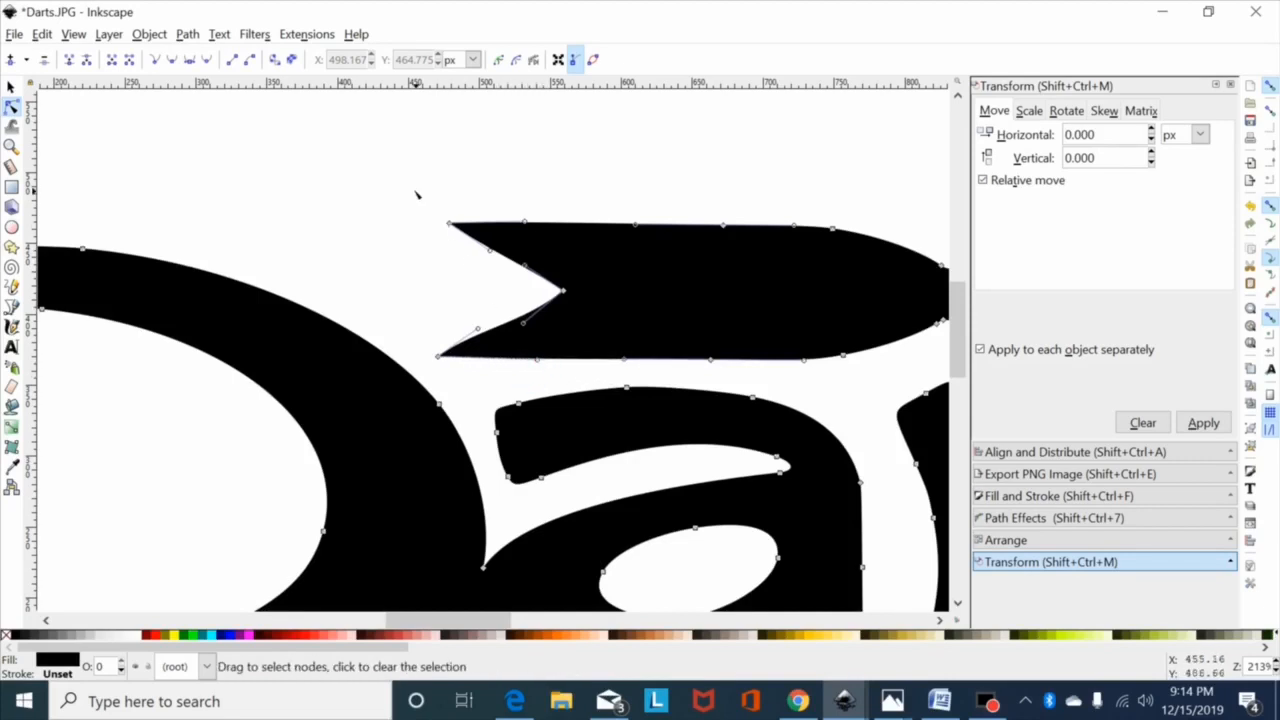
drag(384, 183, 755, 391)
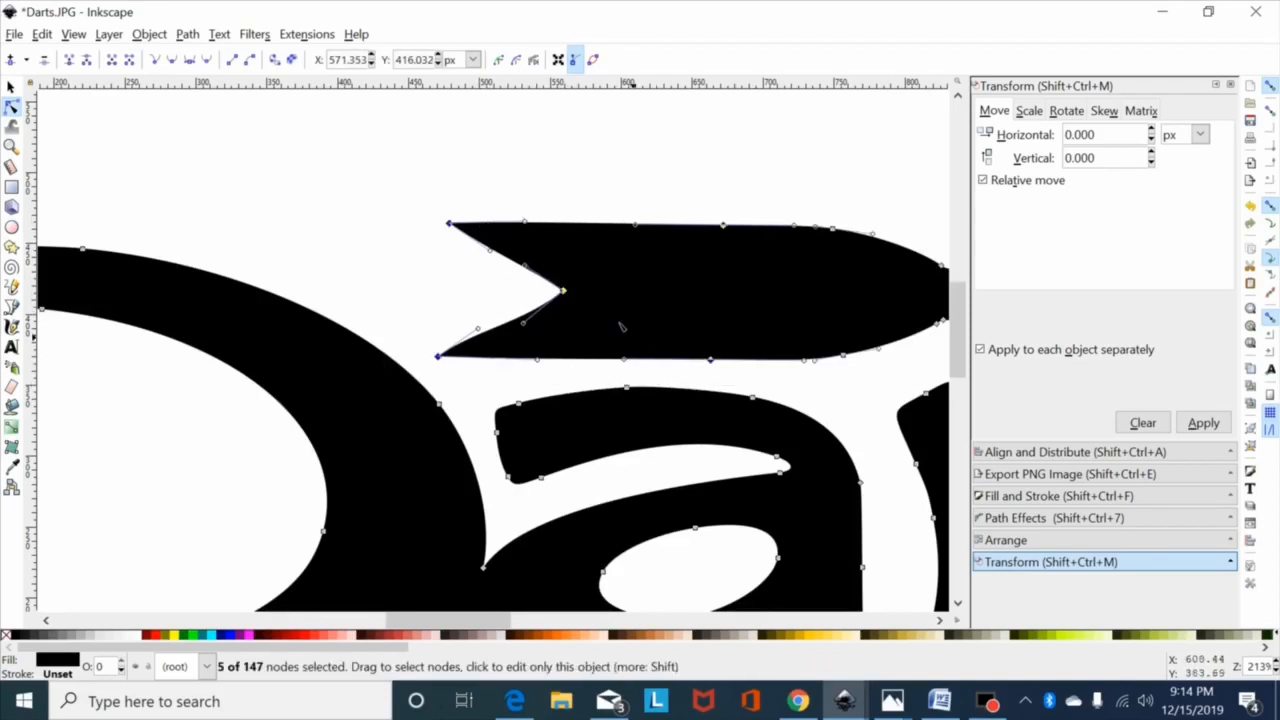
click(231, 60)
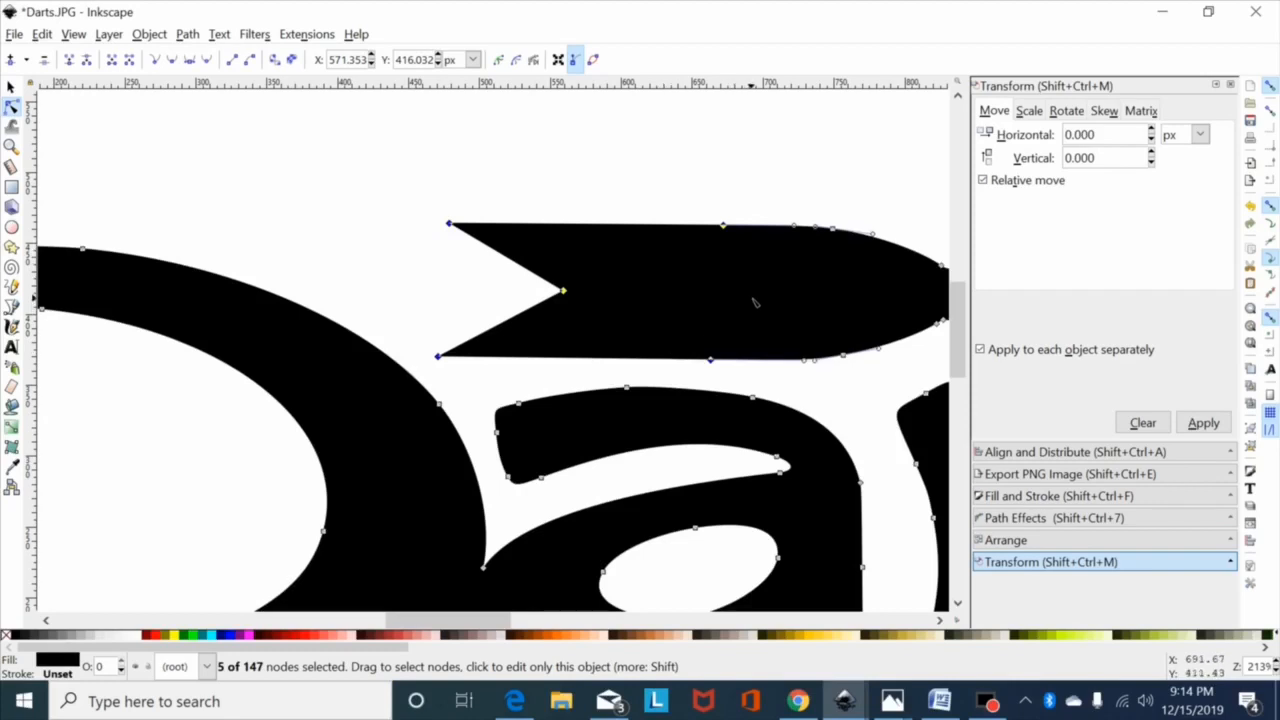
Delete the three extra nodes on the bar's rounded end and adjust the lower curve handle at its neck
drag(475, 624, 507, 627)
drag(523, 177, 632, 374)
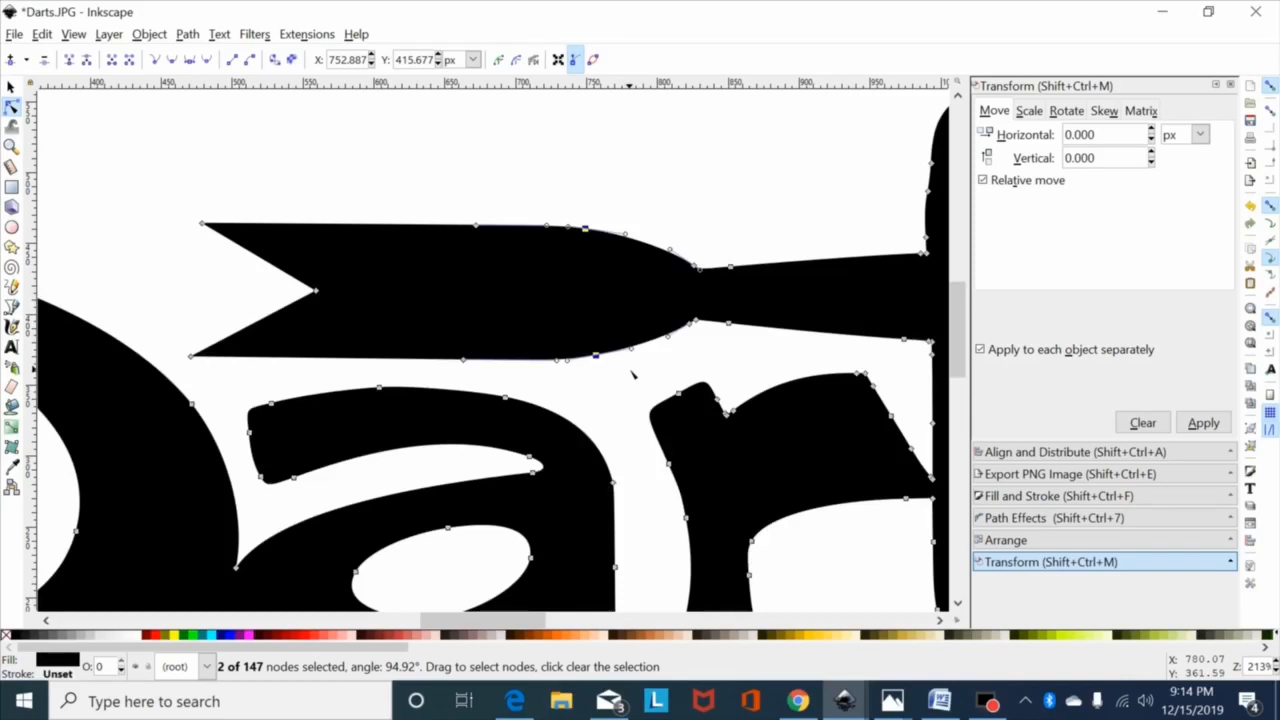
key(Delete)
drag(692, 308, 669, 337)
key(Delete)
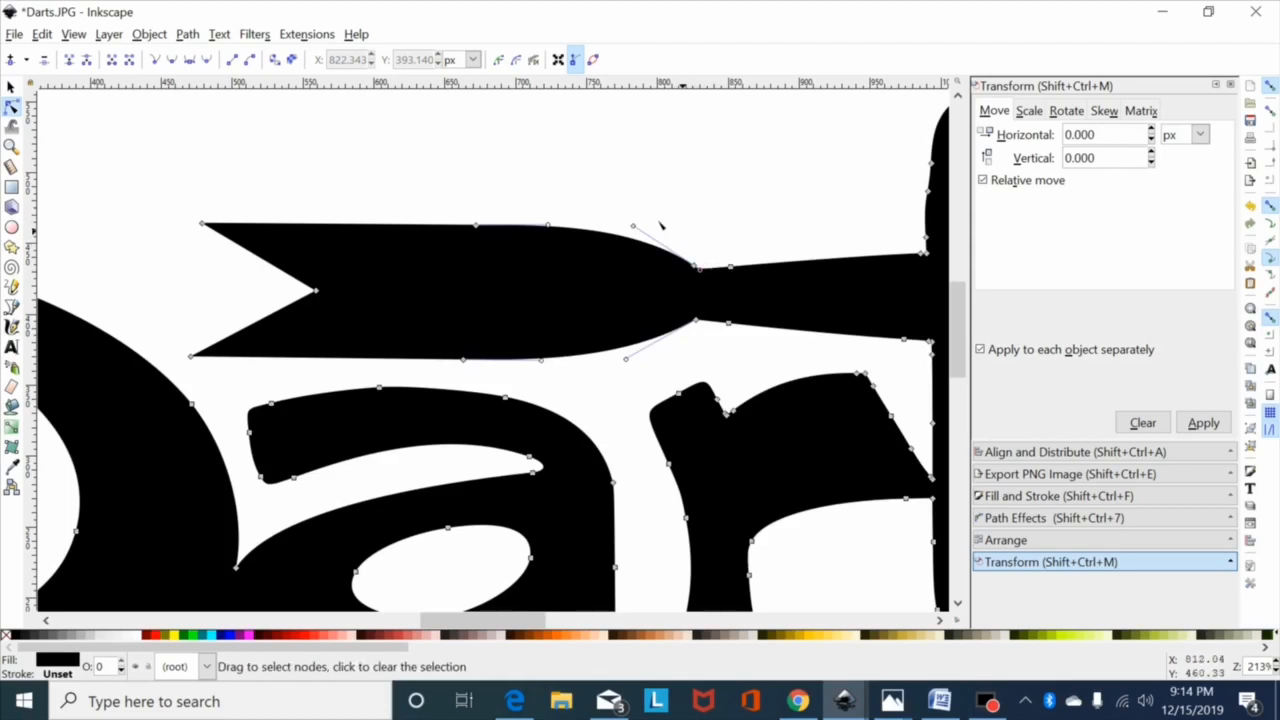
drag(620, 165, 418, 374)
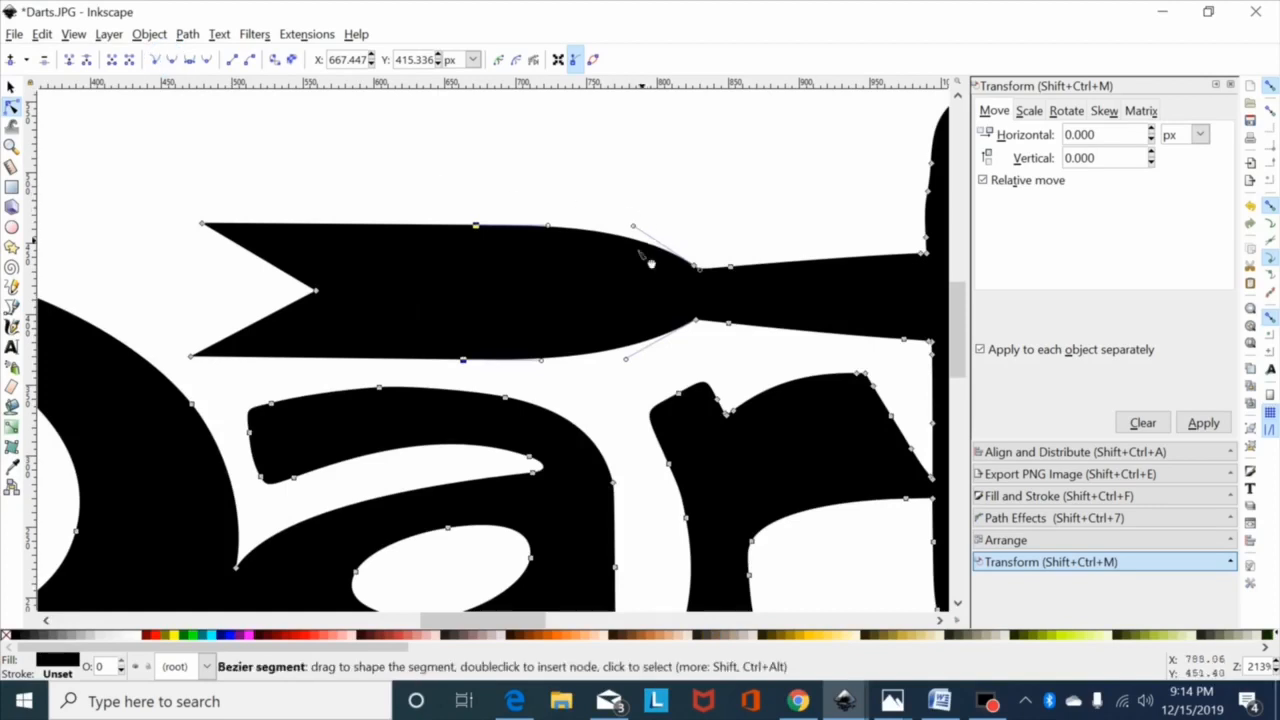
drag(626, 360, 632, 361)
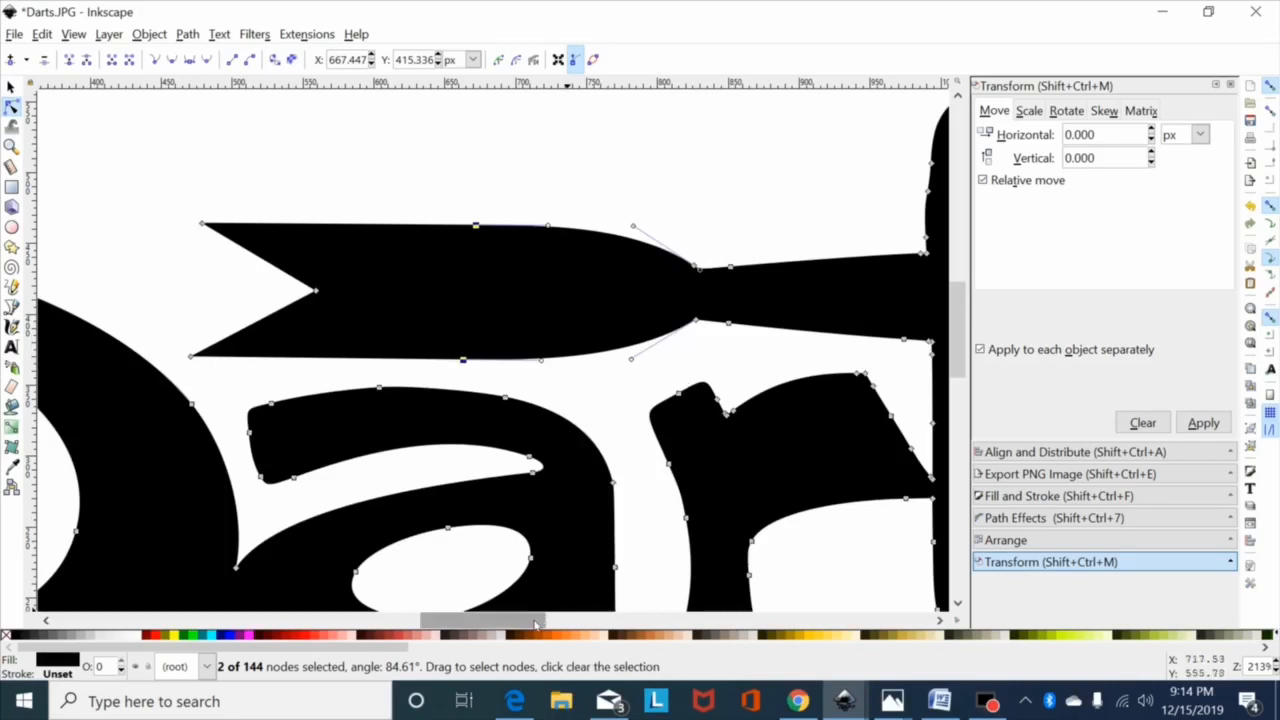
Try deleting the two nodes where the bar's straight edges meet its rounded end, and undo the deletion
drag(536, 621, 550, 621)
key(Delete)
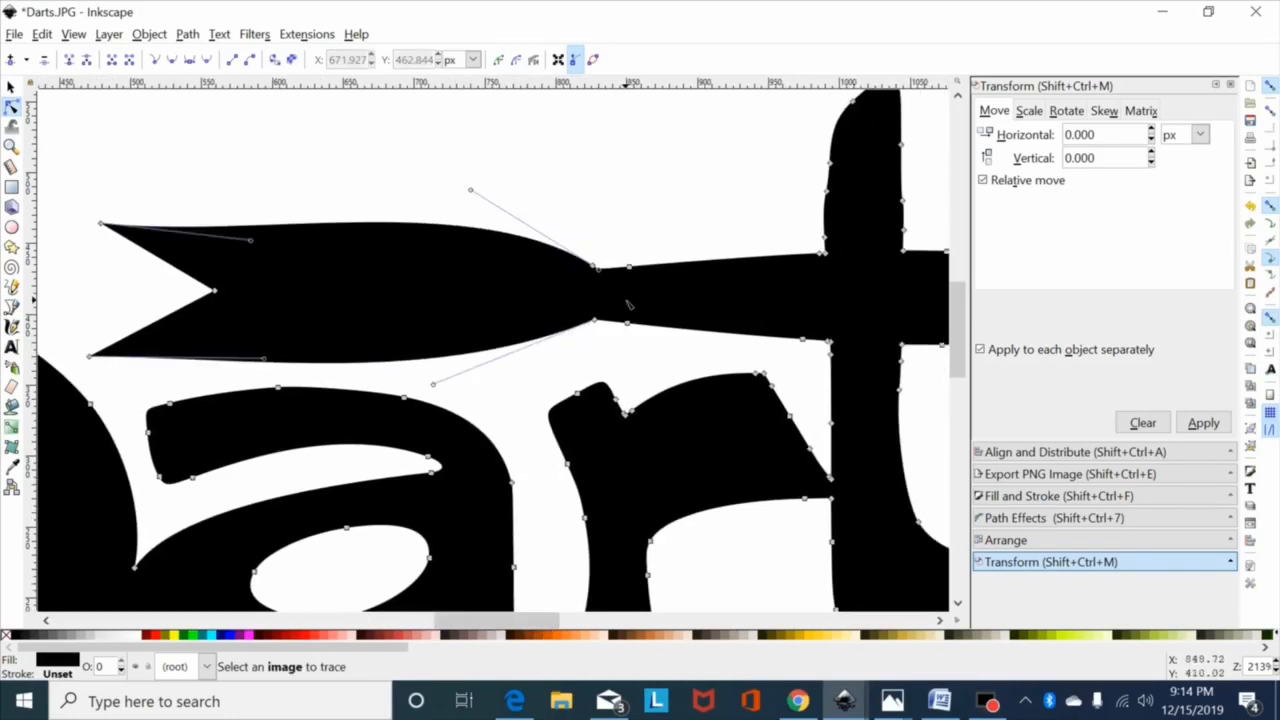
key(ctrl+z)
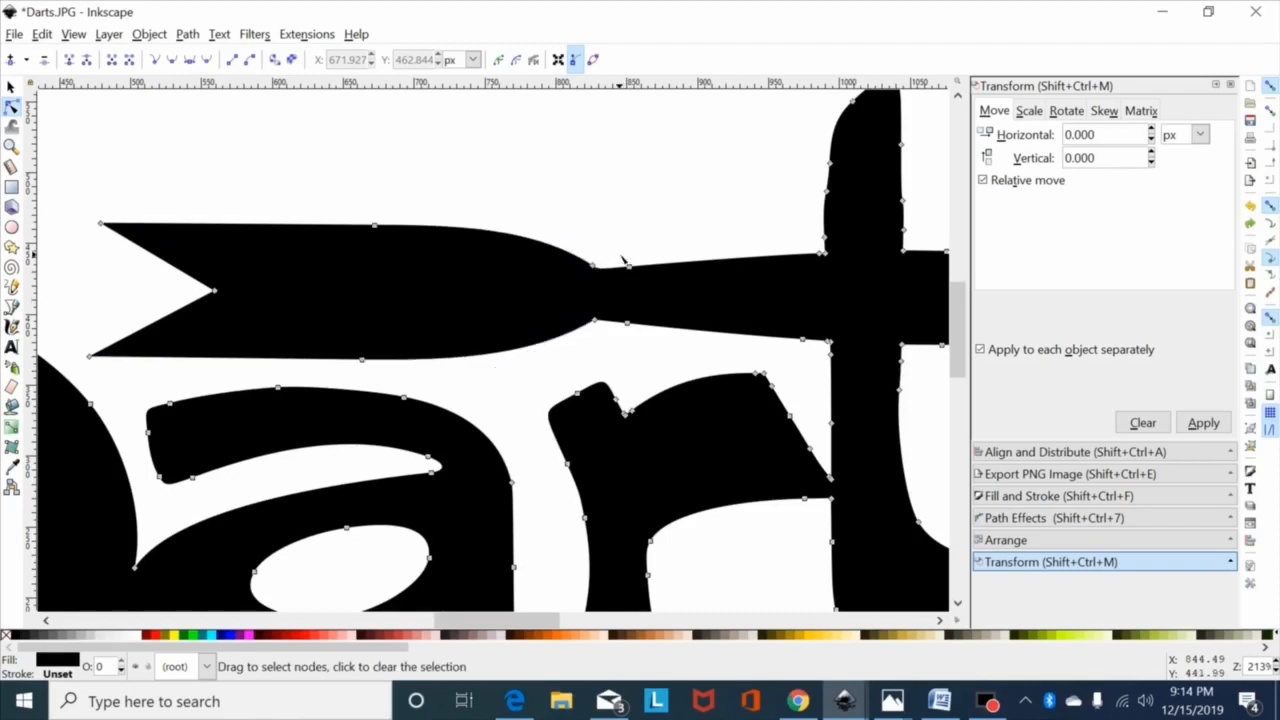
Align the two nodes at the bar's narrow neck on a common vertical line, relative to the last selected node
key(plus)
key(plus)
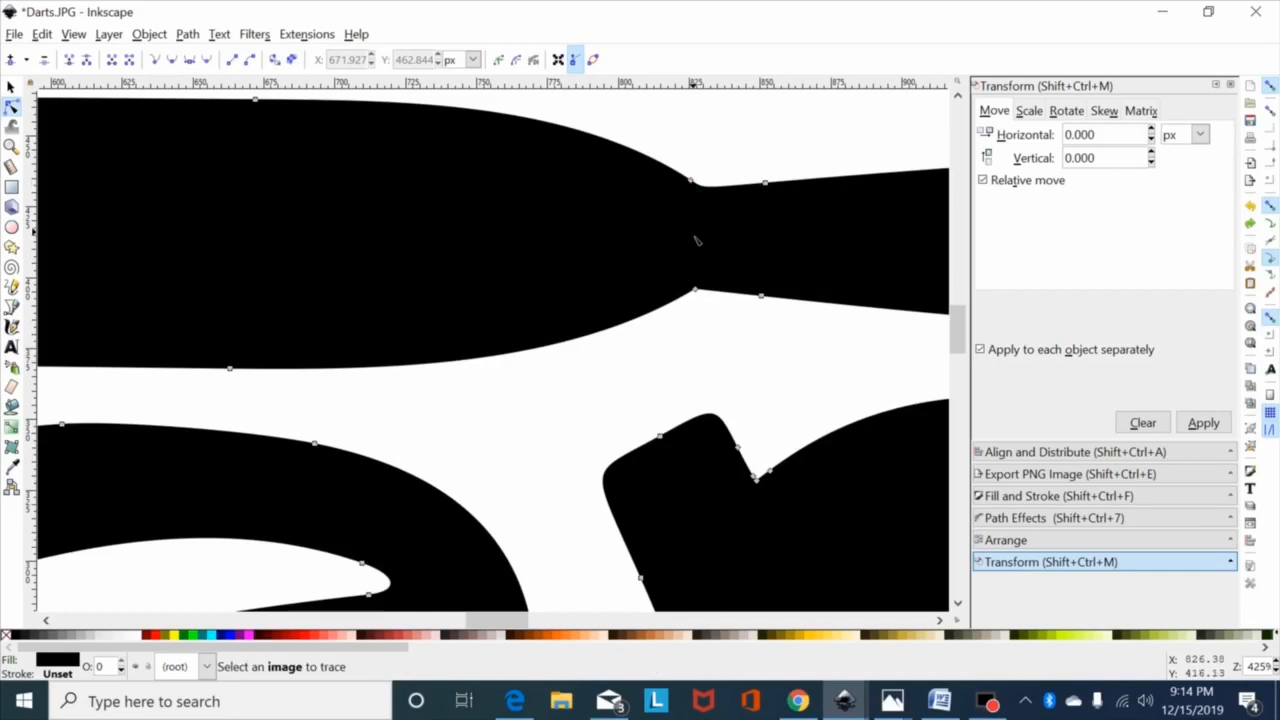
scroll(705, 290, up, 1)
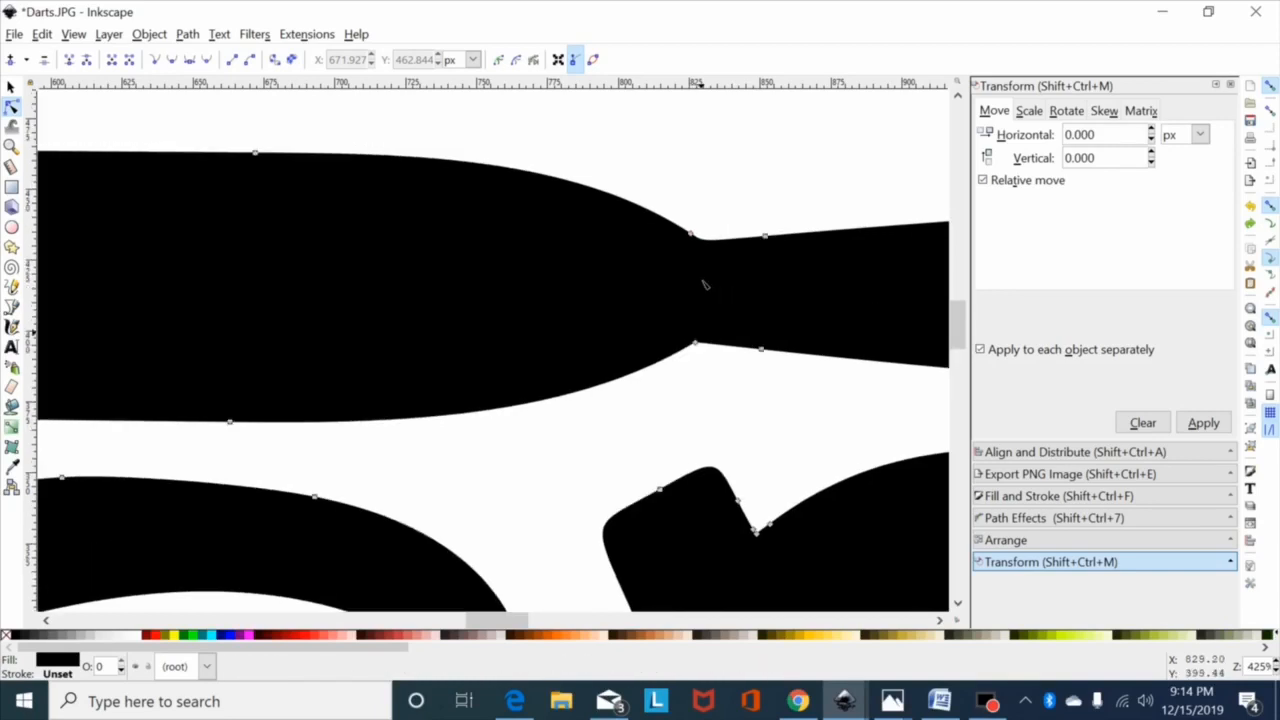
key(minus)
drag(660, 231, 603, 374)
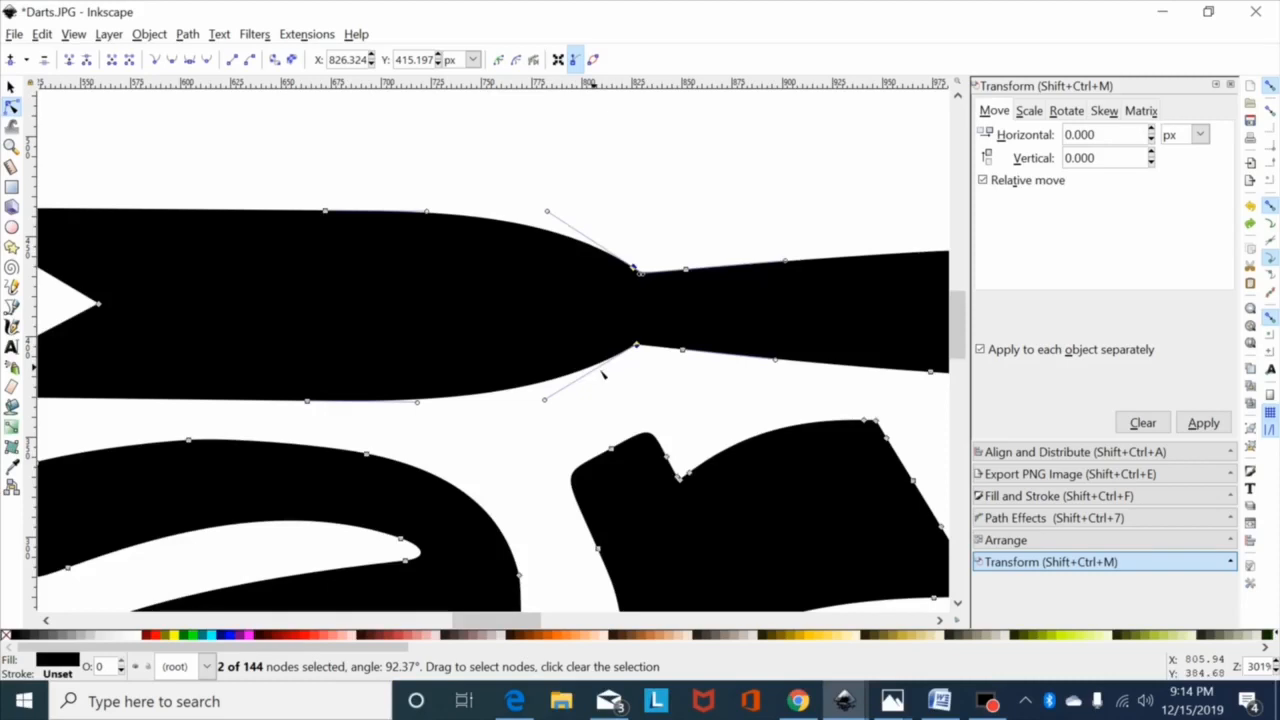
click(994, 451)
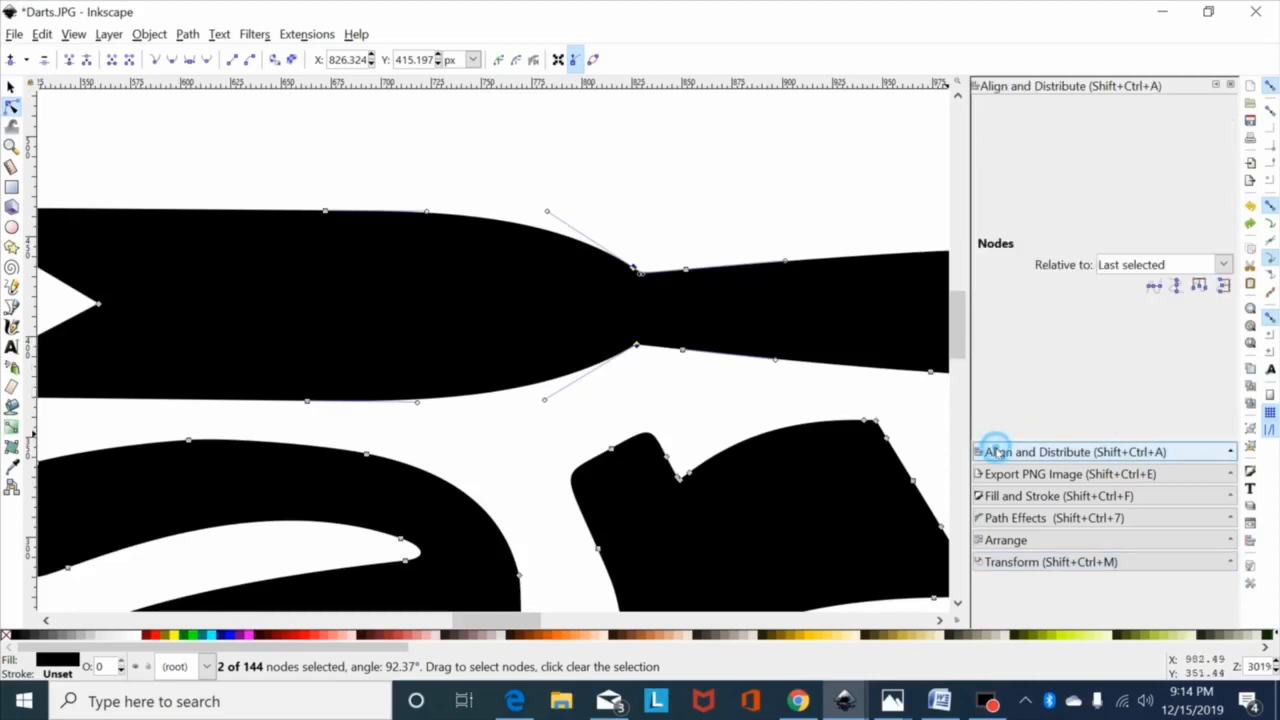
click(1176, 286)
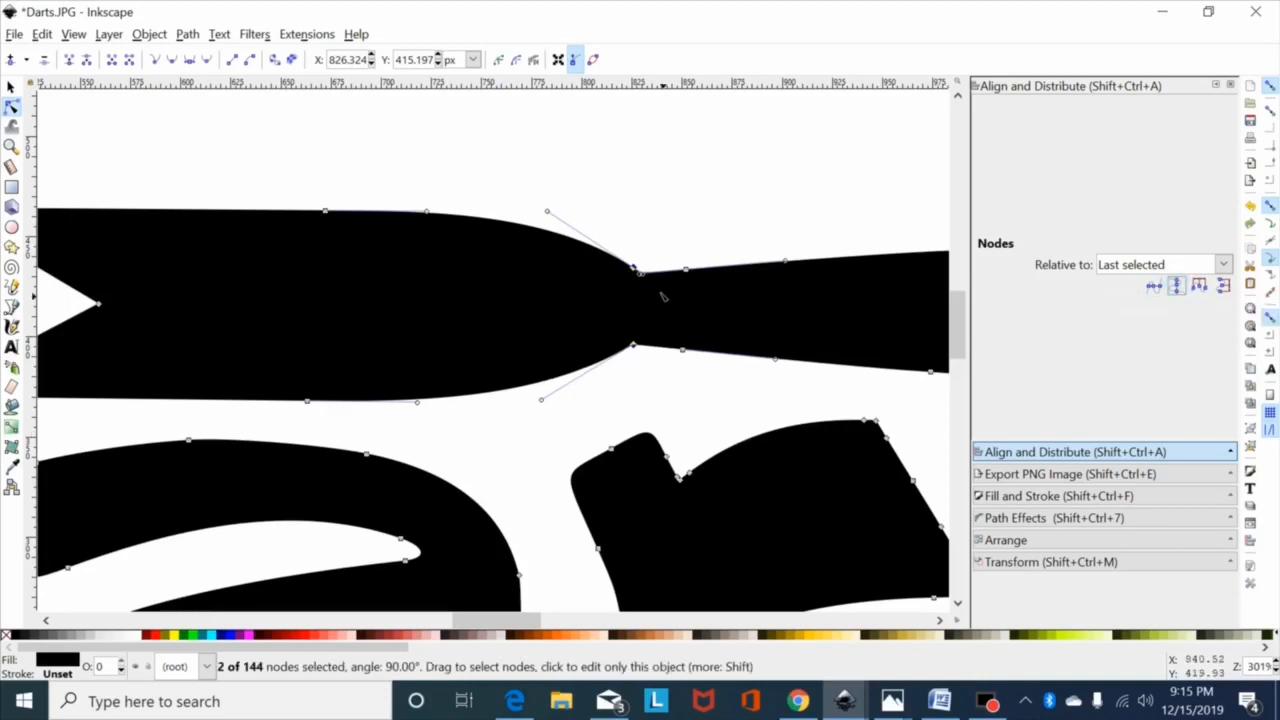
click(660, 250)
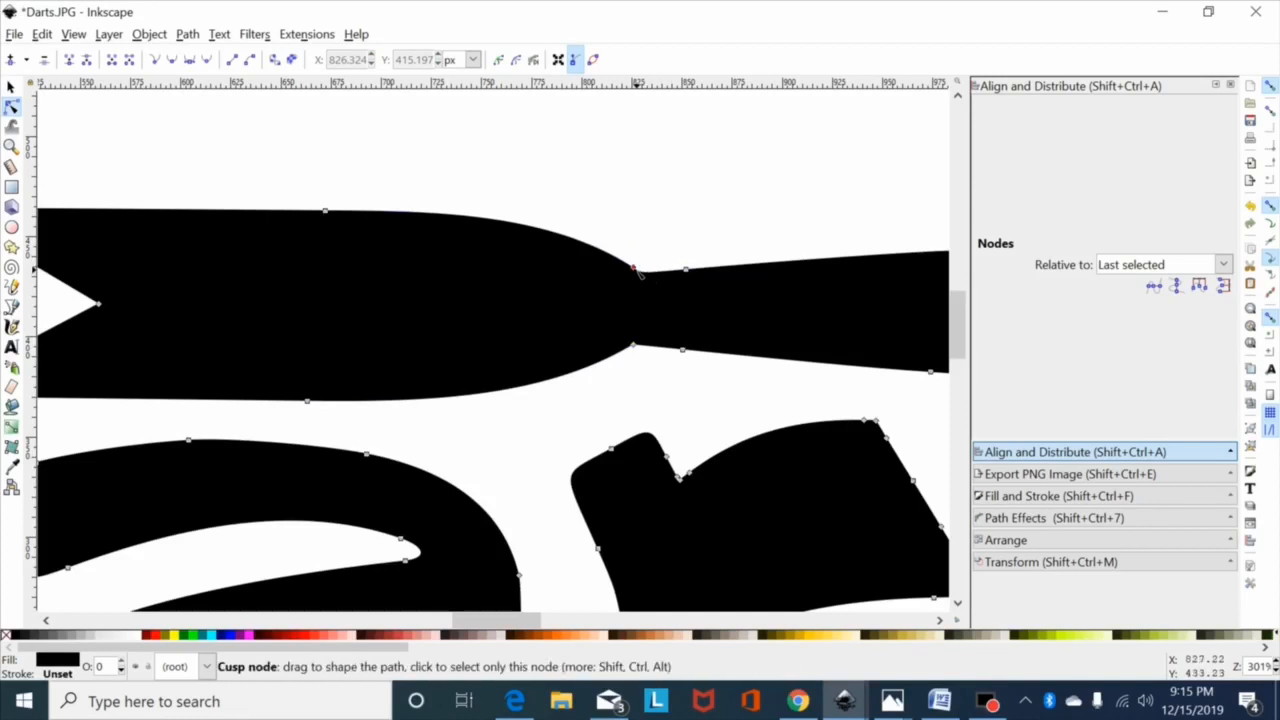
Delete the extra nodes along both edges of the bar's tapered section and straighten its upper edge with the curve handles
key(minus)
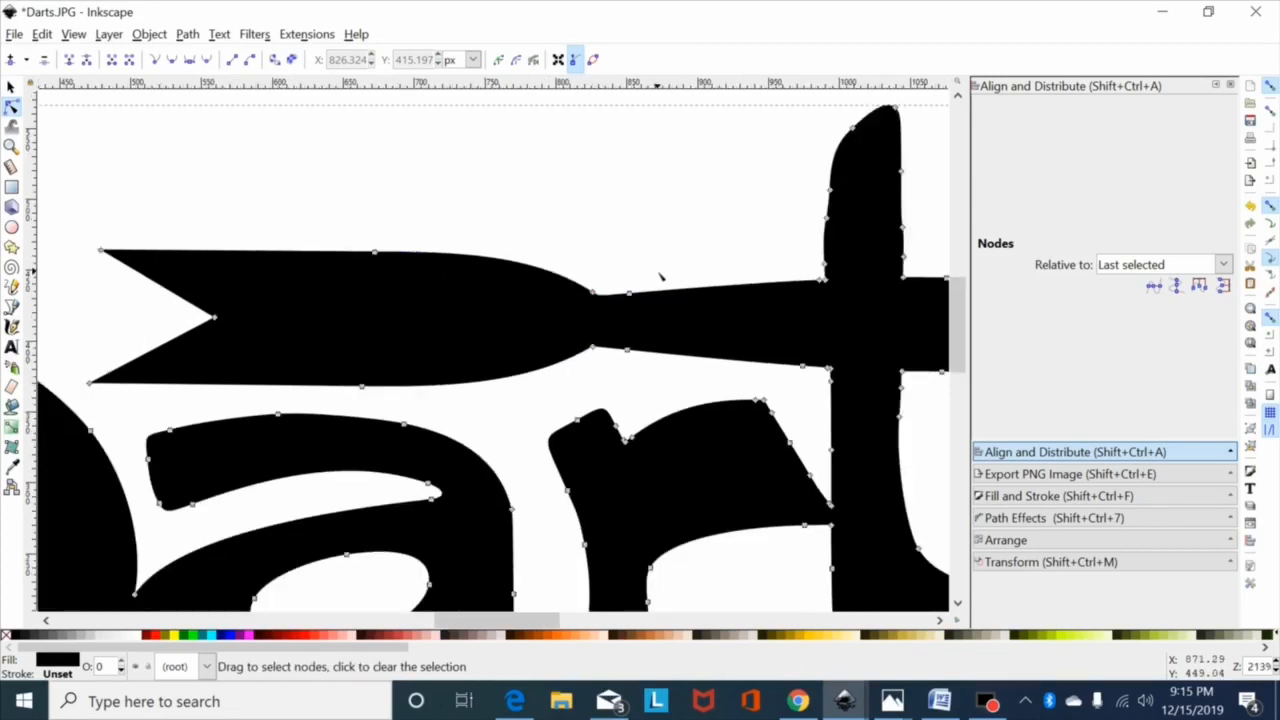
click(594, 294)
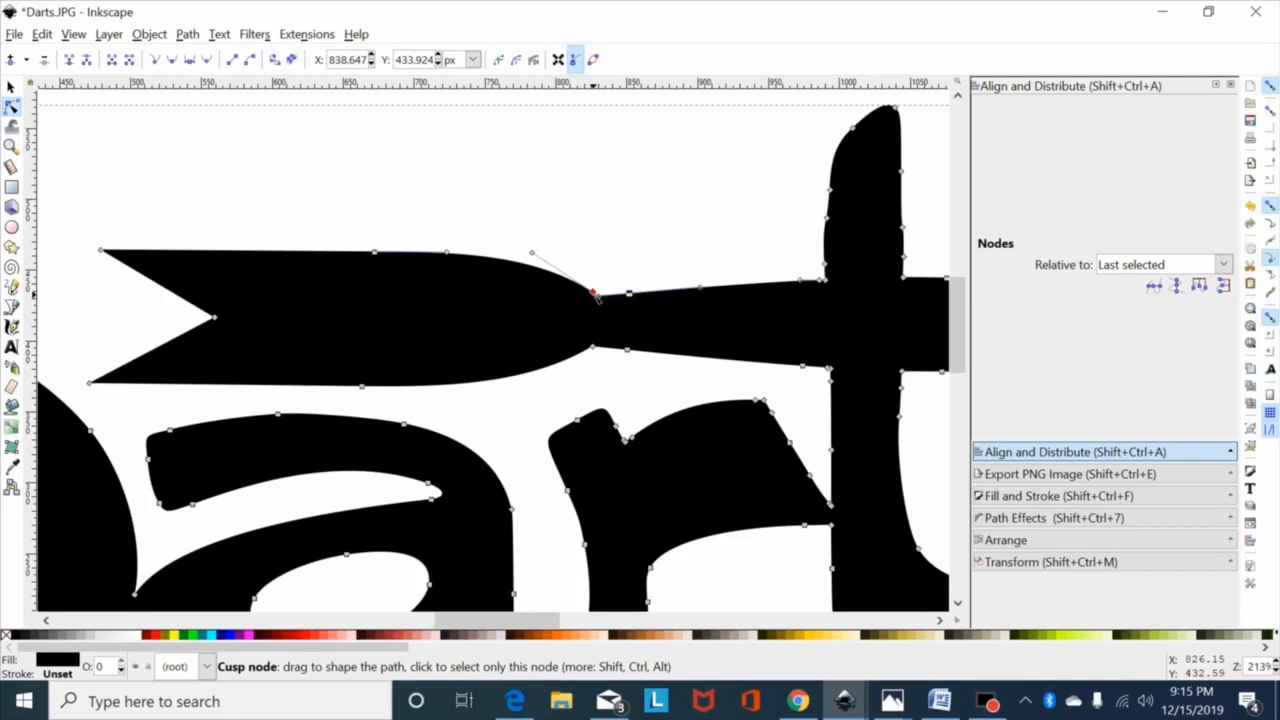
click(594, 294)
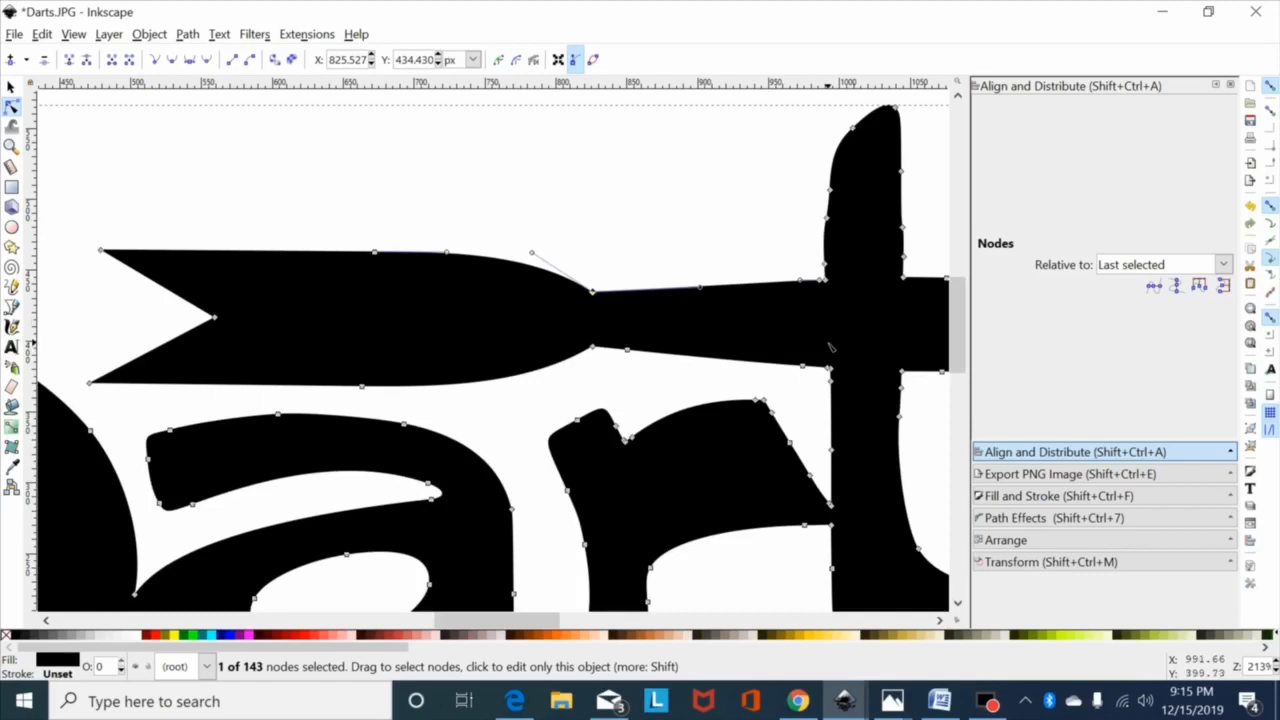
drag(828, 344, 623, 360)
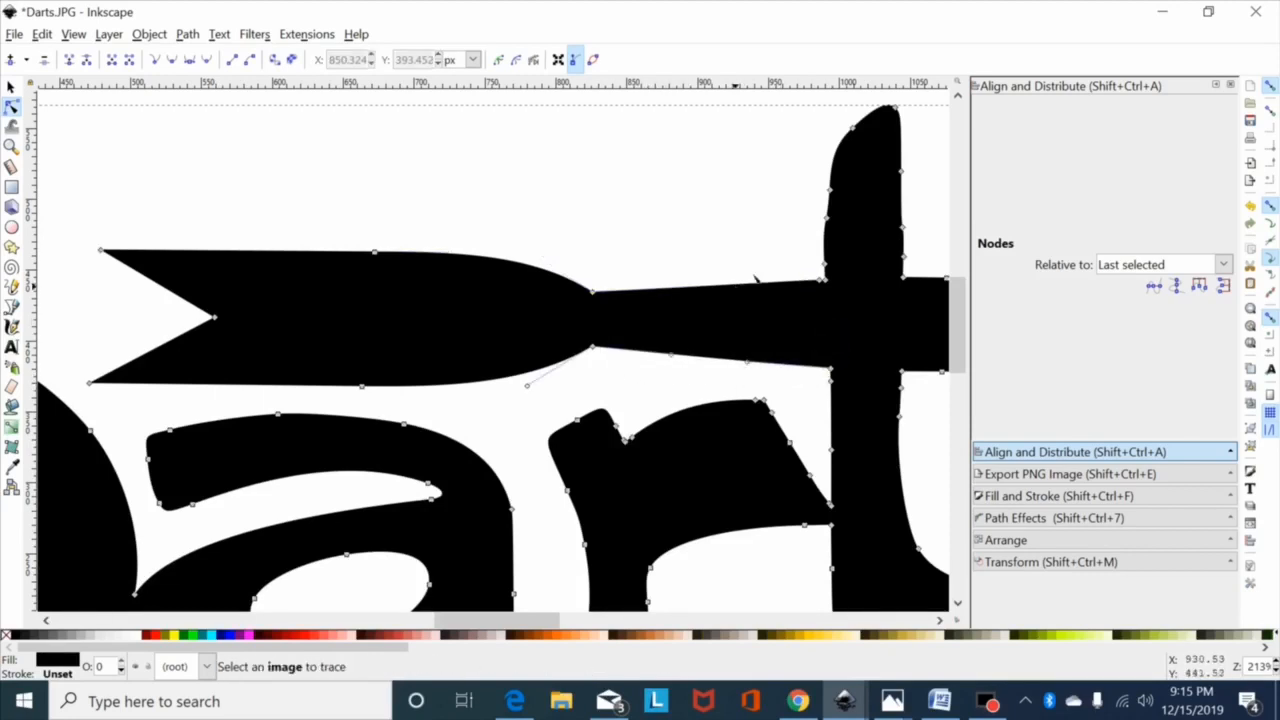
drag(766, 257, 829, 291)
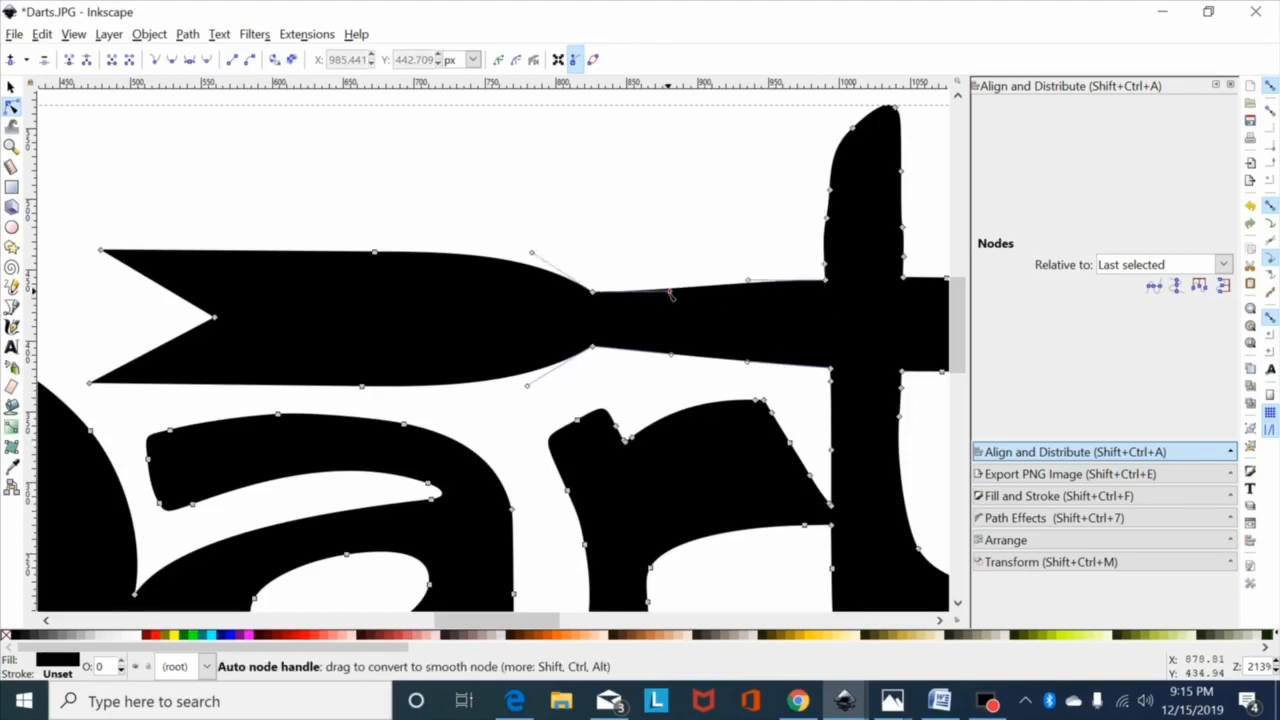
drag(670, 292, 742, 284)
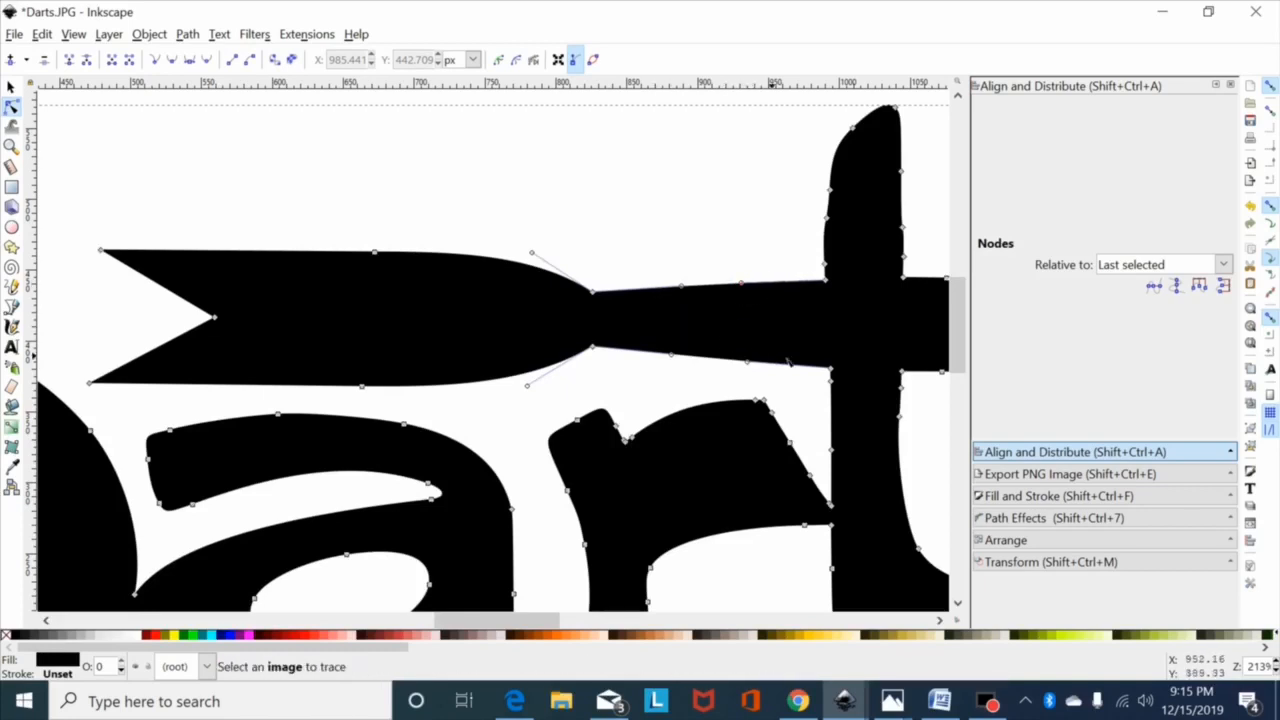
Straighten the lower left edge of the "t" stem above the bar by adding nodes and deleting the uneven ones
drag(529, 621, 565, 622)
scroll(652, 491, up, 1)
scroll(629, 320, up, 2)
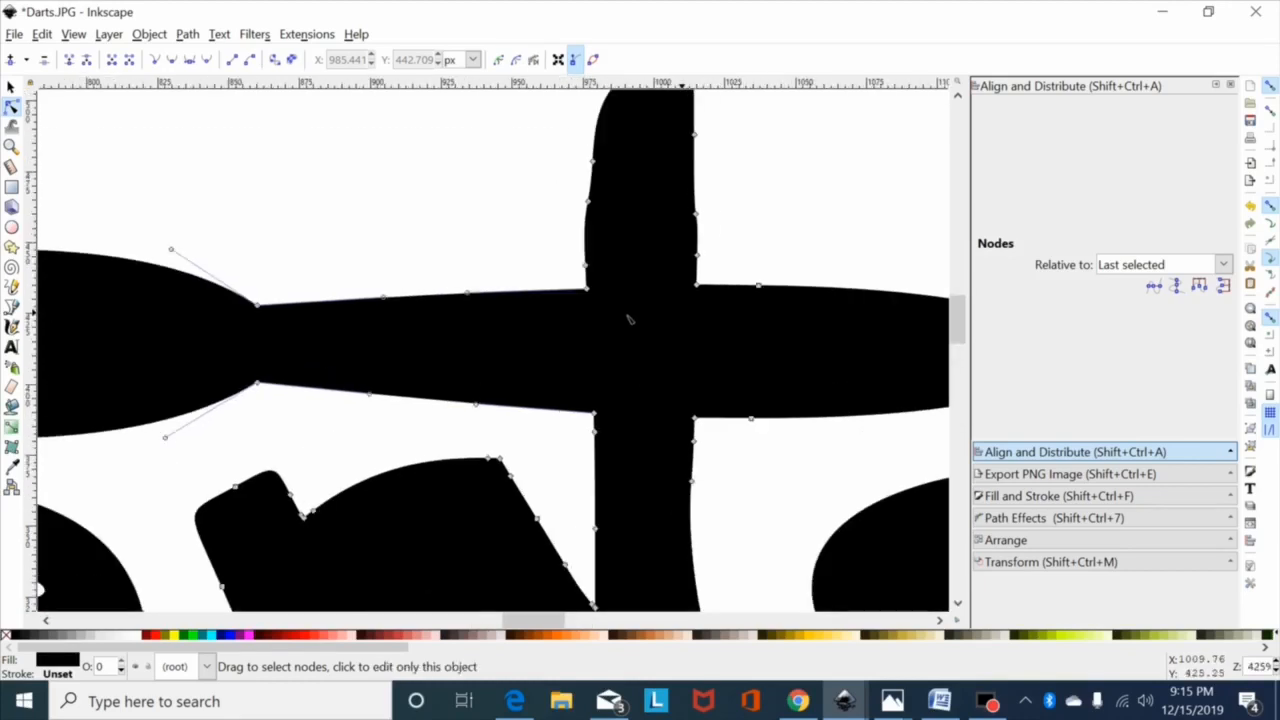
key(plus)
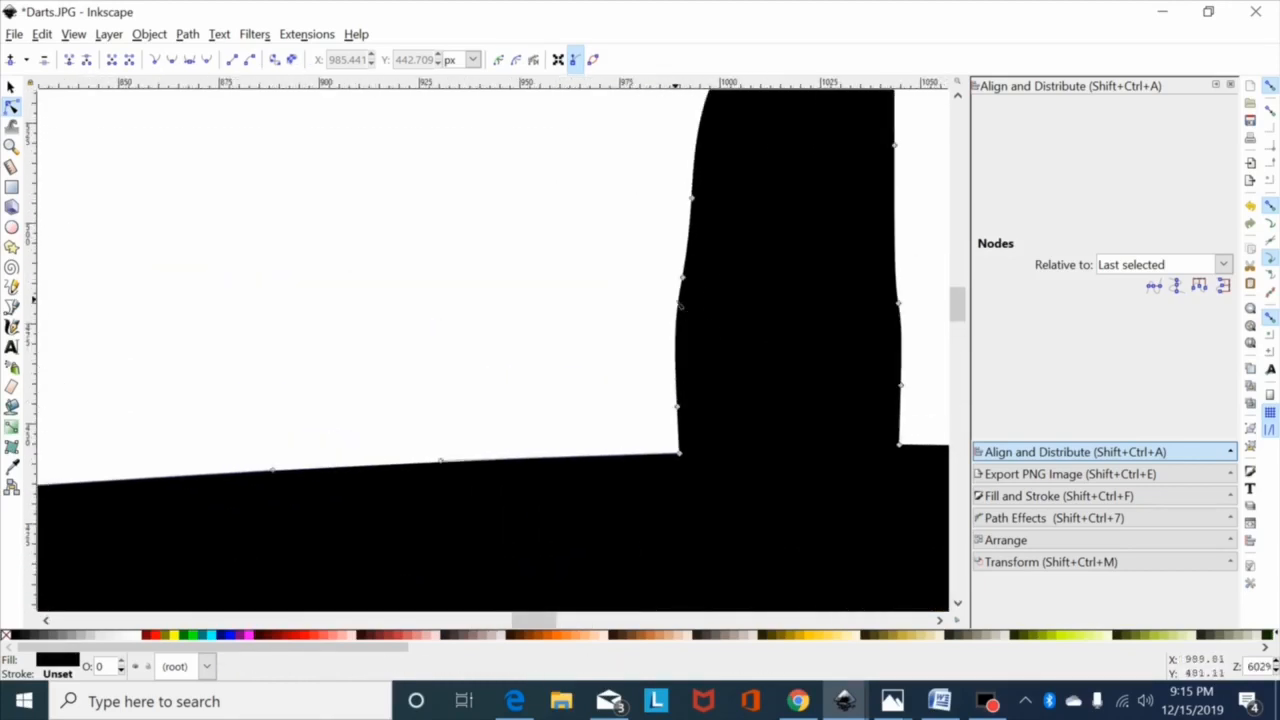
key(minus)
key(minus)
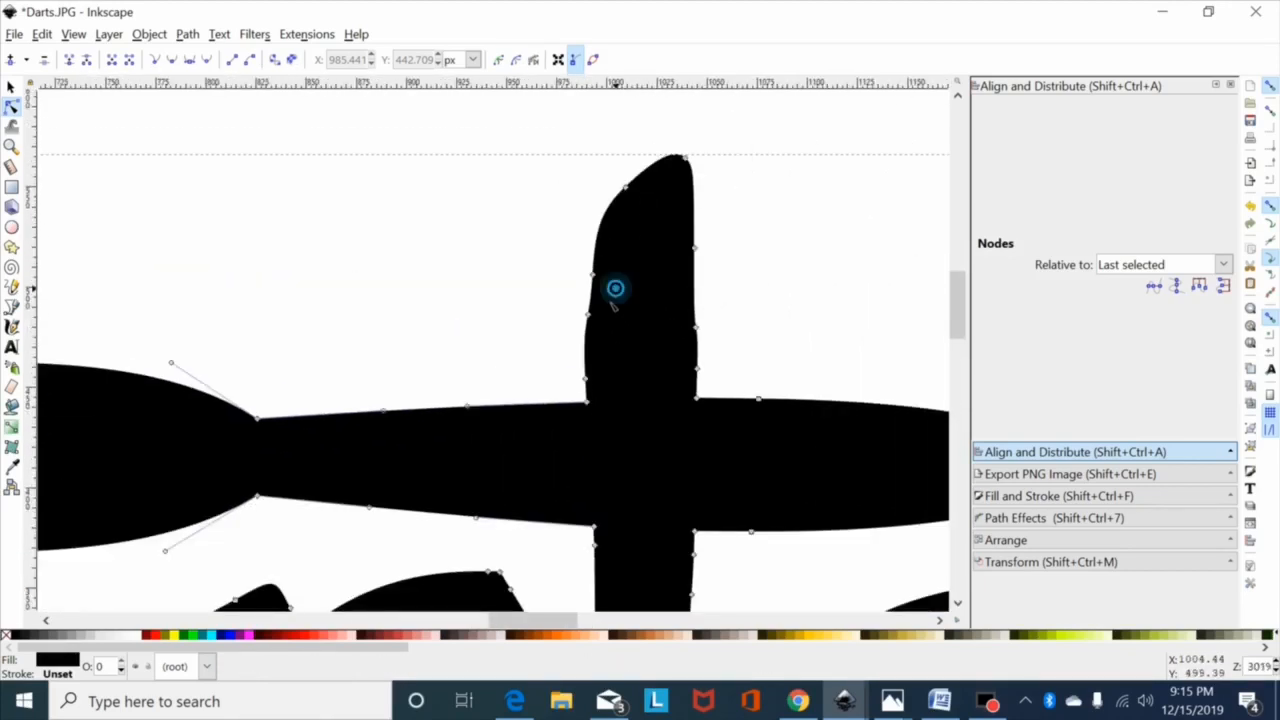
drag(615, 289, 545, 394)
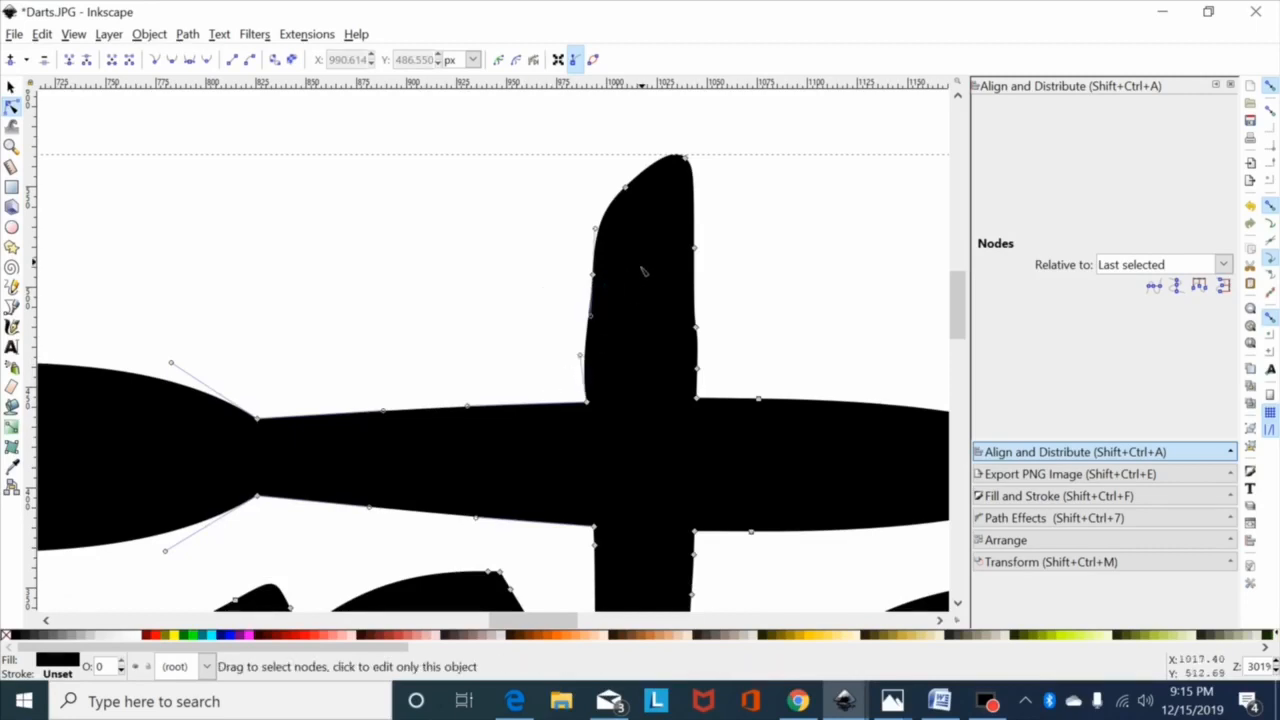
drag(637, 302, 545, 443)
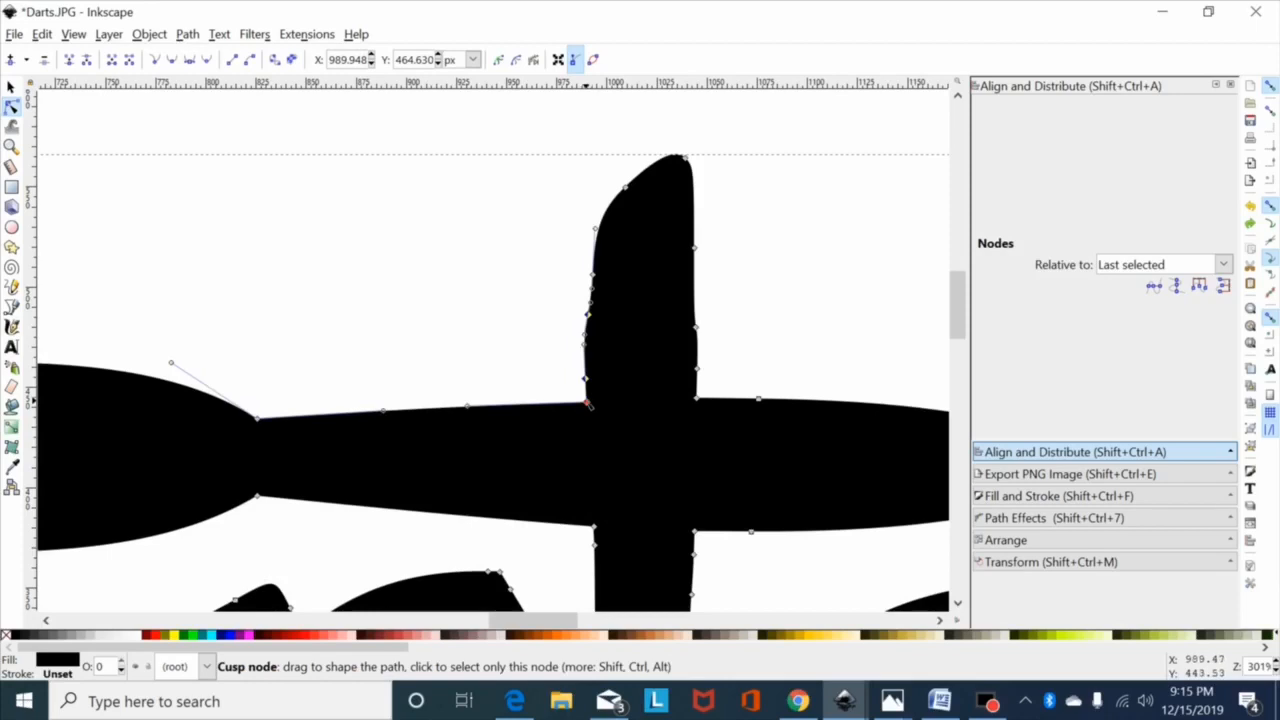
key(Delete)
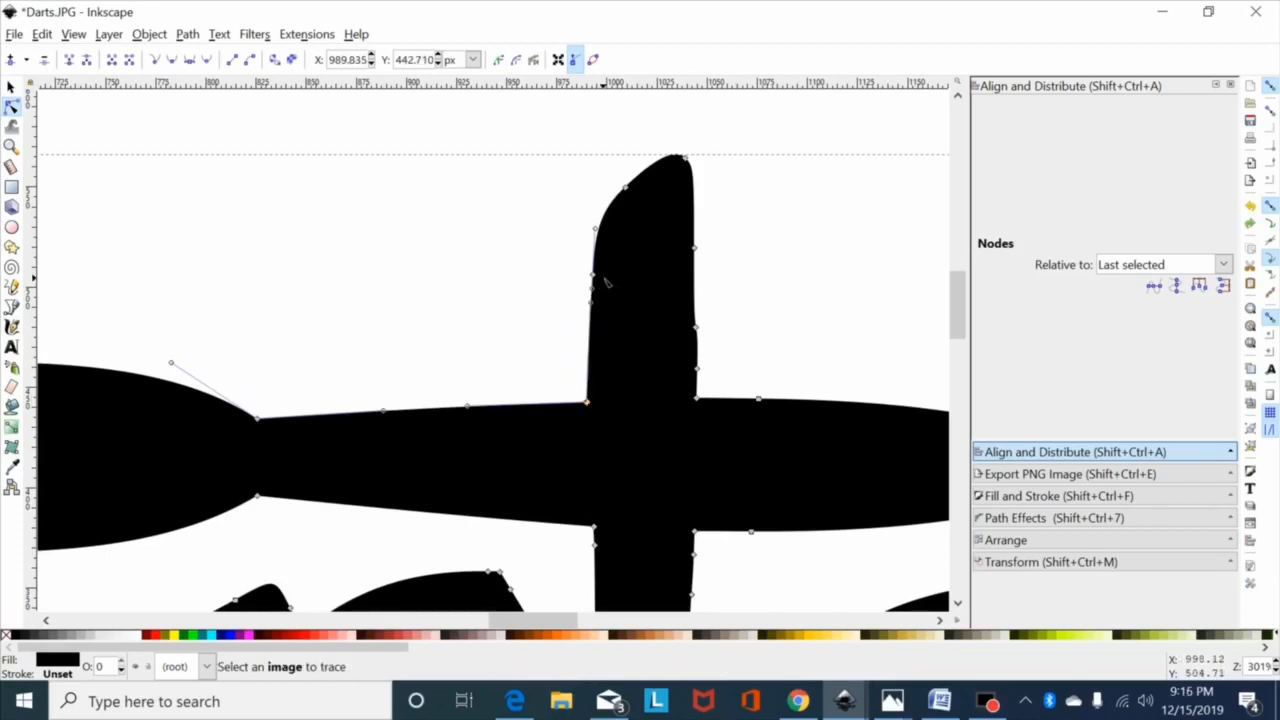
Delete the remaining extra nodes on both sides of the upper "t" stem and select the three nodes around its top
drag(642, 212, 563, 289)
key(Delete)
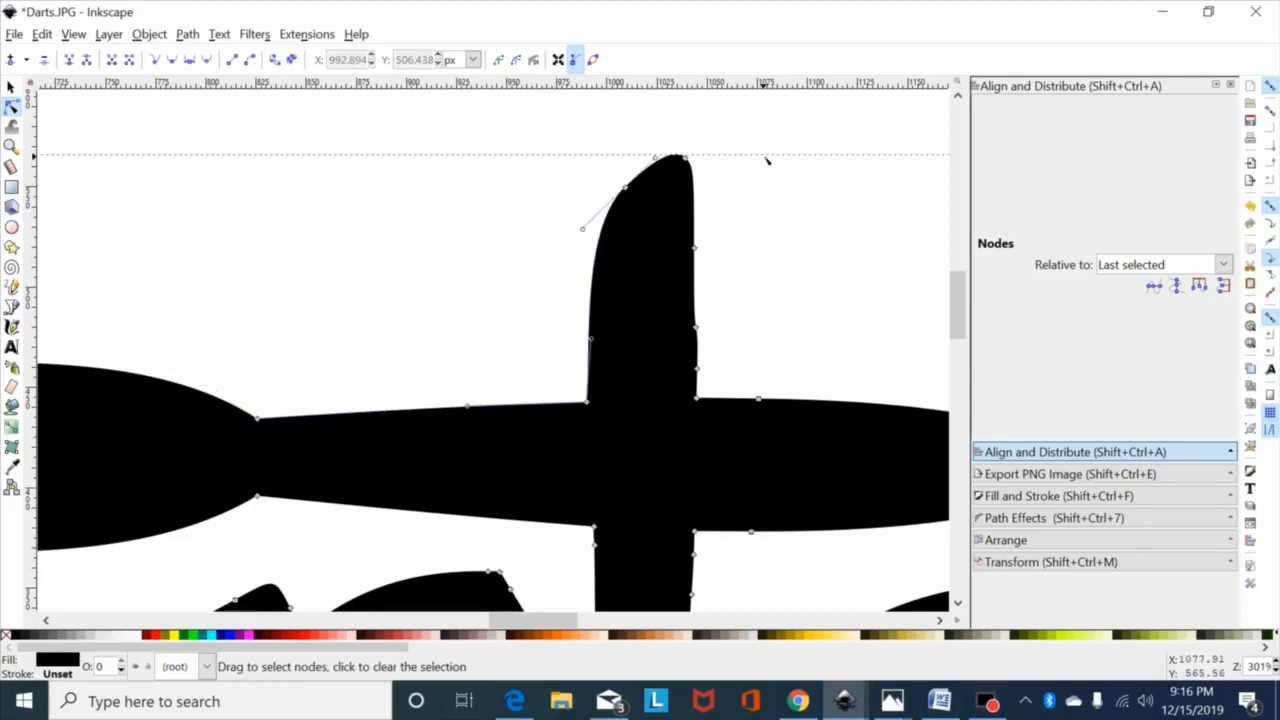
drag(727, 293, 662, 378)
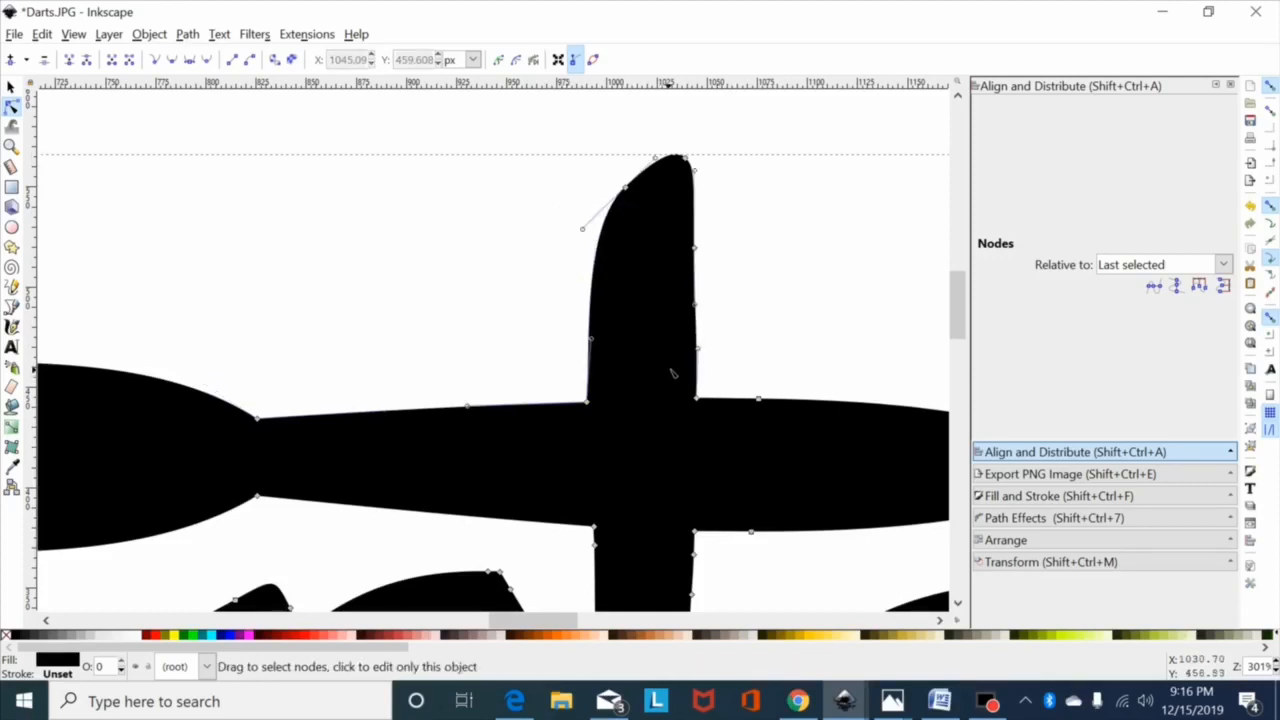
drag(786, 99, 550, 330)
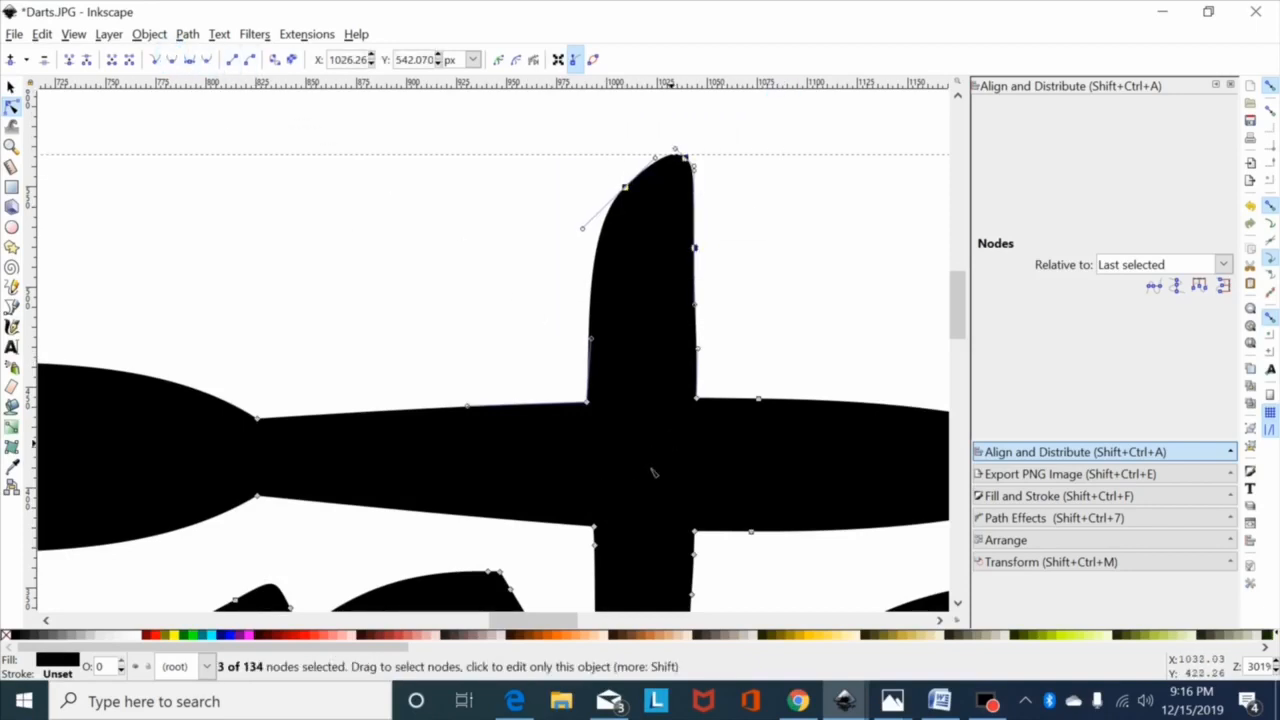
Delete the extra nodes on the left "t" stem edge below the bar and on the slanted edge of the "r", straightening the stem edge
scroll(648, 552, down, 5)
scroll(688, 511, up, 1)
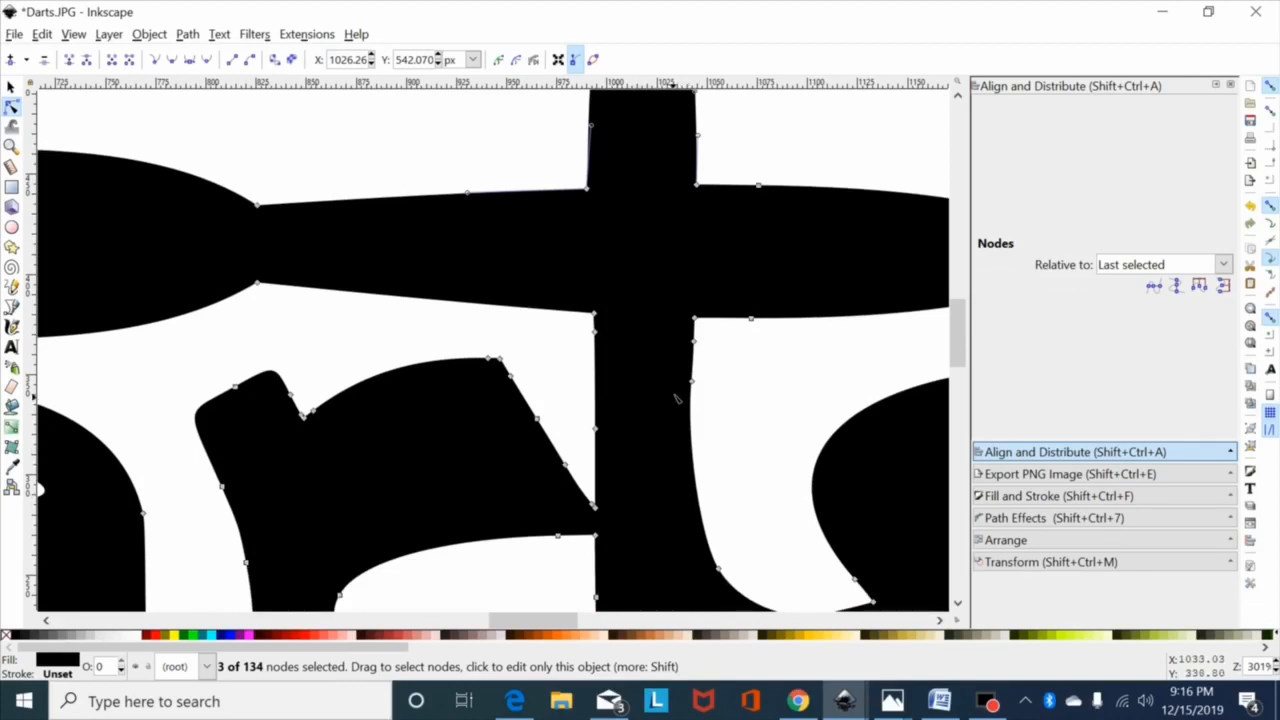
drag(629, 326, 548, 511)
key(Delete)
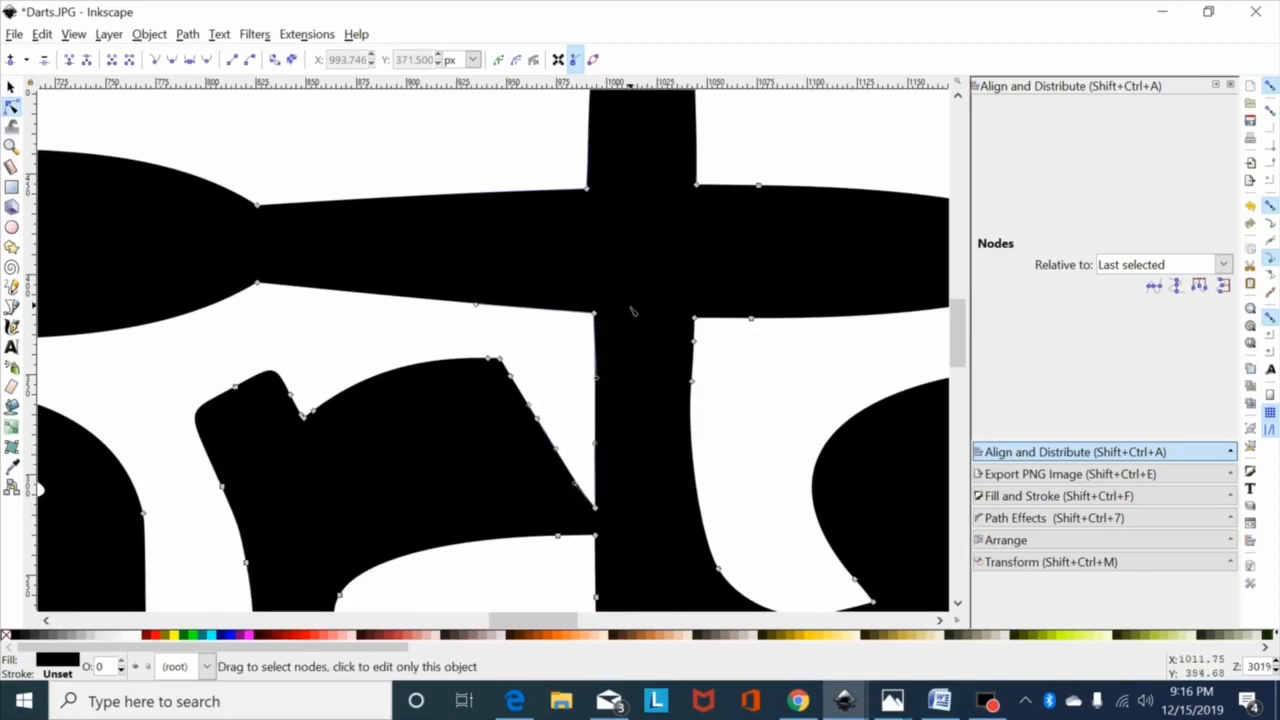
drag(596, 377, 594, 377)
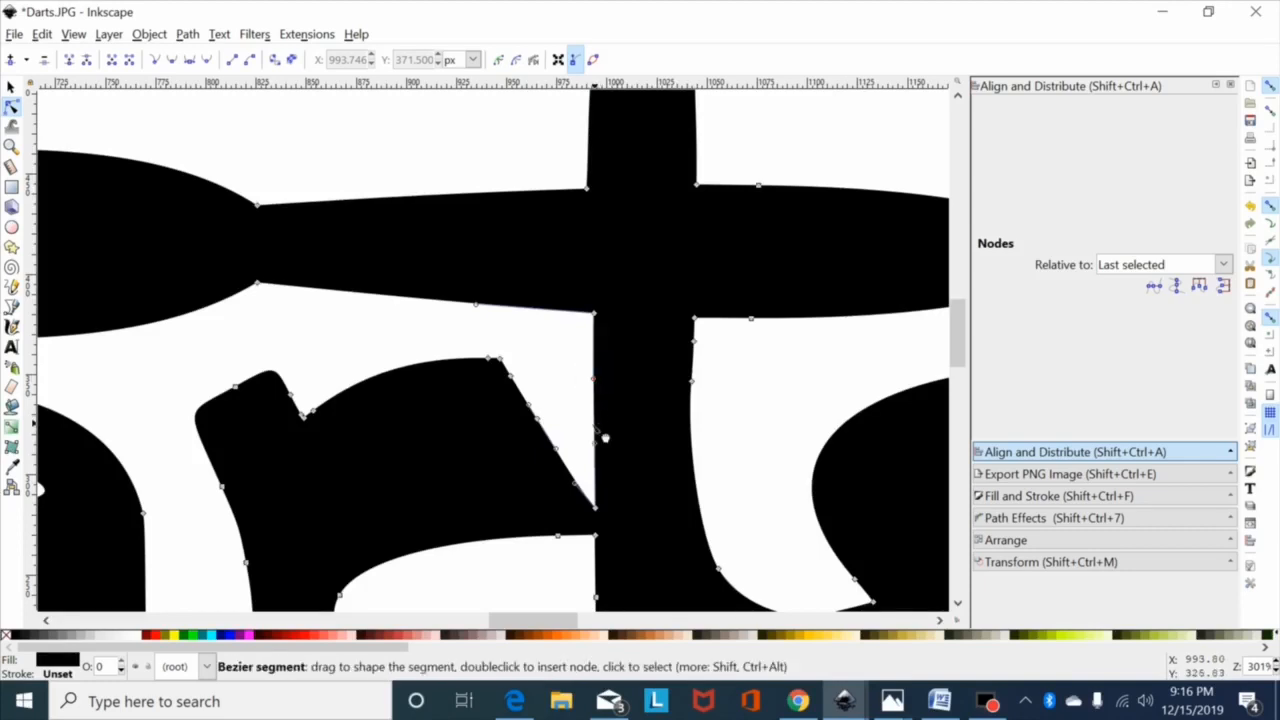
drag(507, 345, 590, 510)
key(Delete)
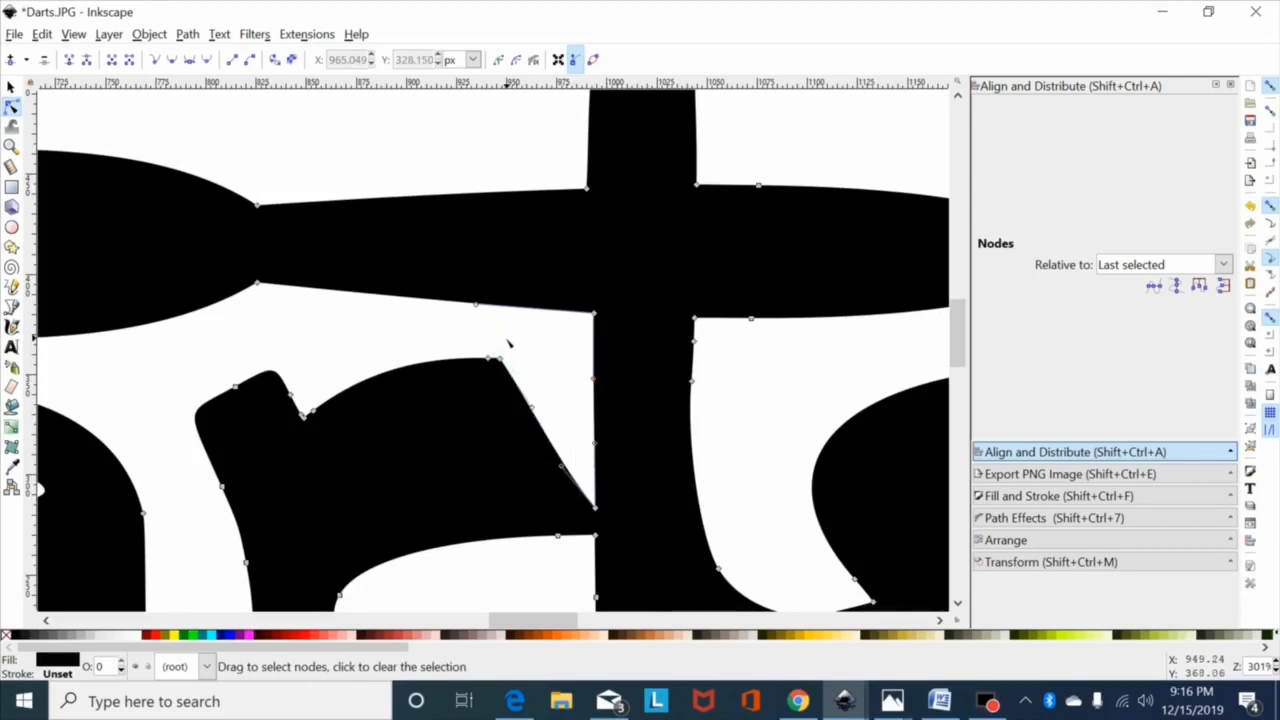
Delete the extra nodes along the upper arch of the "r" and at its notch, and select the nodes around its upper-left tip
drag(497, 340, 311, 477)
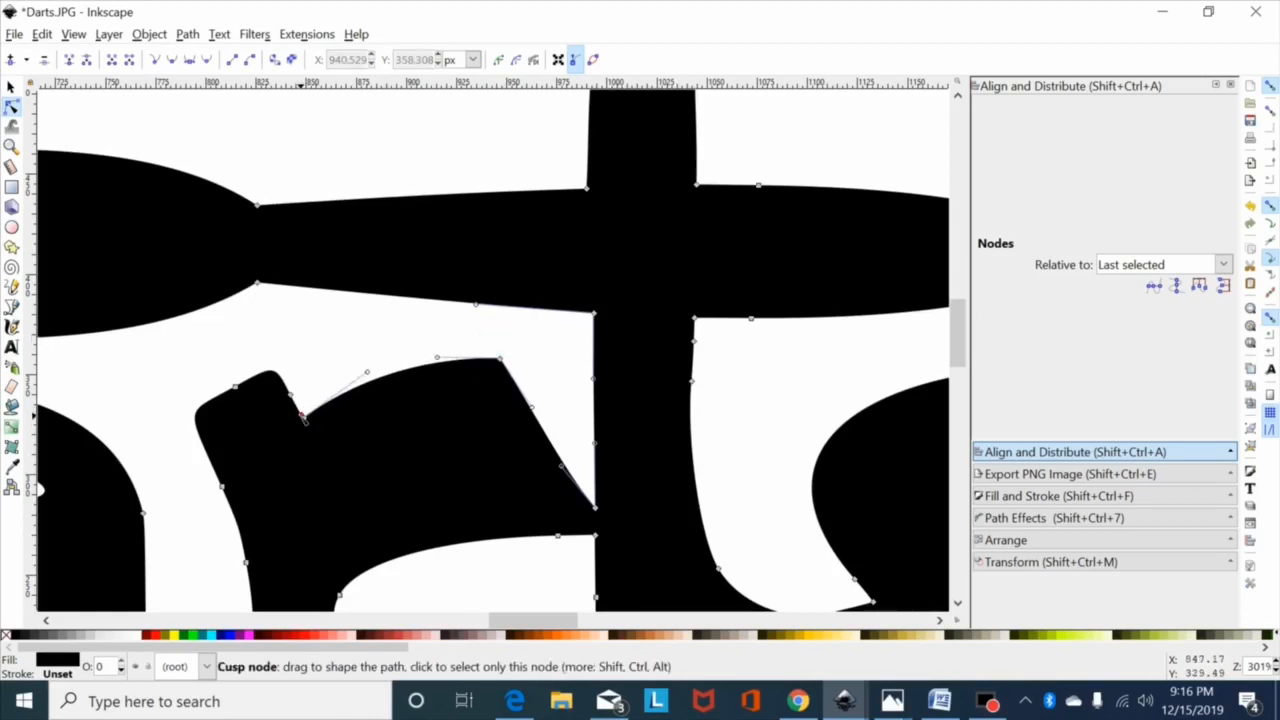
click(303, 418)
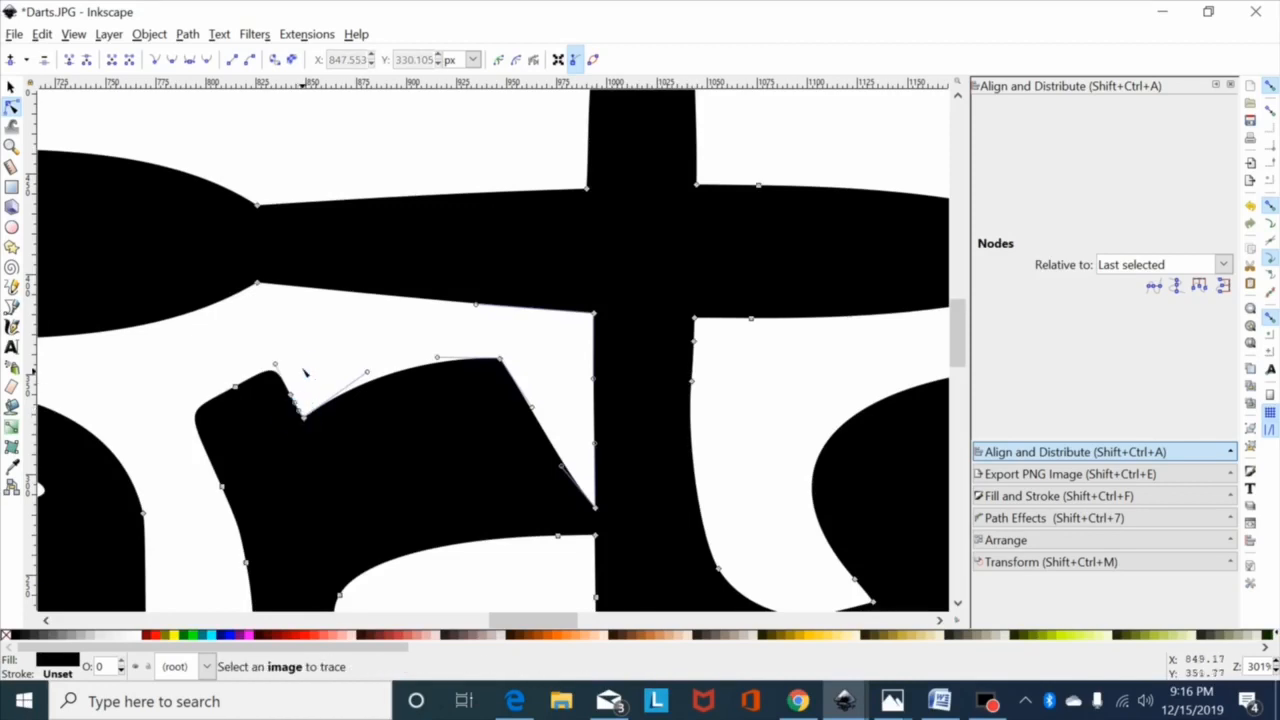
drag(300, 350, 176, 527)
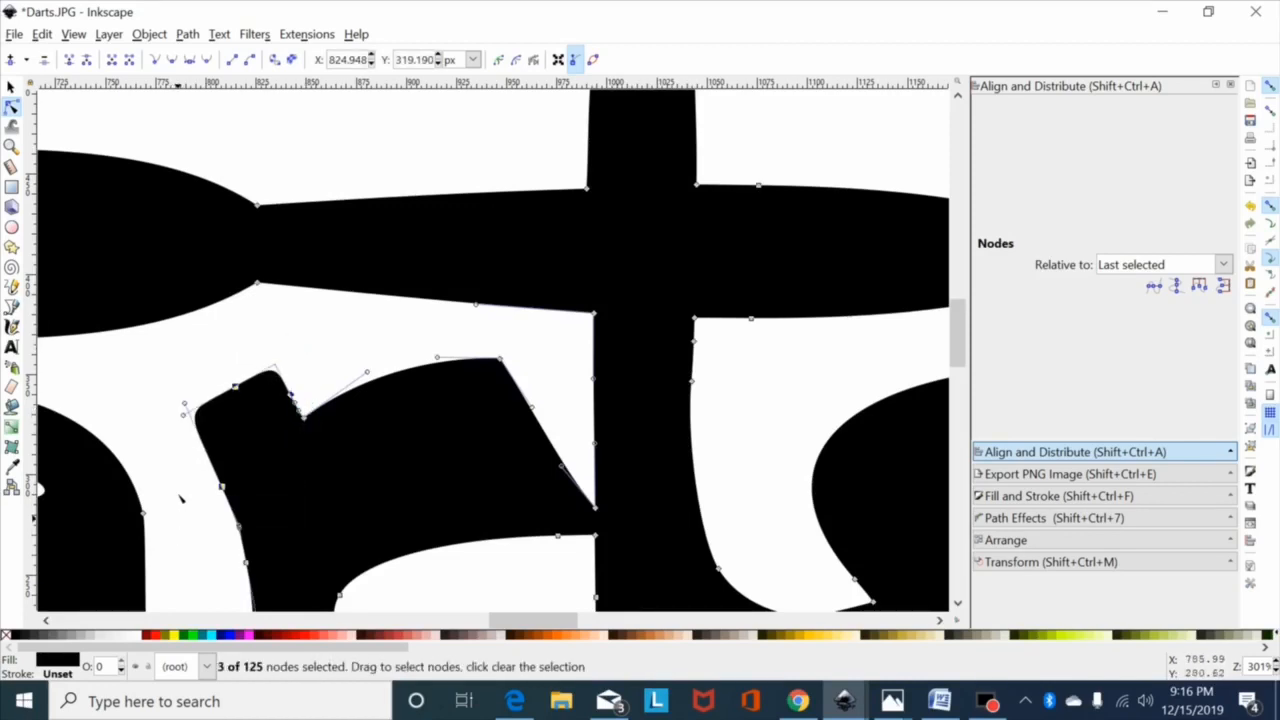
Delete the three extra nodes along the lower-left curve of the "t" between the "r" junction and the bottom point
scroll(340, 430, down, 1)
scroll(340, 430, down, 4)
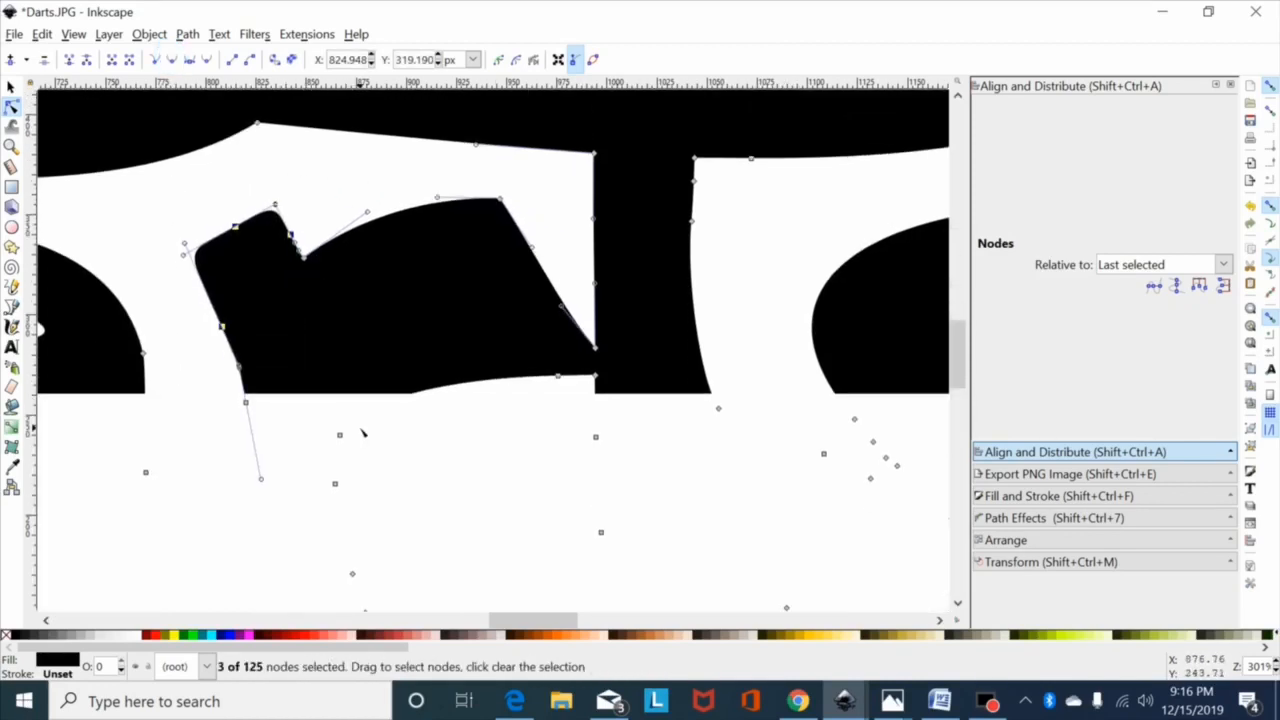
key(minus)
scroll(443, 477, down, 1)
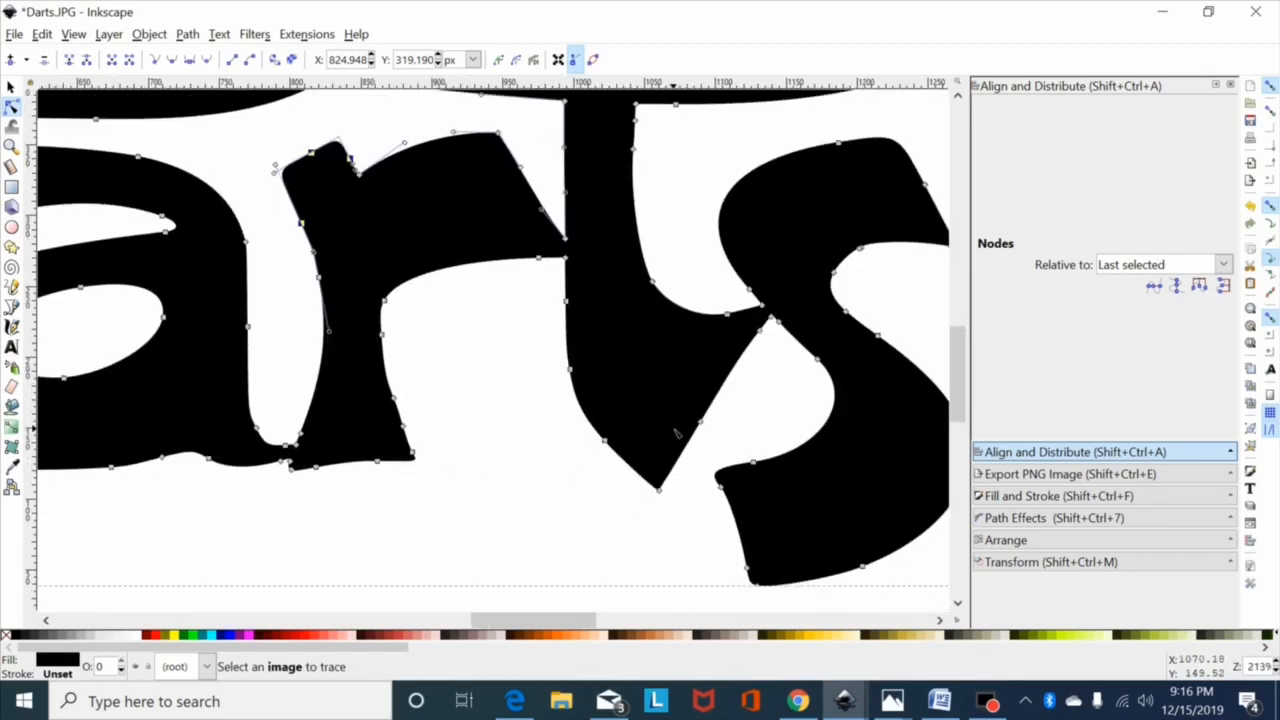
key(plus)
drag(566, 260, 697, 507)
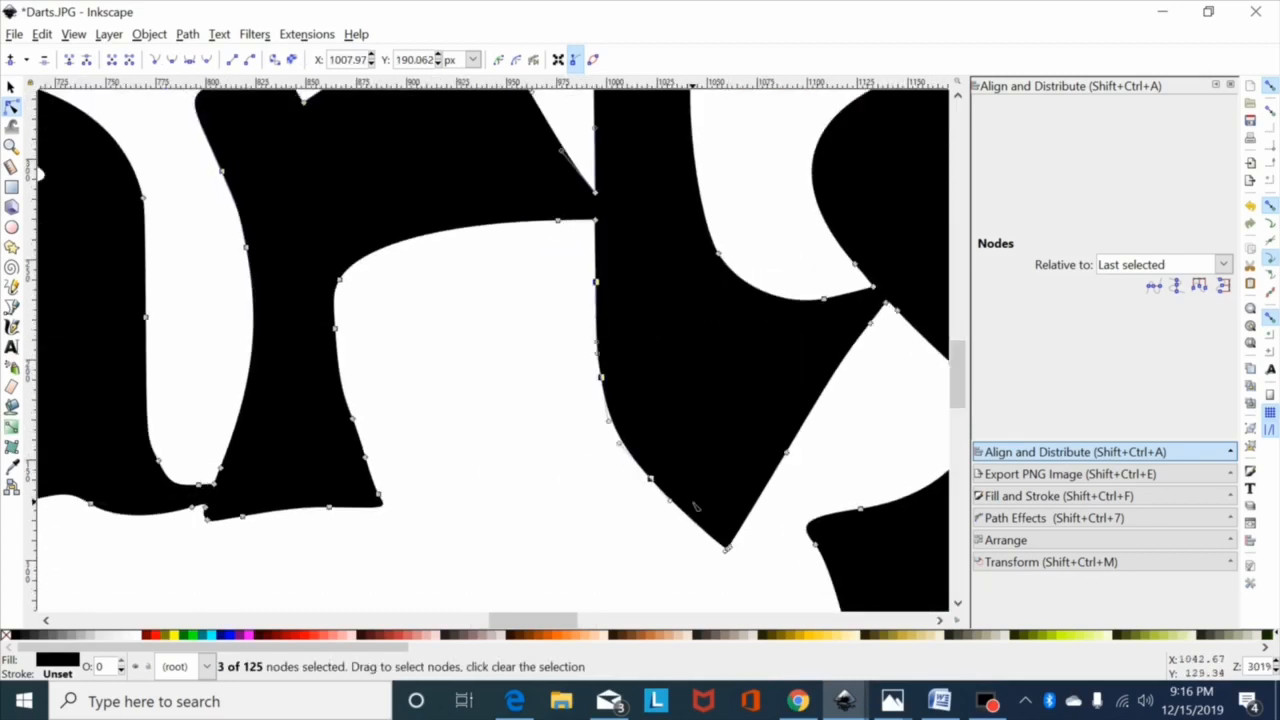
key(Delete)
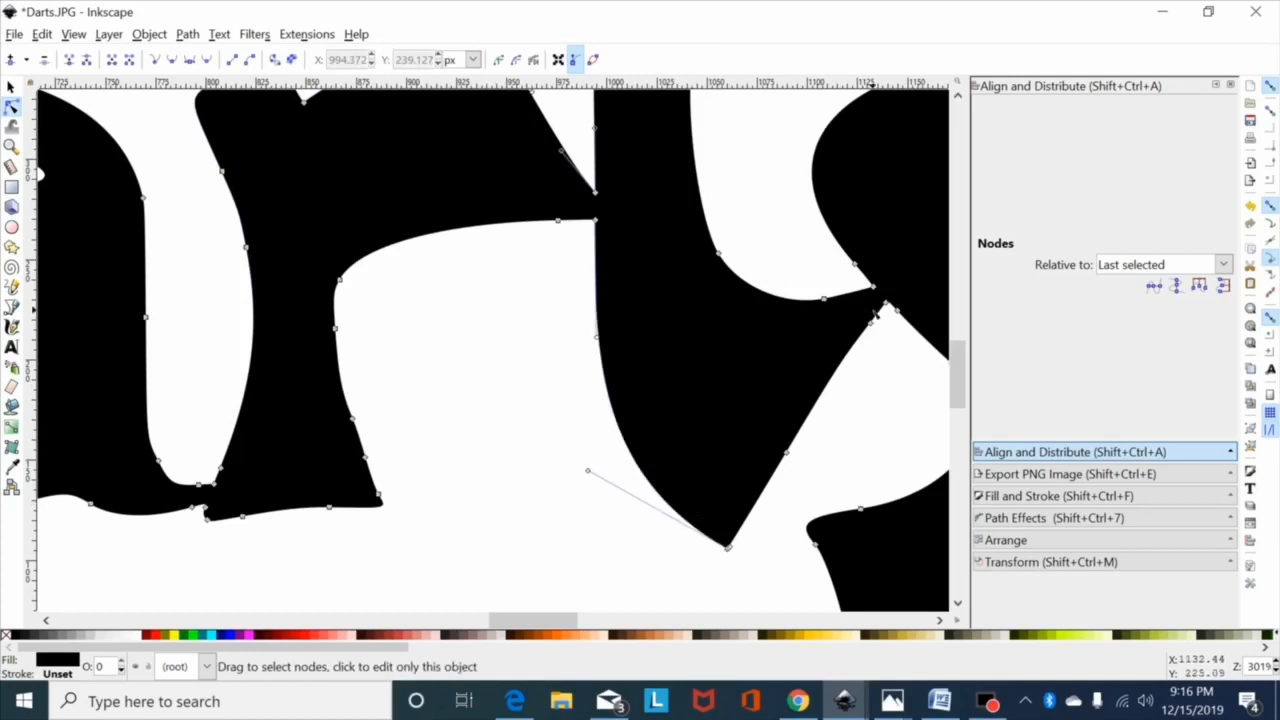
Delete the extra nodes on the slanted lower-right edge of the "t" and convert that edge to a straight line segment
drag(887, 310, 756, 515)
key(Delete)
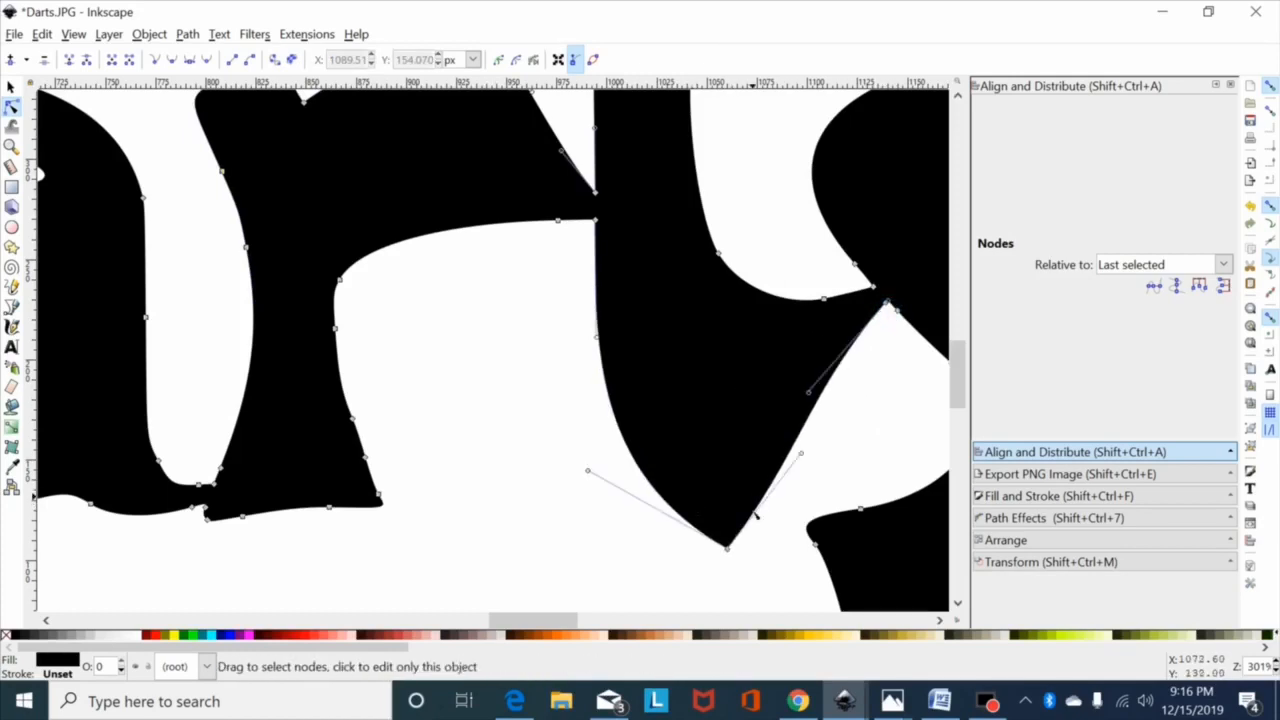
drag(534, 627, 551, 628)
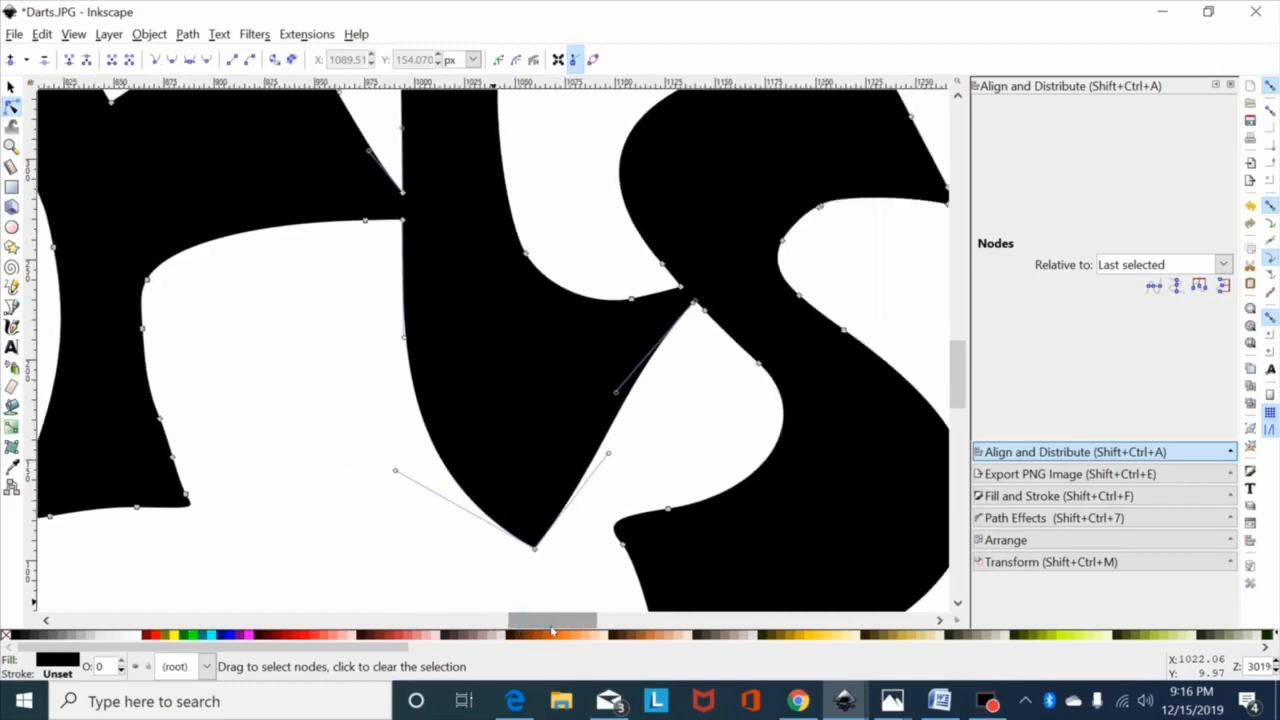
drag(613, 391, 623, 396)
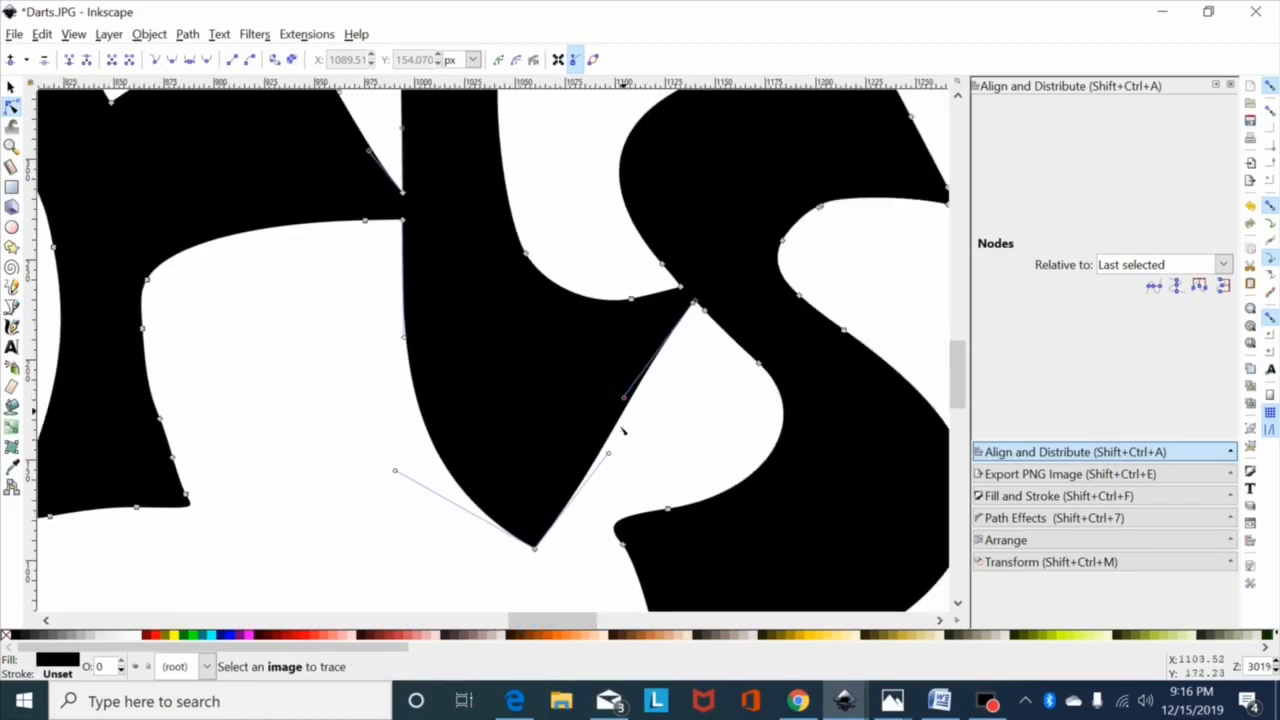
drag(608, 453, 601, 450)
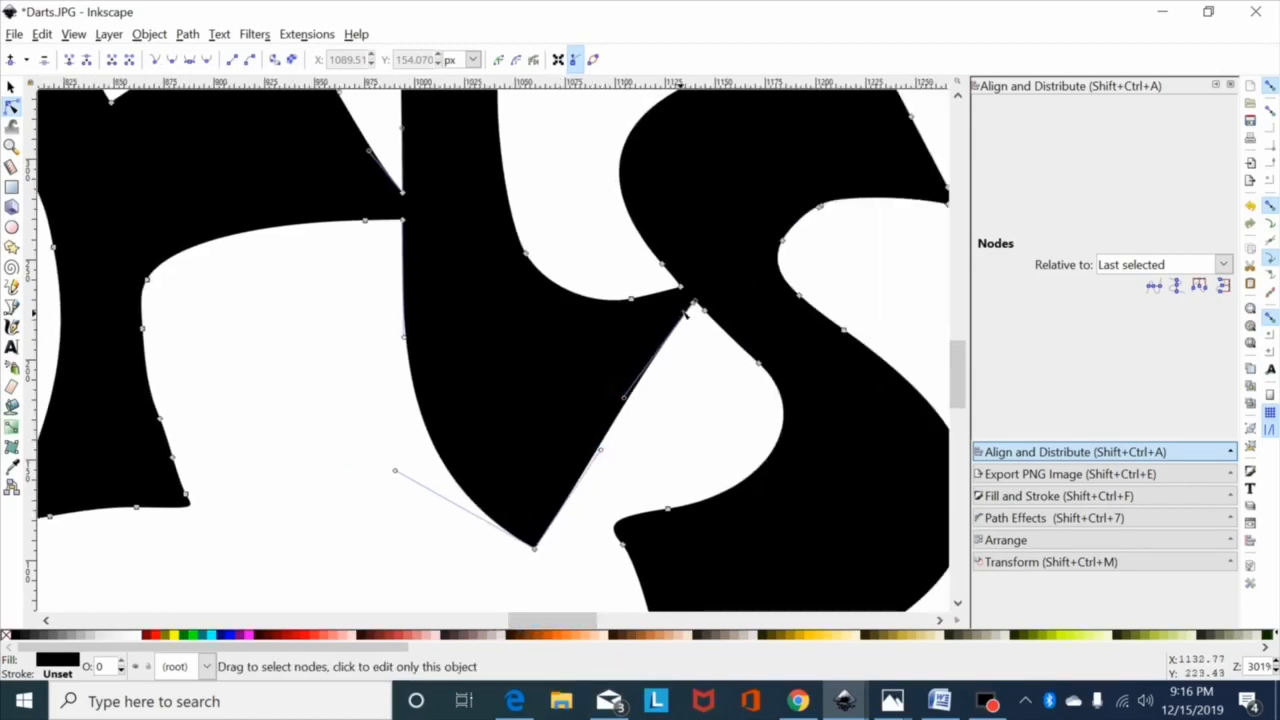
click(696, 305)
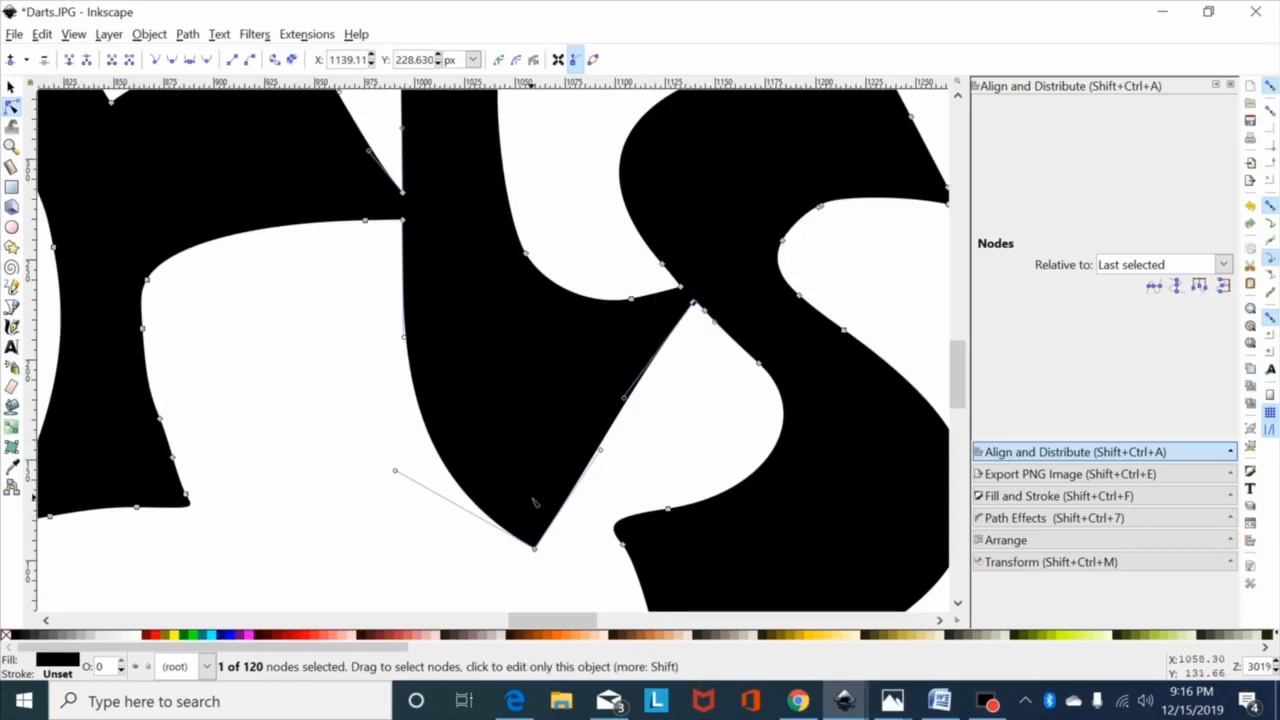
drag(533, 497, 559, 577)
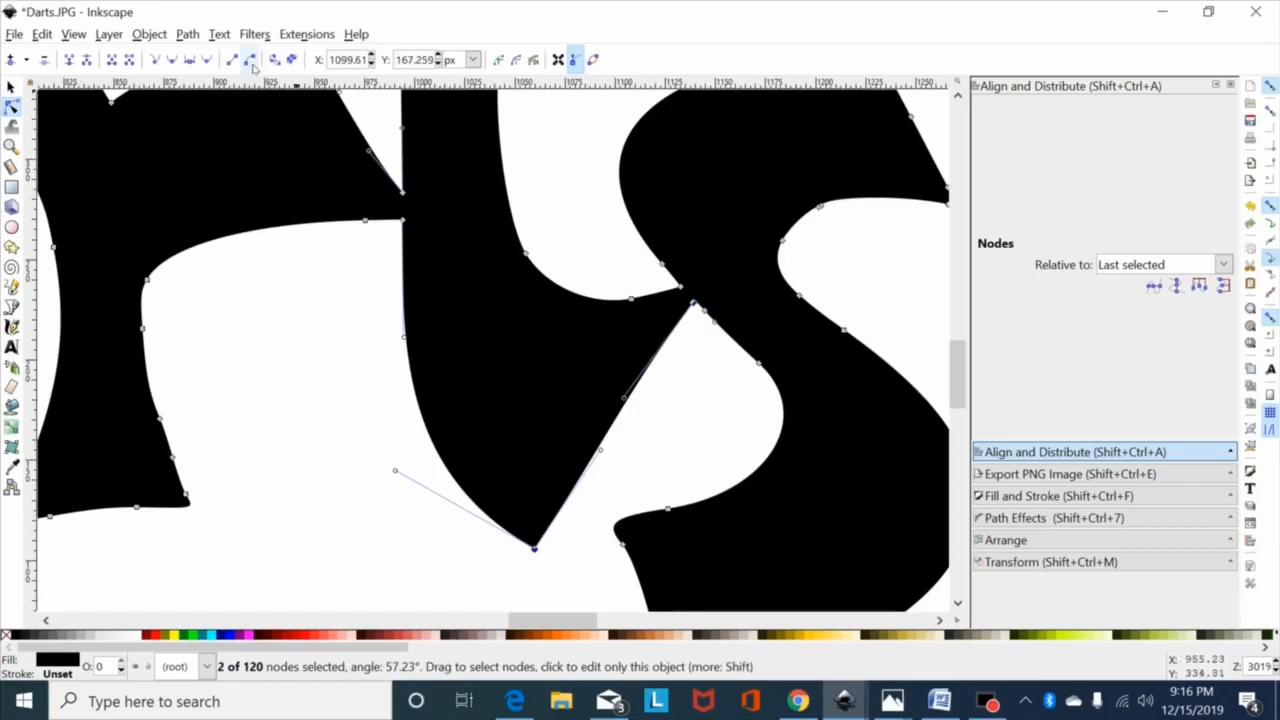
click(231, 60)
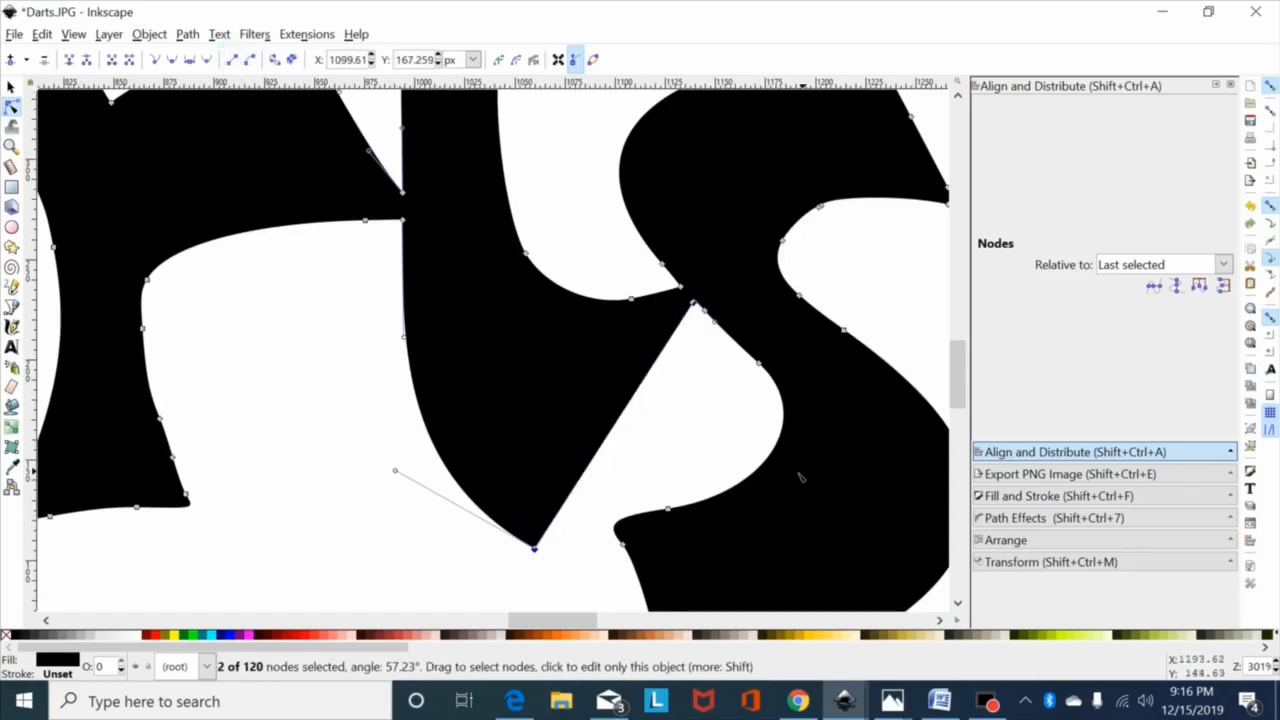
Examine the nodes around the rounded lower-left corner of the "s" for duplicates by selecting them
scroll(800, 477, down, 3)
drag(716, 535, 689, 590)
drag(578, 616, 592, 617)
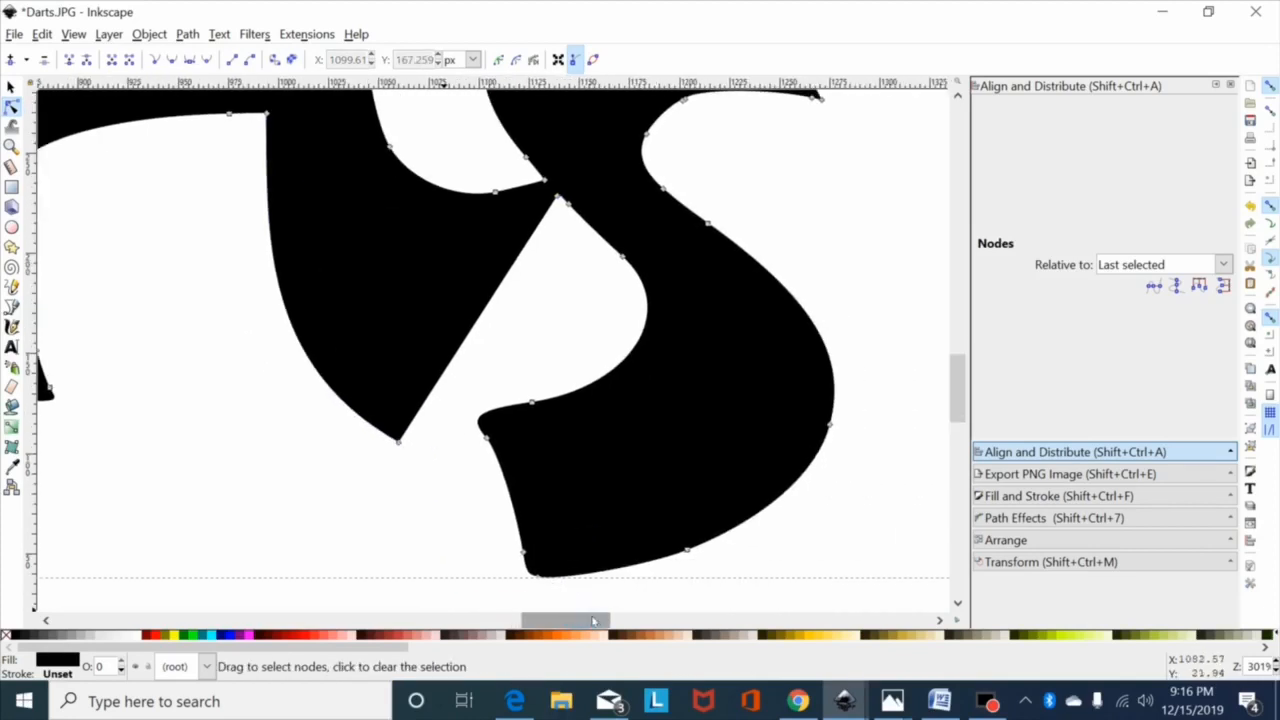
scroll(626, 480, down, 5)
scroll(629, 474, up, 1)
scroll(629, 474, up, 2)
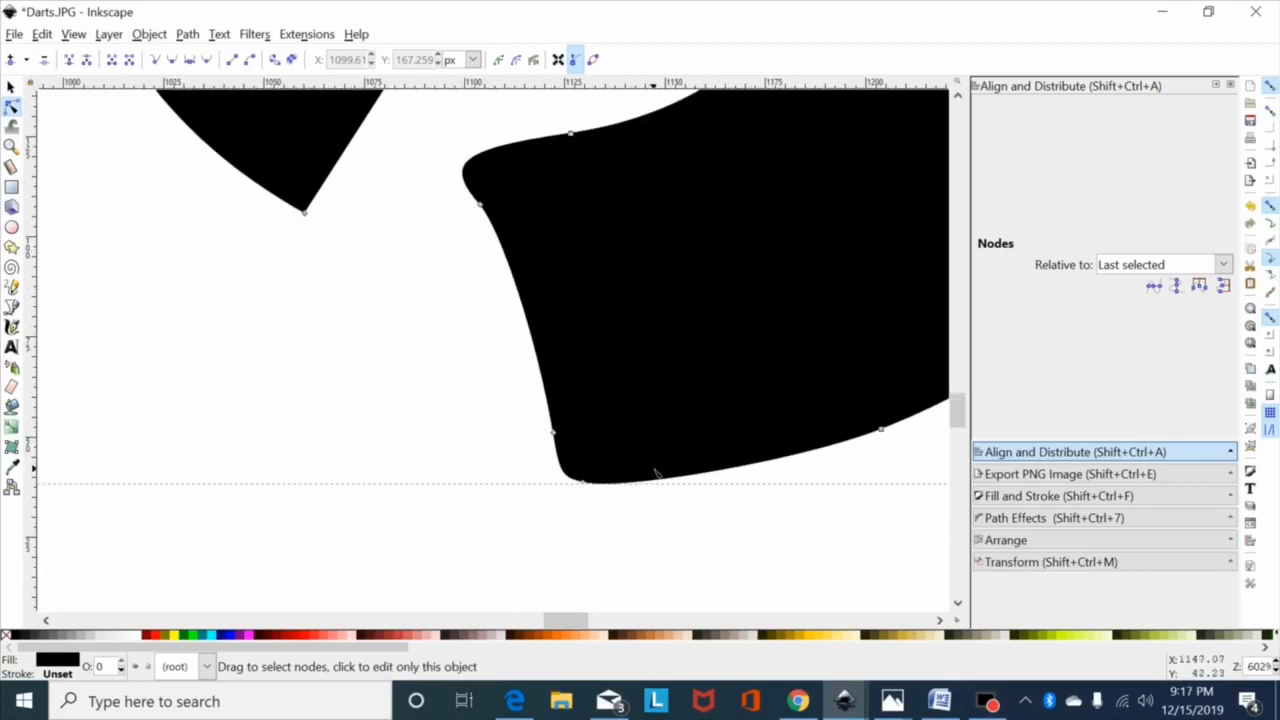
scroll(651, 517, up, 1)
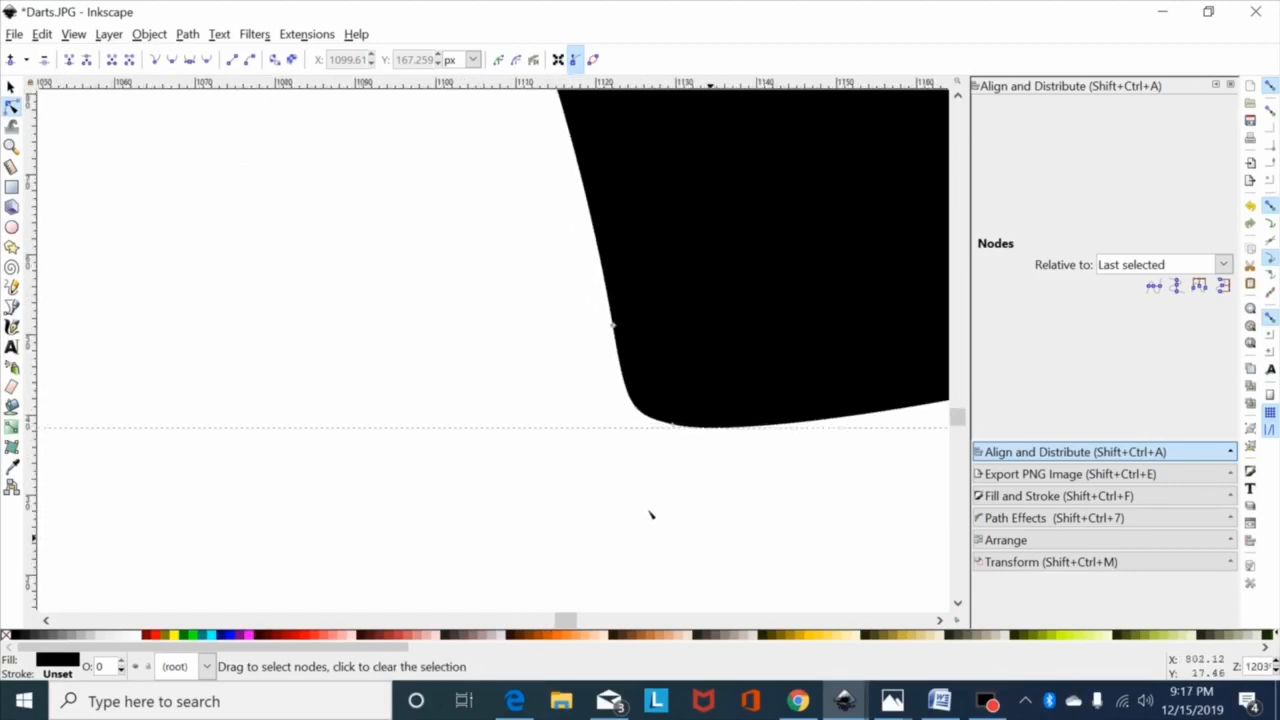
drag(712, 377, 630, 475)
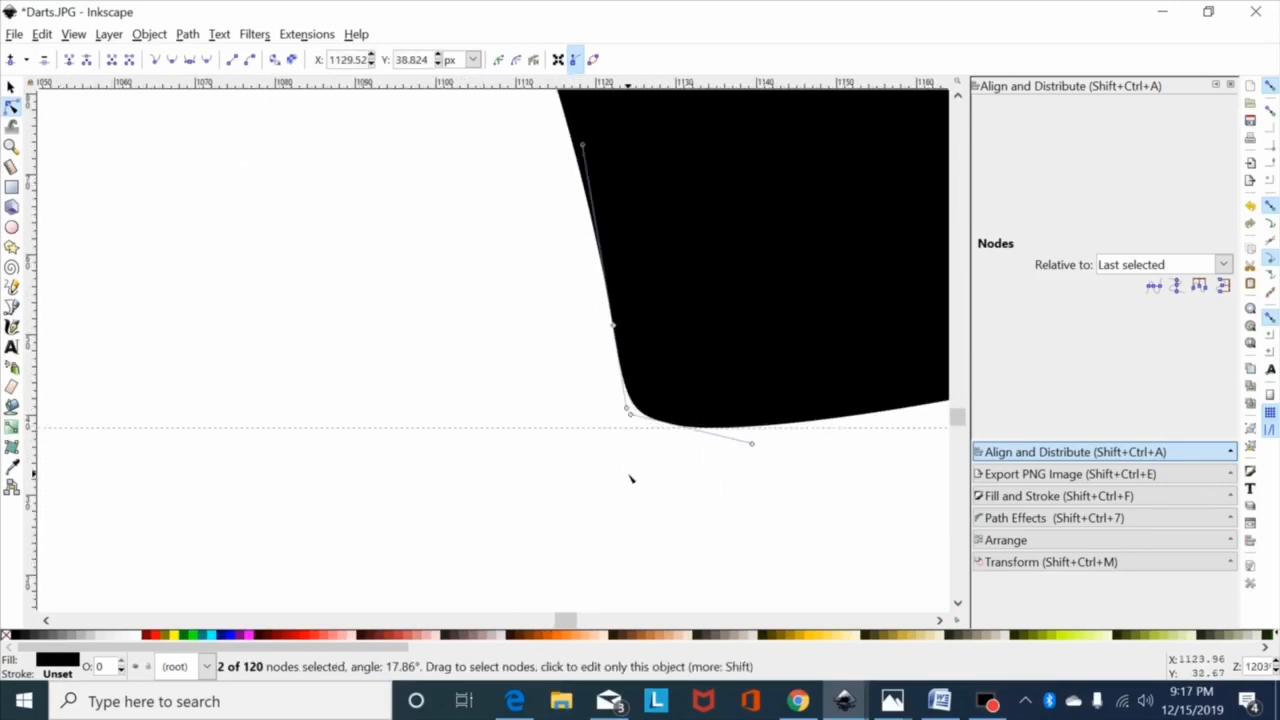
drag(650, 292, 569, 351)
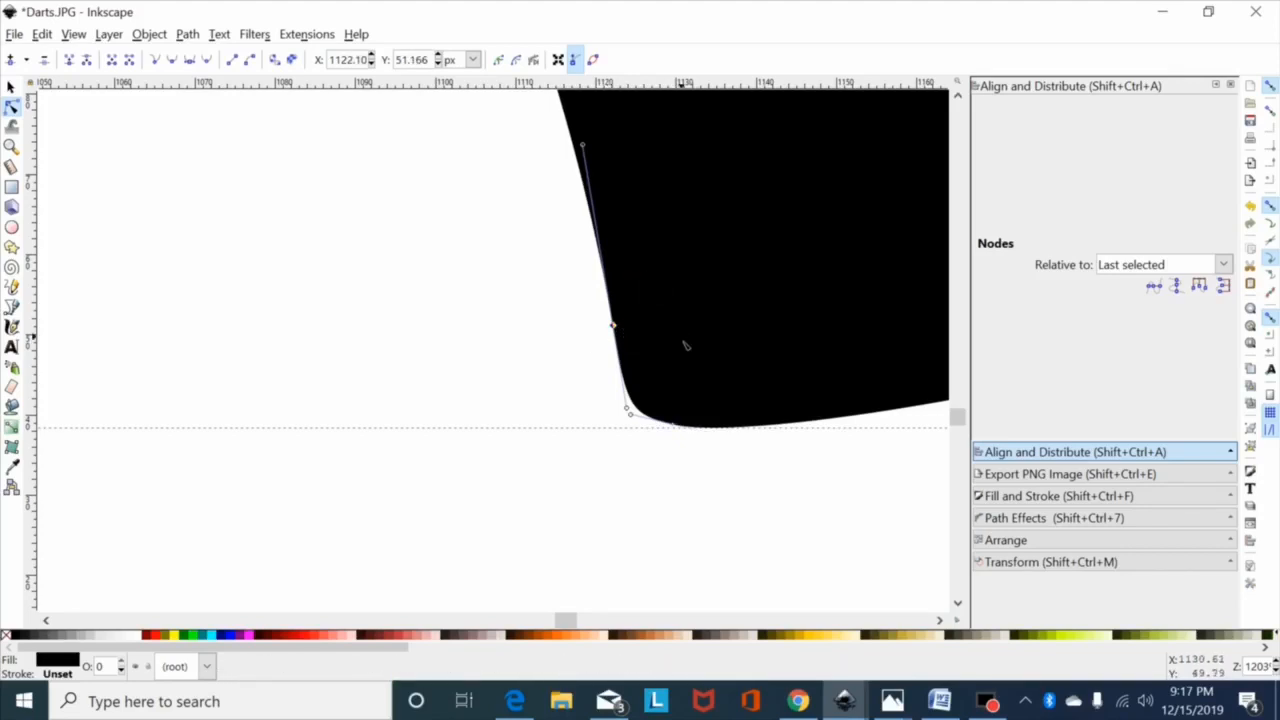
Try pulling the bottom corner node of the "s" slightly downward and undo each move
drag(721, 357, 655, 472)
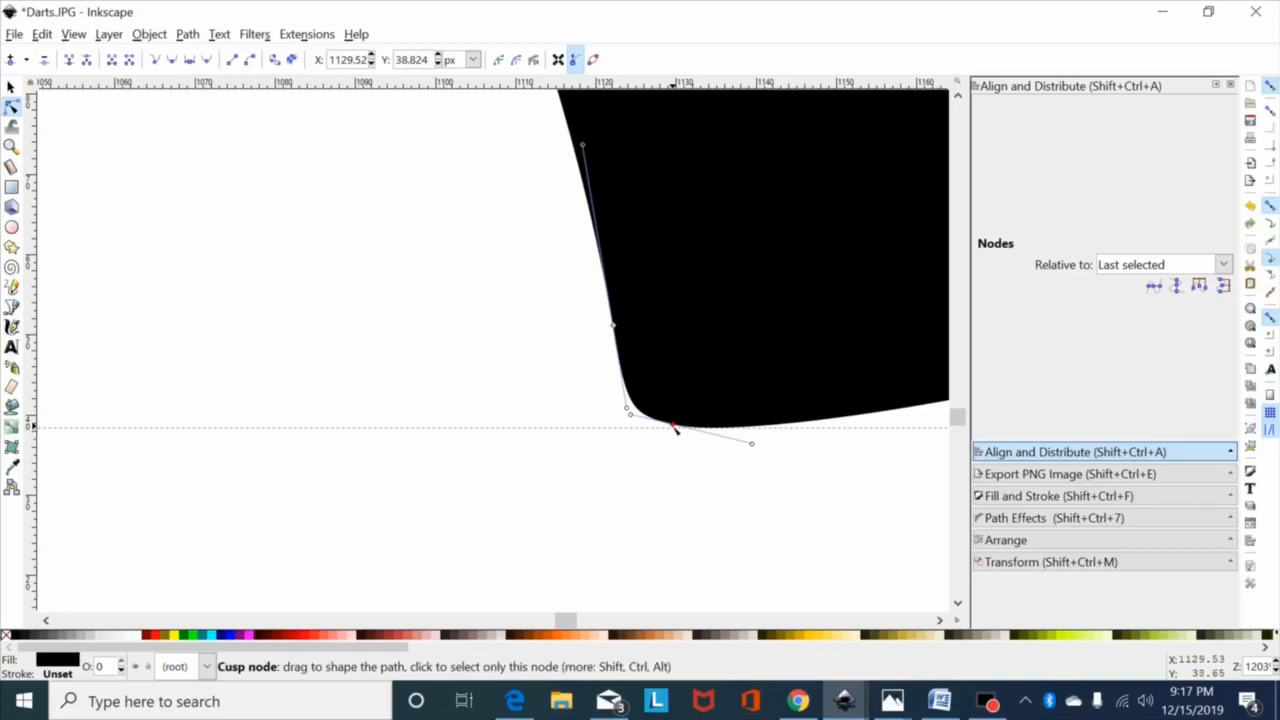
drag(676, 429, 680, 442)
click(677, 454)
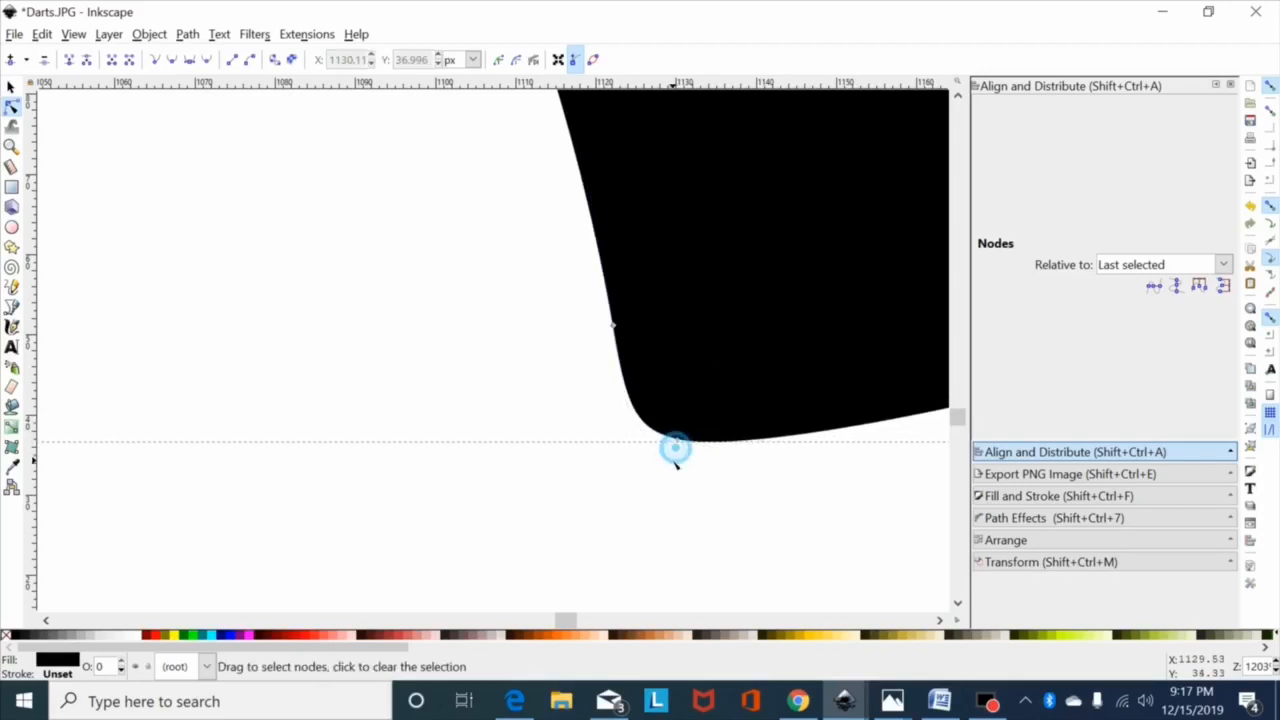
key(ctrl+z)
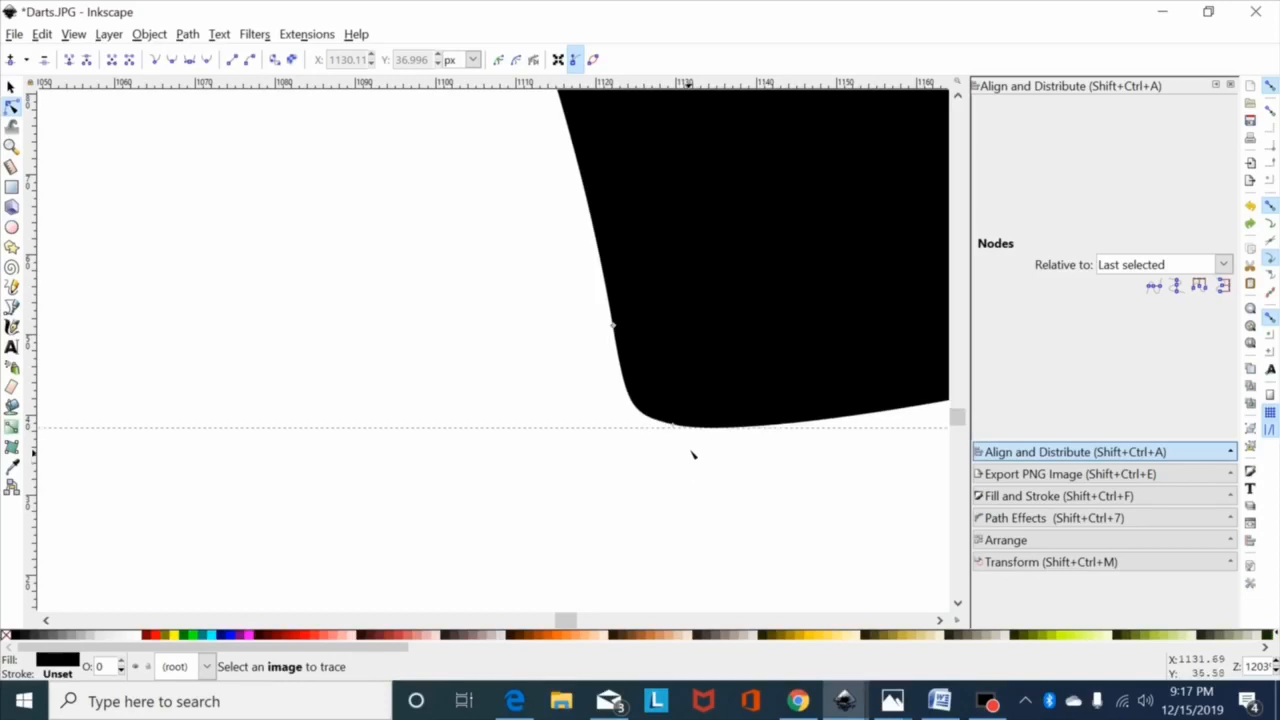
drag(672, 426, 683, 448)
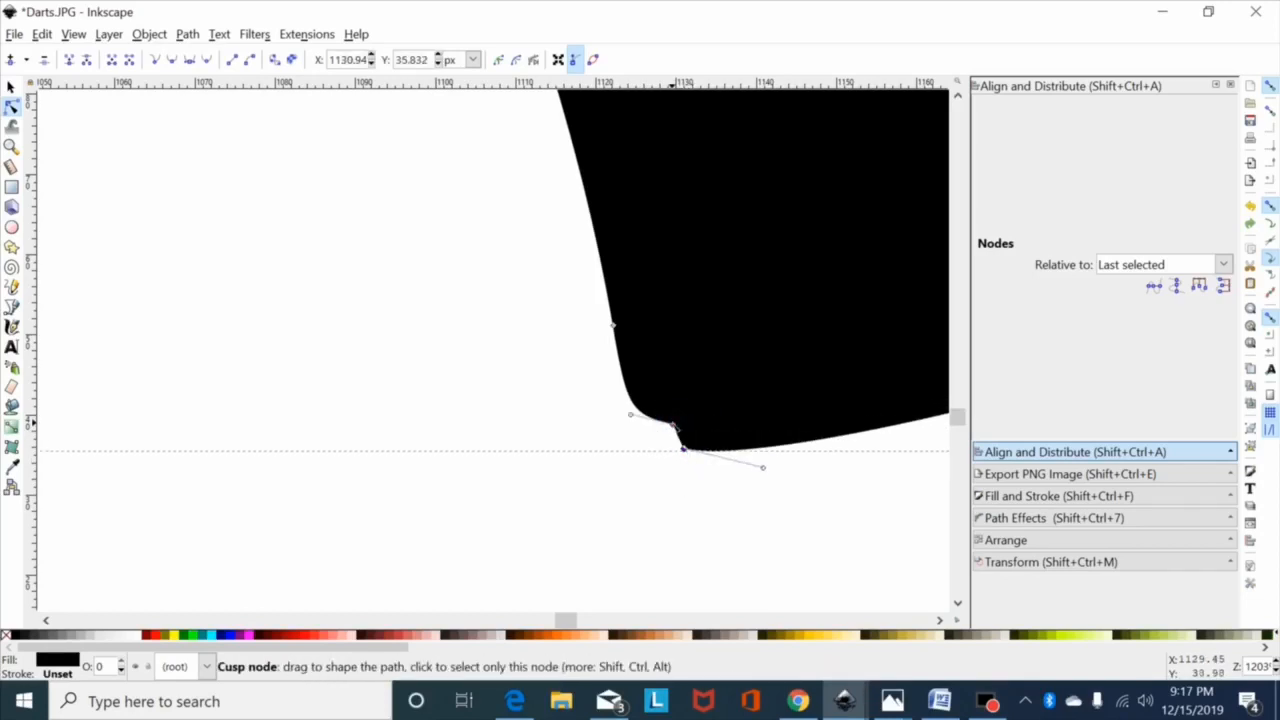
key(ctrl+z)
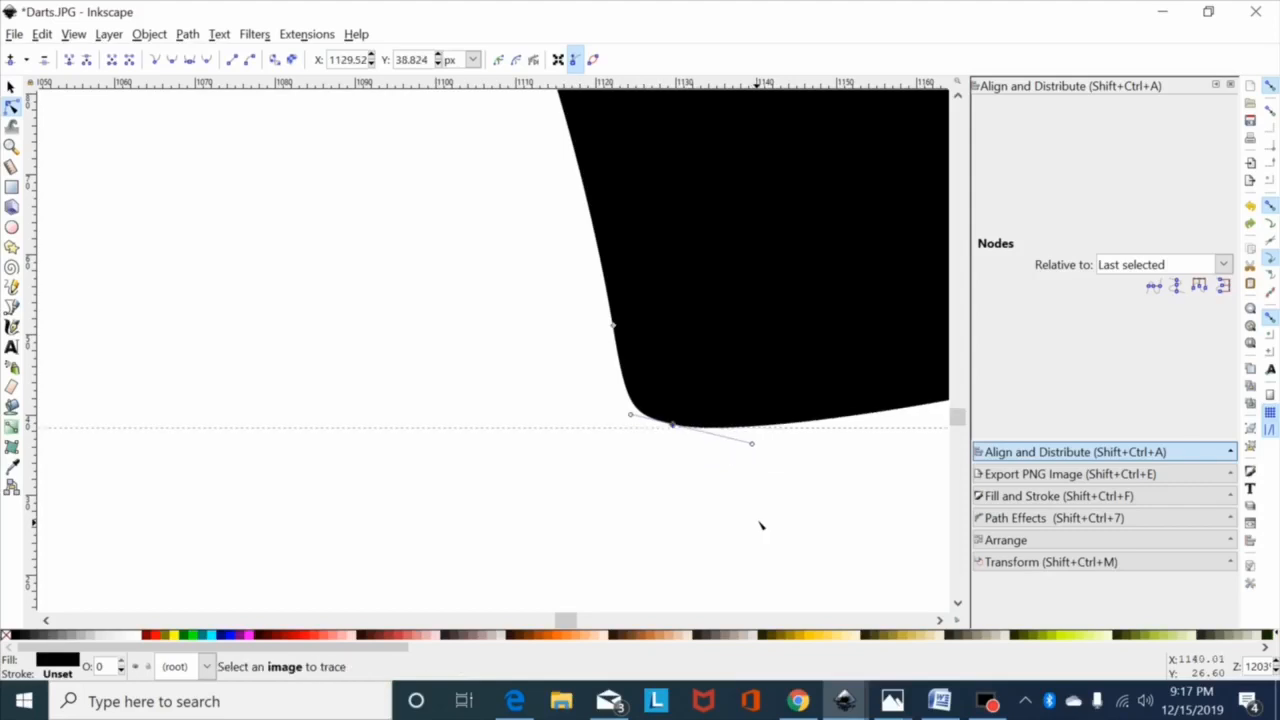
Delete the duplicate node at the bottom corner of the "s" and select the two remaining corner nodes
drag(711, 394, 641, 455)
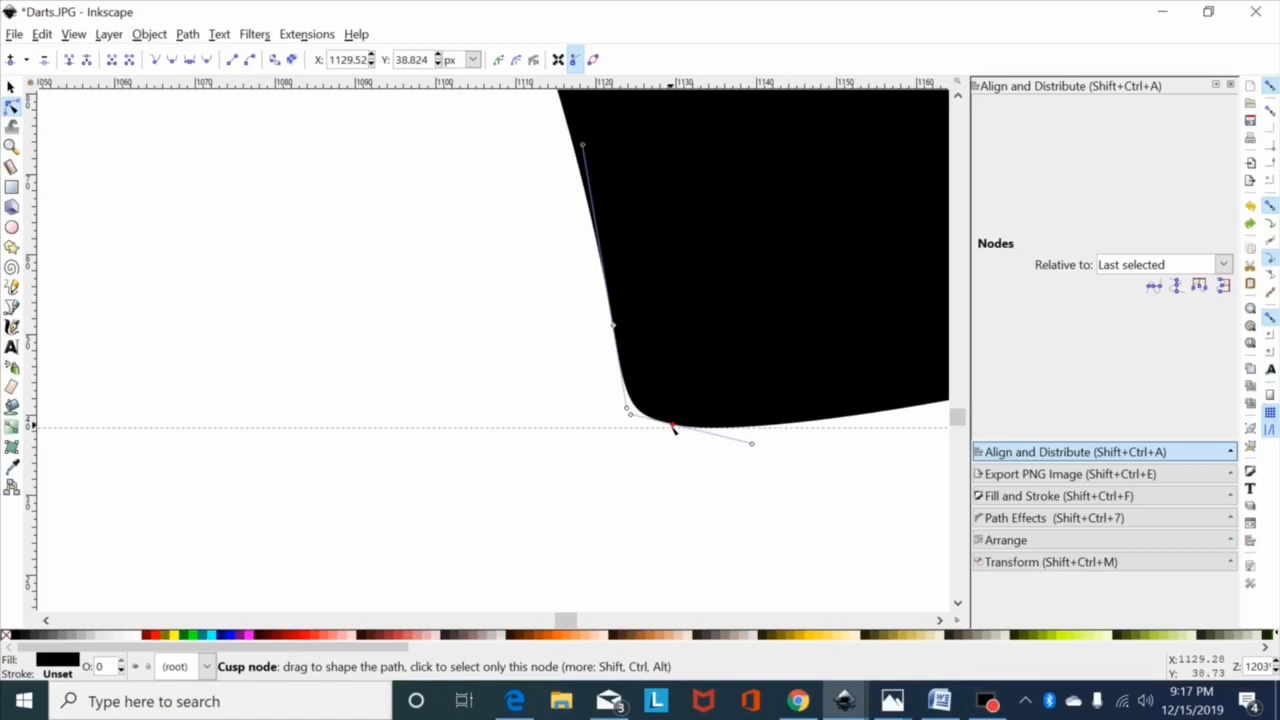
click(673, 427)
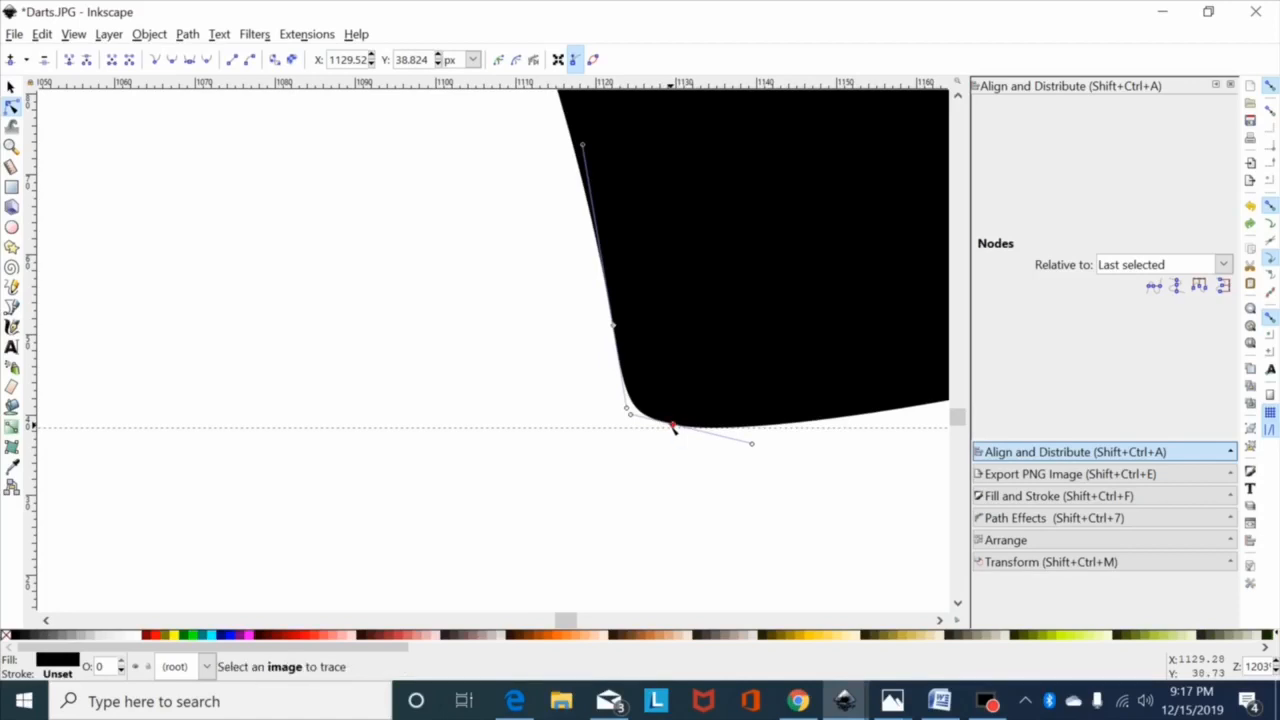
drag(512, 240, 769, 489)
Delete the four extra nodes under the upper hook of the "s" and at its tip, and reshape the hook's inner curve with its handle
drag(563, 625, 591, 624)
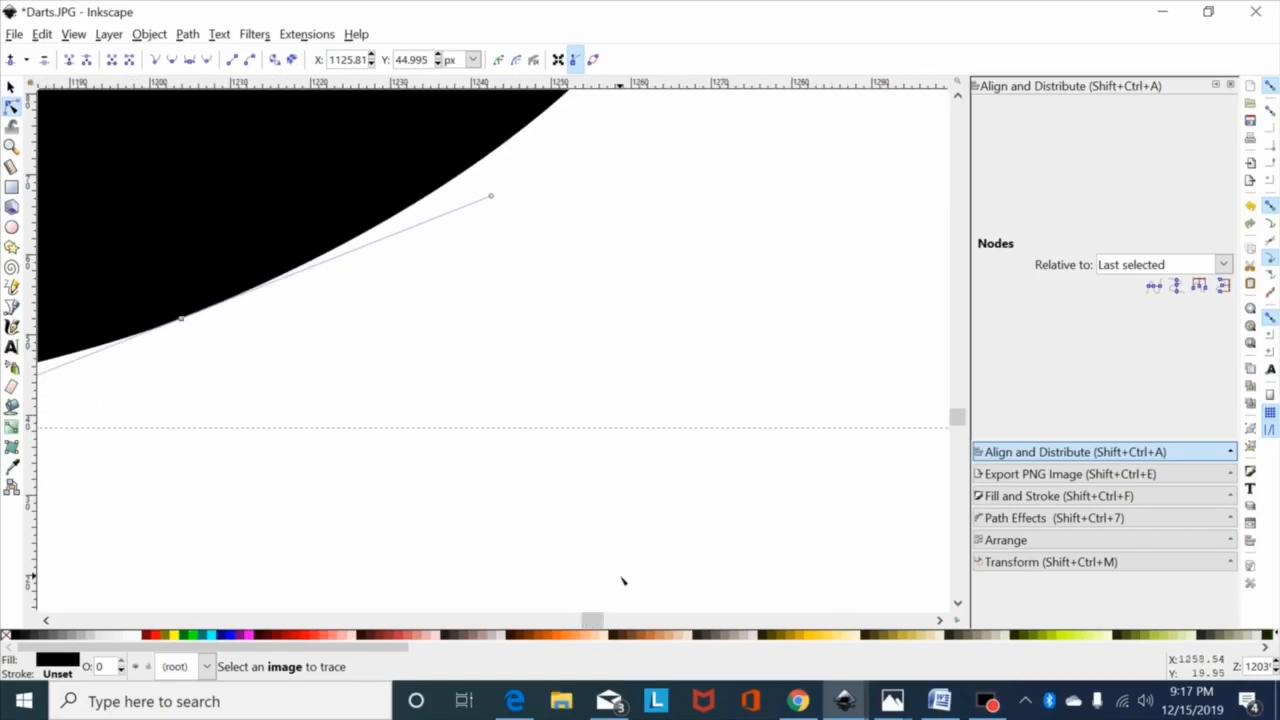
ctrl+scroll(622, 581, down, 5)
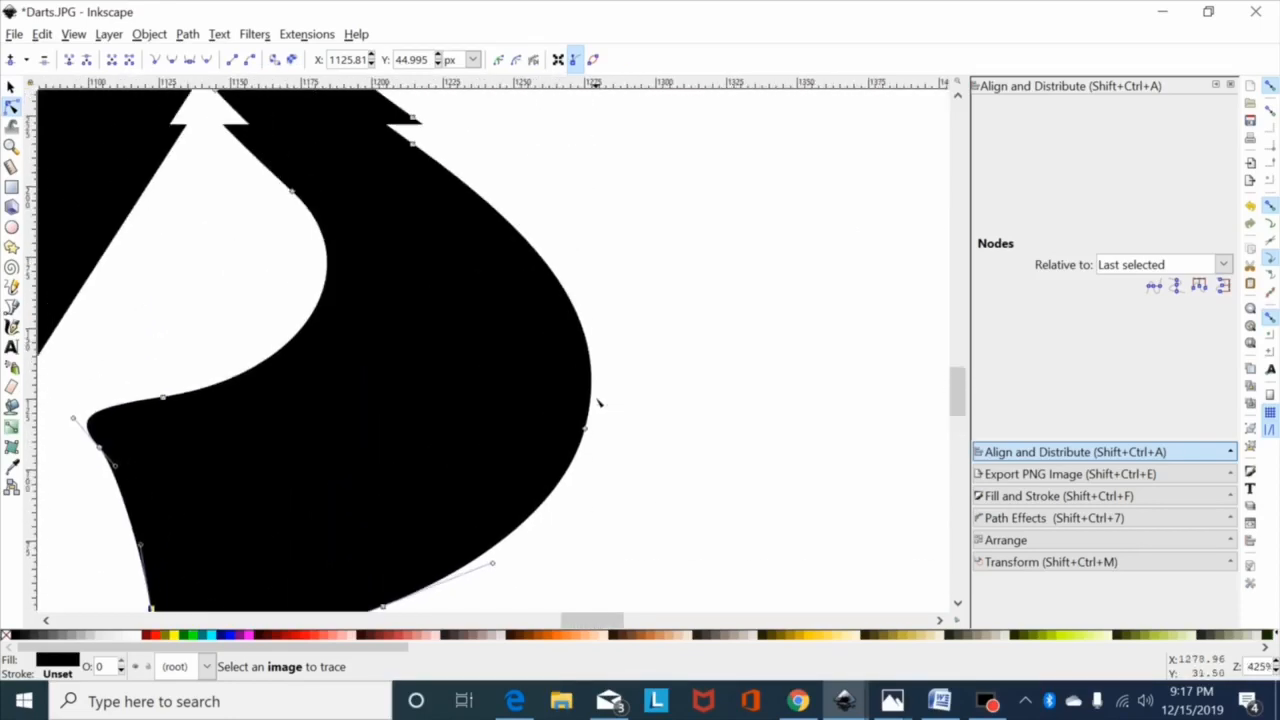
scroll(598, 403, up, 7)
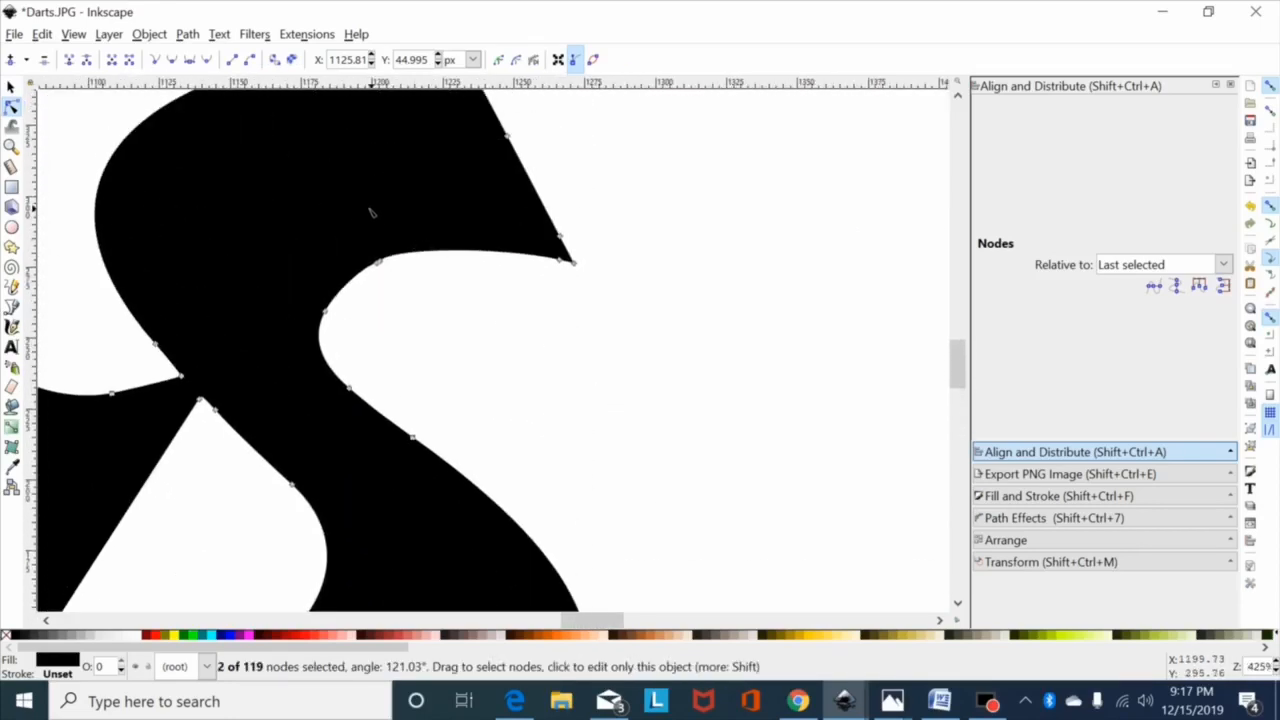
drag(351, 196, 575, 323)
key(plus)
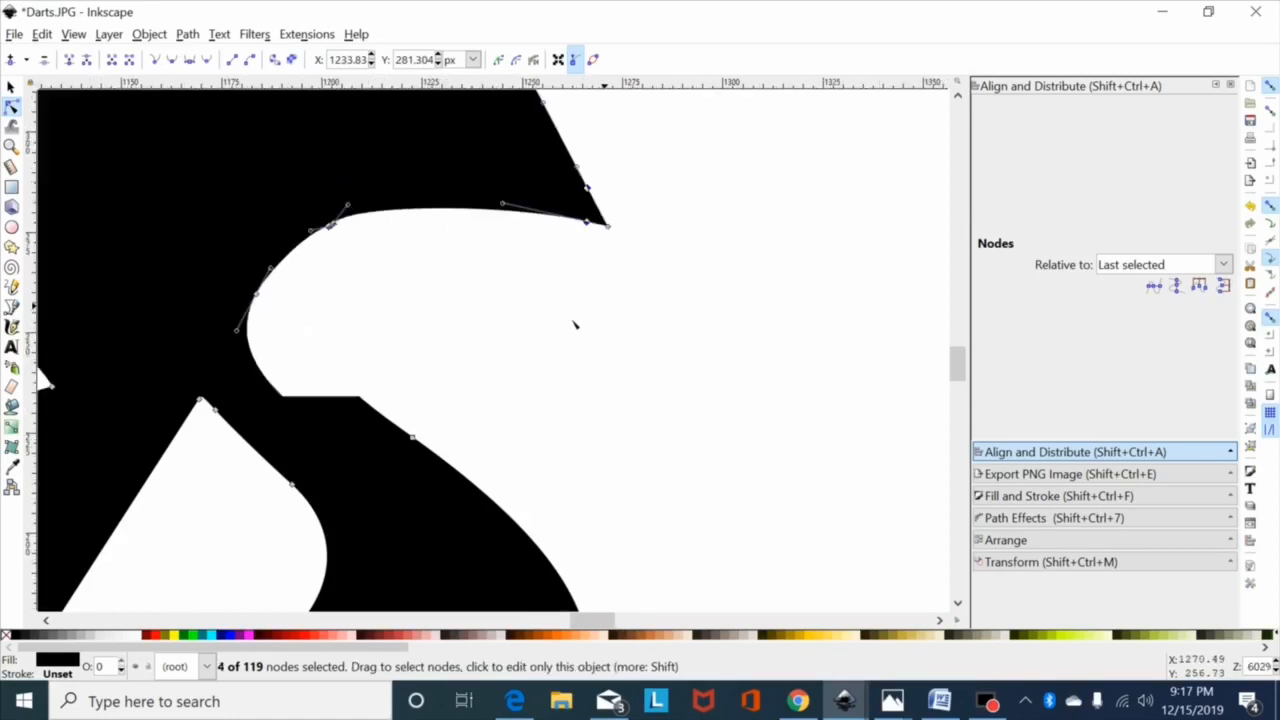
key(minus)
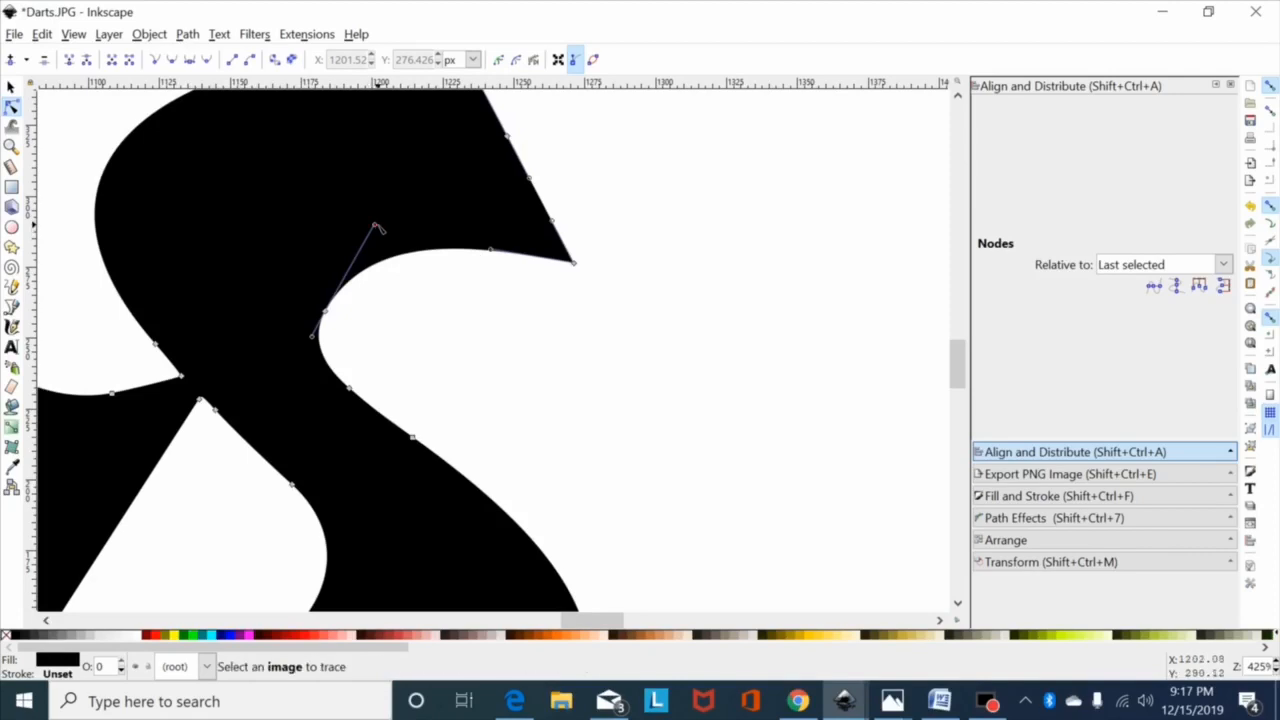
drag(375, 225, 362, 251)
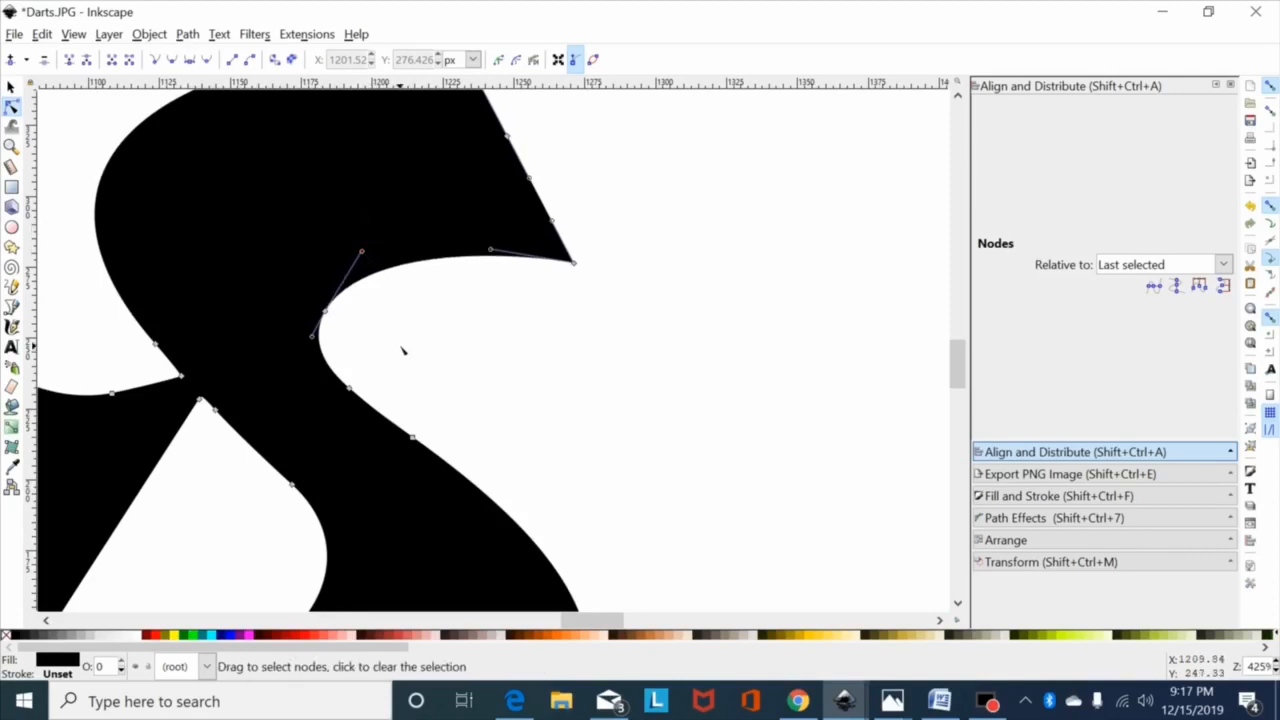
Delete the extra node on the inner right curve of the "s" and make the two remaining curve nodes smooth
scroll(393, 327, down, 1)
drag(402, 304, 326, 388)
key(Delete)
drag(279, 184, 461, 438)
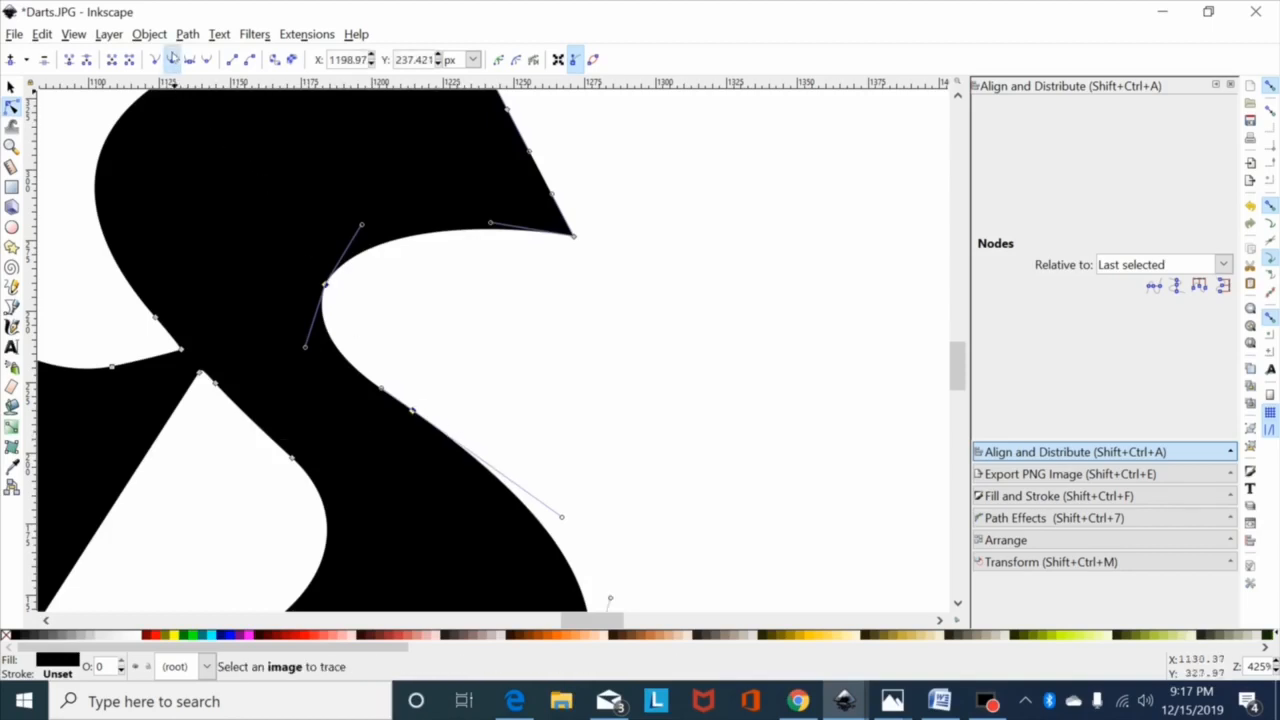
click(172, 60)
Join the extra nodes at the corner just below where the "t" and "s" meet into a single node
drag(590, 622, 571, 626)
scroll(522, 298, down, 1)
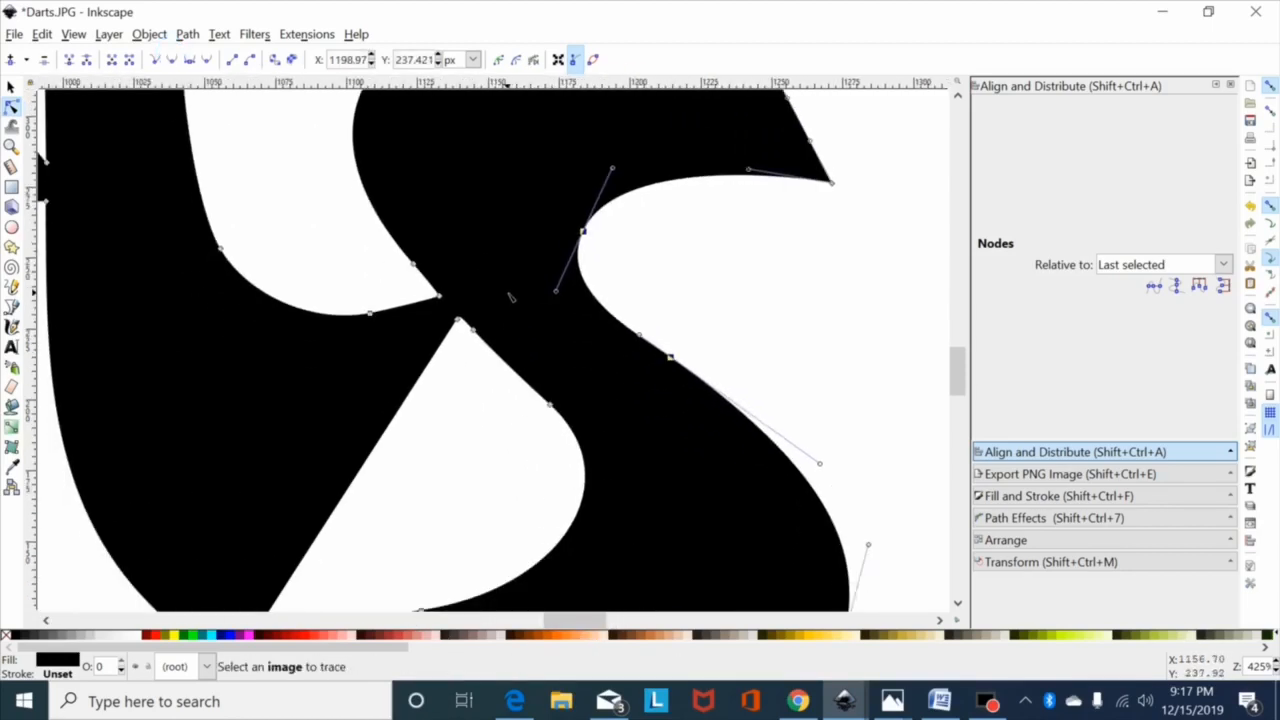
drag(491, 306, 449, 366)
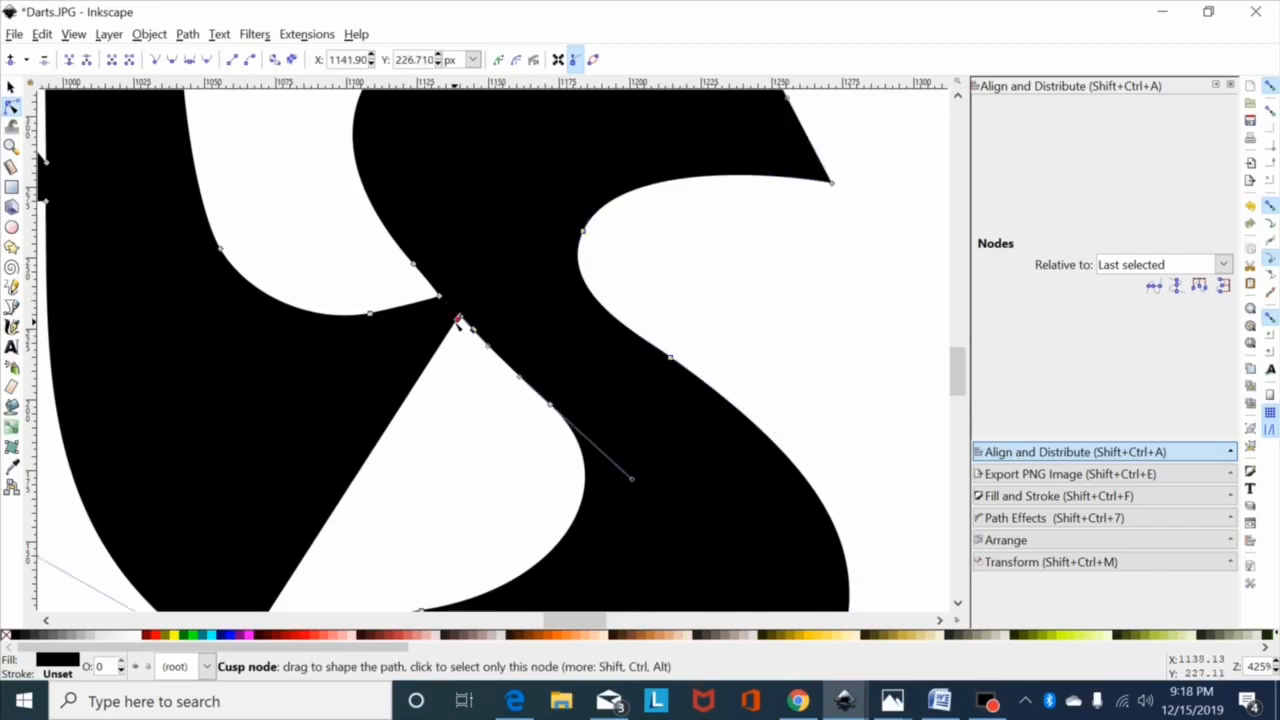
key(shift+j)
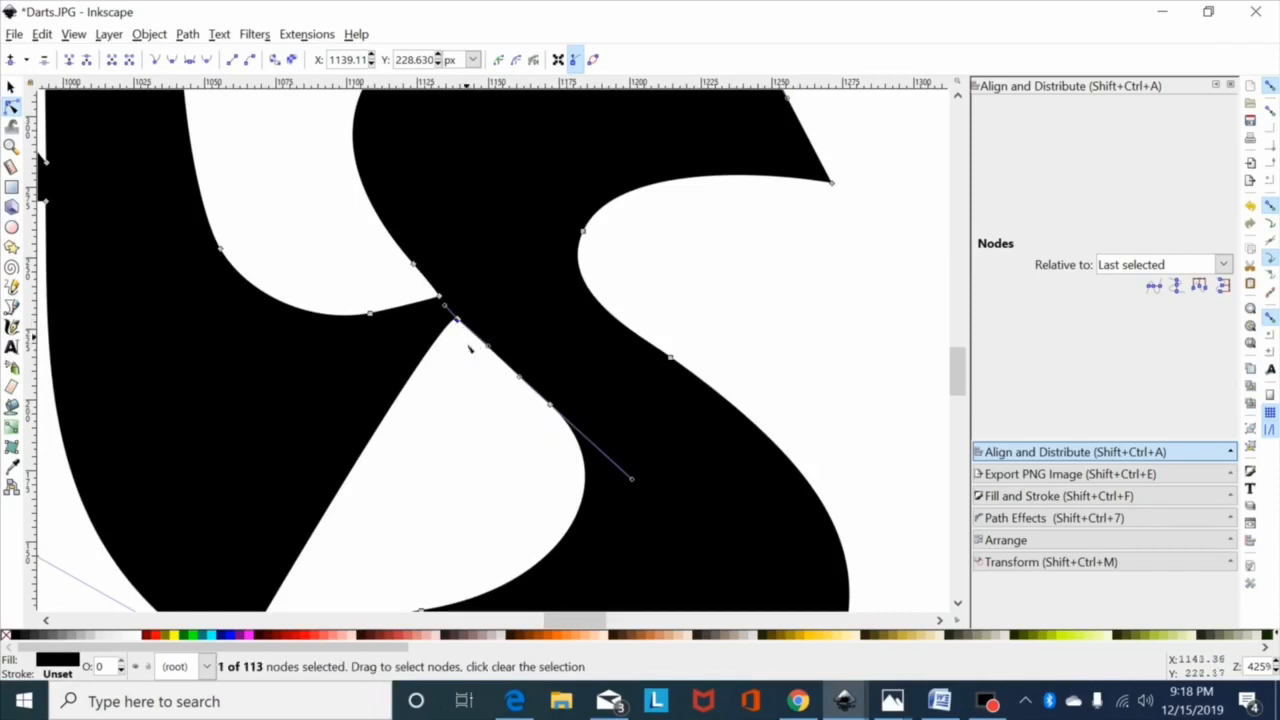
key(ctrl+z)
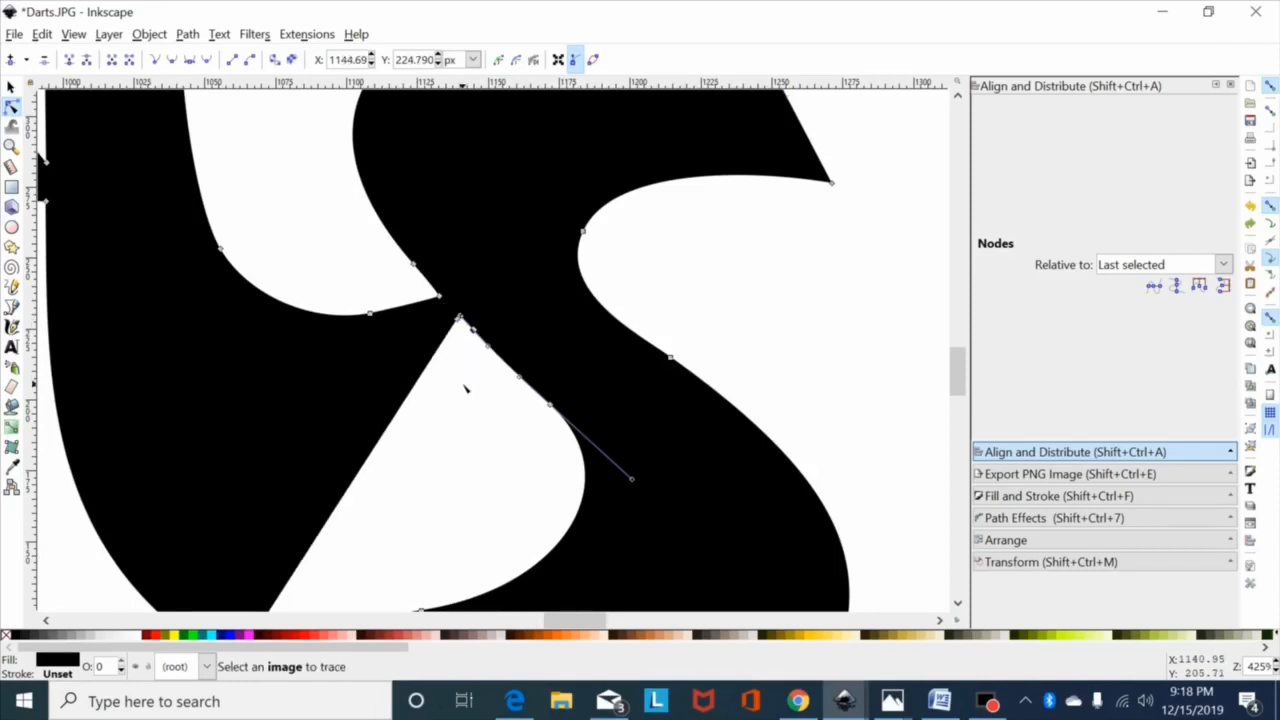
click(459, 319)
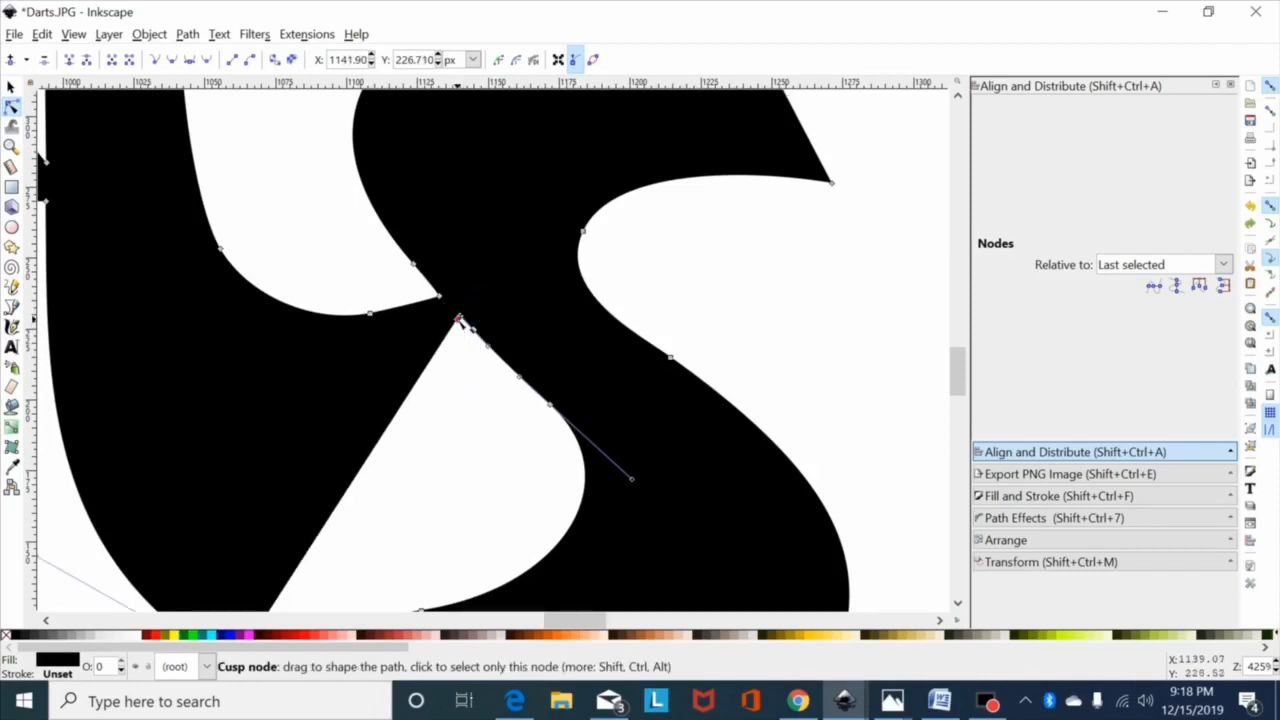
key(shift+j)
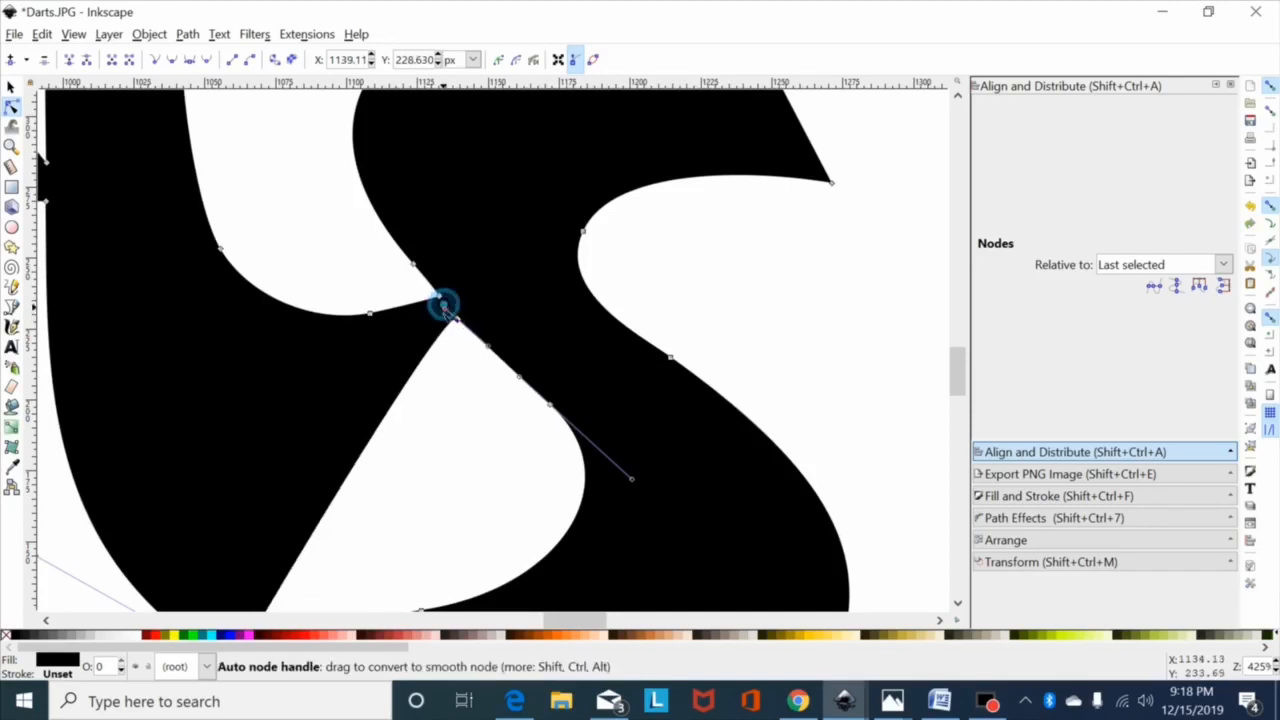
Pull the joined node's handle down along the "t" edge and straighten the segment to the bottom corner of the "t"
drag(457, 320, 435, 362)
scroll(437, 362, down, 2)
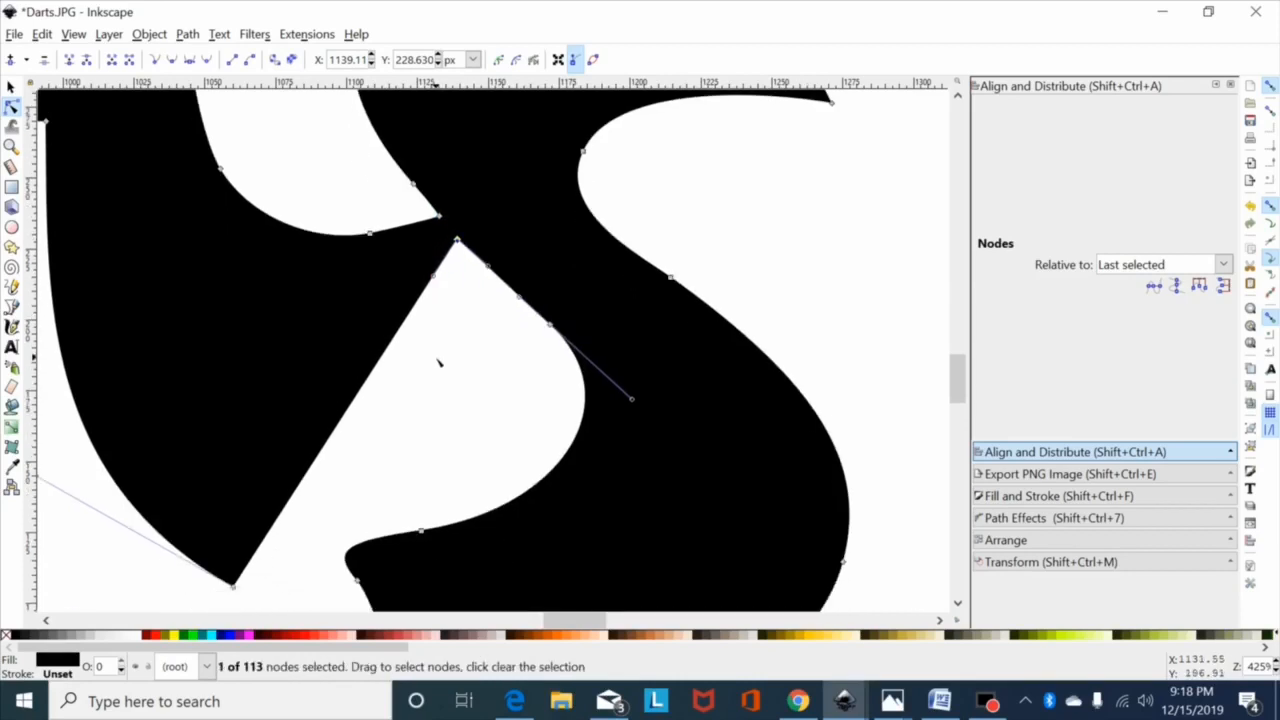
drag(471, 234, 398, 378)
drag(236, 484, 302, 556)
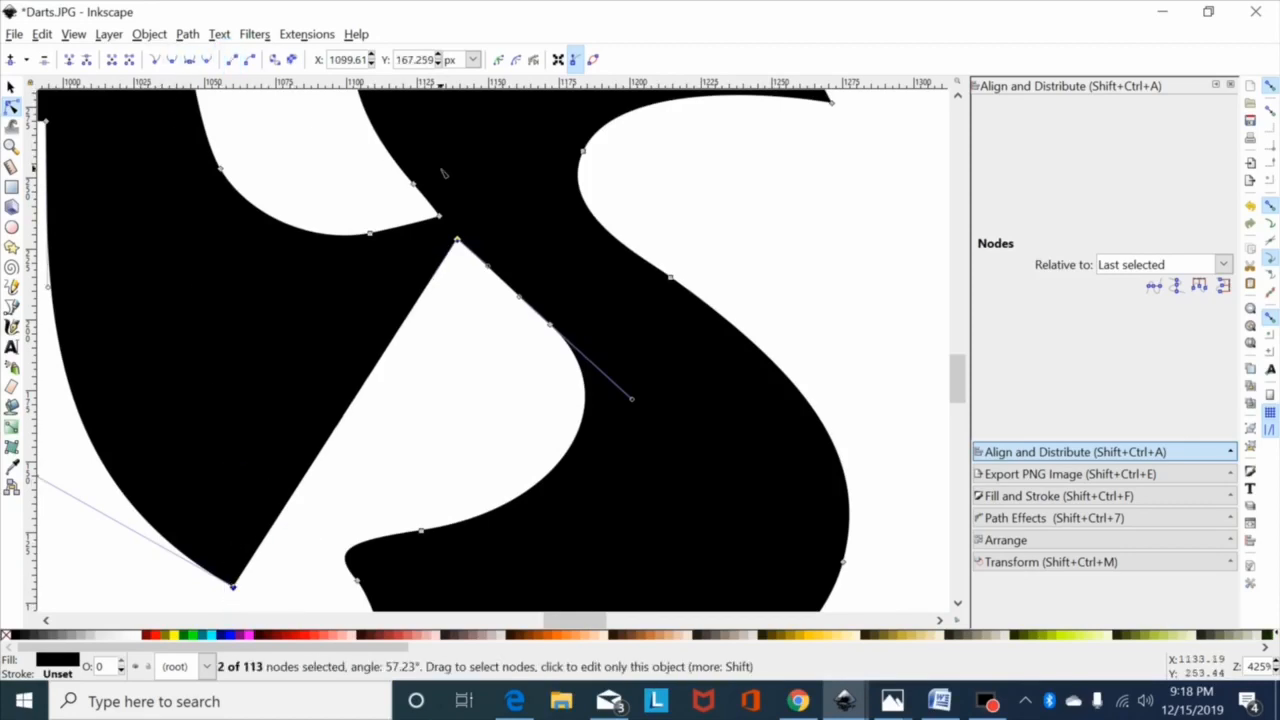
Join the three nodes at the upper corner between the "t" and "s" into one corner node
scroll(450, 172, up, 5)
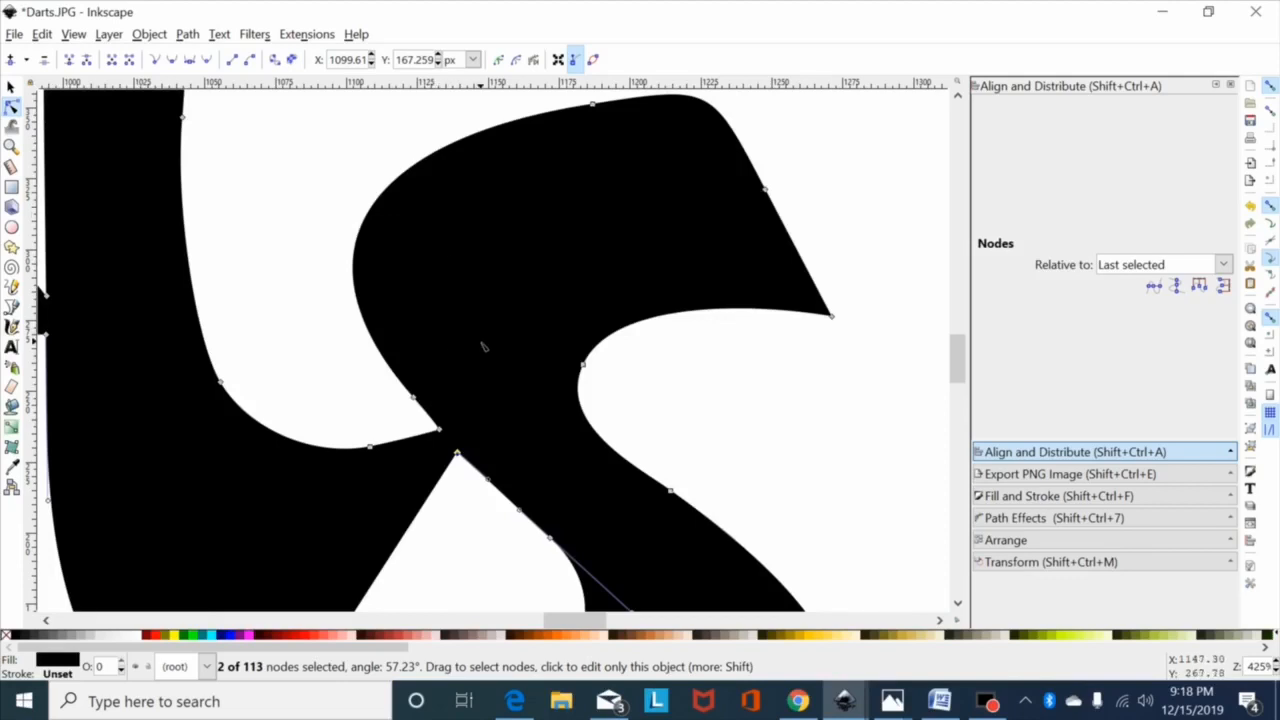
drag(445, 375, 362, 490)
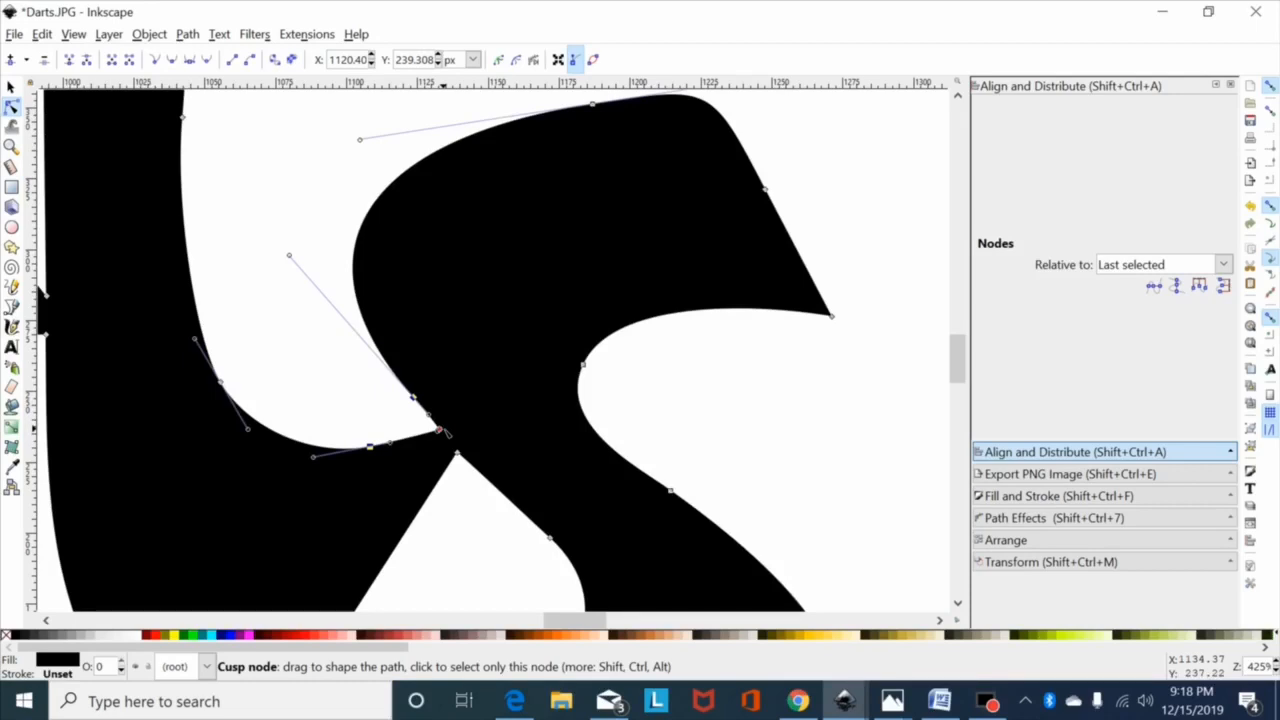
key(shift+j)
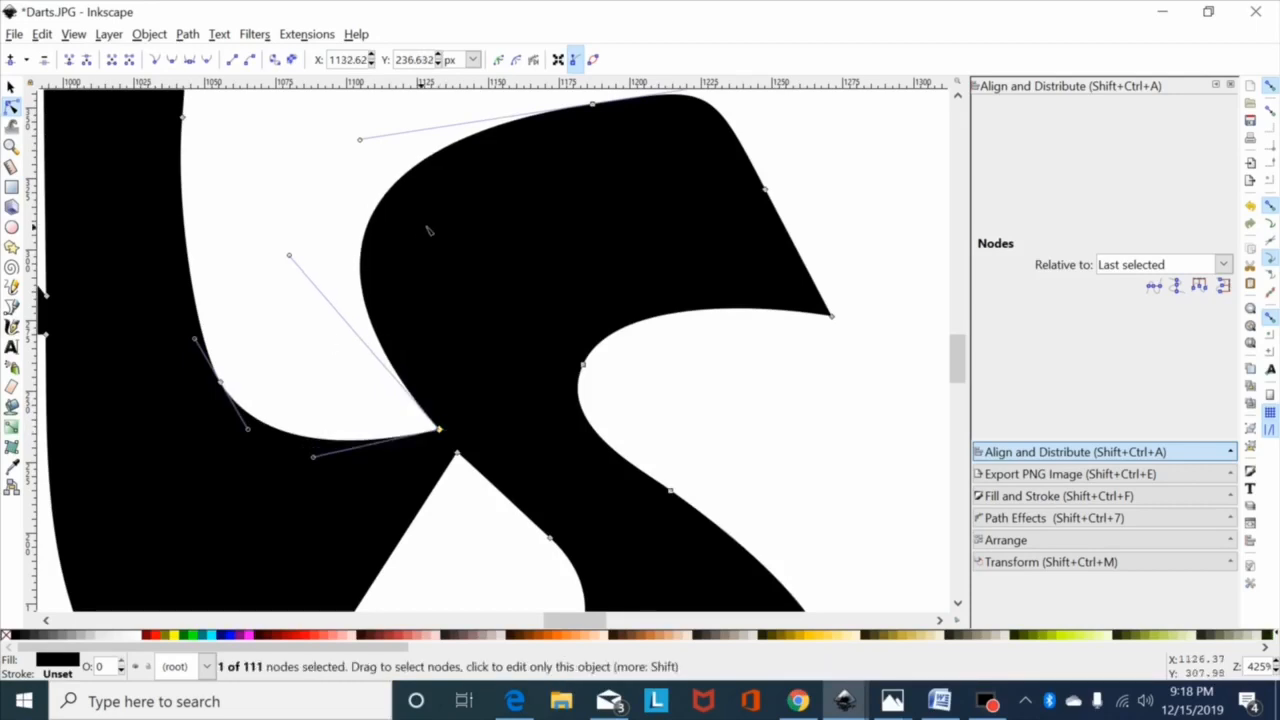
Try a straight segment across the rounded upper shoulder of the "s", undo it, and make its two end nodes smooth
scroll(440, 222, up, 4)
drag(517, 208, 596, 308)
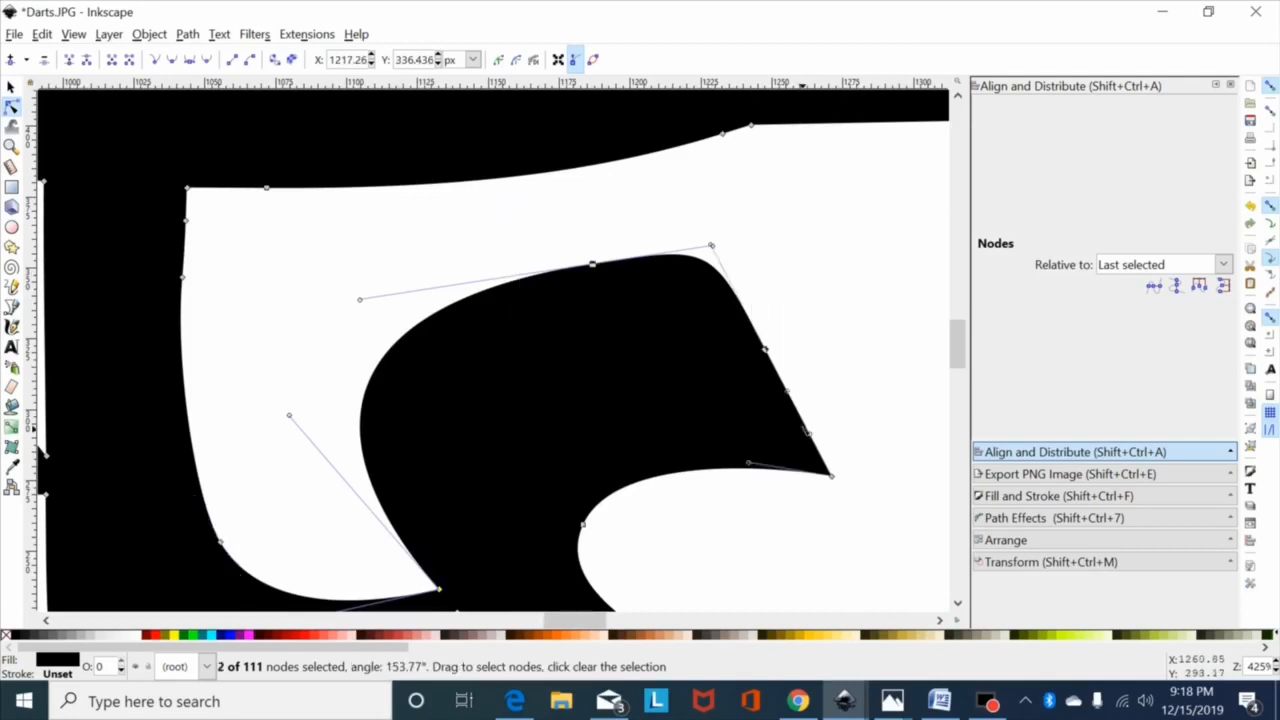
click(232, 60)
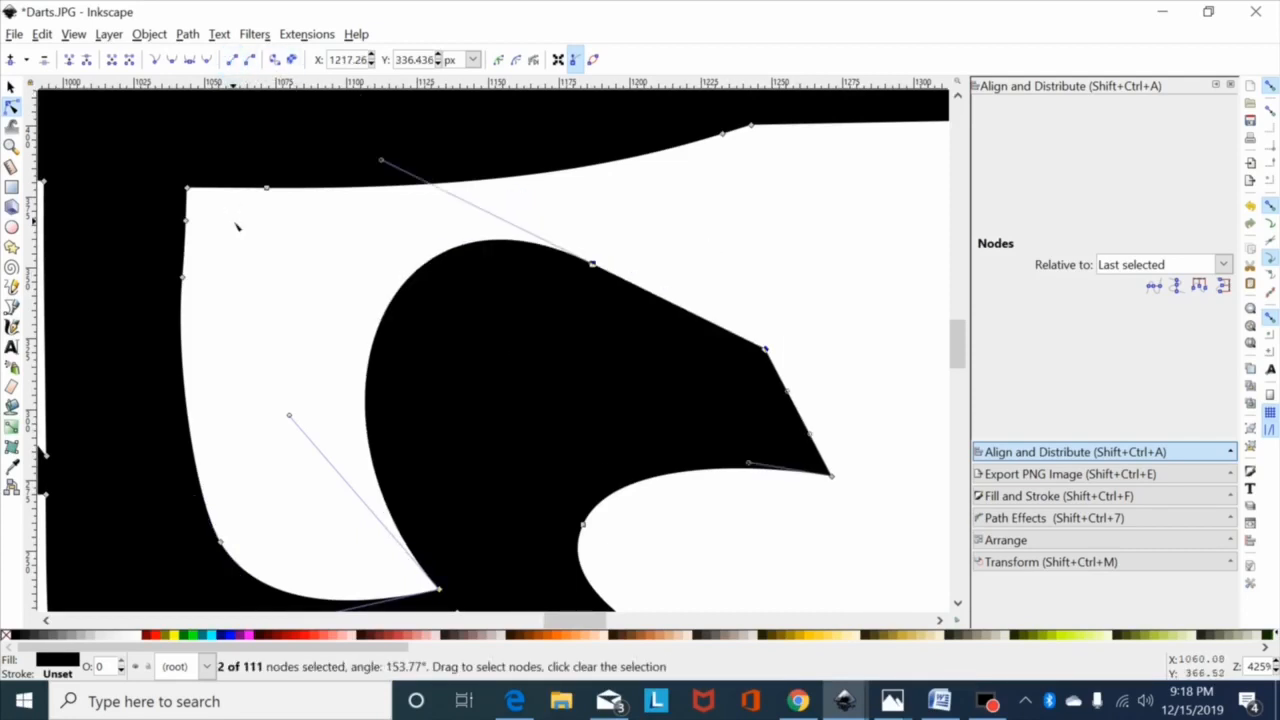
key(shift+s)
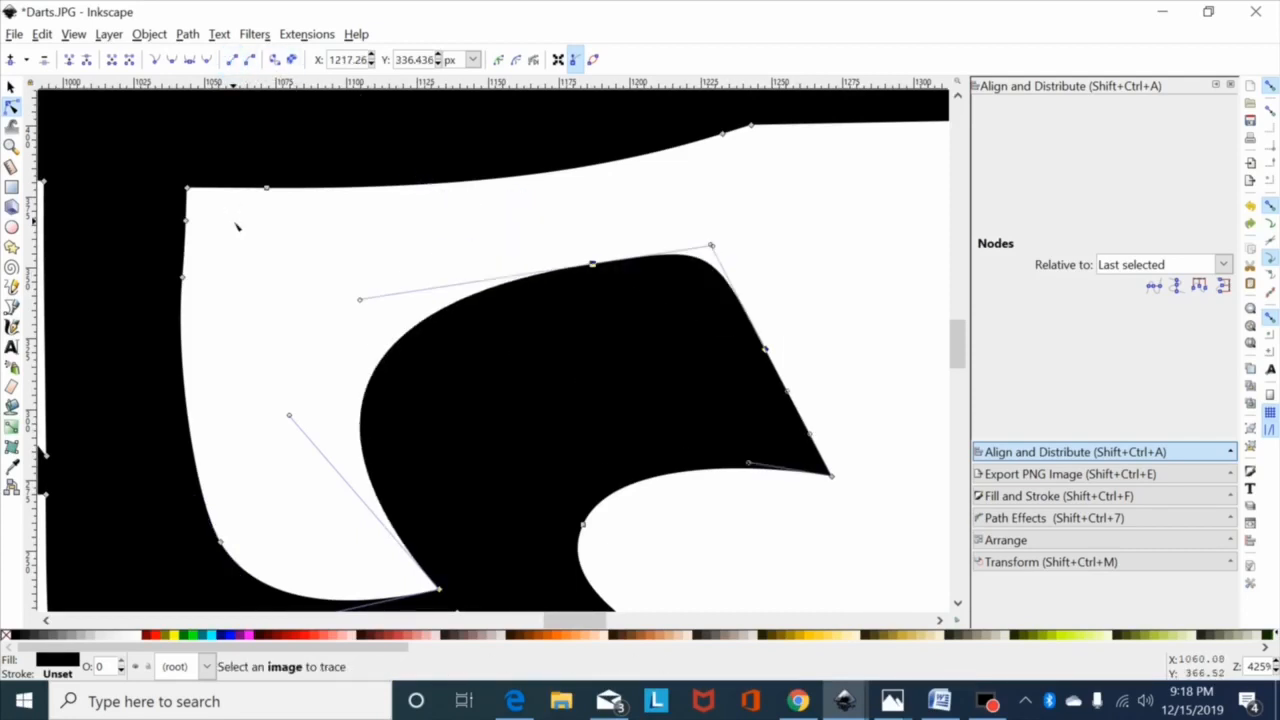
drag(831, 222, 643, 377)
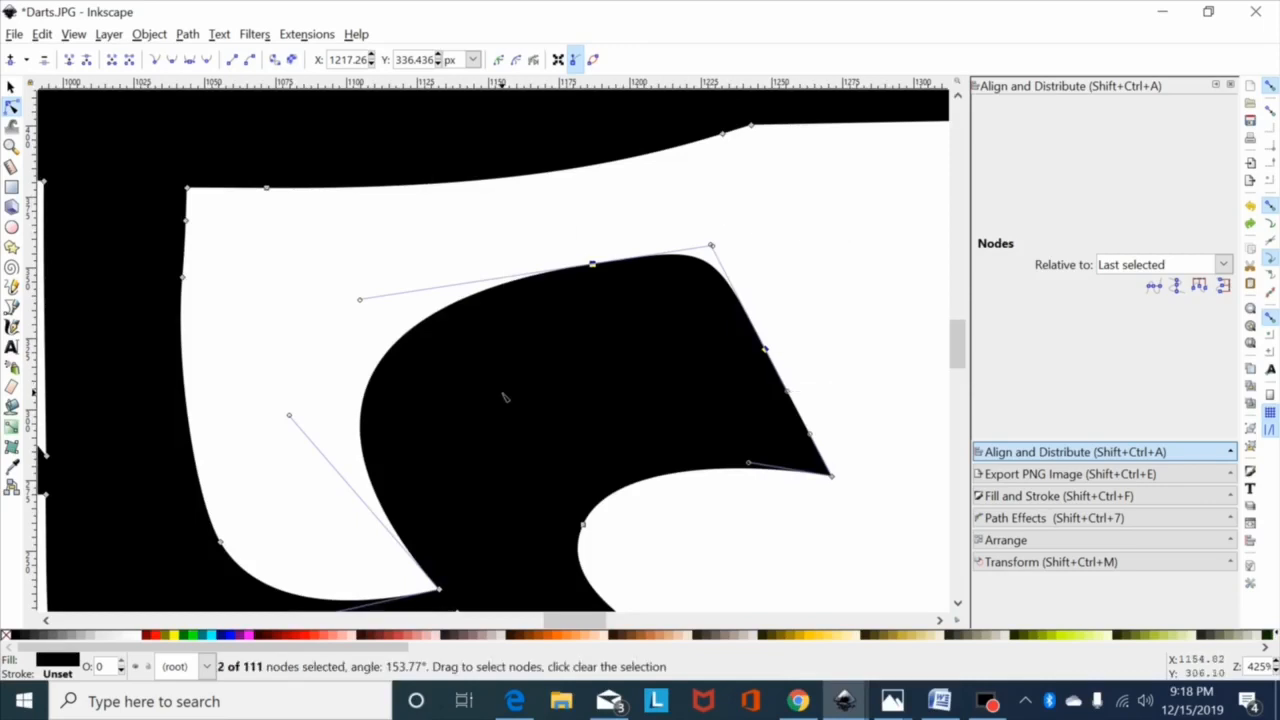
click(170, 59)
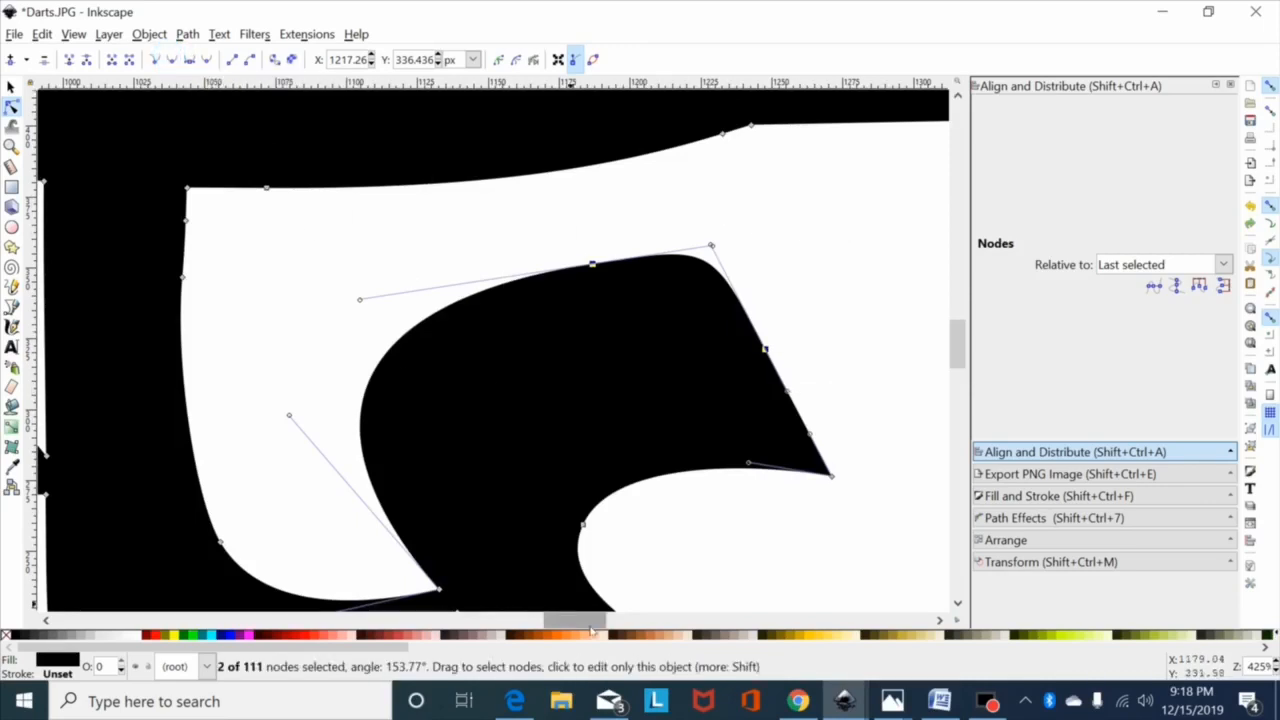
Delete the two extra nodes on the right edge of the "t" stem below the dart and adjust the lower curve node's handle
drag(574, 622, 558, 619)
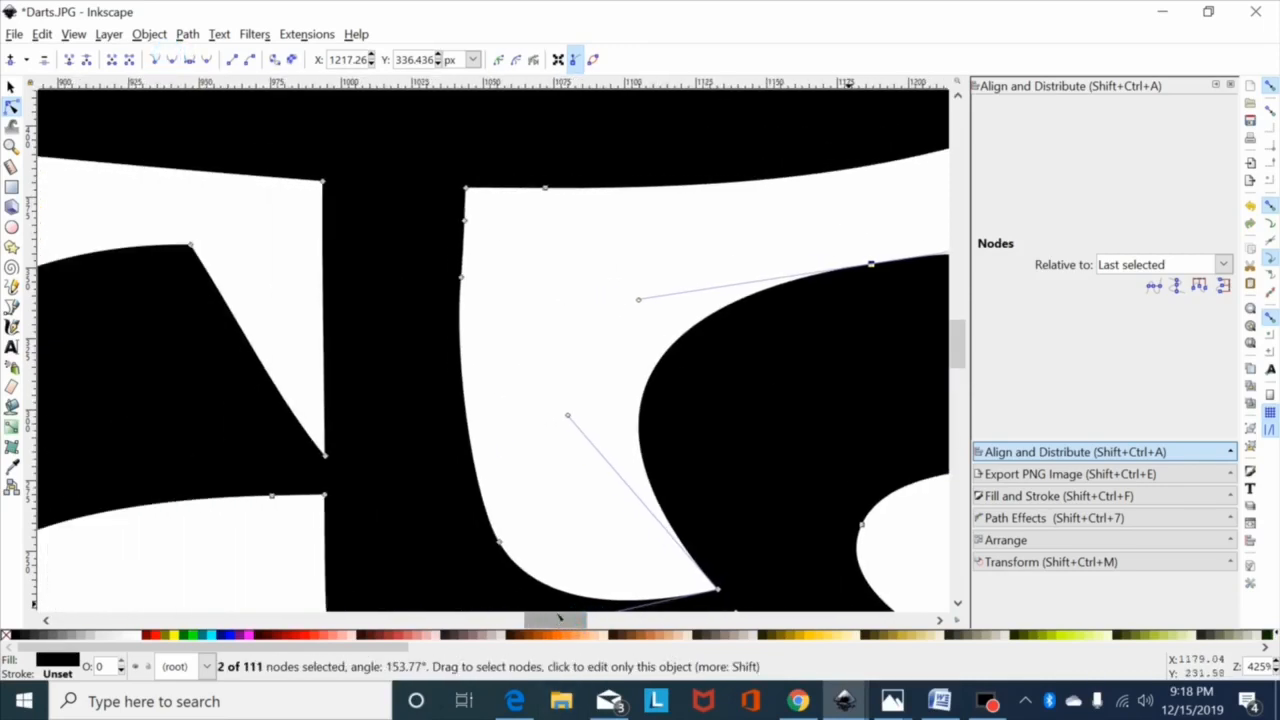
scroll(569, 525, up, 1)
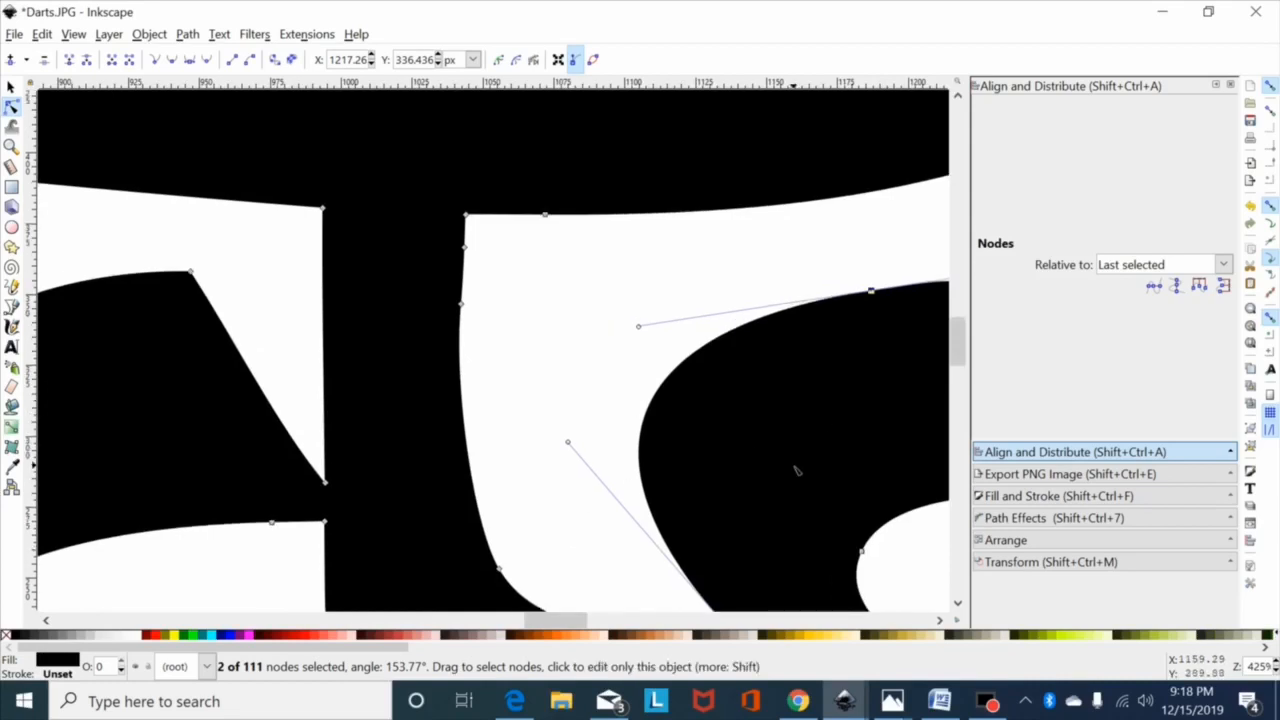
scroll(797, 470, down, 2)
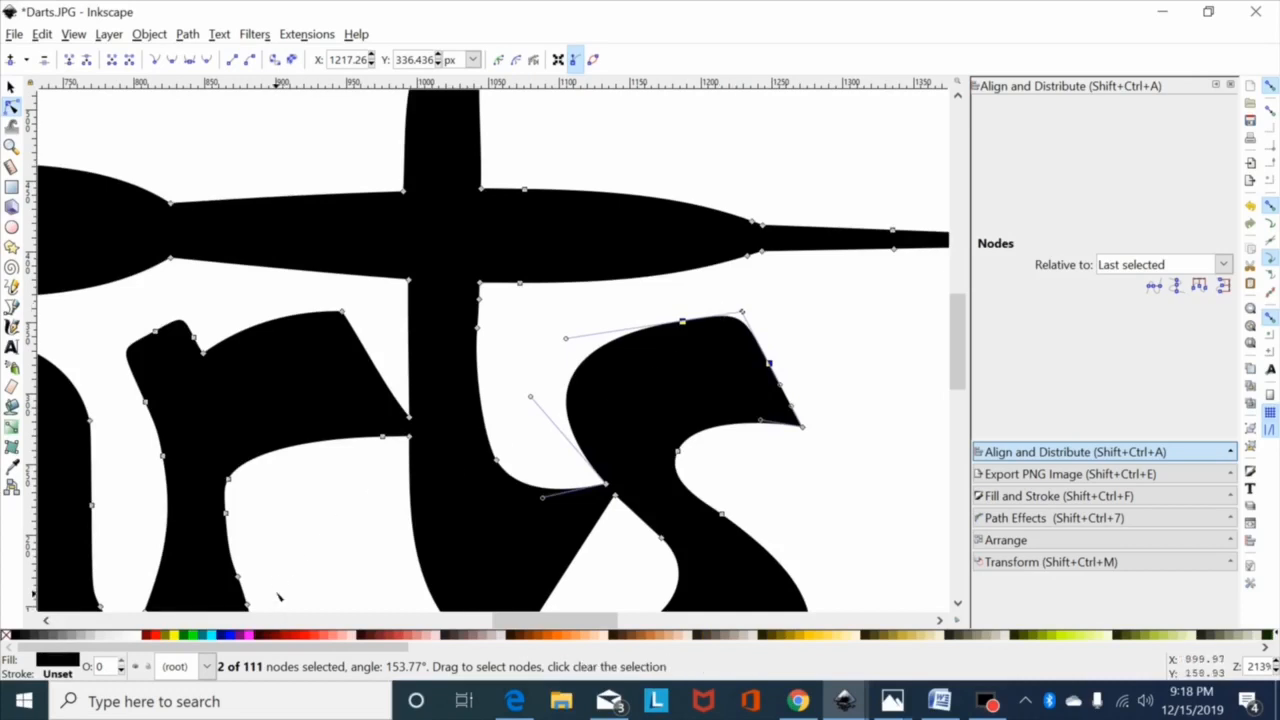
scroll(365, 476, up, 1)
scroll(486, 343, up, 1)
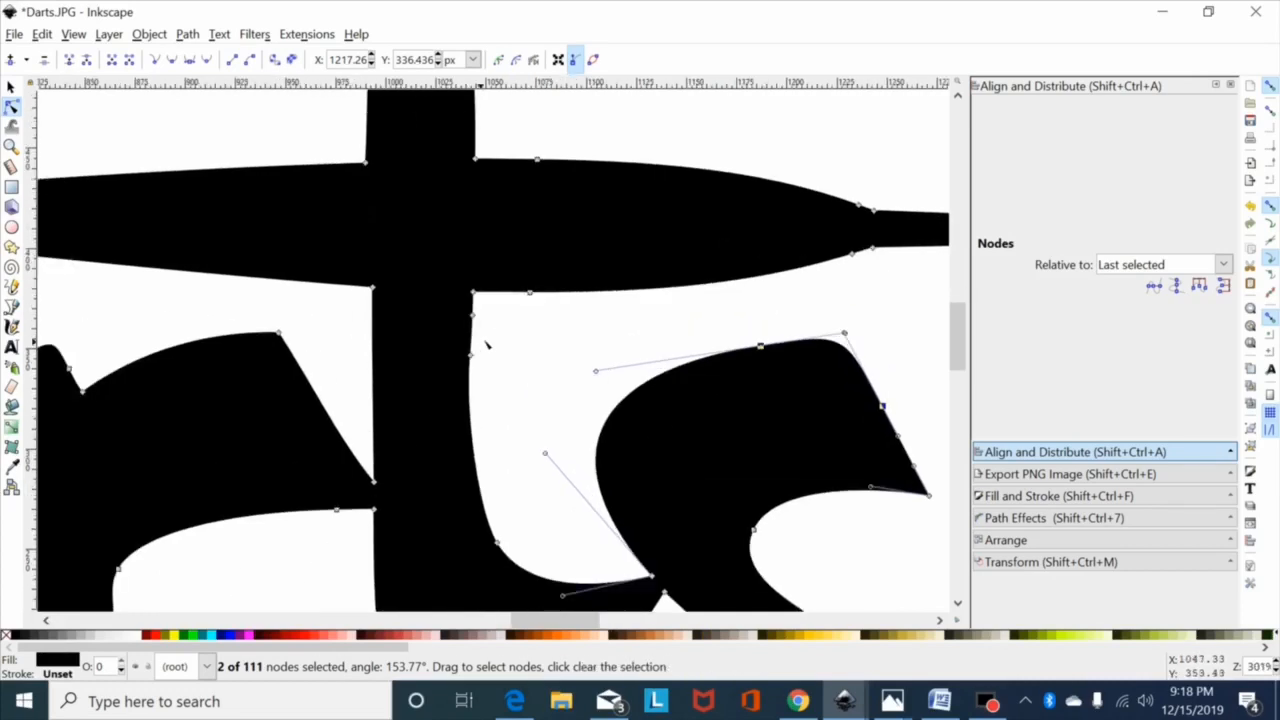
drag(505, 300, 416, 412)
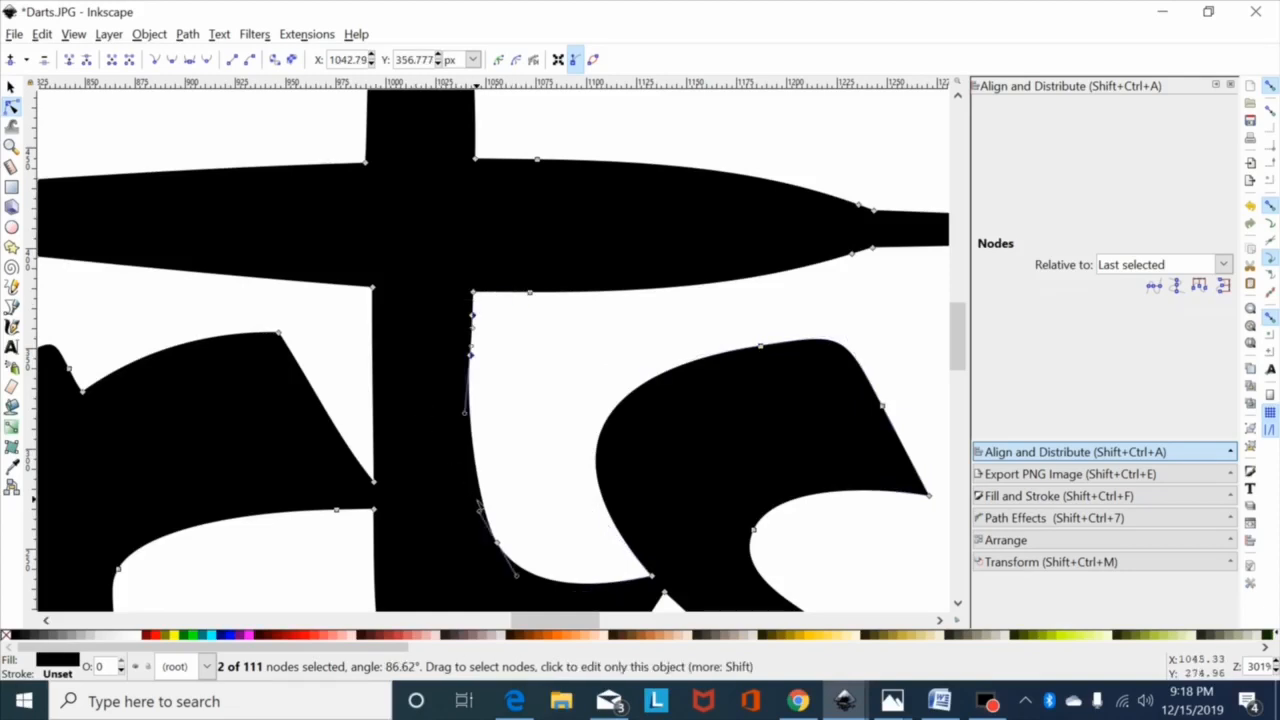
key(Delete)
drag(531, 485, 446, 596)
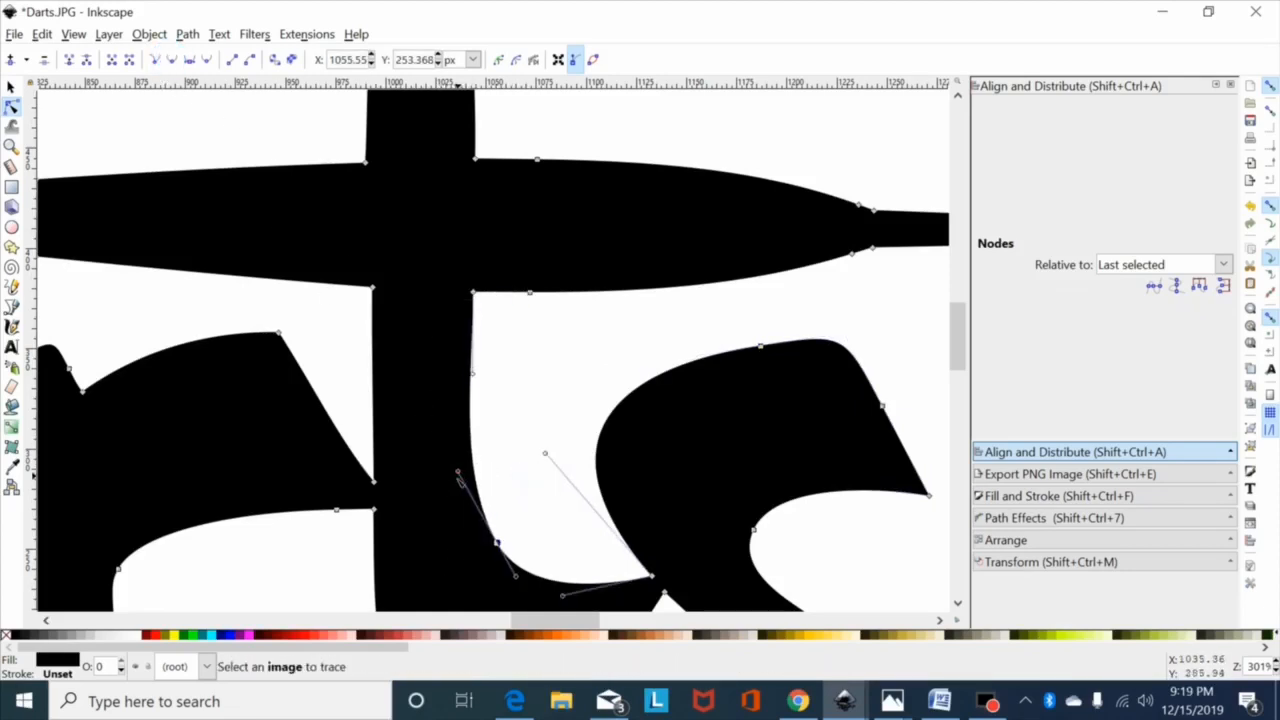
drag(459, 472, 464, 483)
Delete the extra node on the rounded end of the horizontal dart's point
scroll(528, 434, up, 1)
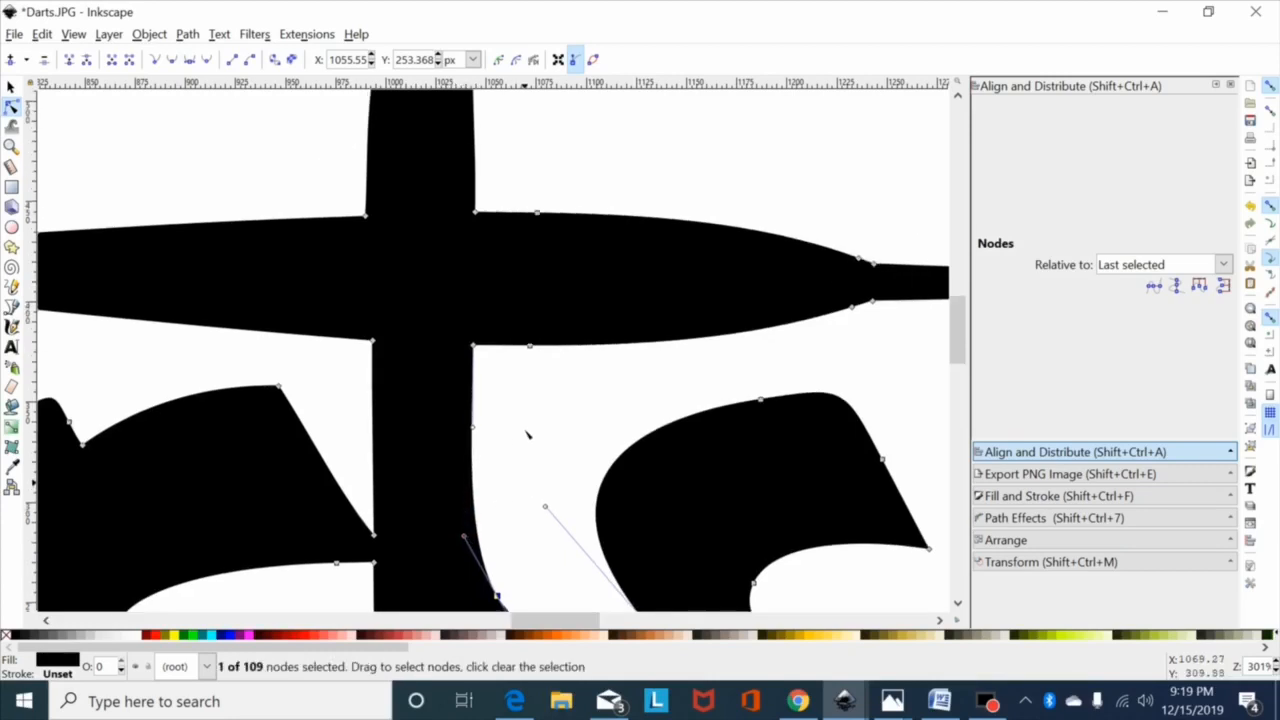
drag(505, 622, 619, 625)
key(plus)
key(plus)
key(plus)
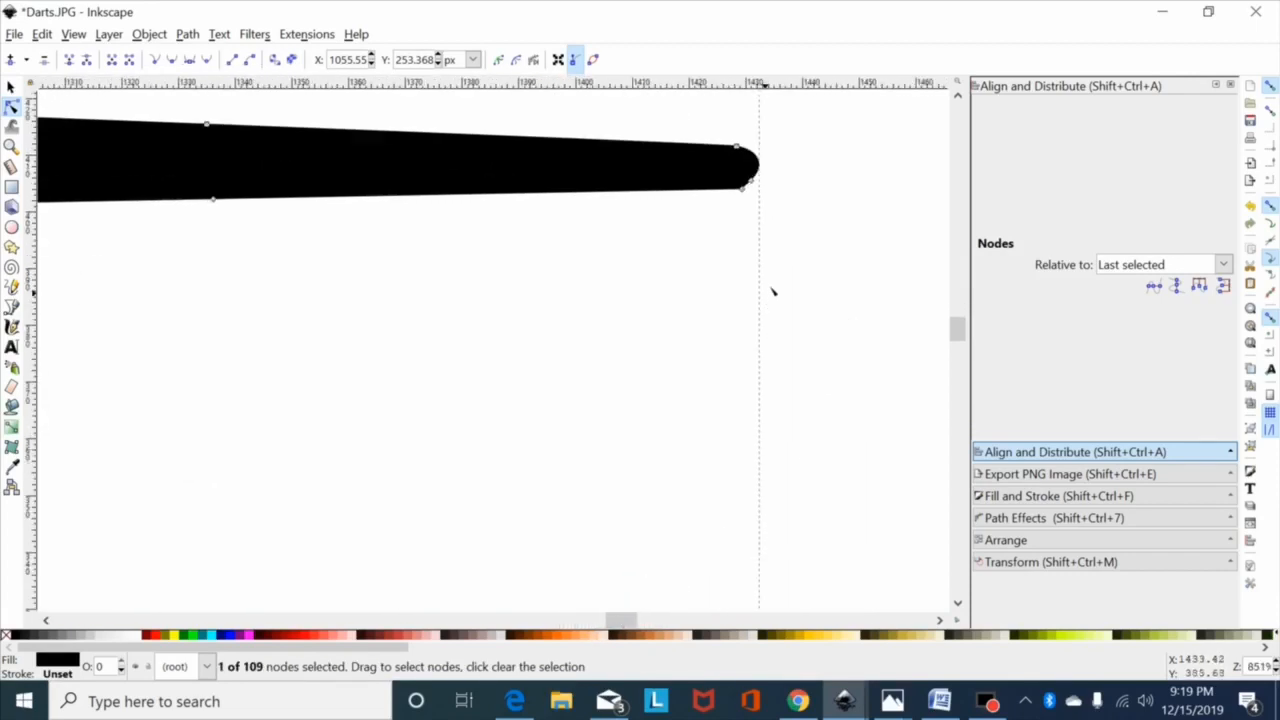
scroll(800, 255, up, 1)
drag(803, 200, 750, 268)
key(Delete)
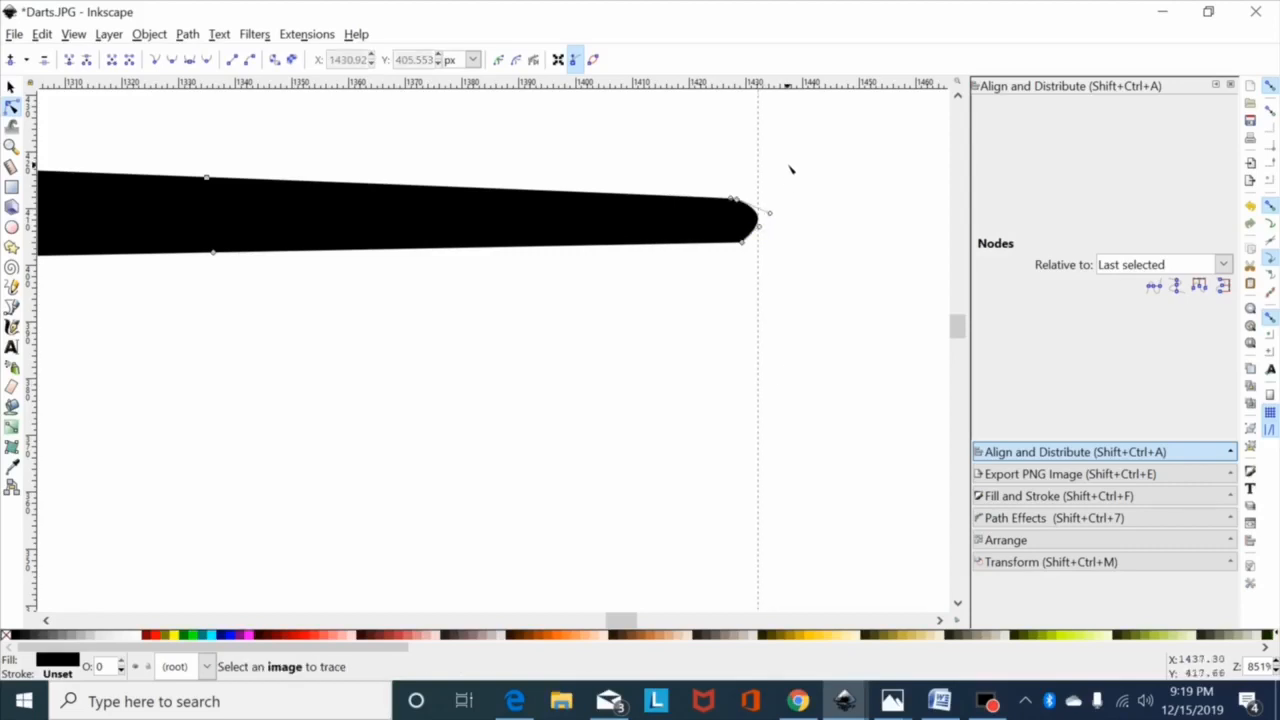
Straighten the upper and lower edges of the dart's point and make the two nodes at its rounded end smooth
drag(833, 164, 183, 230)
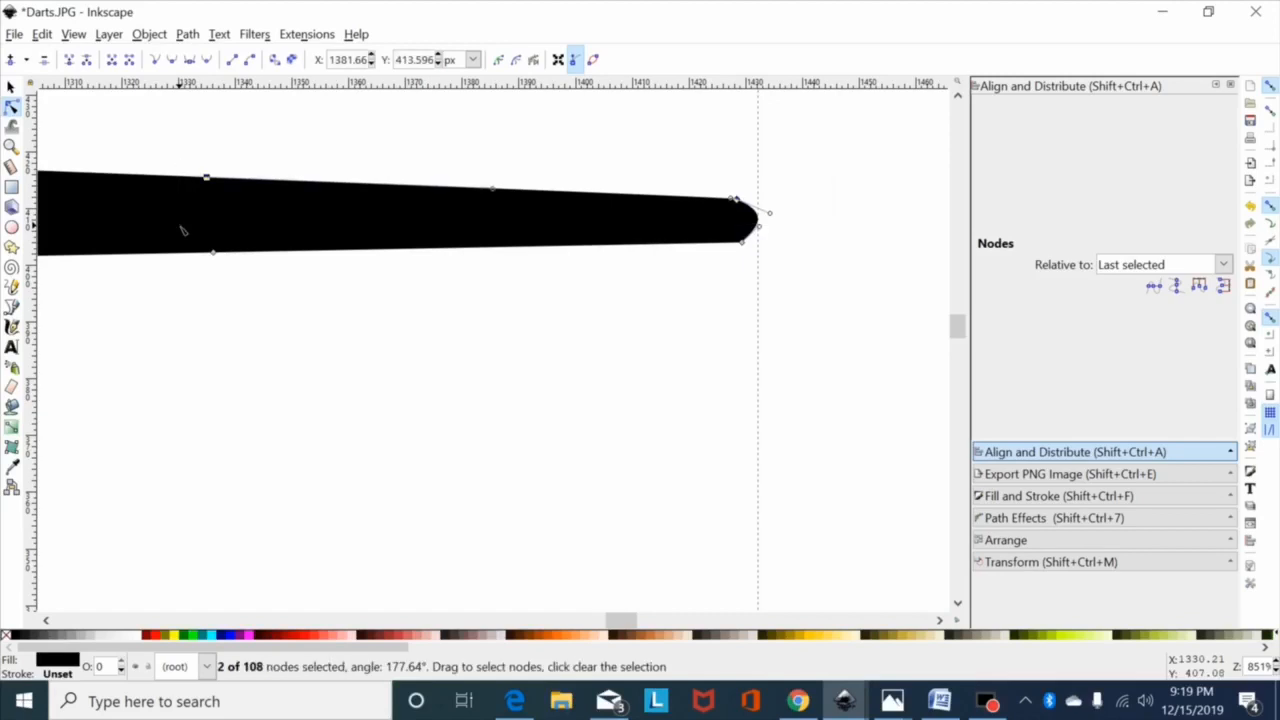
click(233, 60)
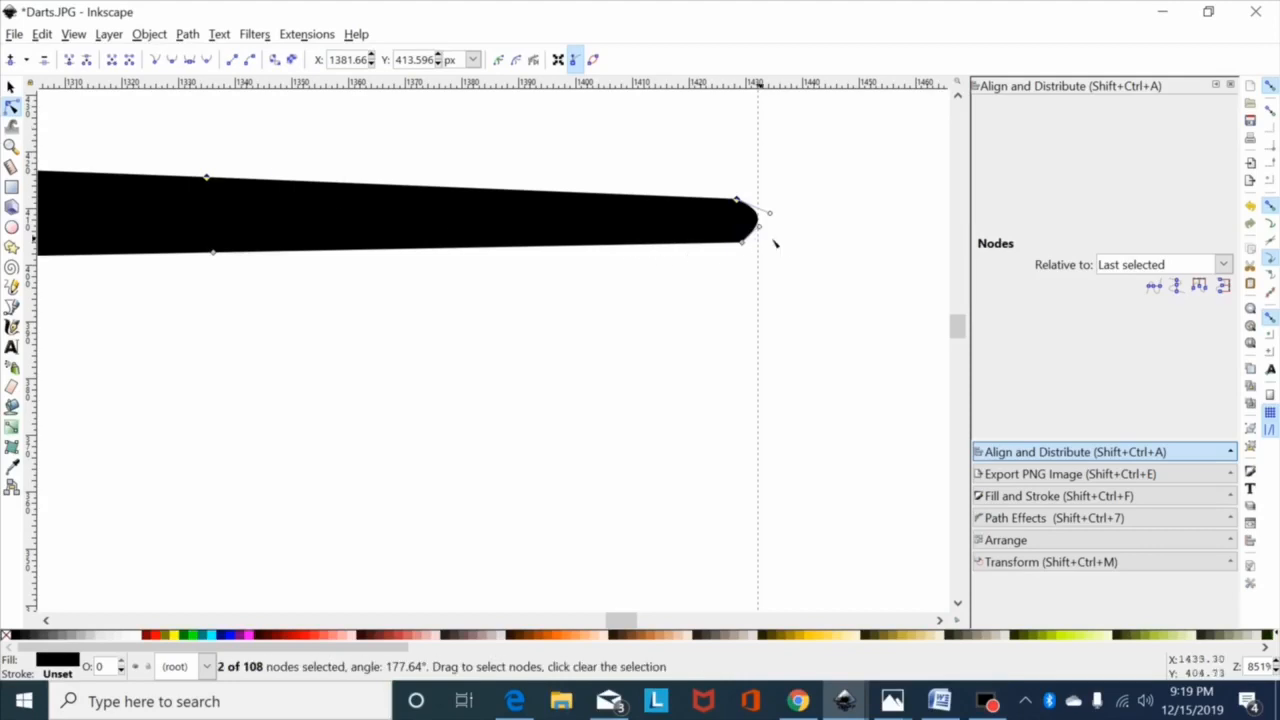
drag(786, 229, 172, 322)
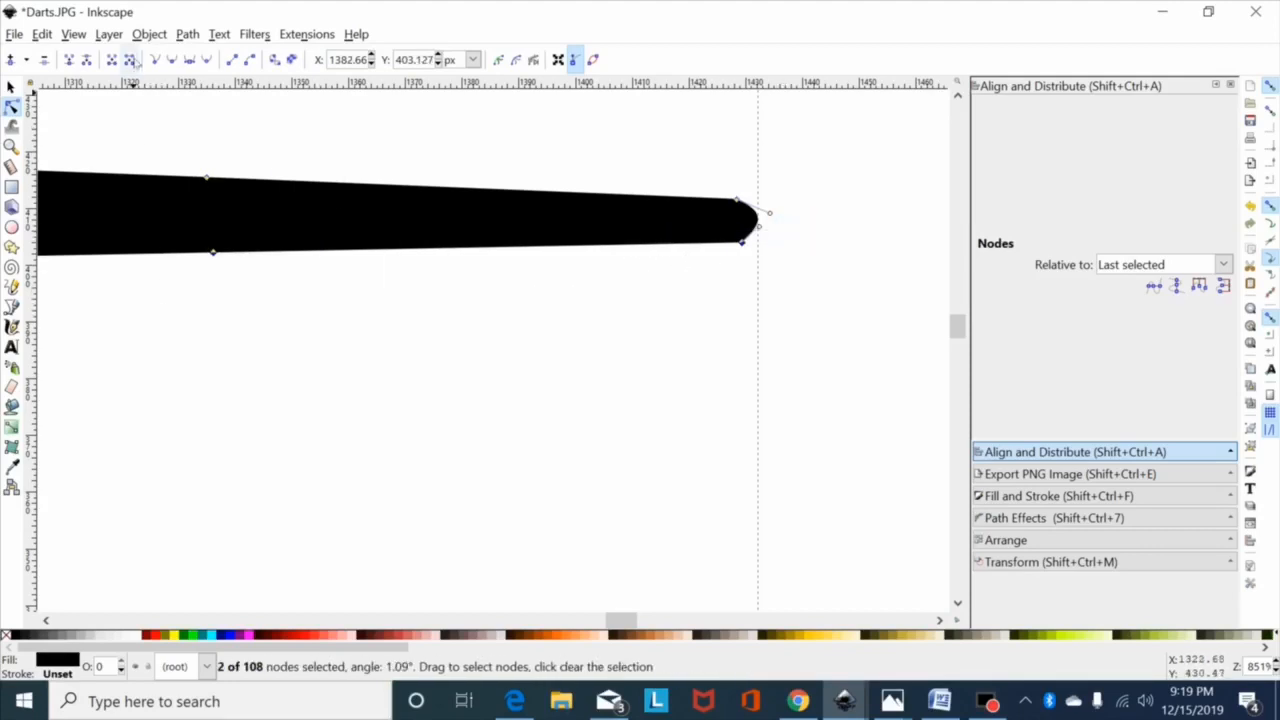
click(233, 60)
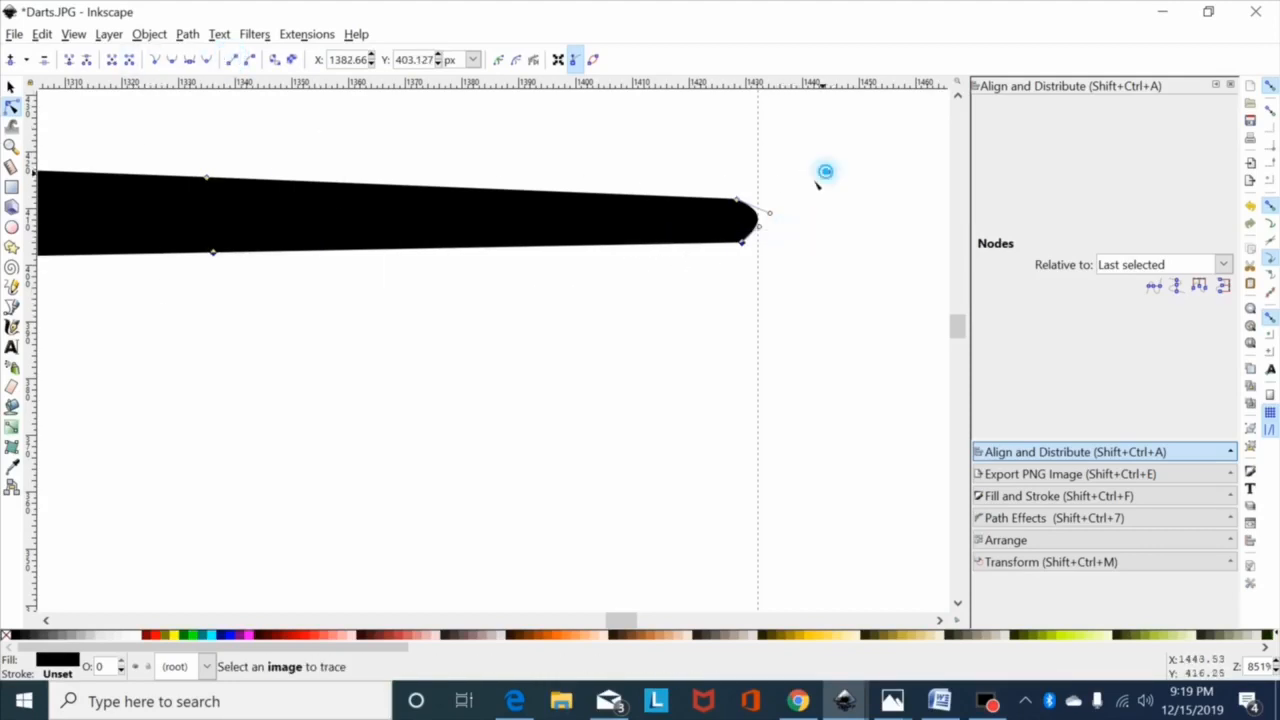
drag(826, 172, 708, 285)
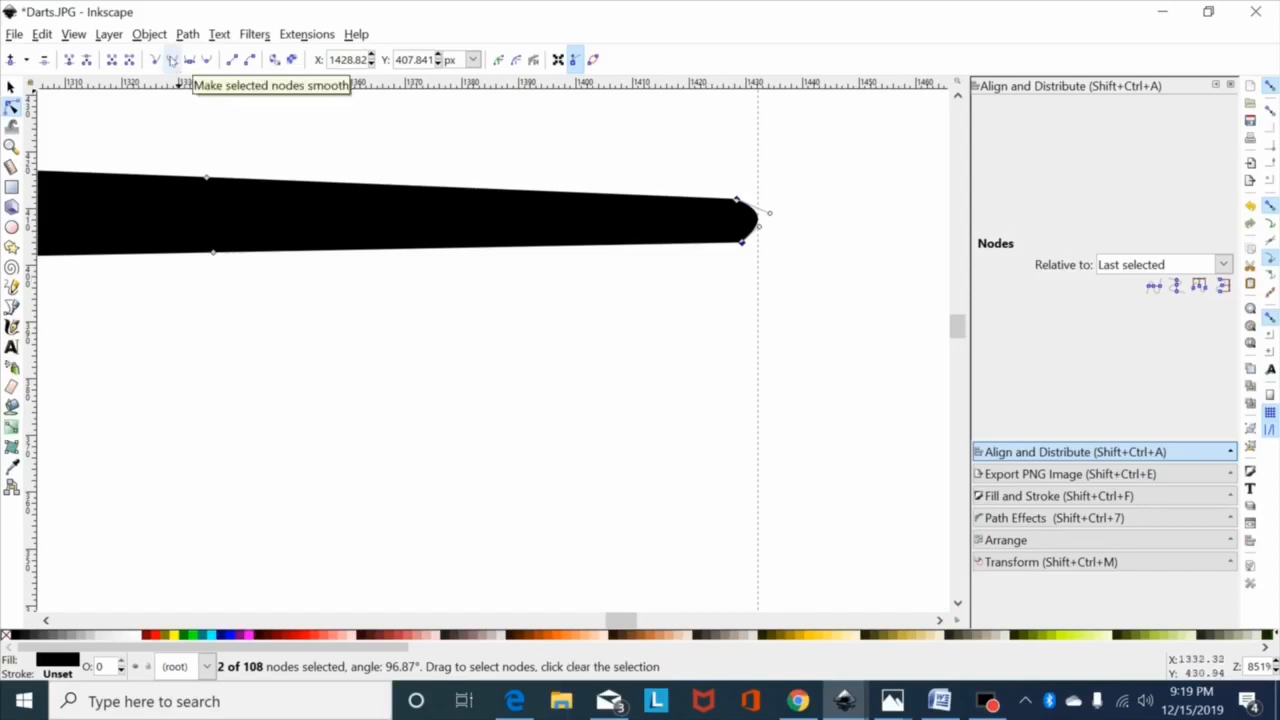
click(172, 60)
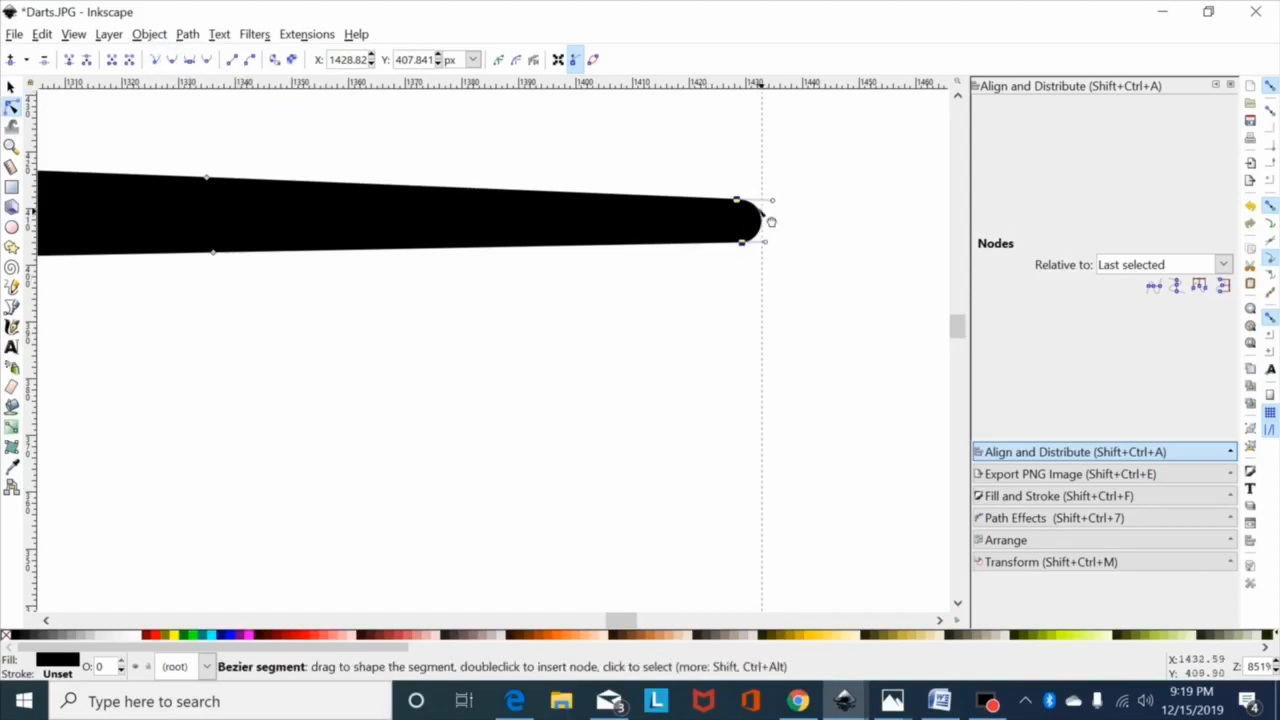
Align the two nodes at the rounded end of the dart's point to a common vertical line
click(745, 248)
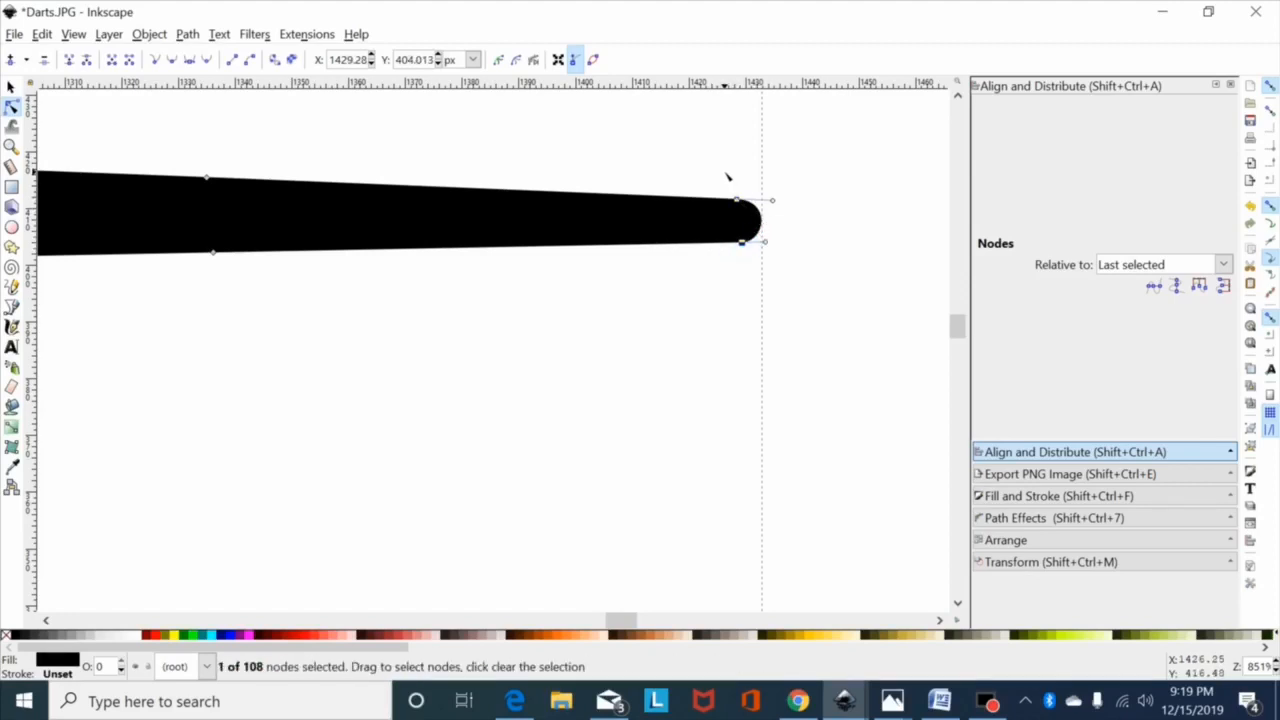
drag(724, 173, 761, 276)
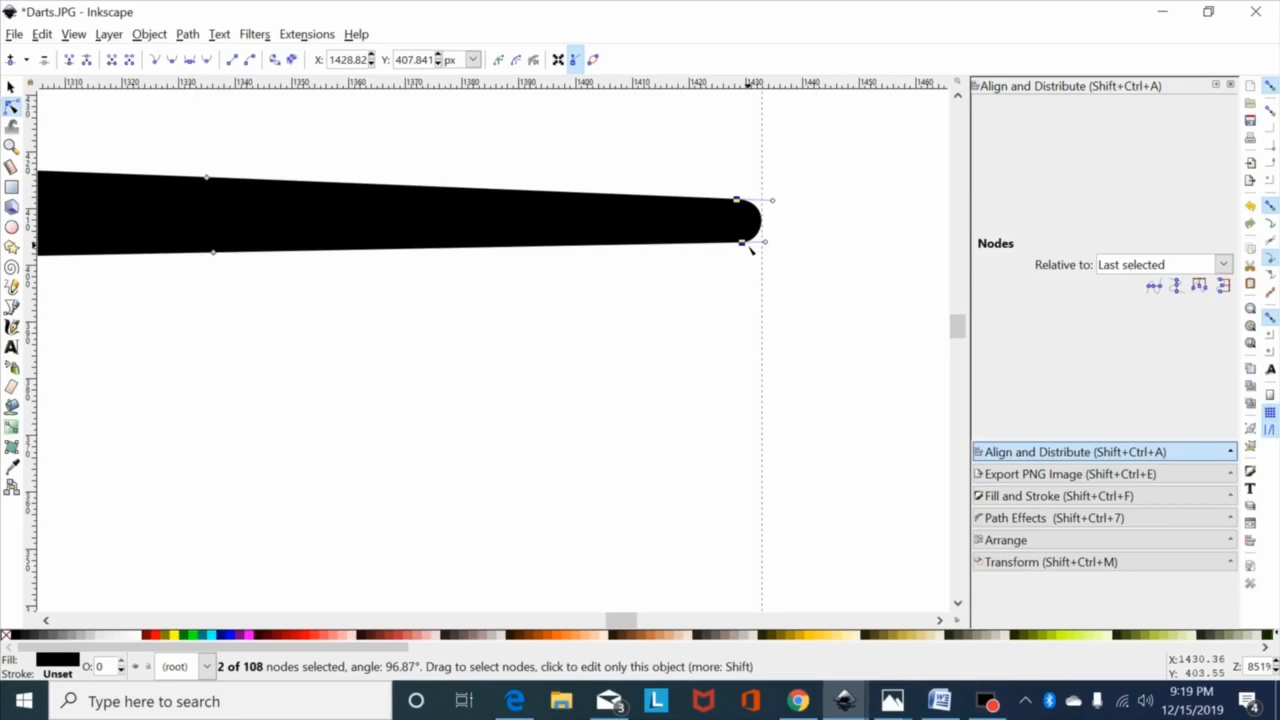
click(749, 257)
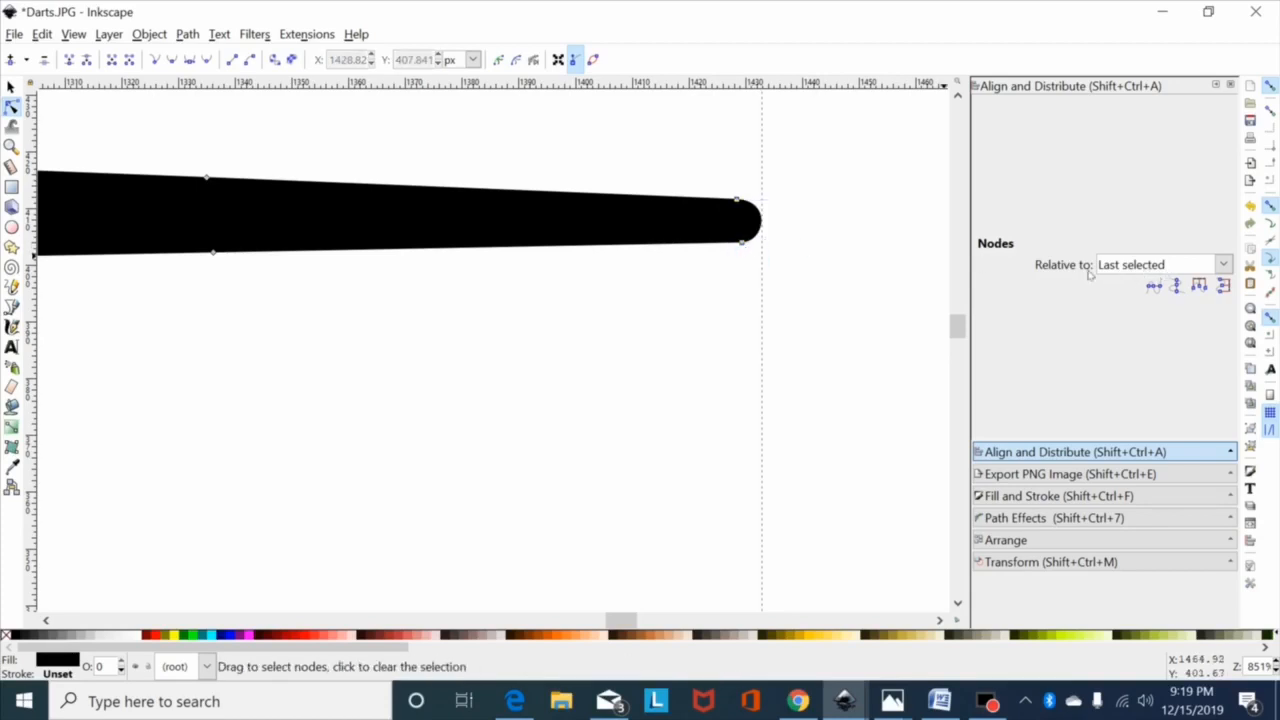
click(744, 245)
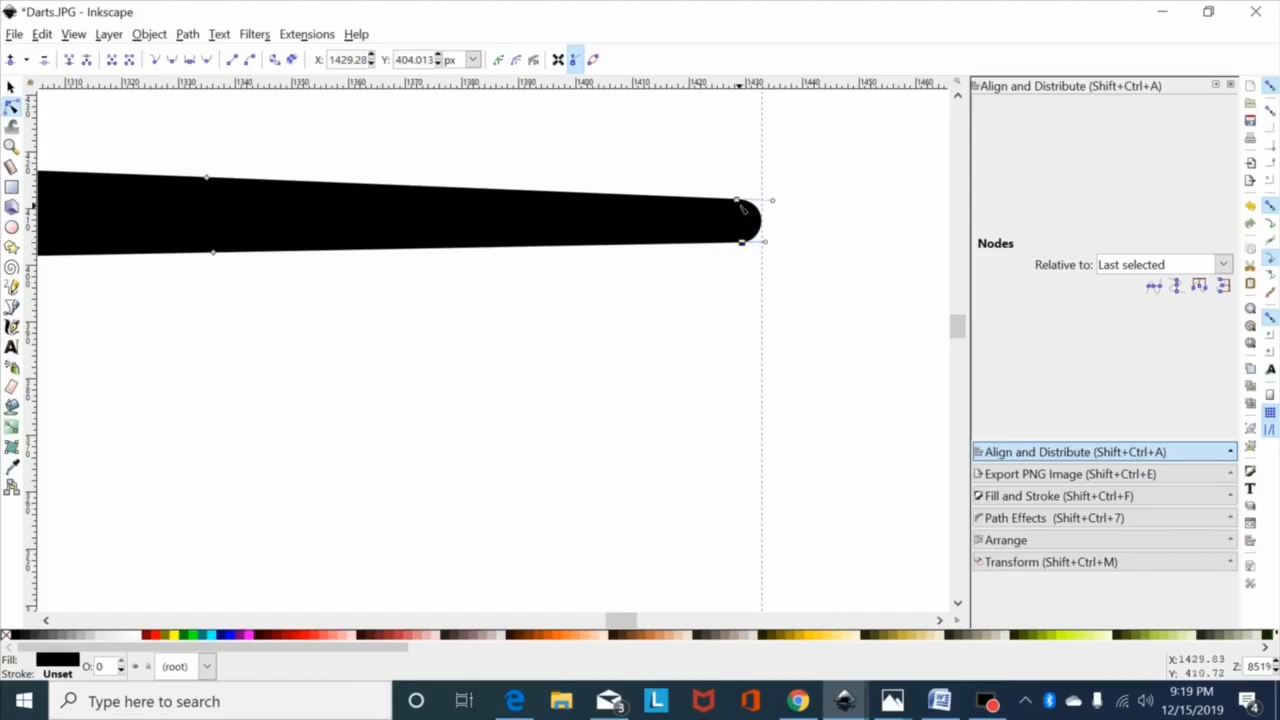
click(740, 203)
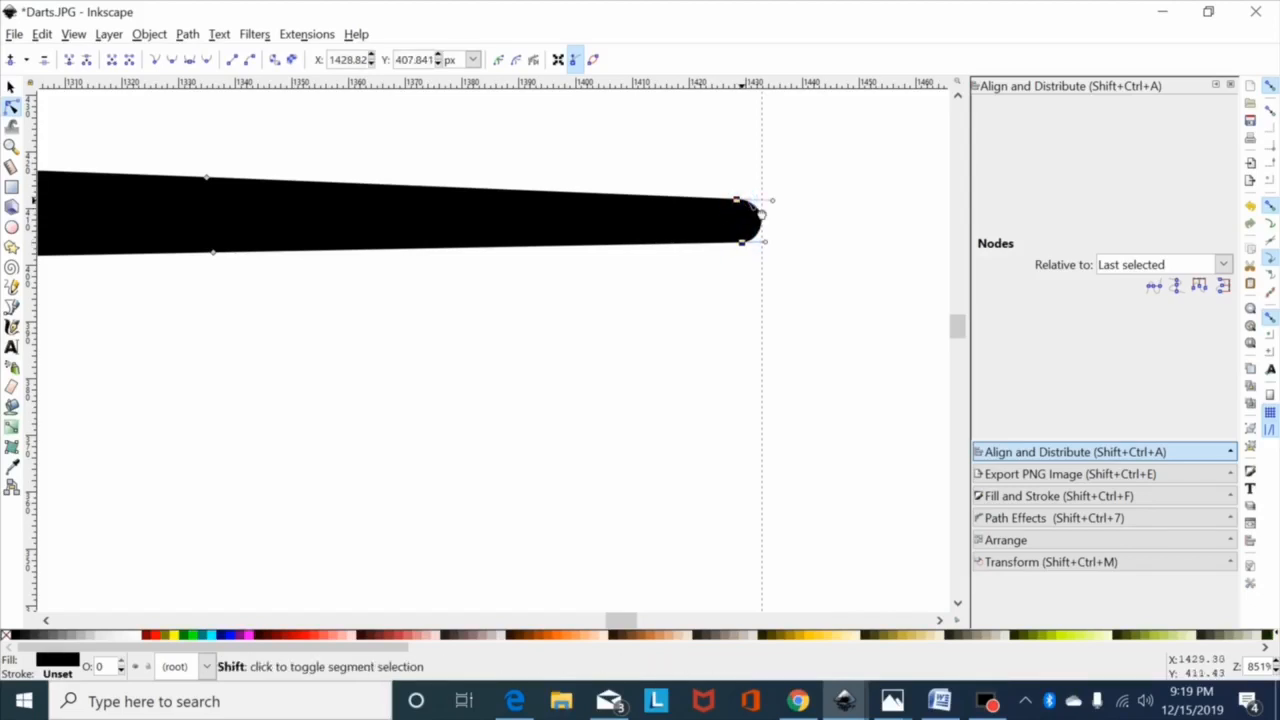
click(1177, 288)
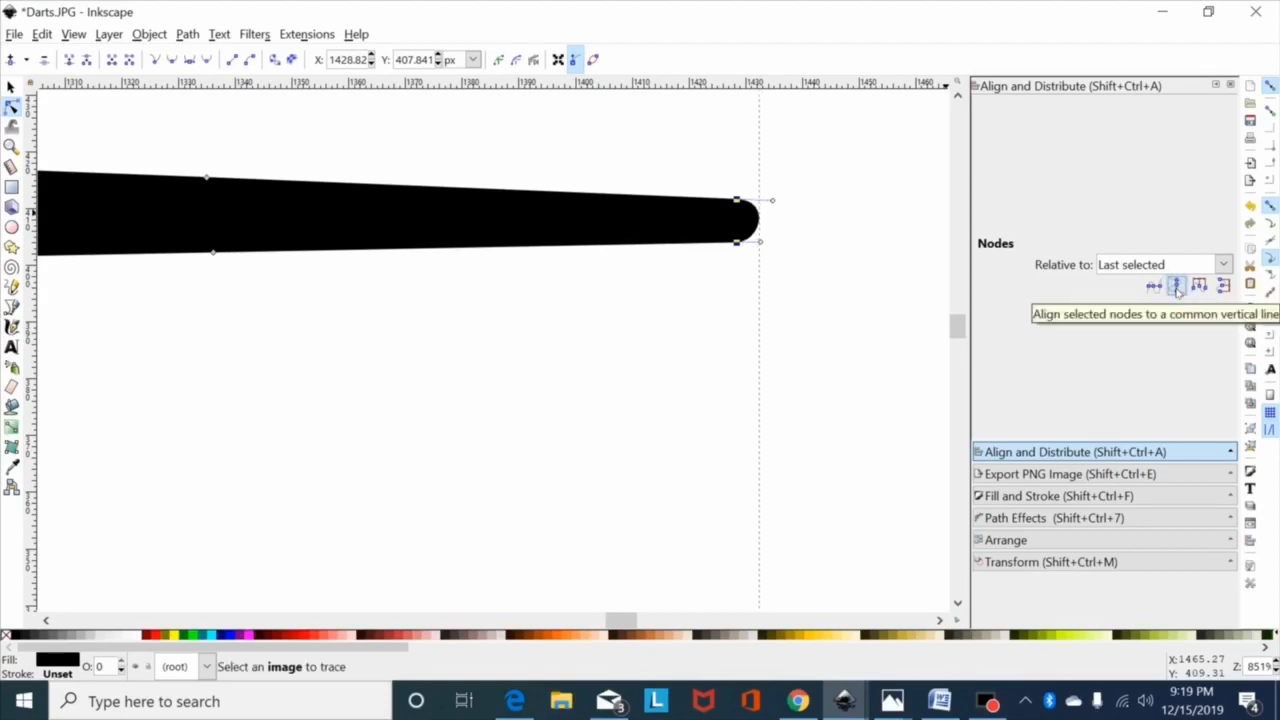
Lengthen the lower end node's outer handle to even out the rounded tip of the dart's point
click(765, 241)
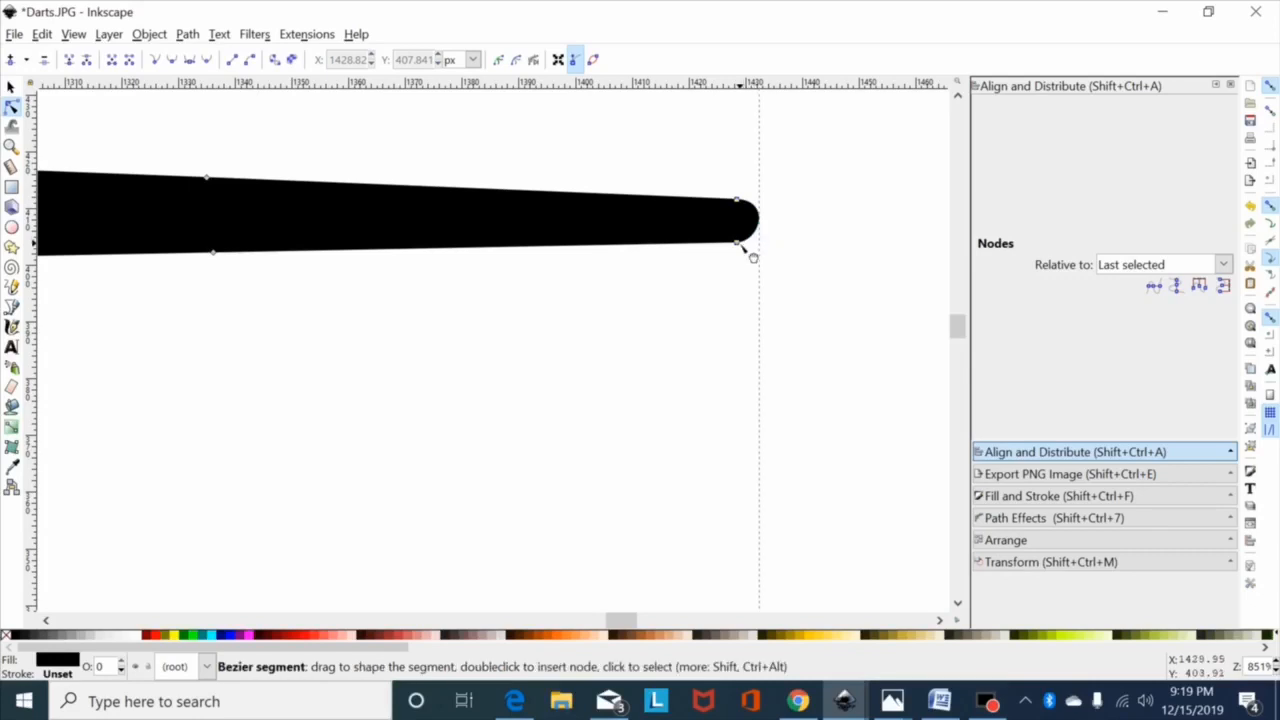
click(741, 243)
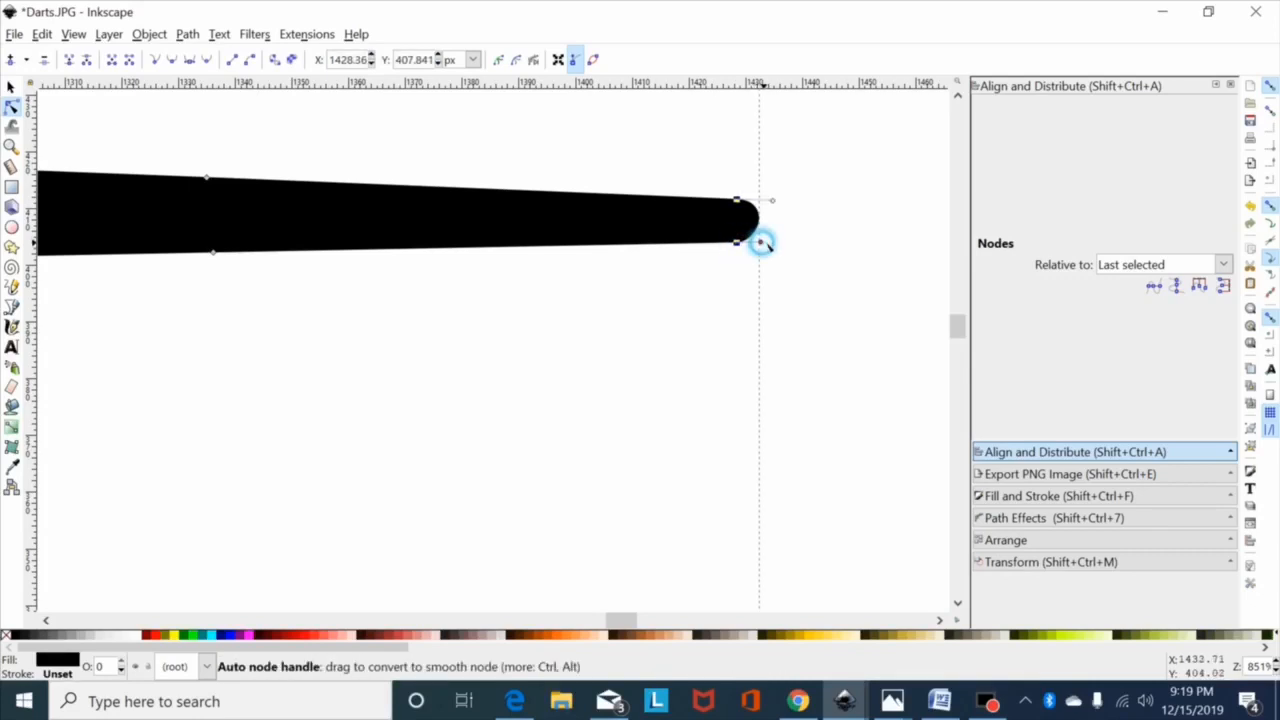
drag(761, 242, 777, 247)
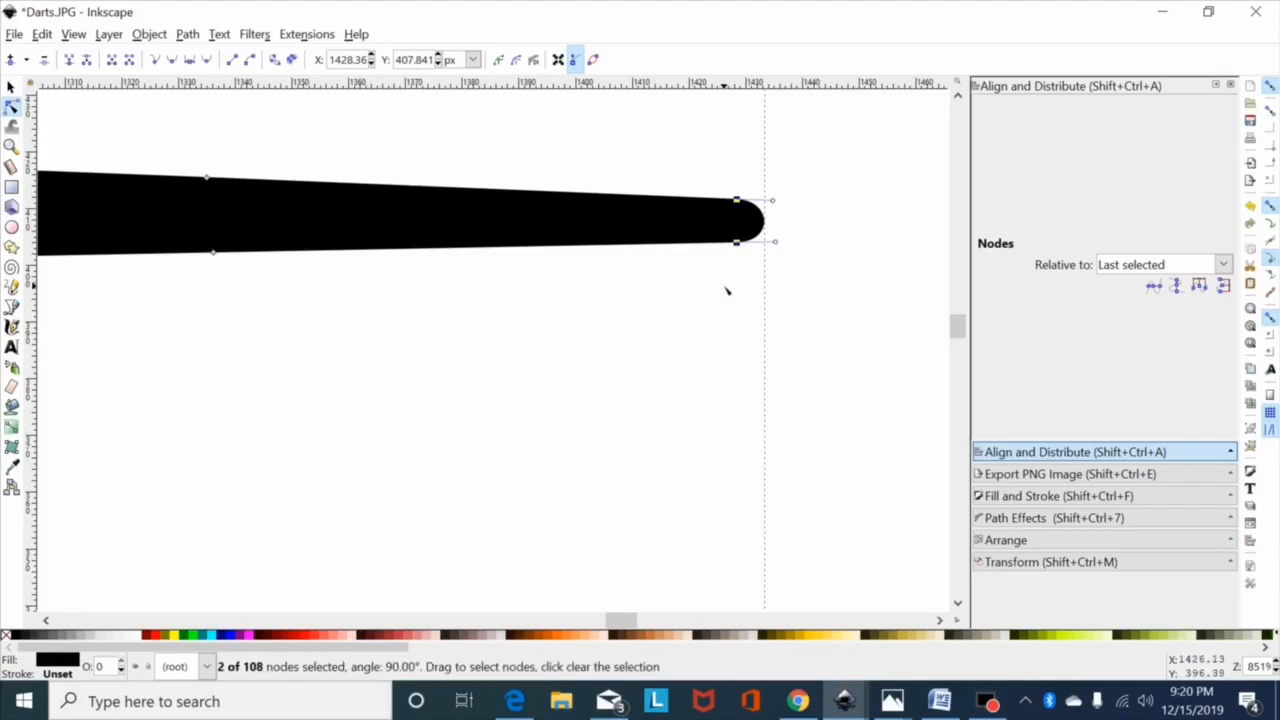
Delete the two middle nodes on the upper and lower edges of the dart's point
key(minus)
key(minus)
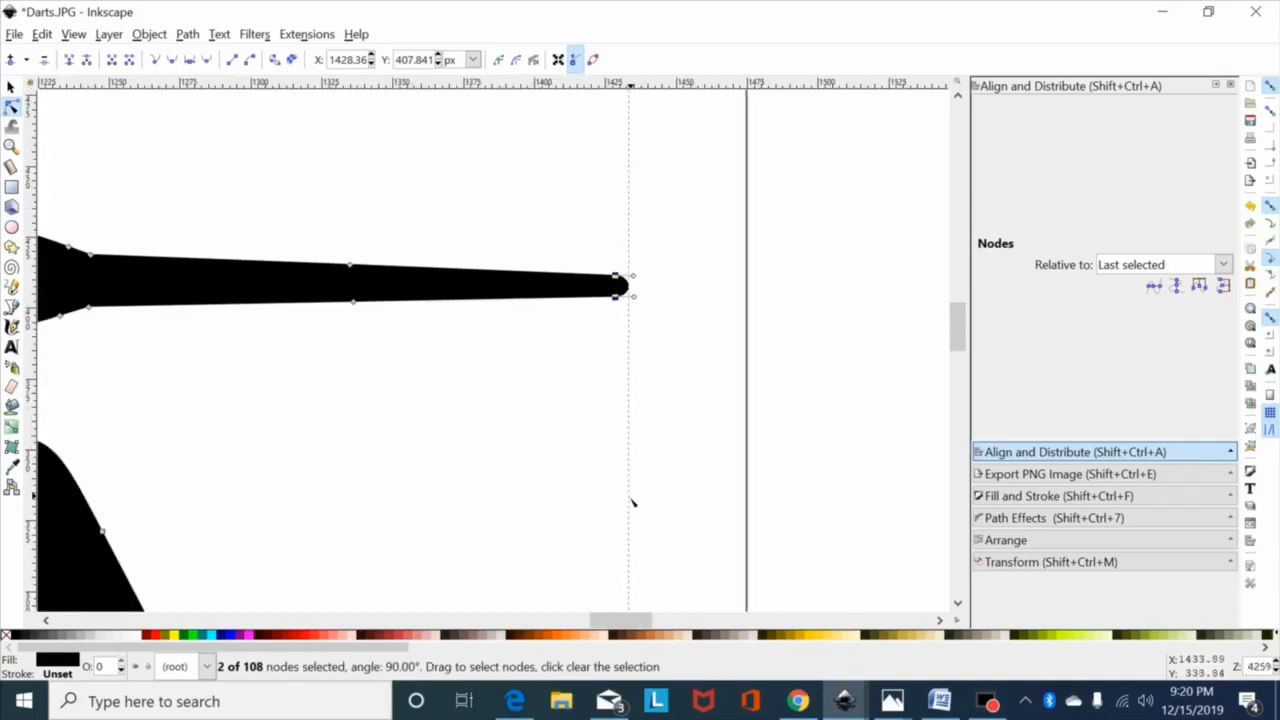
drag(617, 622, 593, 622)
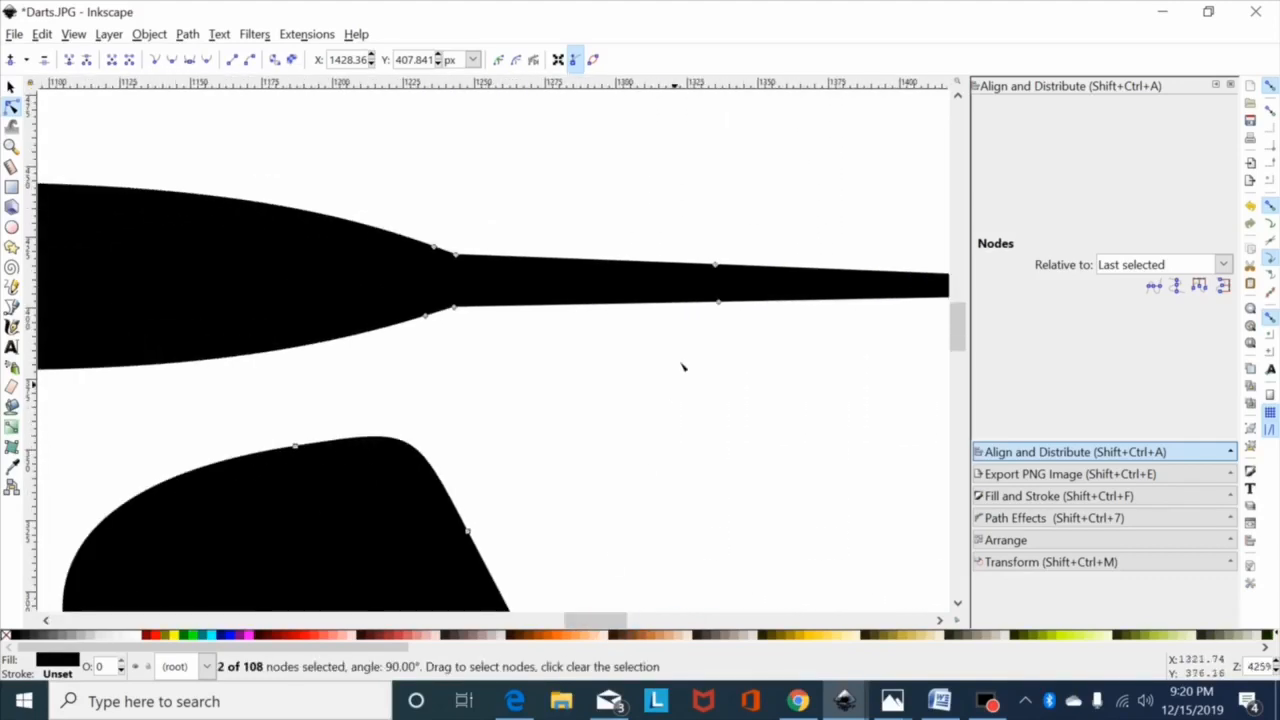
key(minus)
drag(743, 220, 610, 345)
key(Delete)
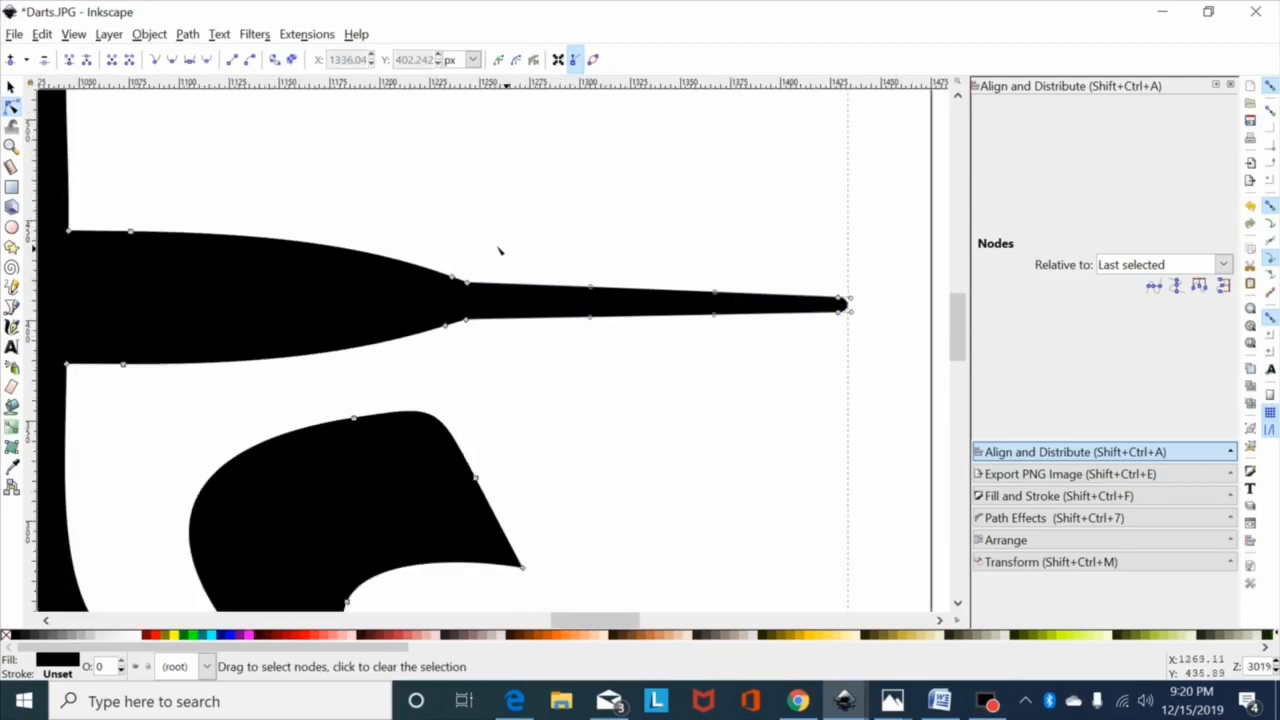
Make the upper and lower edges of the dart's point straight line segments
drag(449, 245, 850, 308)
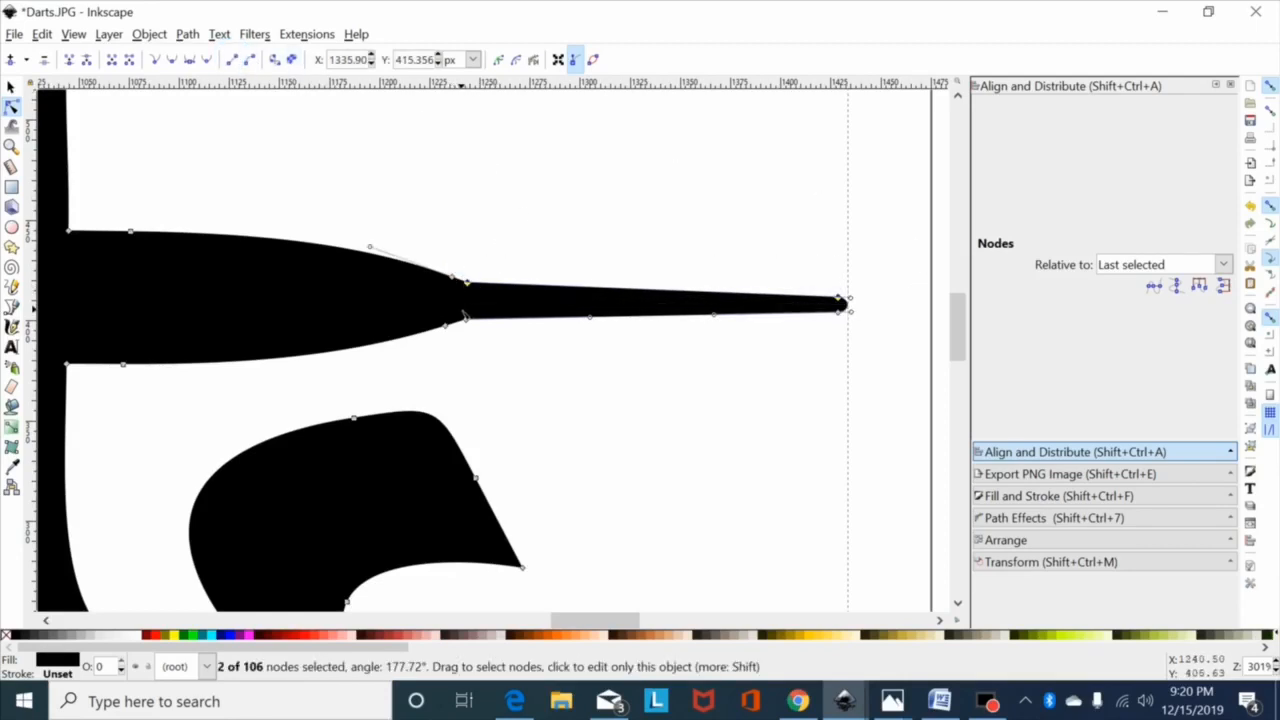
drag(463, 316, 862, 358)
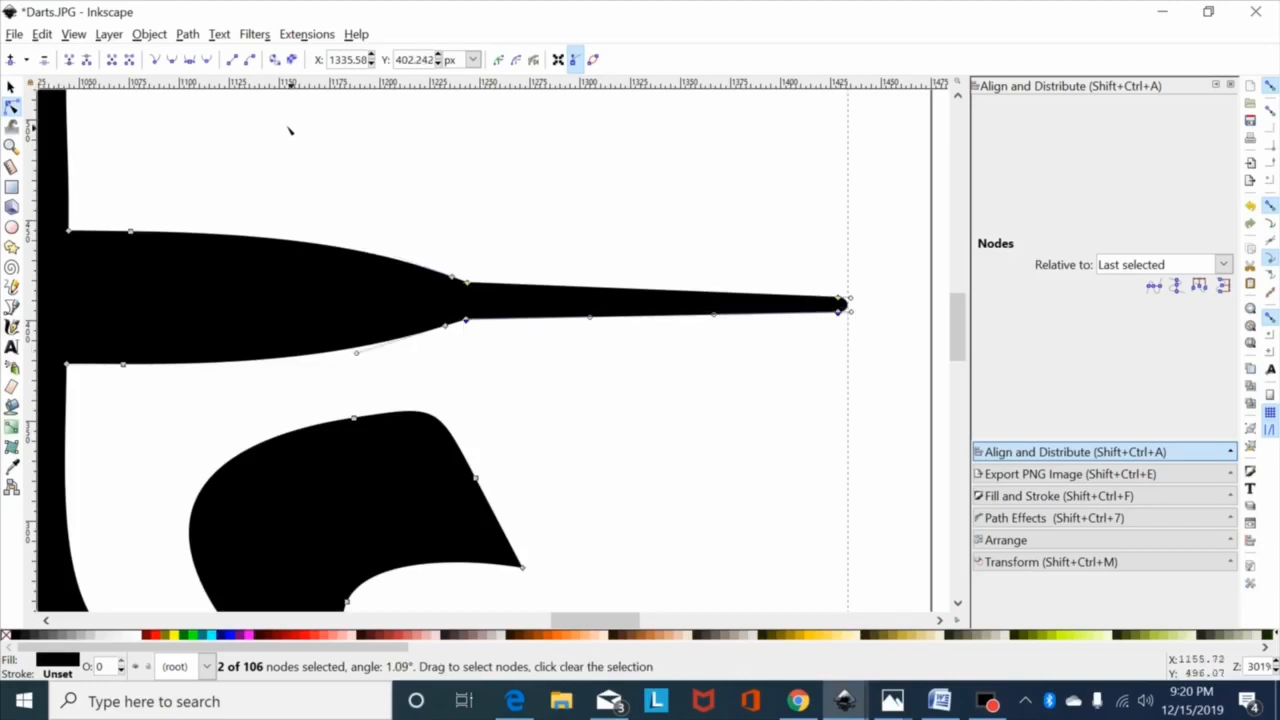
click(237, 61)
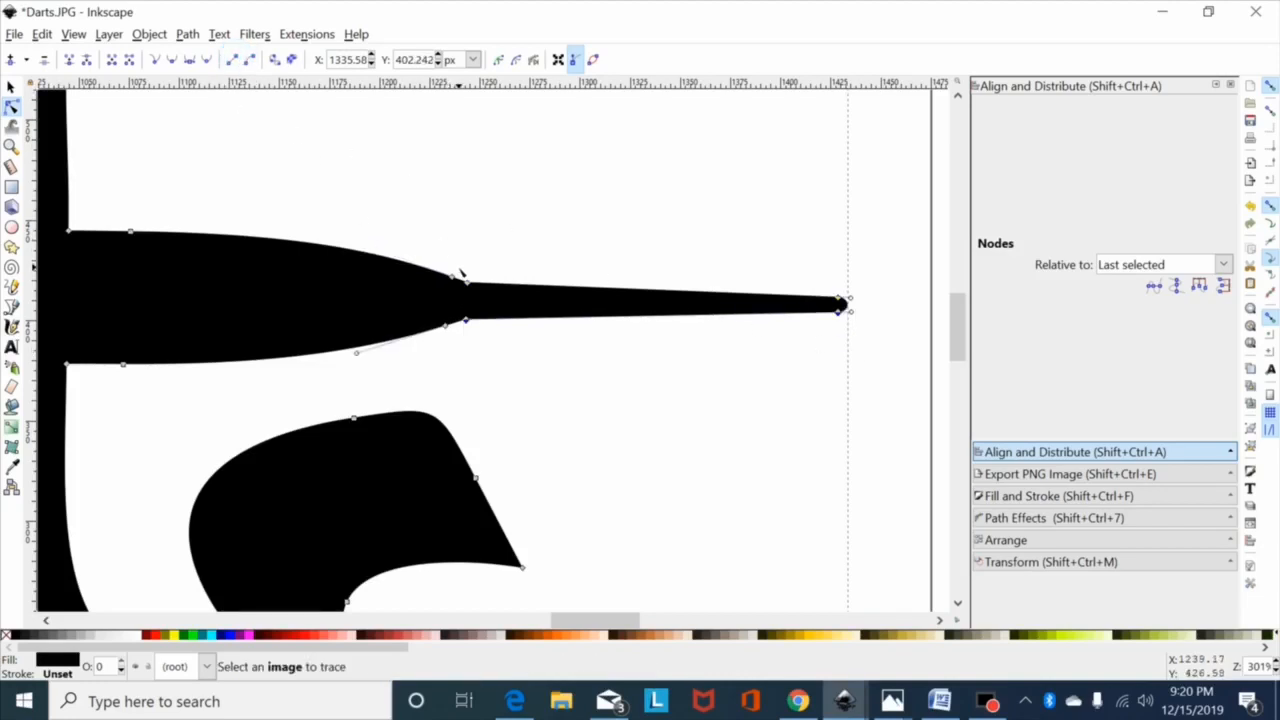
Delete the four extra nodes along the dart's front barrel and reshape its upper curve with the end nodes' handles
drag(461, 272, 406, 348)
drag(281, 190, 129, 380)
key(Delete)
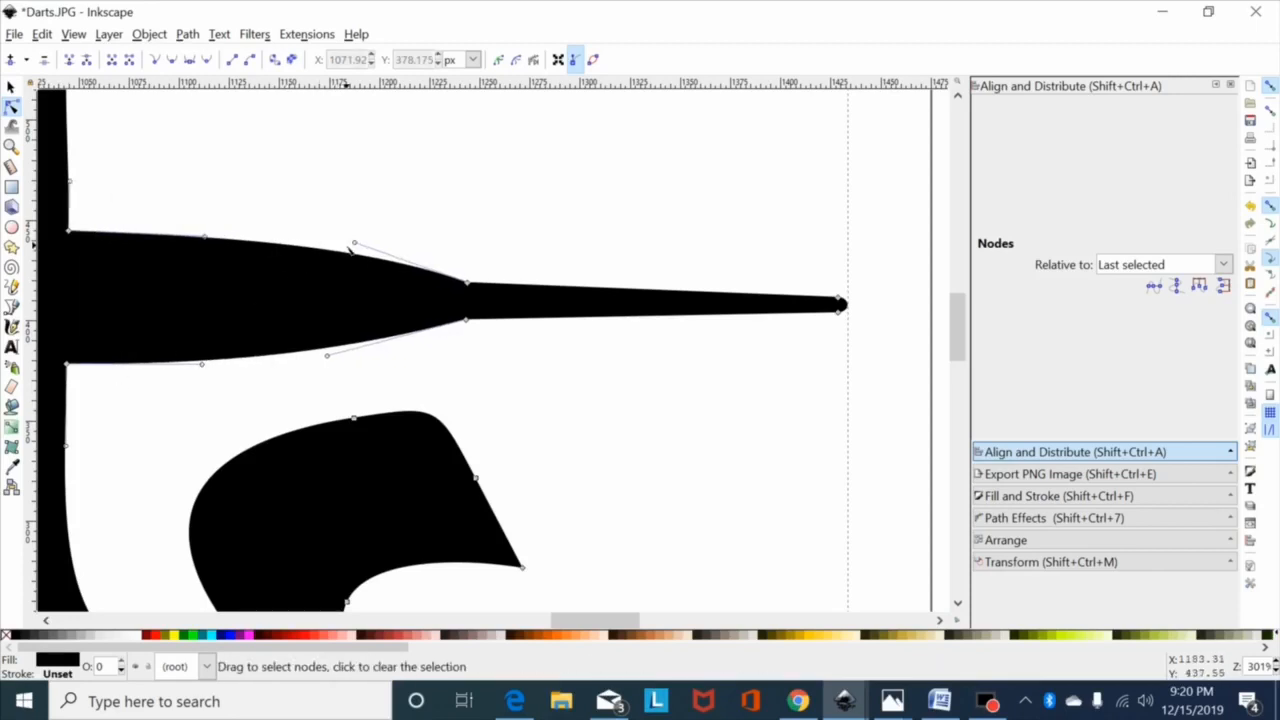
drag(353, 243, 336, 238)
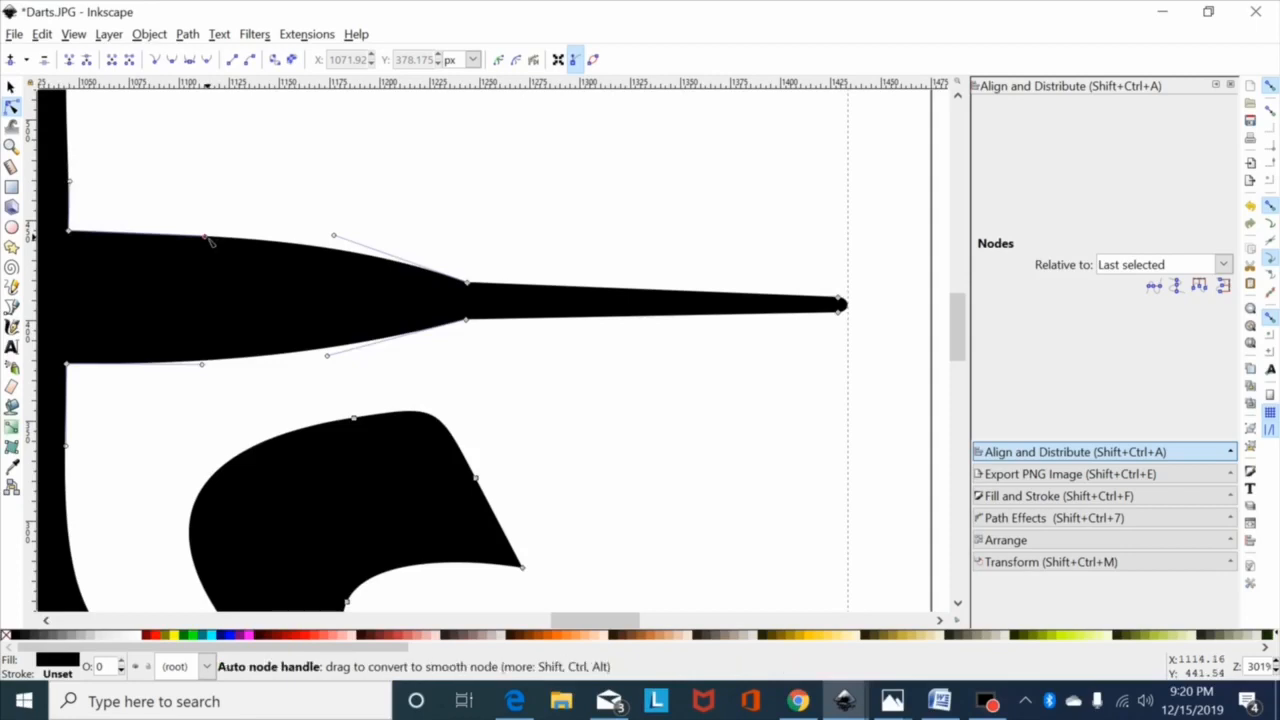
drag(208, 239, 205, 233)
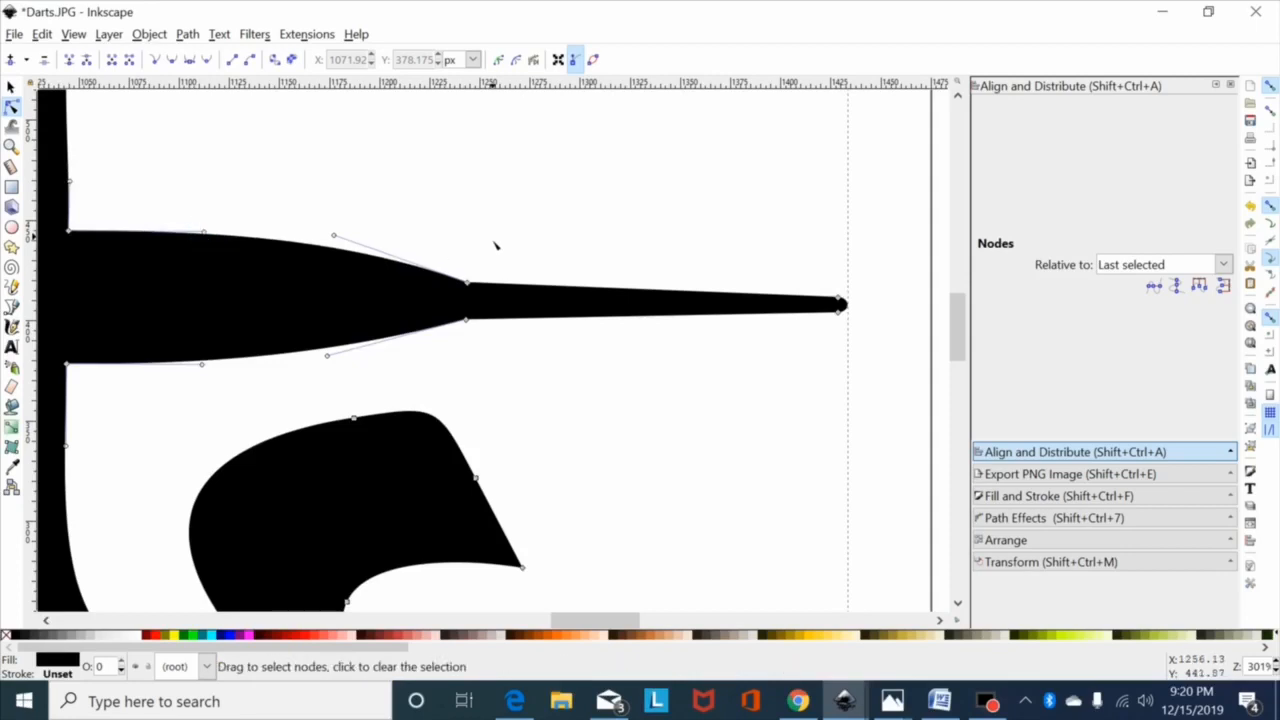
Align the two nodes where the barrel meets the point to a common vertical line and shorten the upper curve's handle
drag(495, 245, 438, 353)
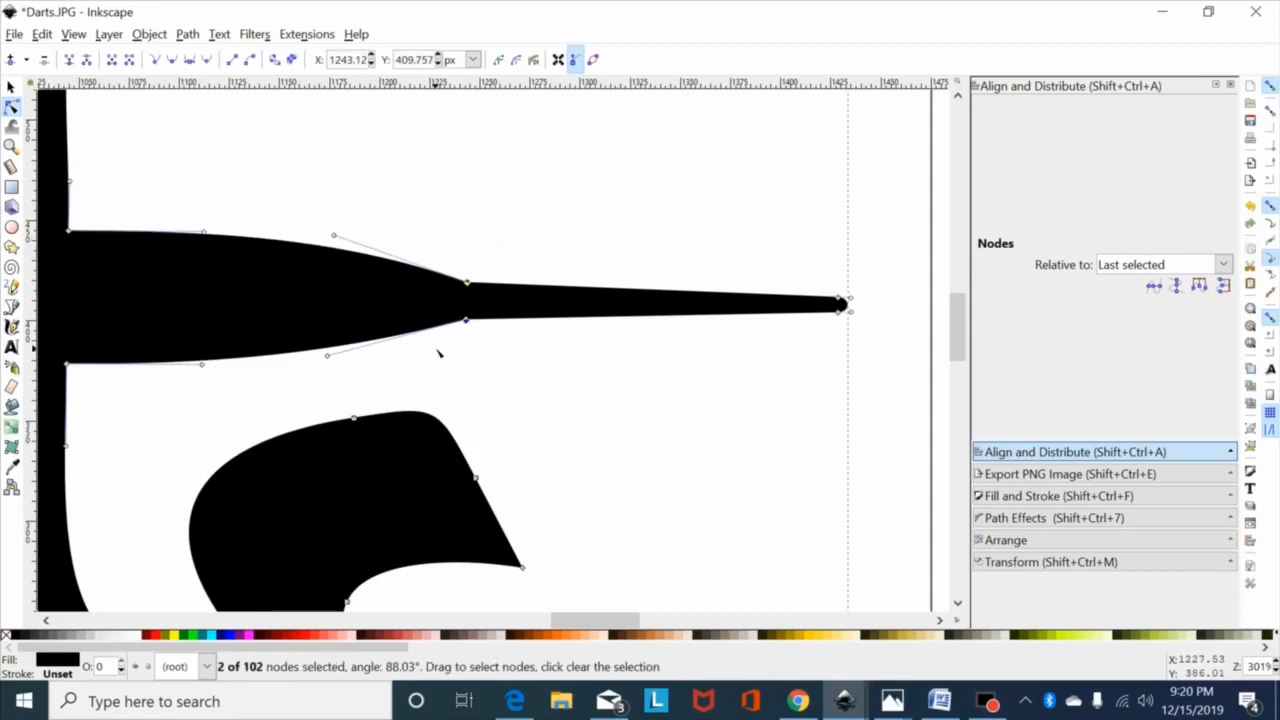
click(1177, 286)
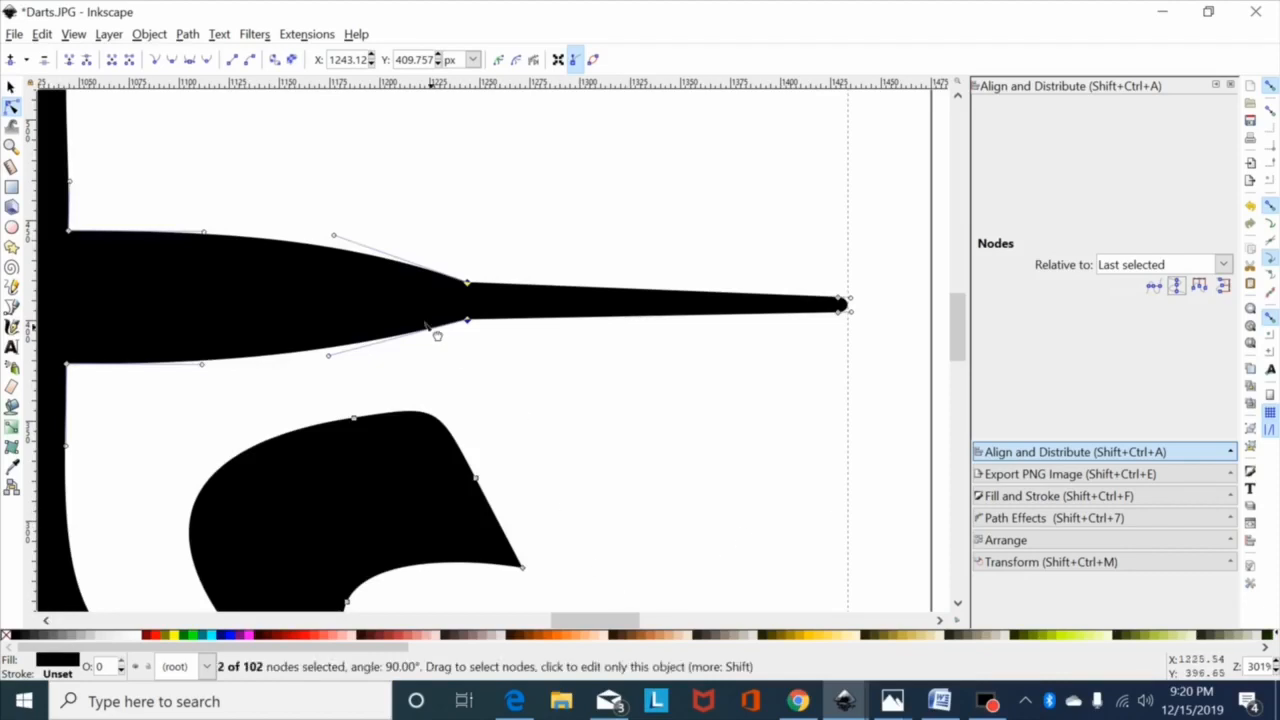
drag(336, 237, 353, 245)
Make the right edge of the "t" stem above the dart a straight line segment
key(minus)
key(minus)
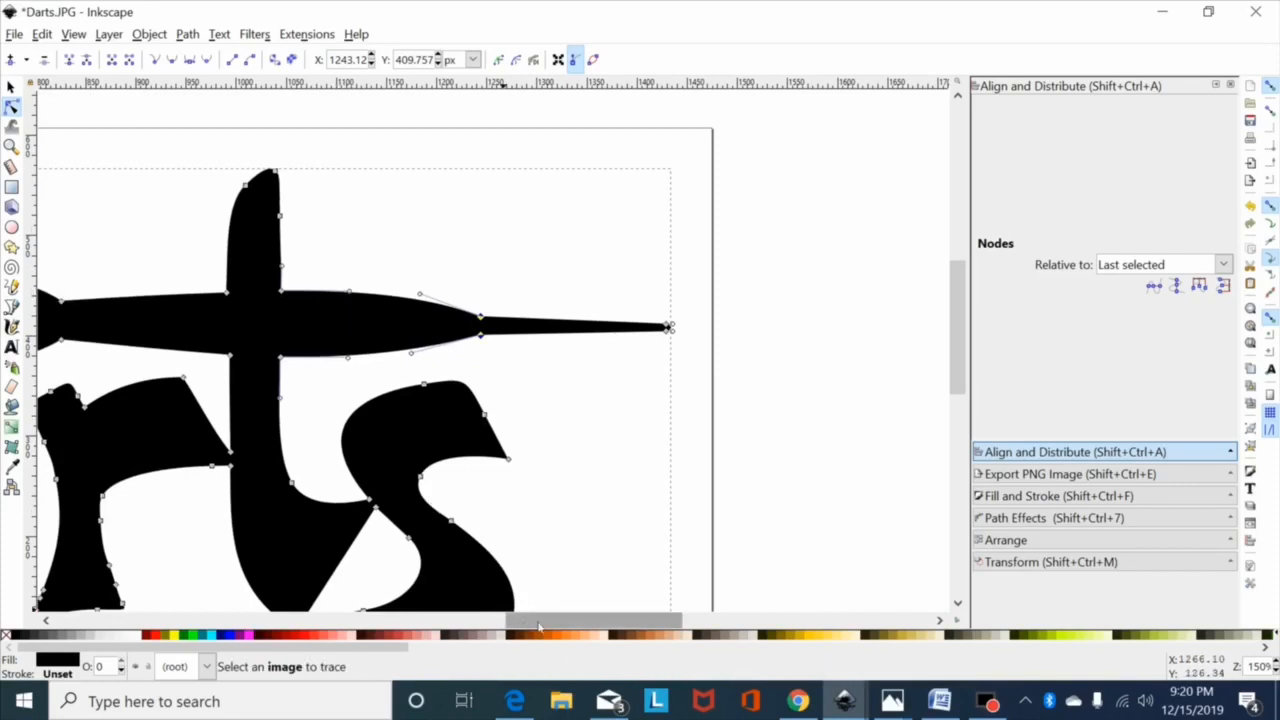
drag(547, 621, 507, 616)
scroll(503, 371, up, 3)
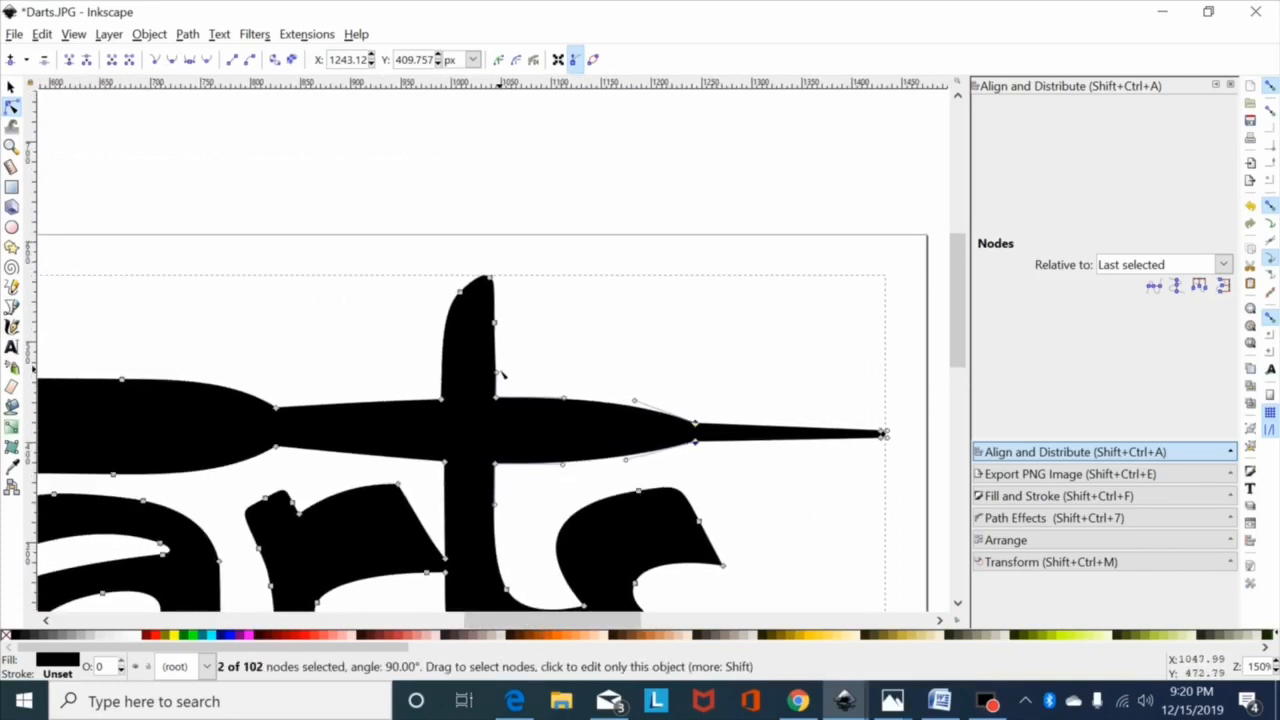
ctrl+scroll(517, 334, up, 2)
scroll(541, 306, down, 1)
drag(526, 248, 423, 454)
click(231, 59)
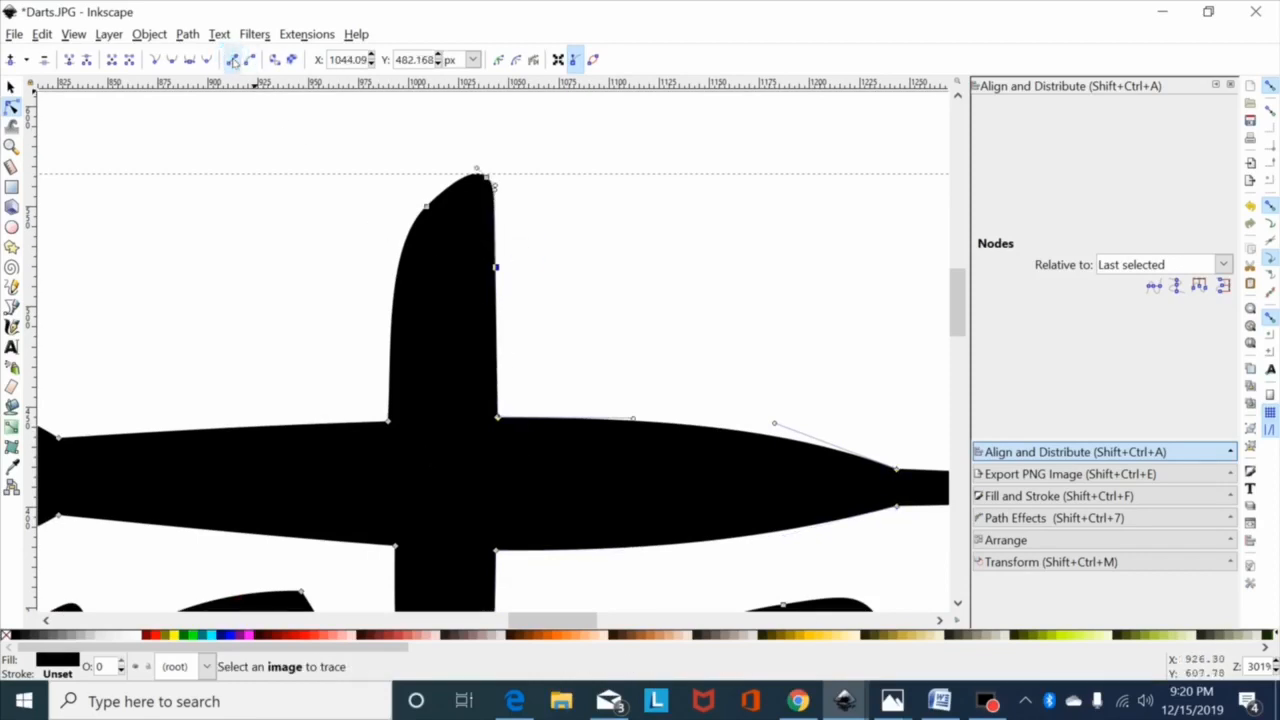
Delete the extra node on the lower edge of the "D" bottom stroke near its left end
ctrl+scroll(455, 450, down, 3)
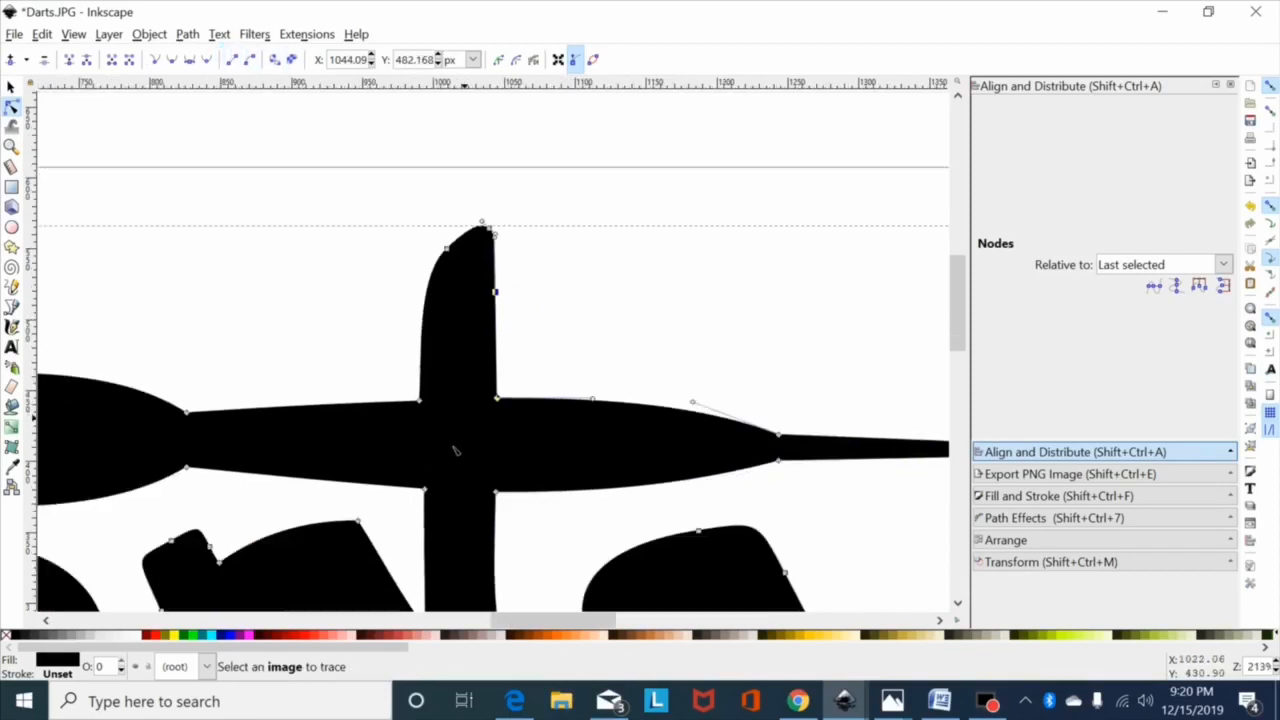
drag(492, 623, 336, 621)
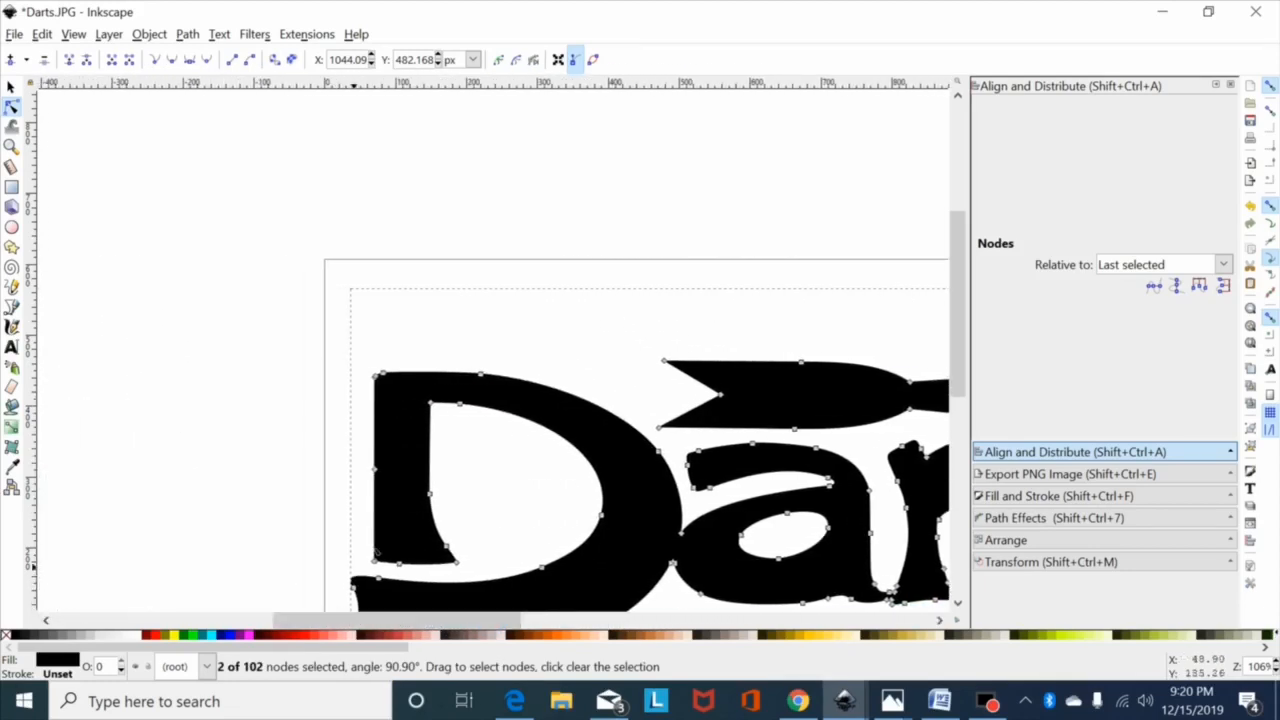
scroll(590, 500, down, 5)
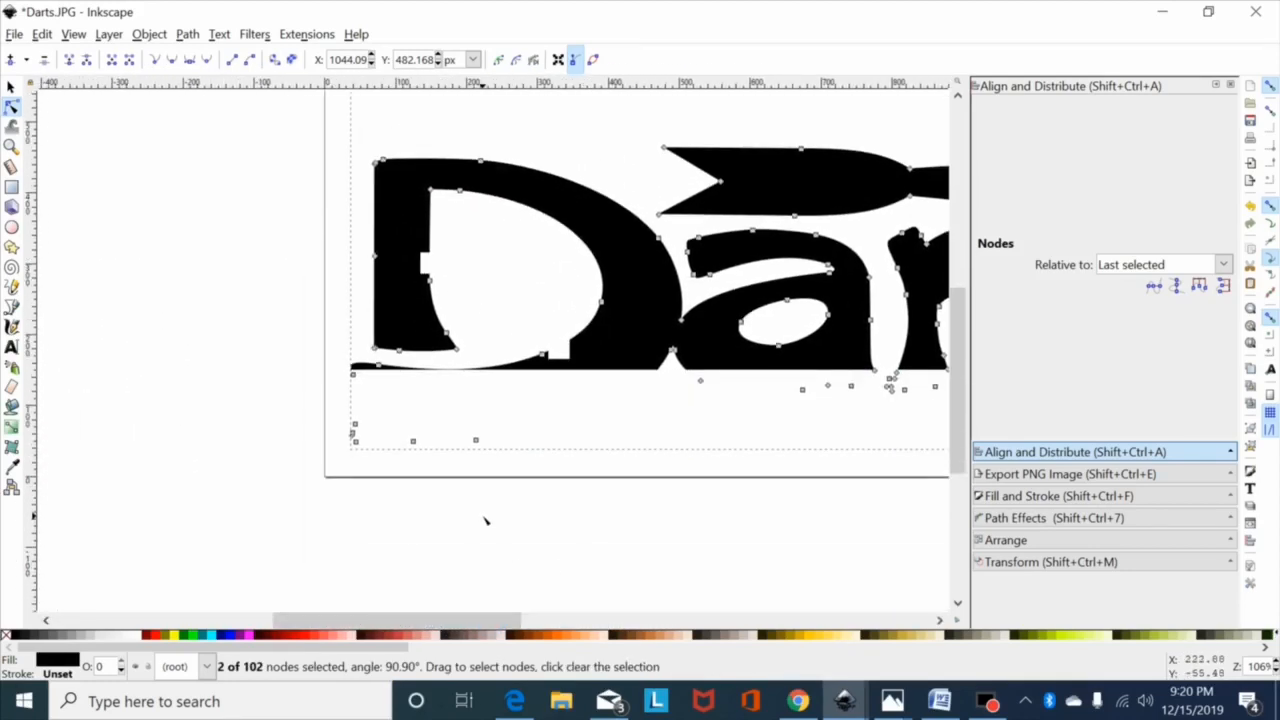
ctrl+scroll(485, 520, up, 2)
drag(414, 472, 301, 563)
key(Delete)
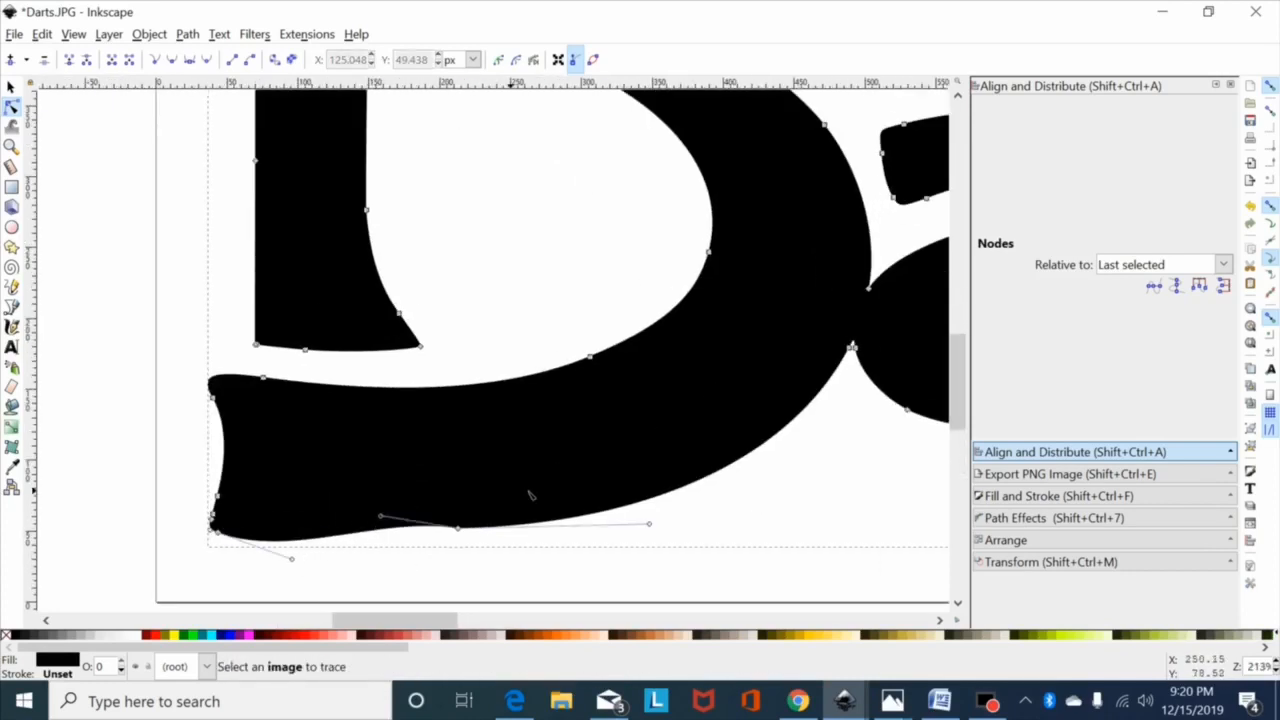
Make the two nodes on the lower edge of the "D" bottom stroke smooth and adjust their handles to flatten the curve
drag(488, 506, 220, 587)
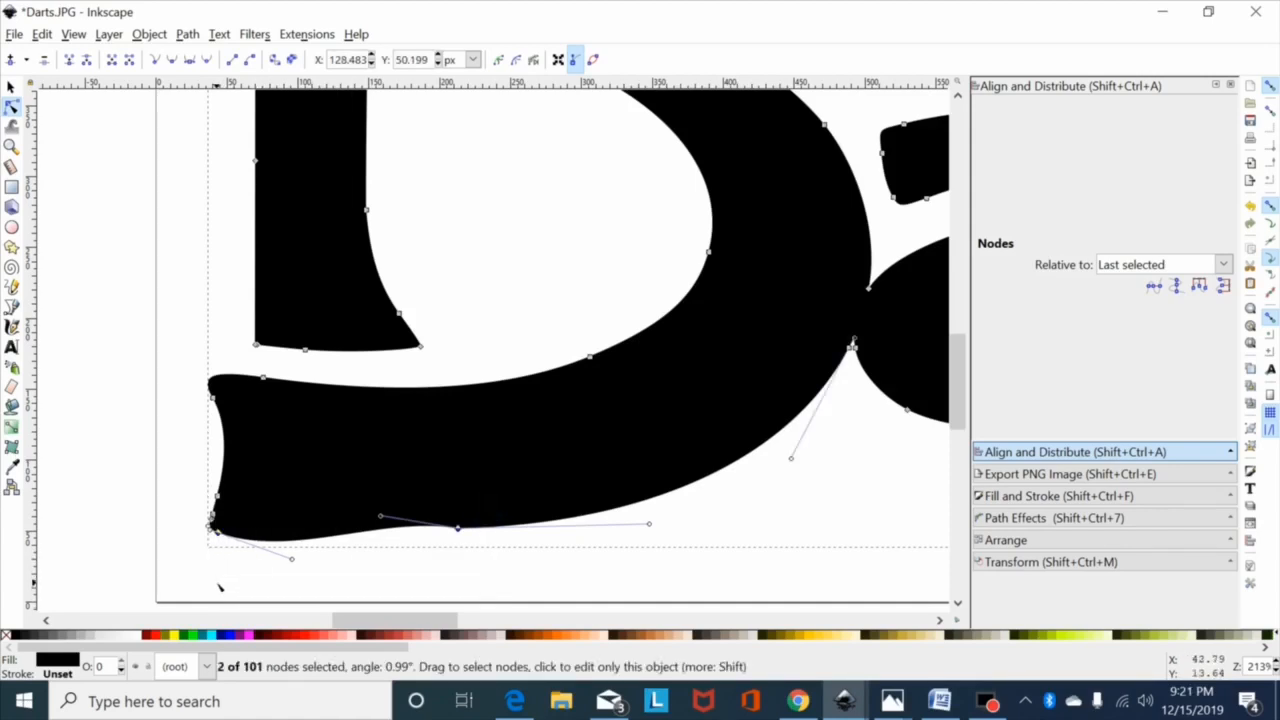
click(176, 60)
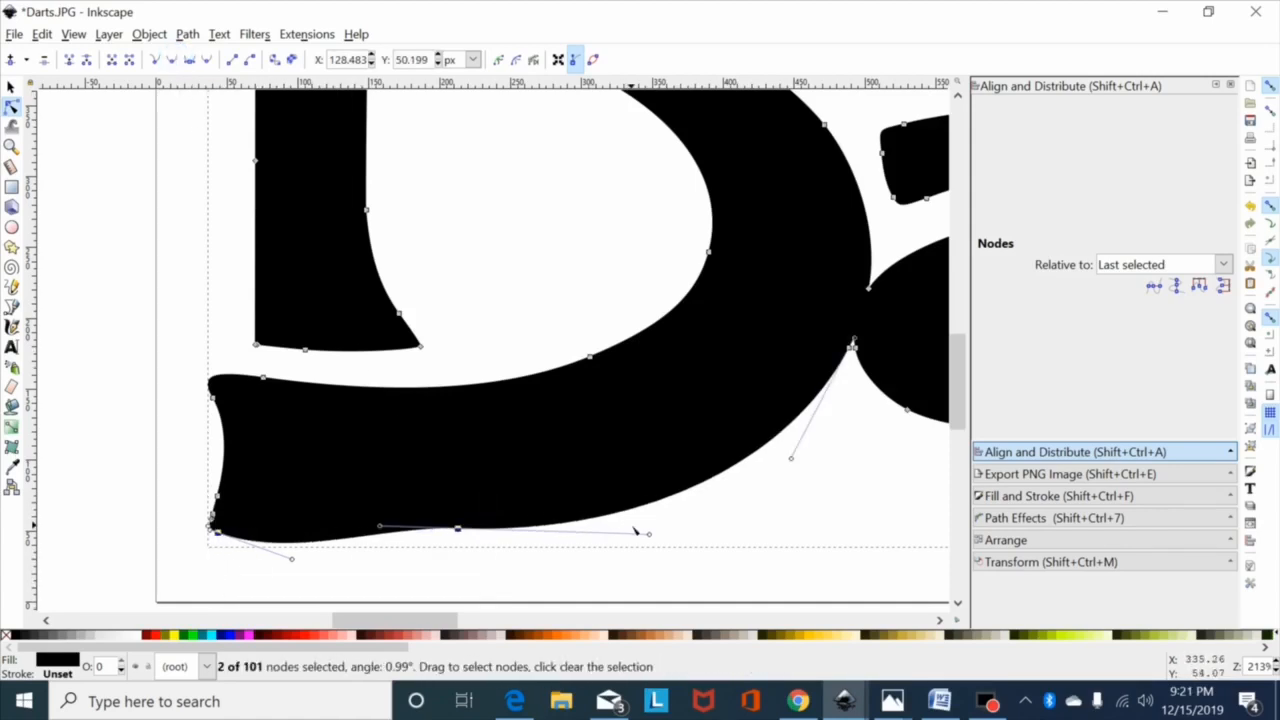
drag(649, 538, 649, 522)
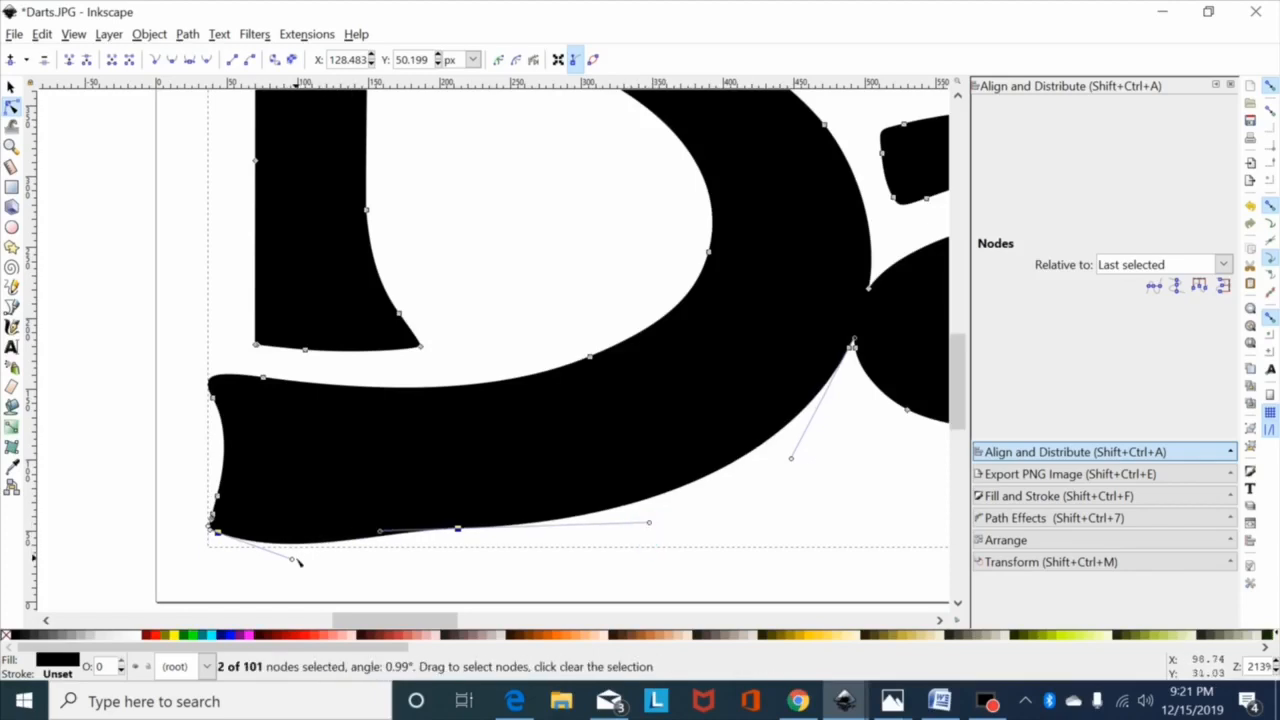
drag(291, 558, 300, 533)
Insert a node on the lower edge near the "D" bottom stroke's lower-left corner and delete the extra nodes around that corner
drag(398, 621, 368, 621)
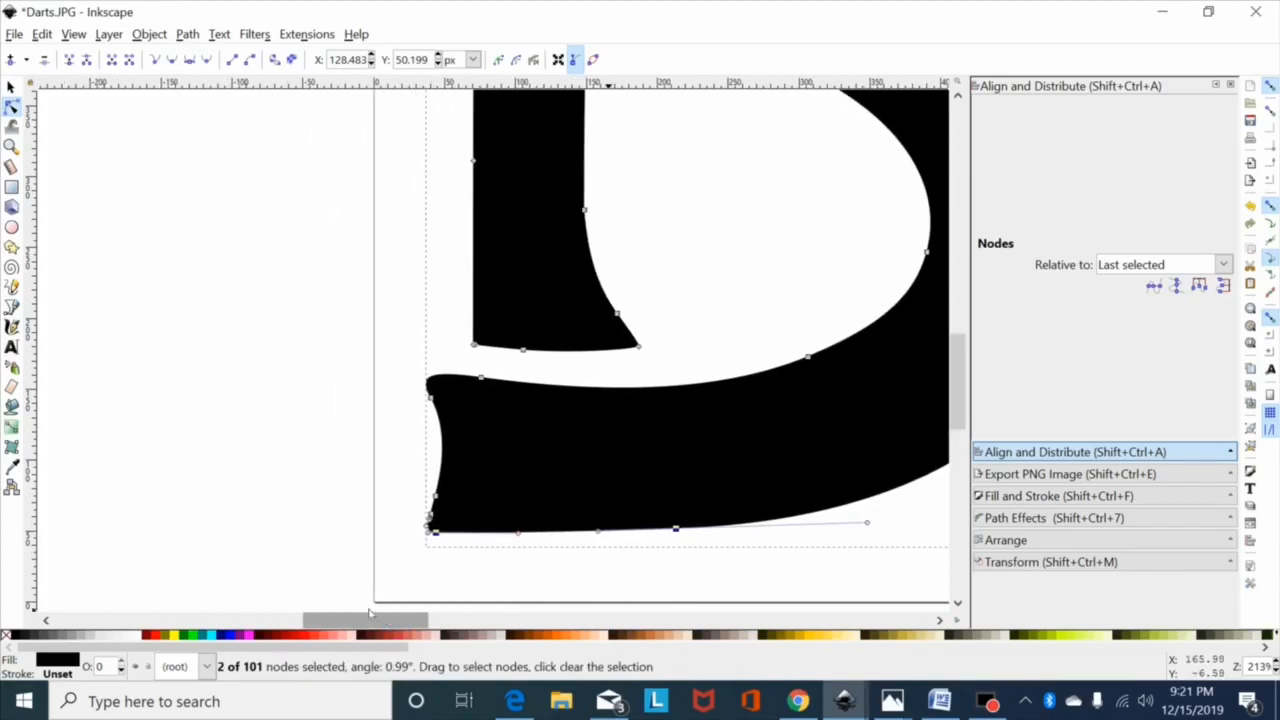
scroll(385, 570, down, 2)
key(plus)
scroll(436, 486, down, 4)
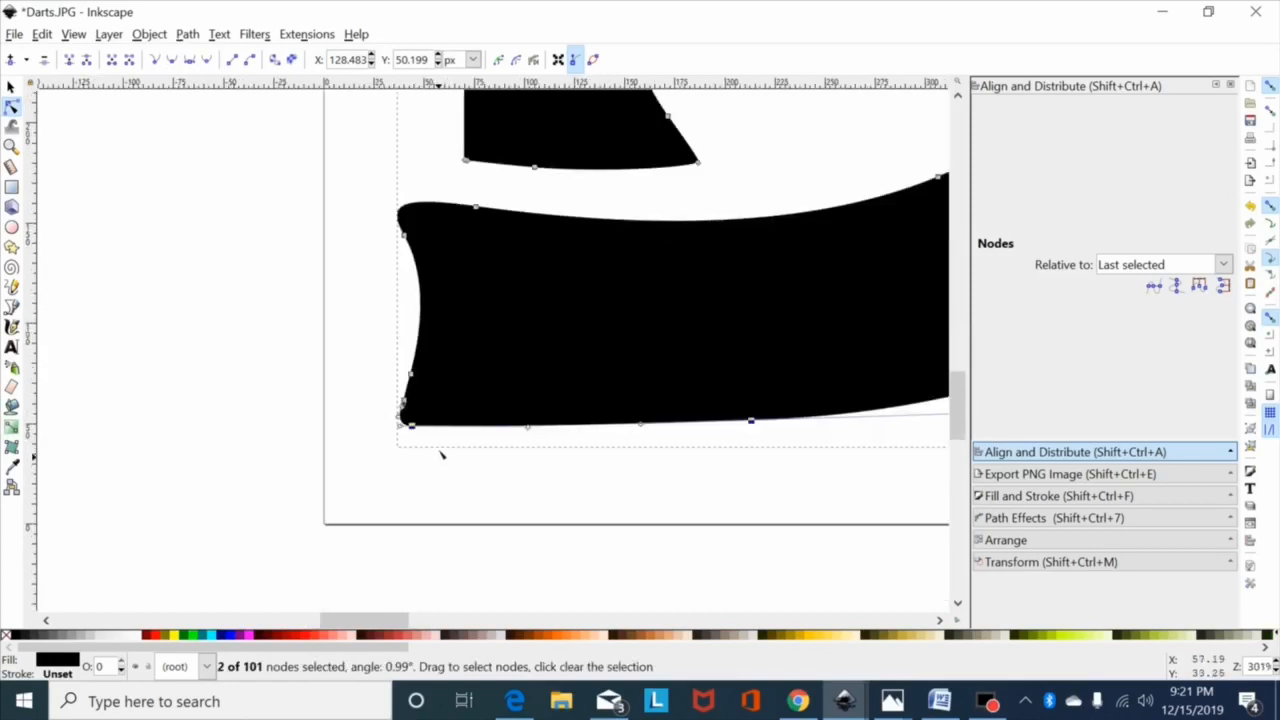
double_click(438, 425)
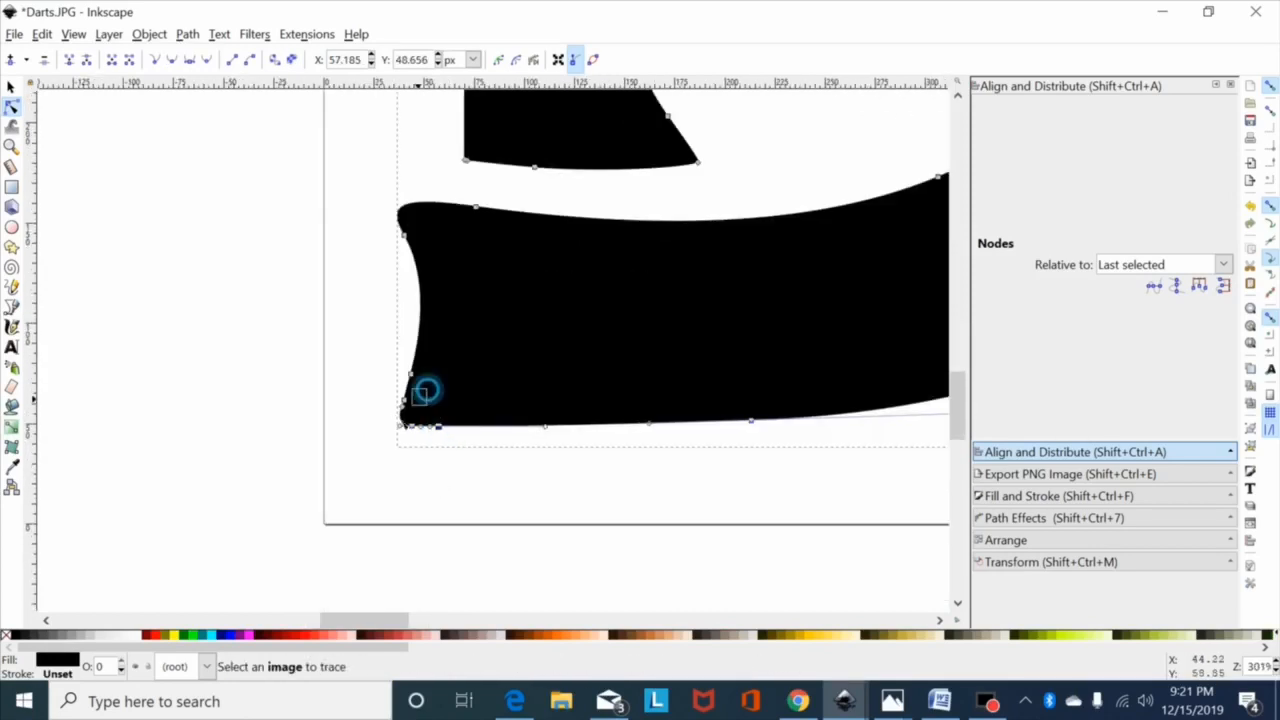
drag(427, 389, 386, 443)
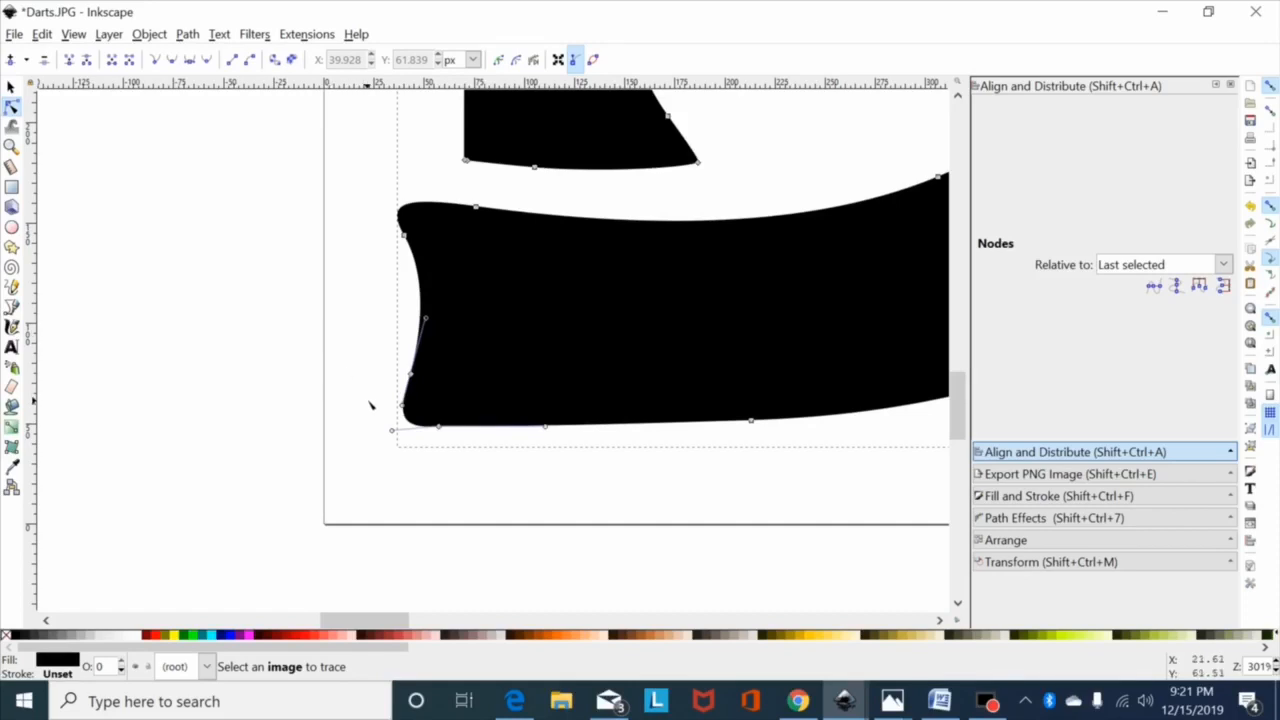
Level the handle at the "D" bottom stroke's lower-left corner and smooth the three nodes along its lower edge
drag(391, 431, 392, 425)
drag(357, 343, 895, 505)
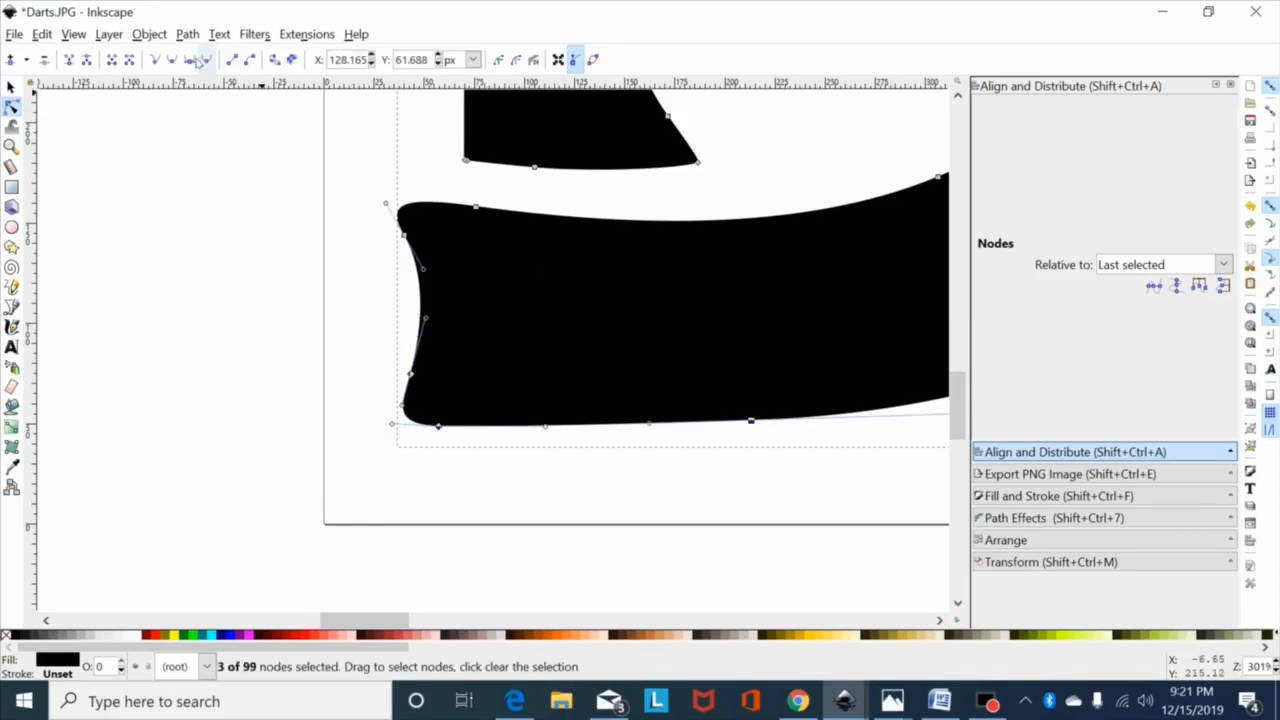
Delete the extra node on the lower edge of the "D" stem's foot and adjust the remaining handle to even out the curve
scroll(445, 190, up, 4)
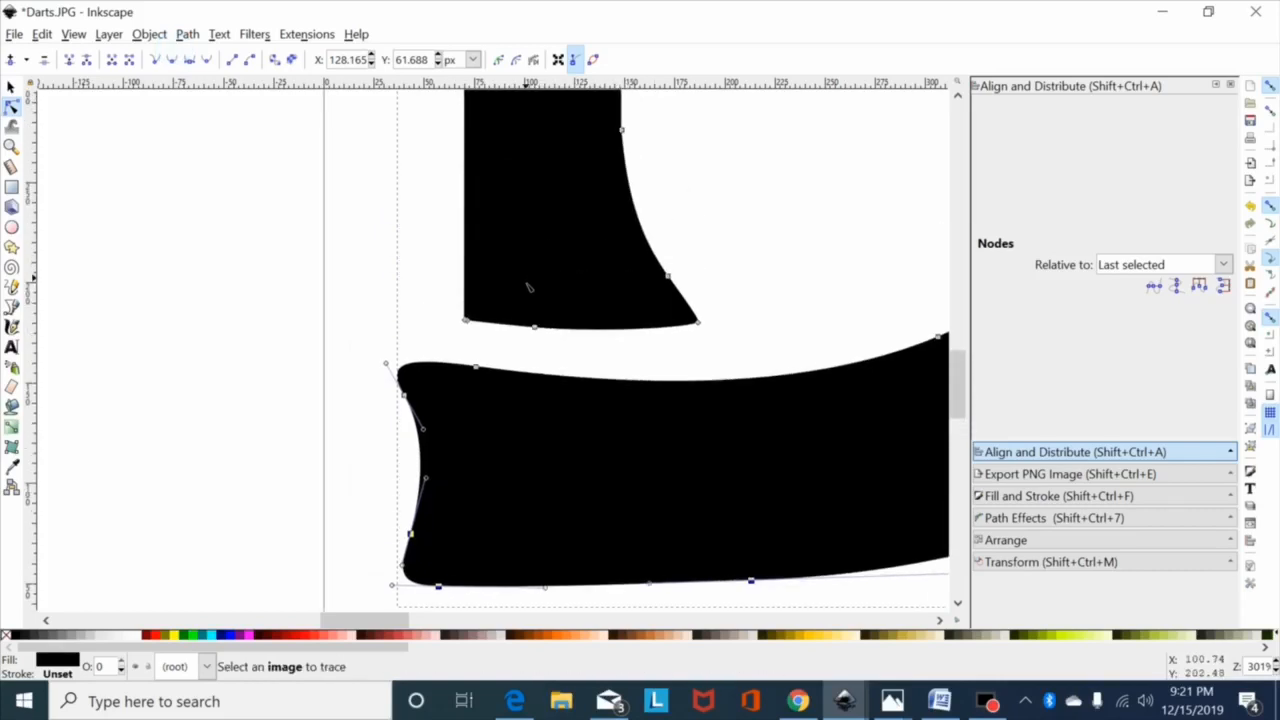
drag(608, 285, 470, 354)
drag(496, 305, 471, 331)
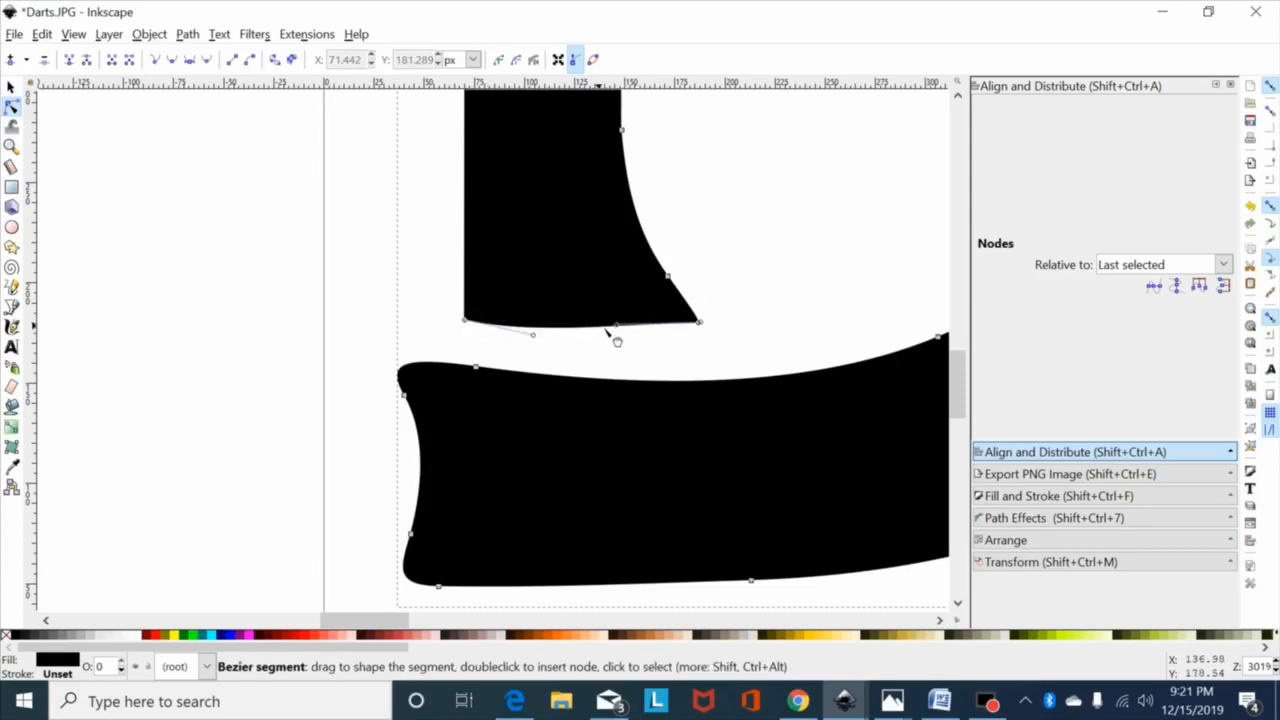
drag(620, 330, 634, 331)
Delete the extra nodes on the inner side of the "D" stem's foot, keeping only the cusp node at its tip
scroll(706, 311, up, 2)
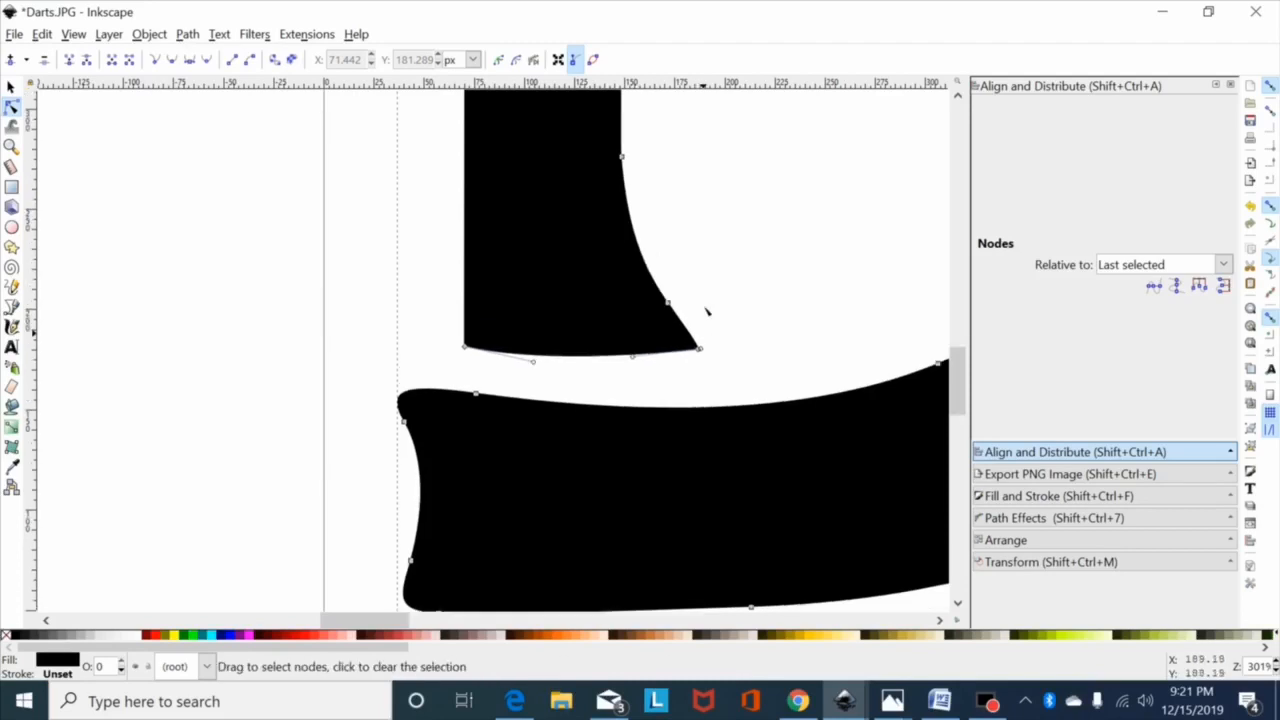
key(minus)
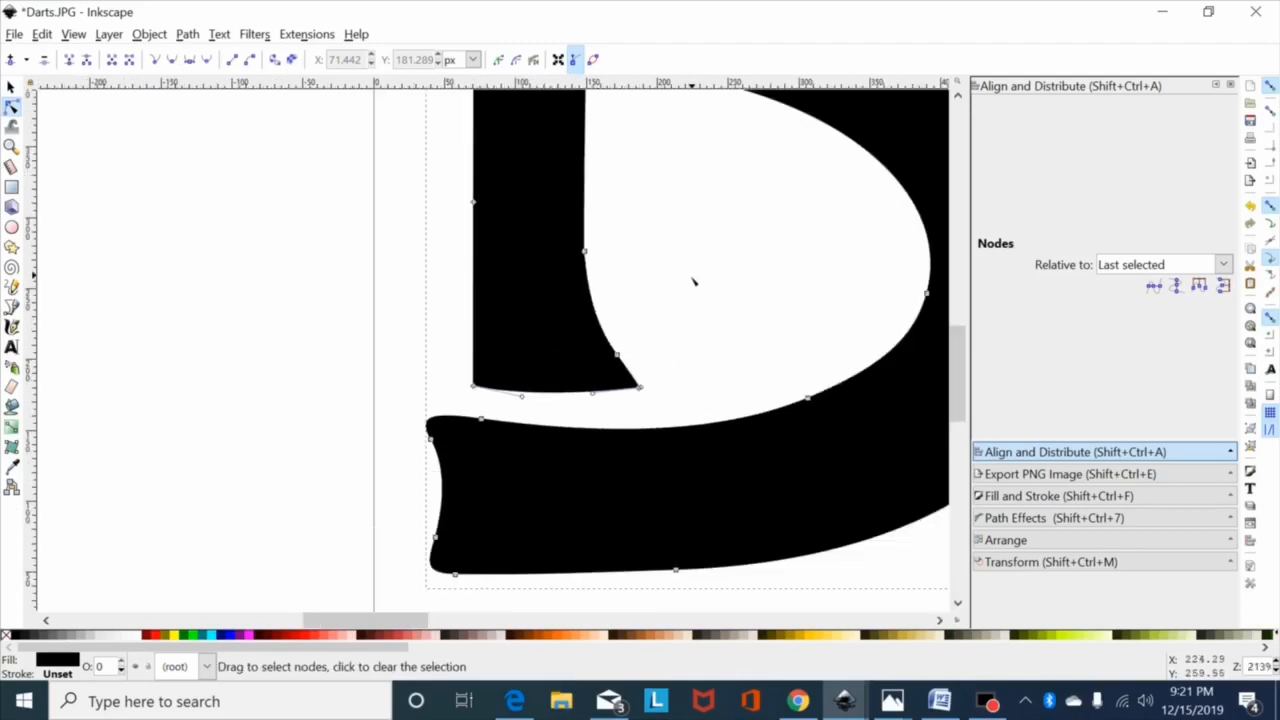
drag(692, 281, 578, 392)
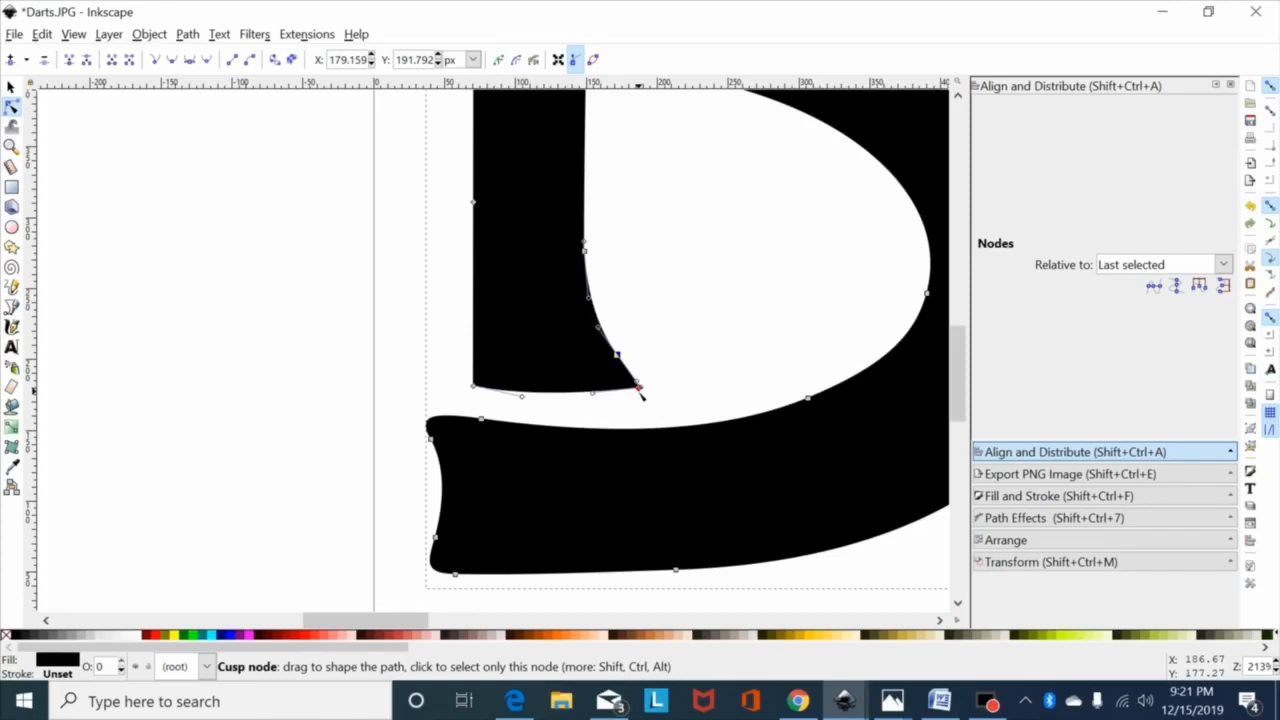
click(639, 388)
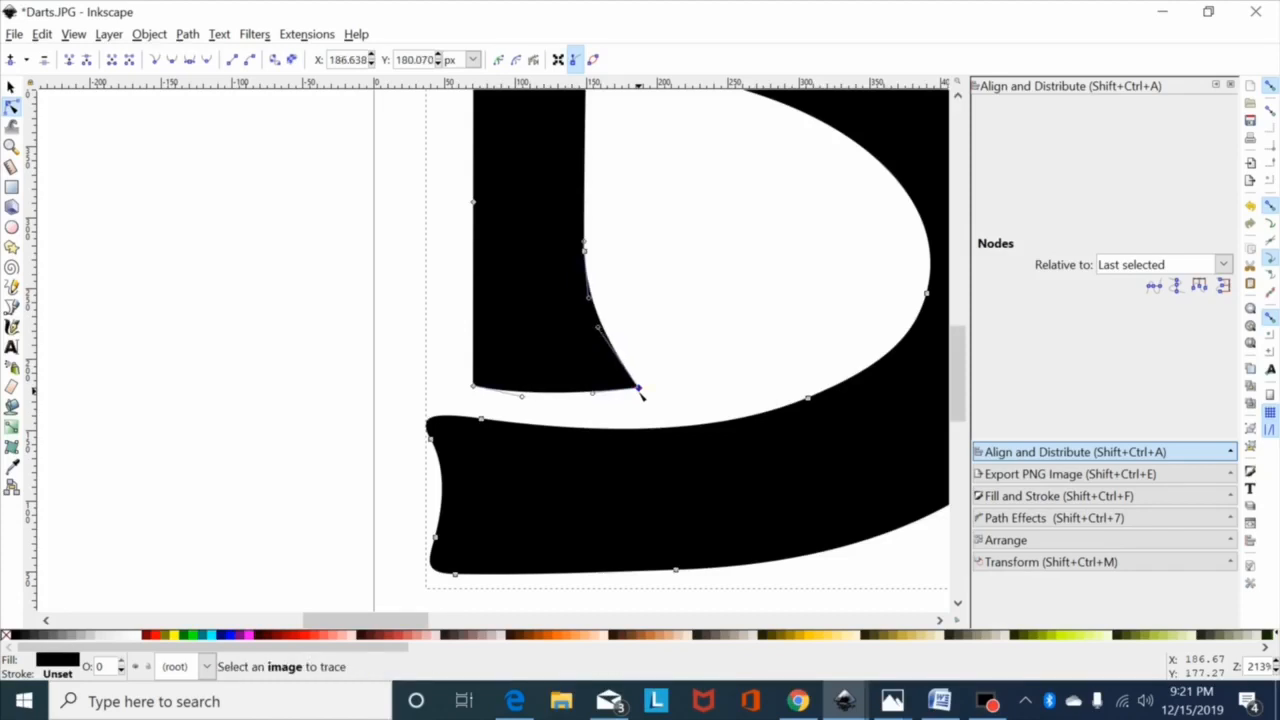
Insert a node near the top of the "D" stem's left edge, delete the middle node and make the edge a straight line
scroll(645, 360, up, 3)
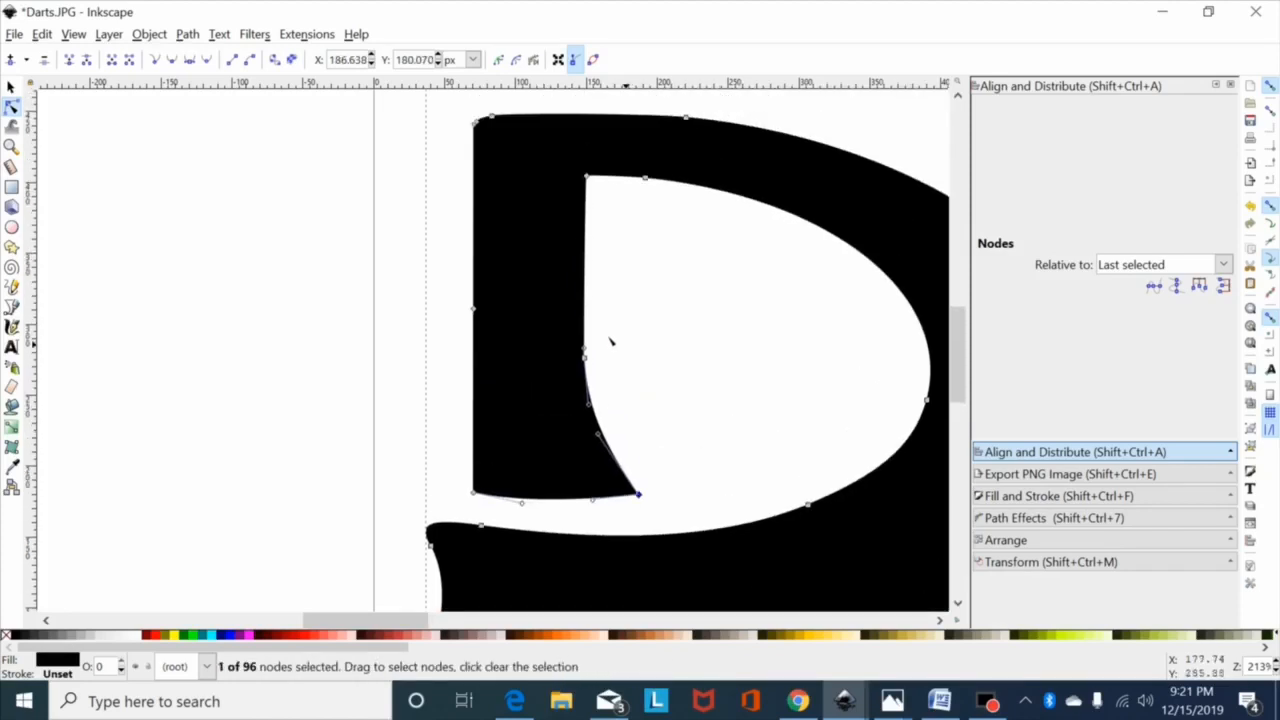
click(474, 138)
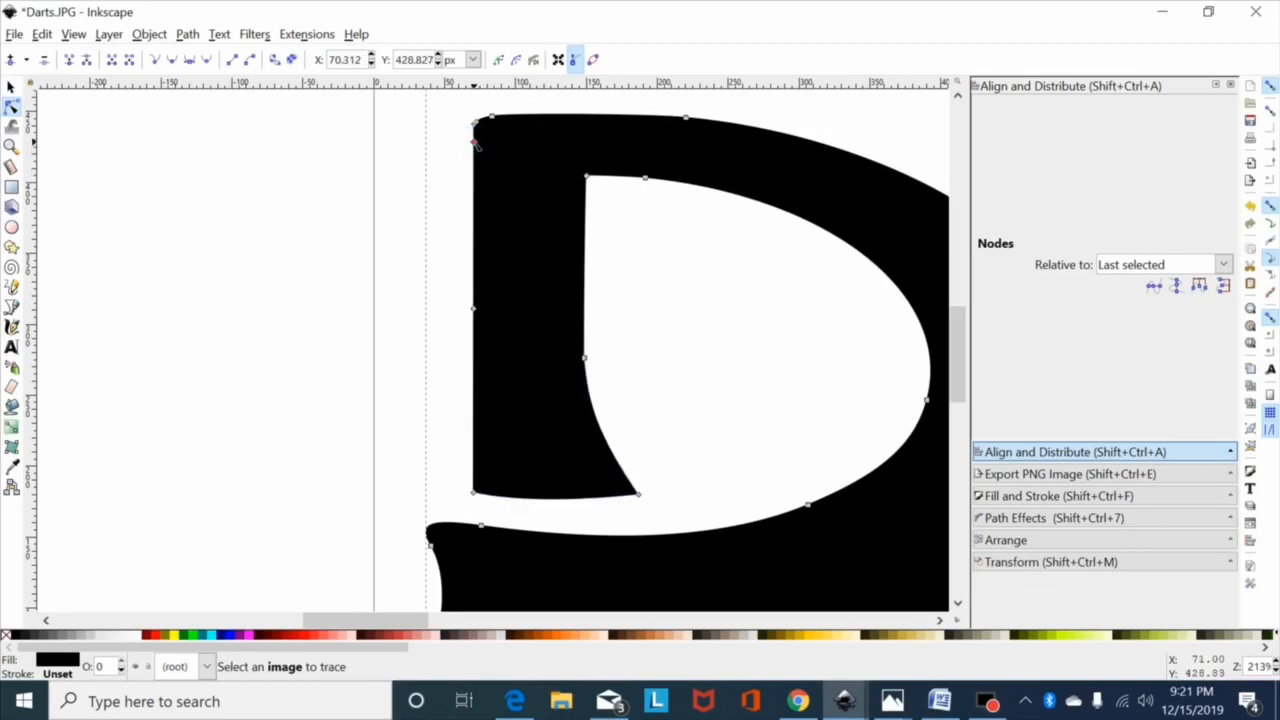
drag(519, 229, 445, 347)
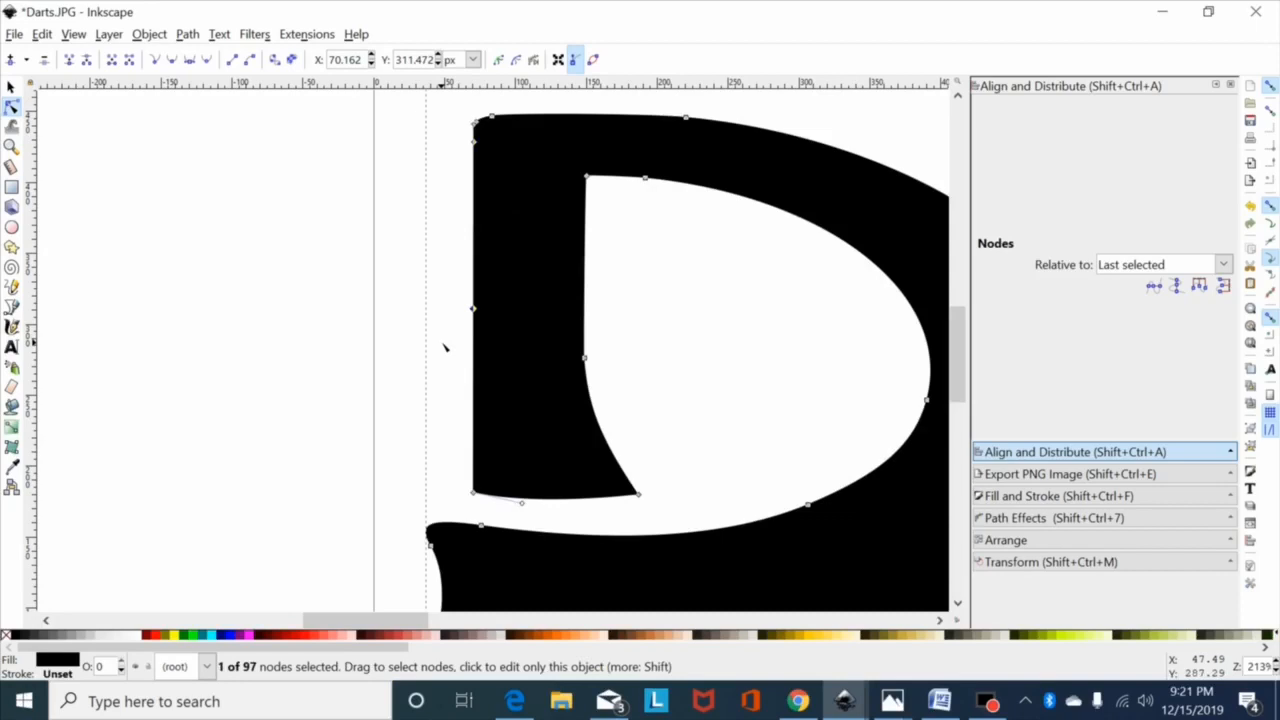
click(445, 347)
drag(453, 133, 507, 511)
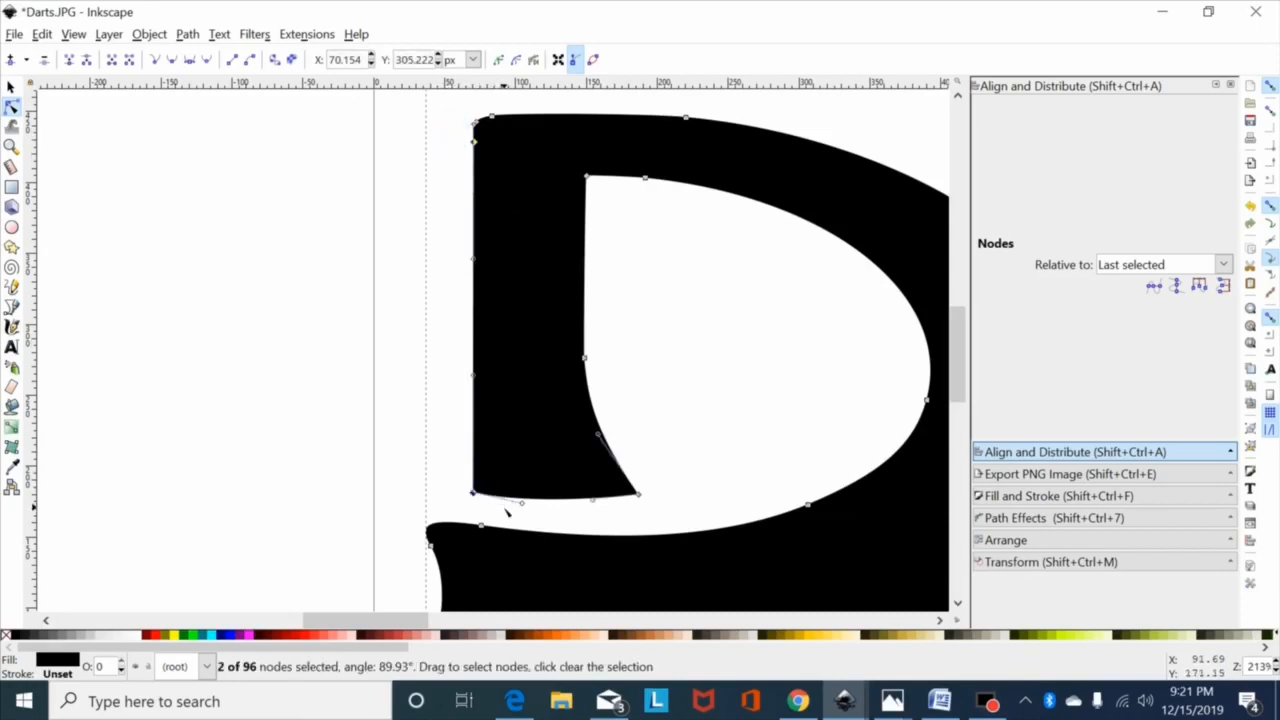
click(232, 59)
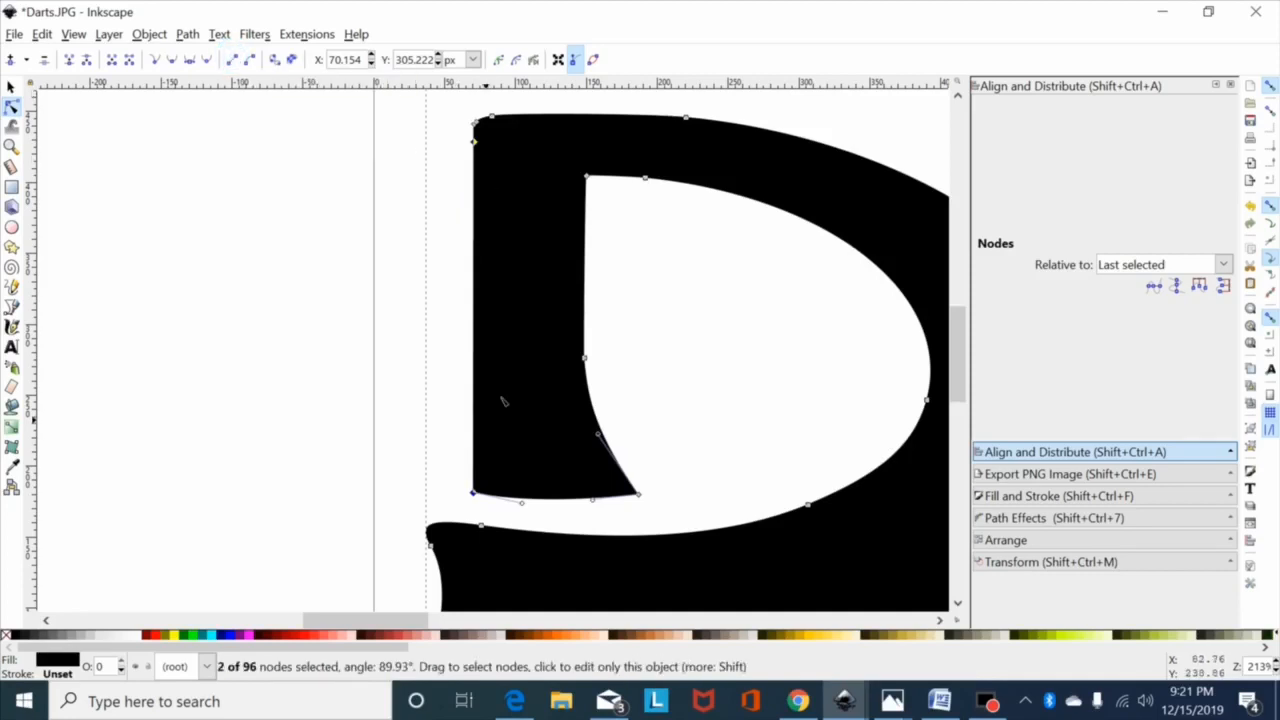
Delete the two extra nodes at the "D" upper-left corner and make the two neighbouring nodes smooth
scroll(510, 320, up, 3)
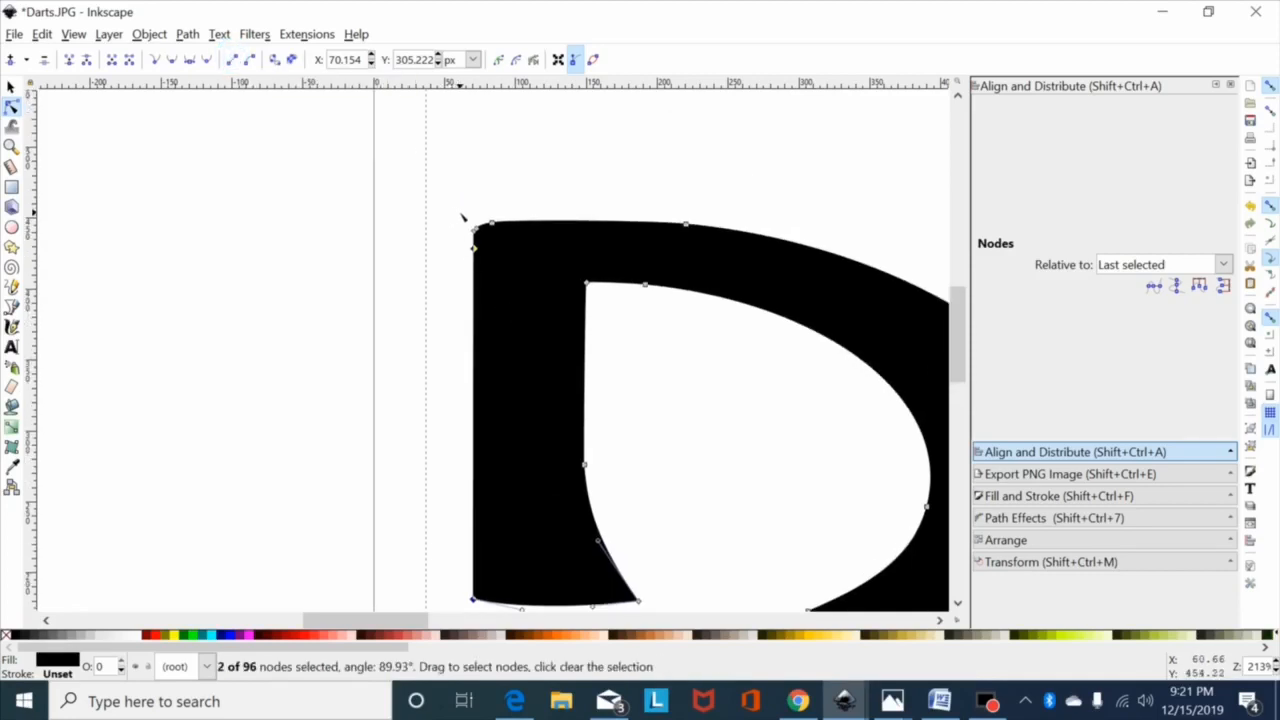
drag(462, 216, 481, 239)
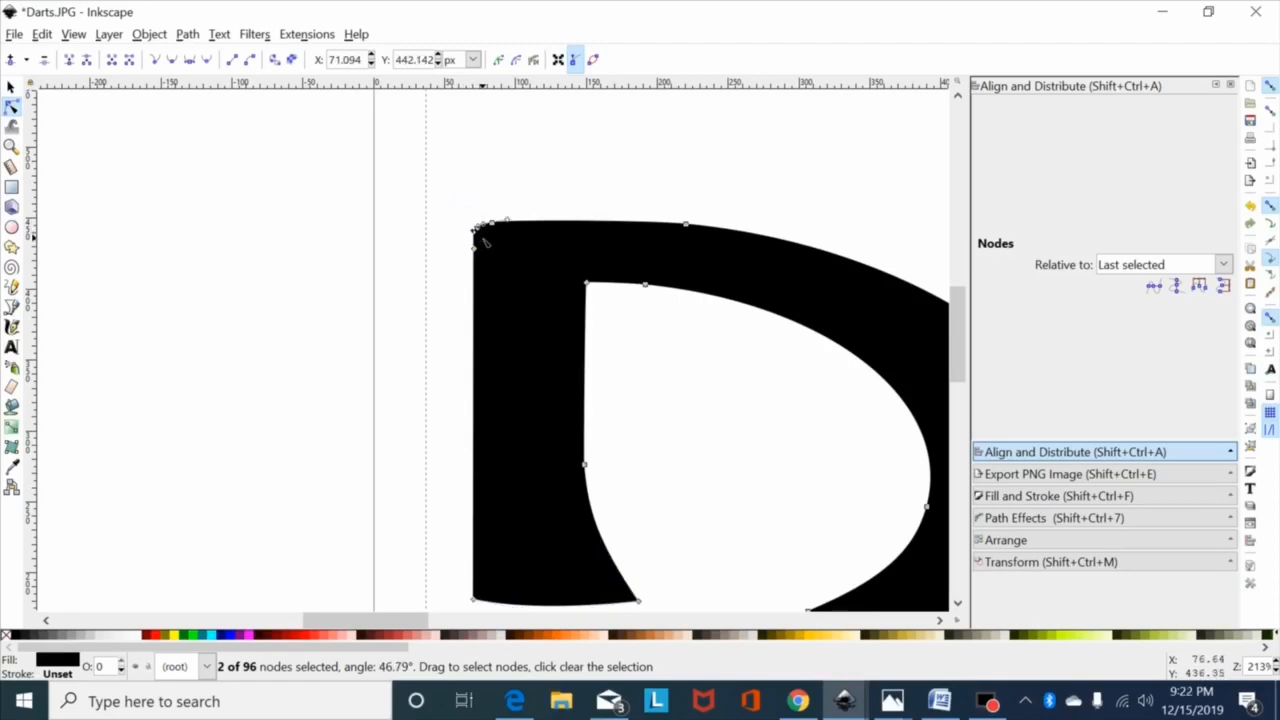
click(535, 194)
drag(535, 194, 451, 287)
click(171, 58)
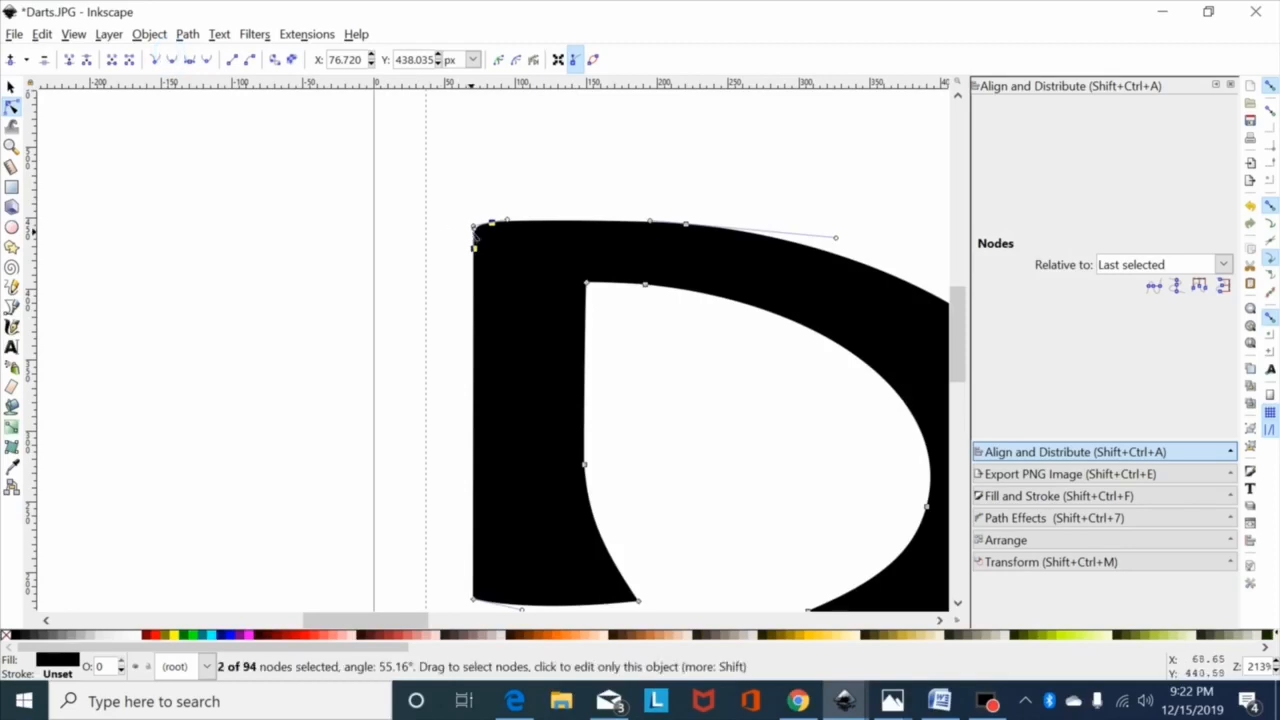
Make the four nodes along the top edge and the inner curve of the "D" bowl smooth
scroll(660, 292, down, 1)
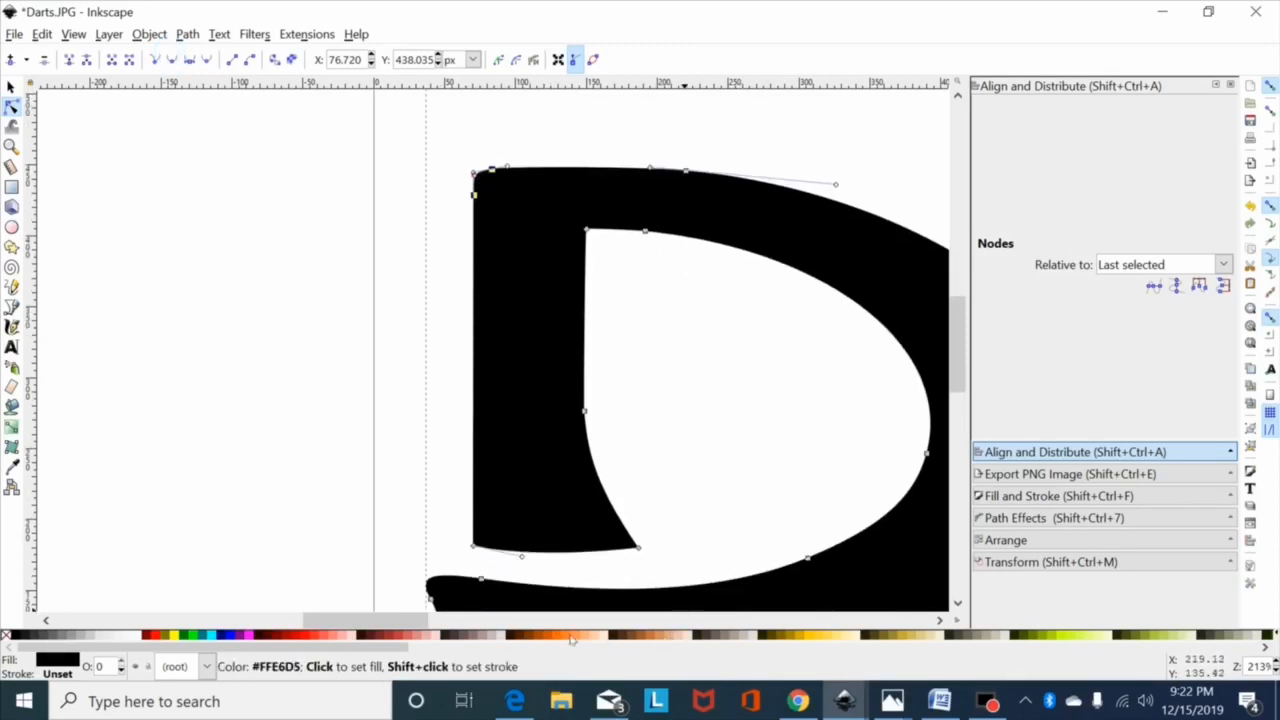
drag(424, 622, 466, 622)
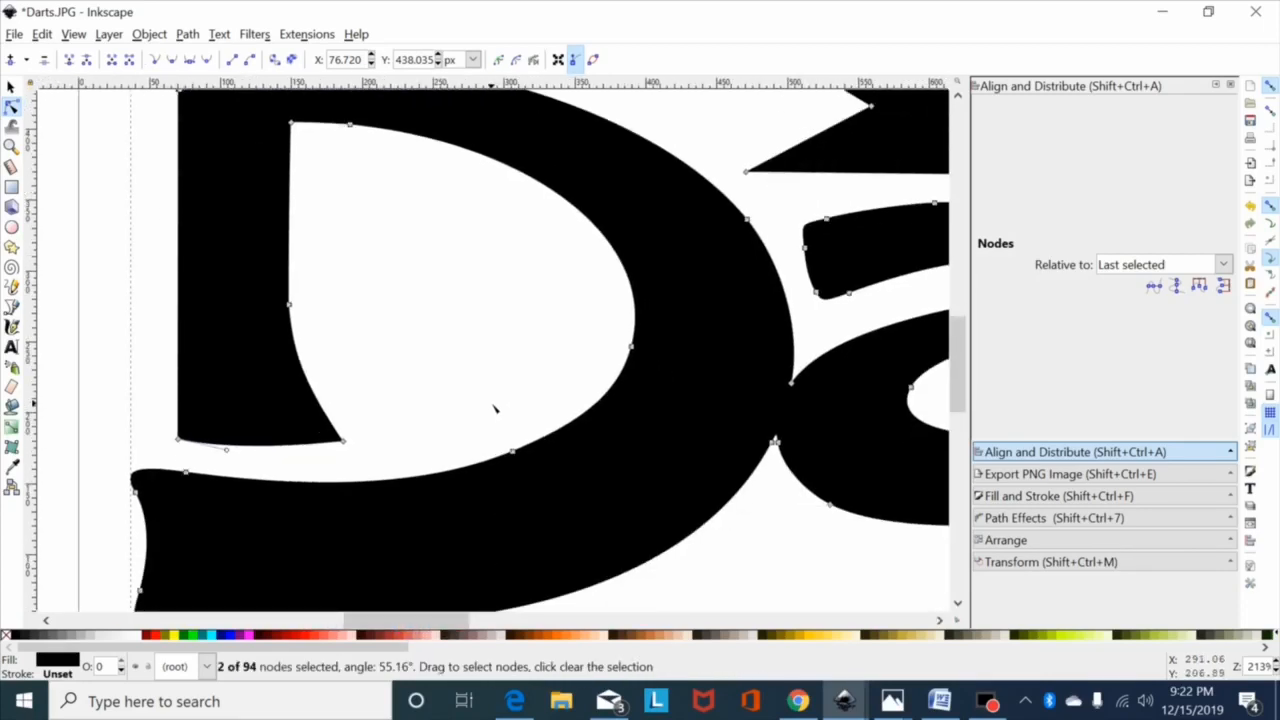
ctrl+scroll(494, 346, down, 1)
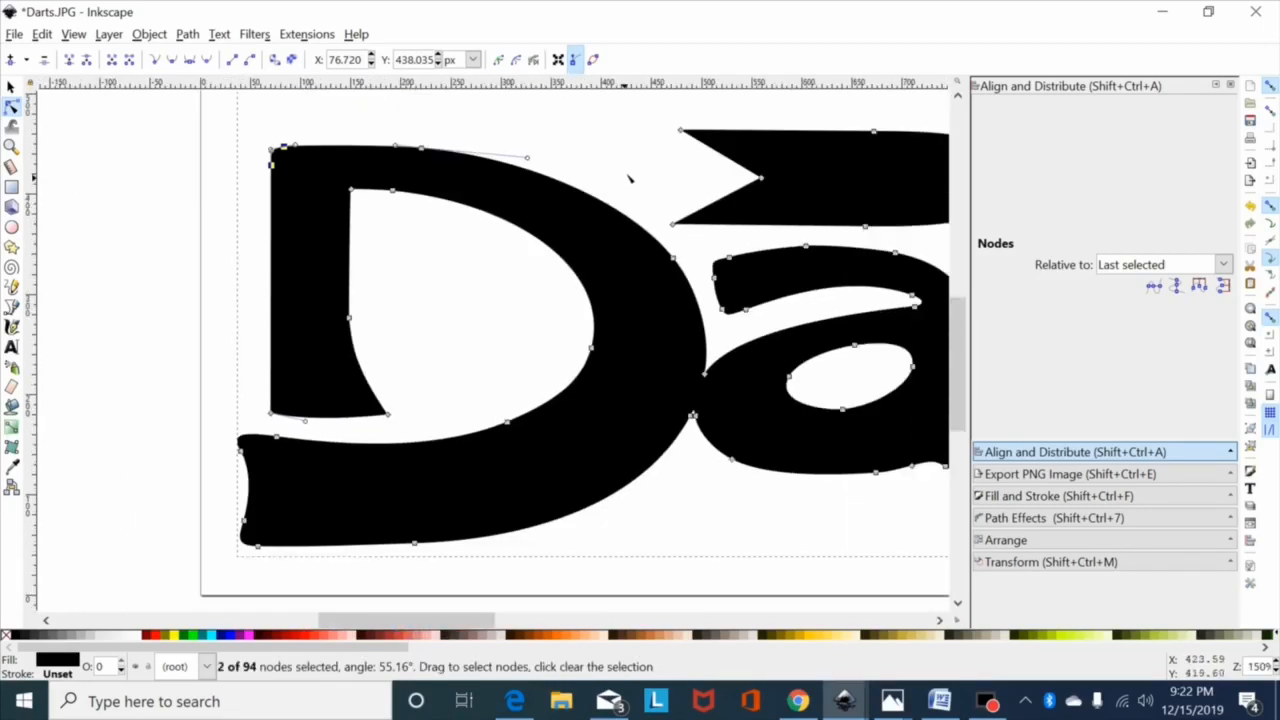
drag(615, 110, 395, 486)
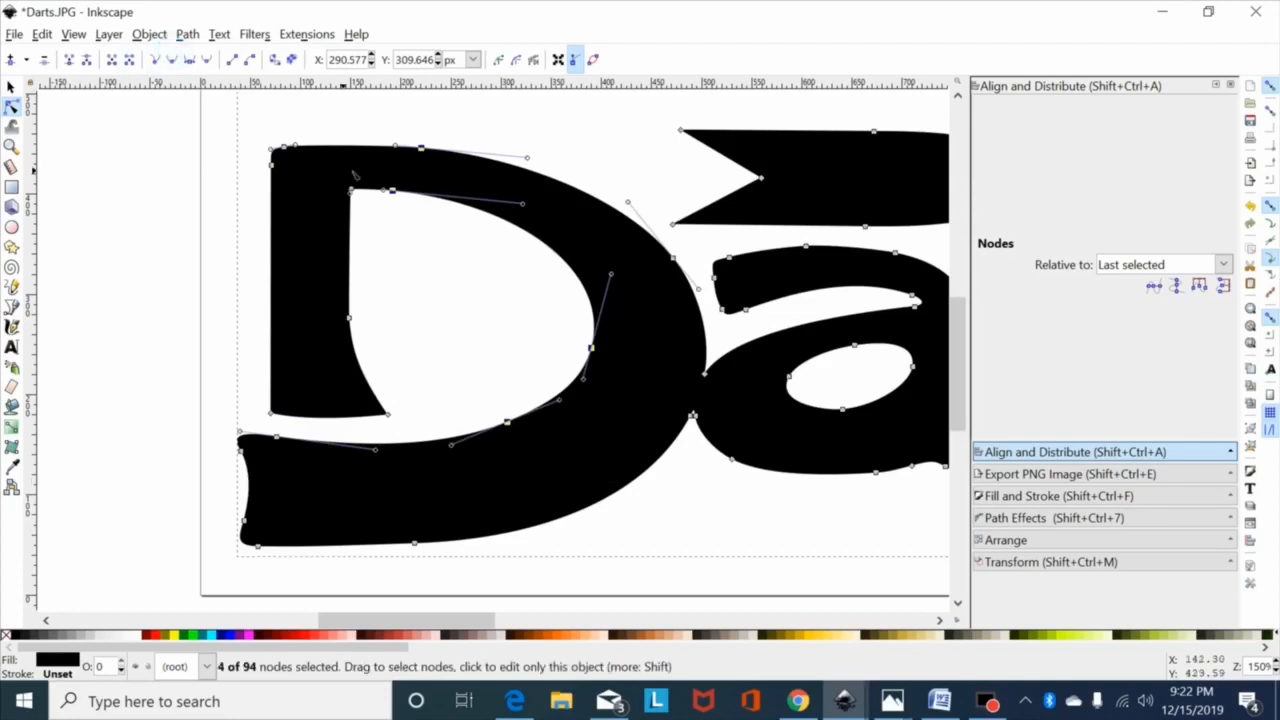
Delete the extra node on the upper edge of the "D" counter beside its upper-left corner
drag(409, 174, 331, 217)
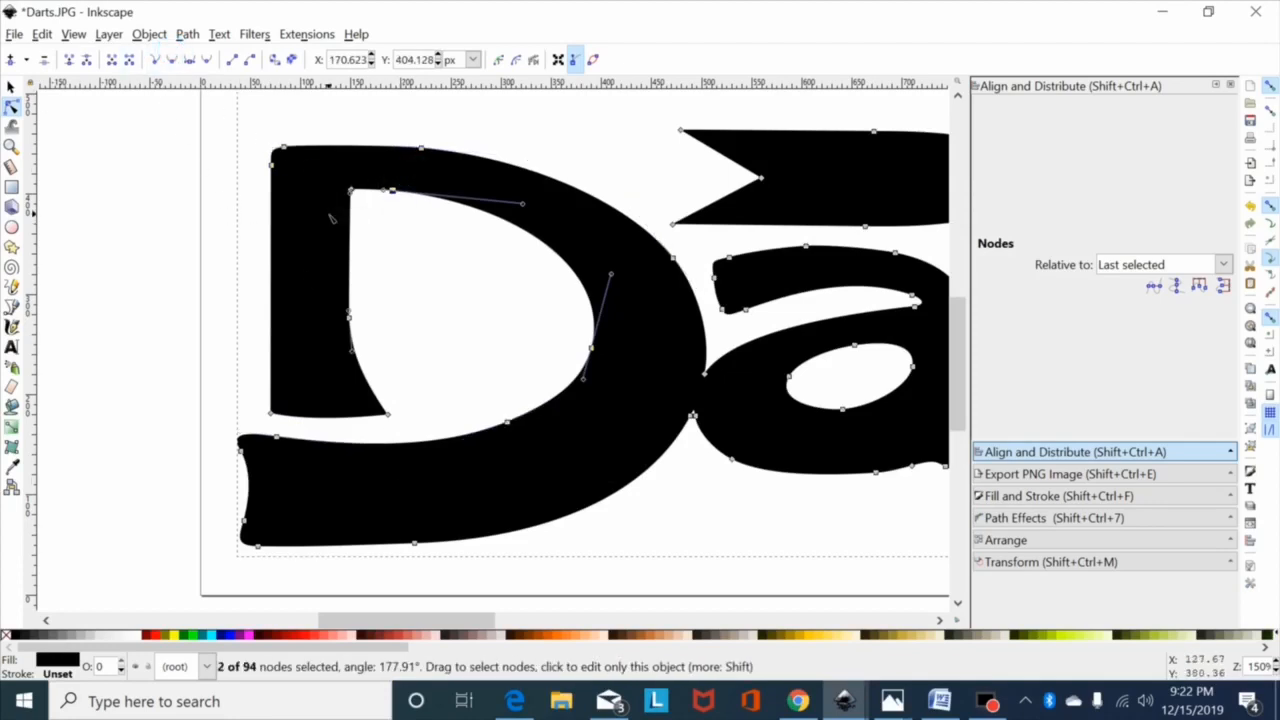
drag(420, 618, 396, 614)
scroll(613, 347, up, 4)
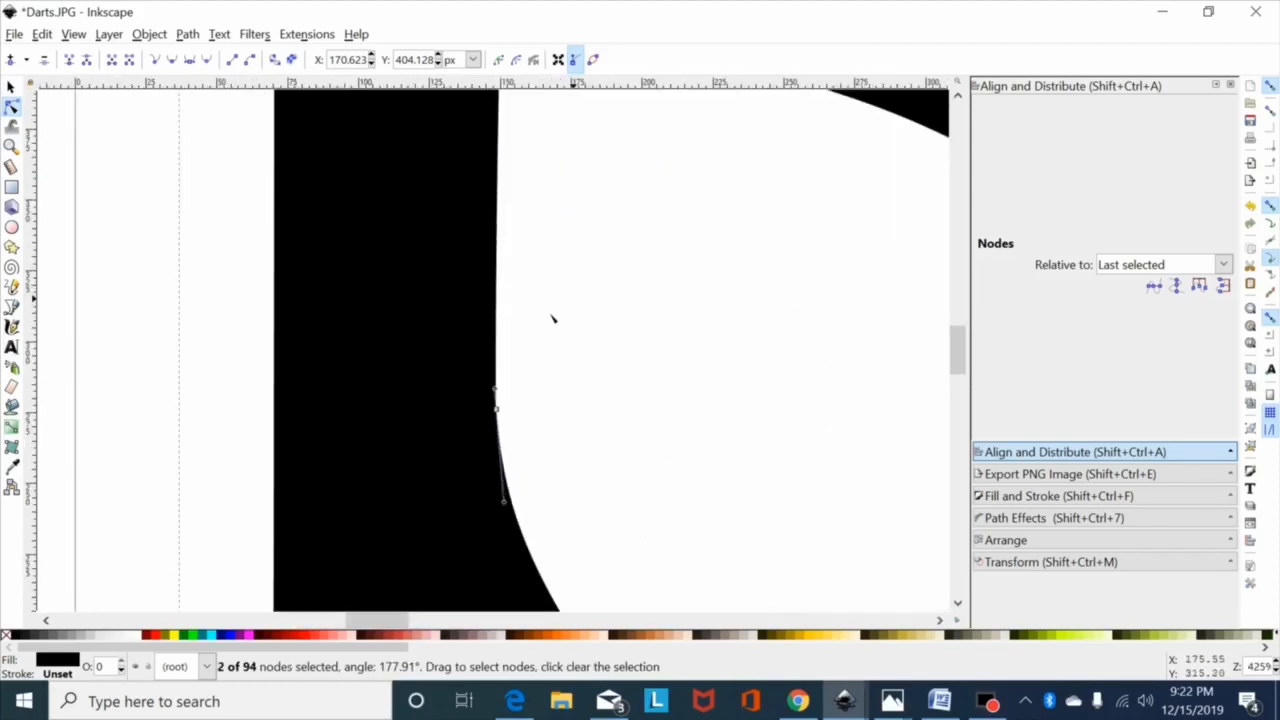
key(plus)
key(plus)
scroll(606, 314, up, 2)
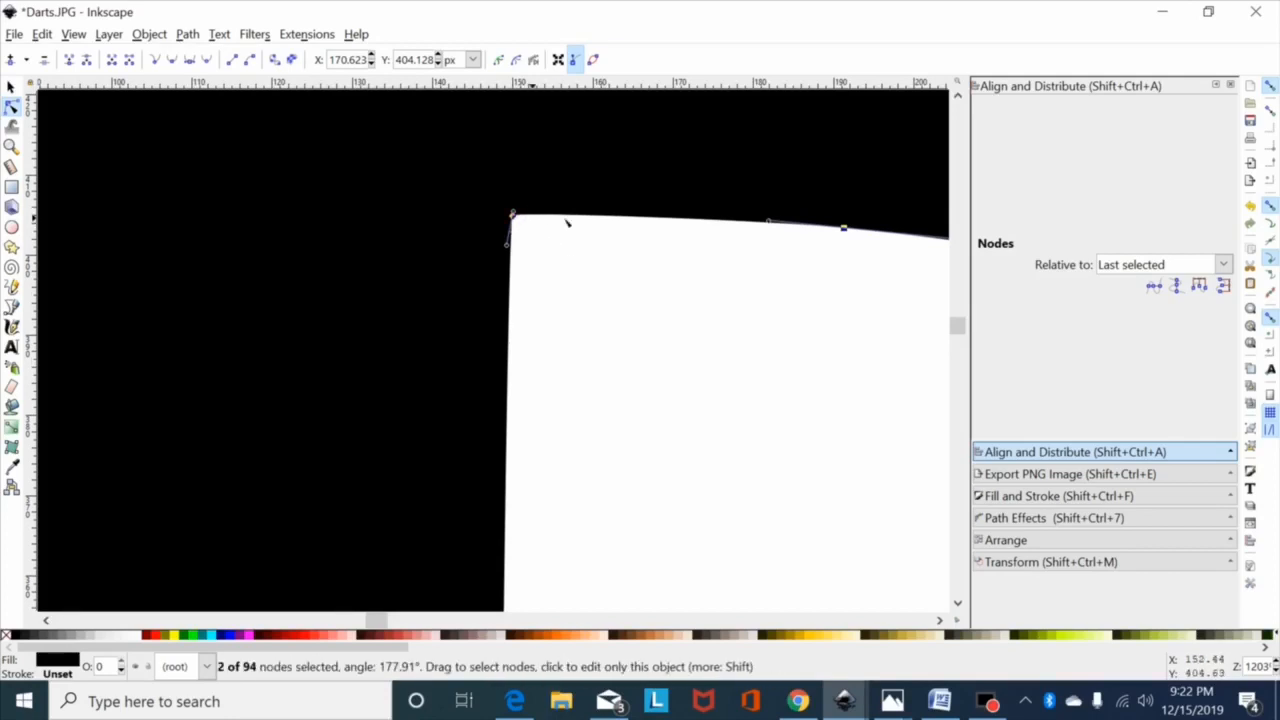
key(minus)
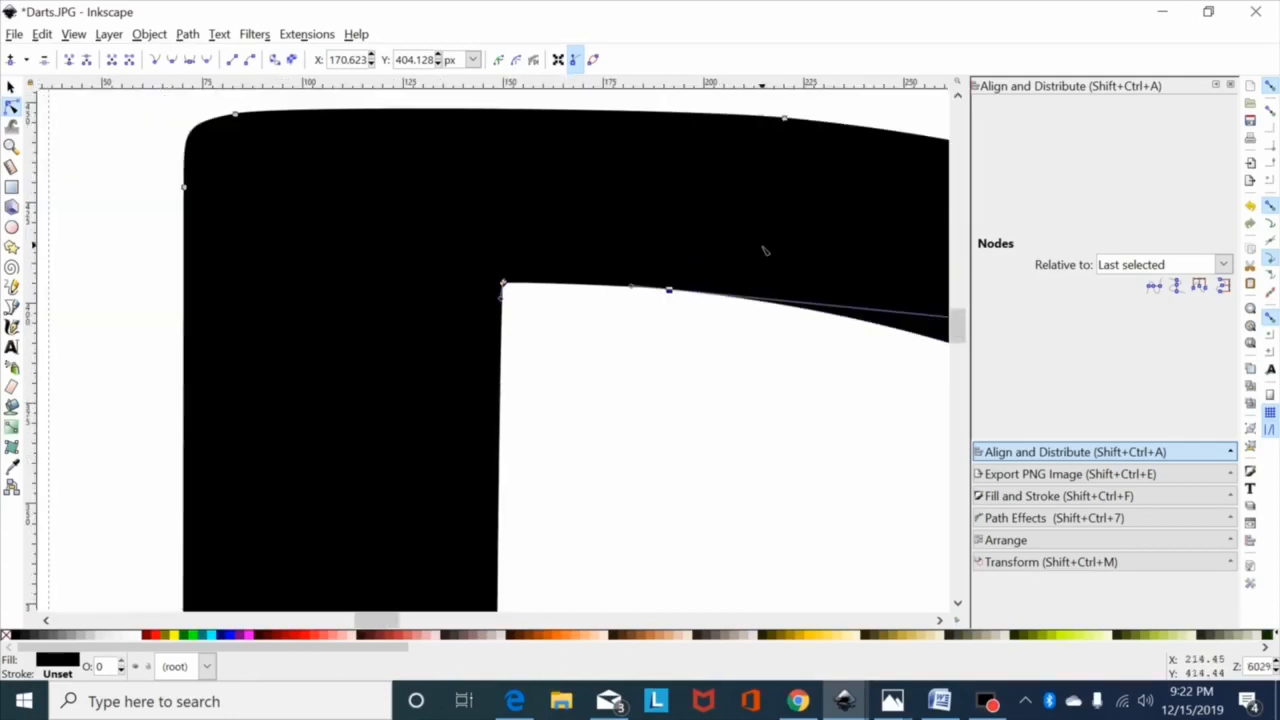
drag(756, 247, 486, 320)
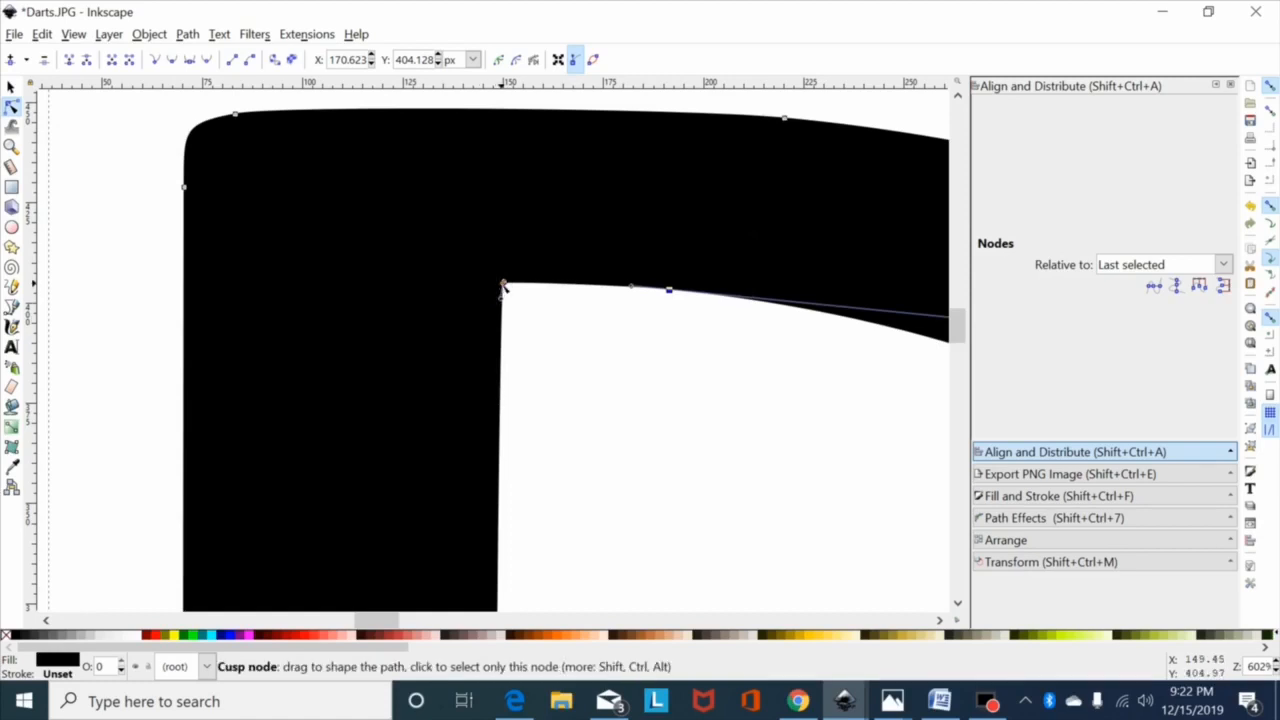
key(Delete)
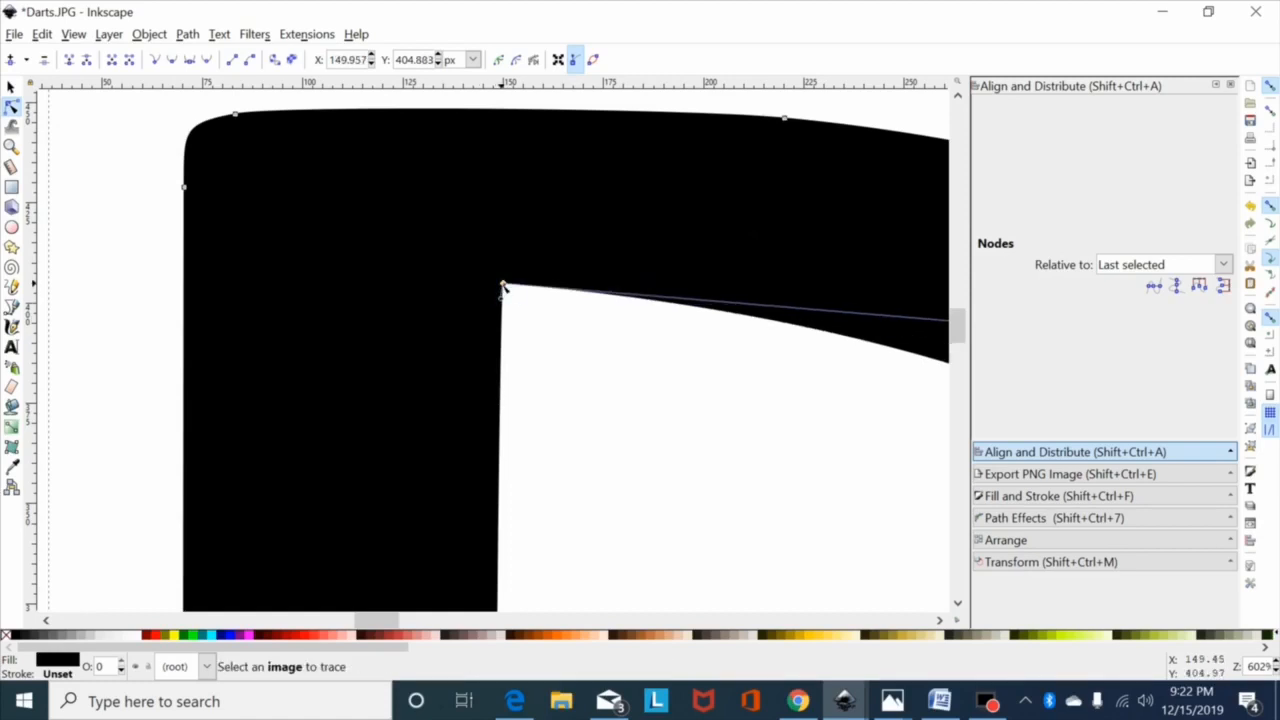
Raise the handle of the "D" counter's upper-left corner node to round the upper curve, and smooth the two side nodes
key(minus)
key(minus)
key(minus)
key(minus)
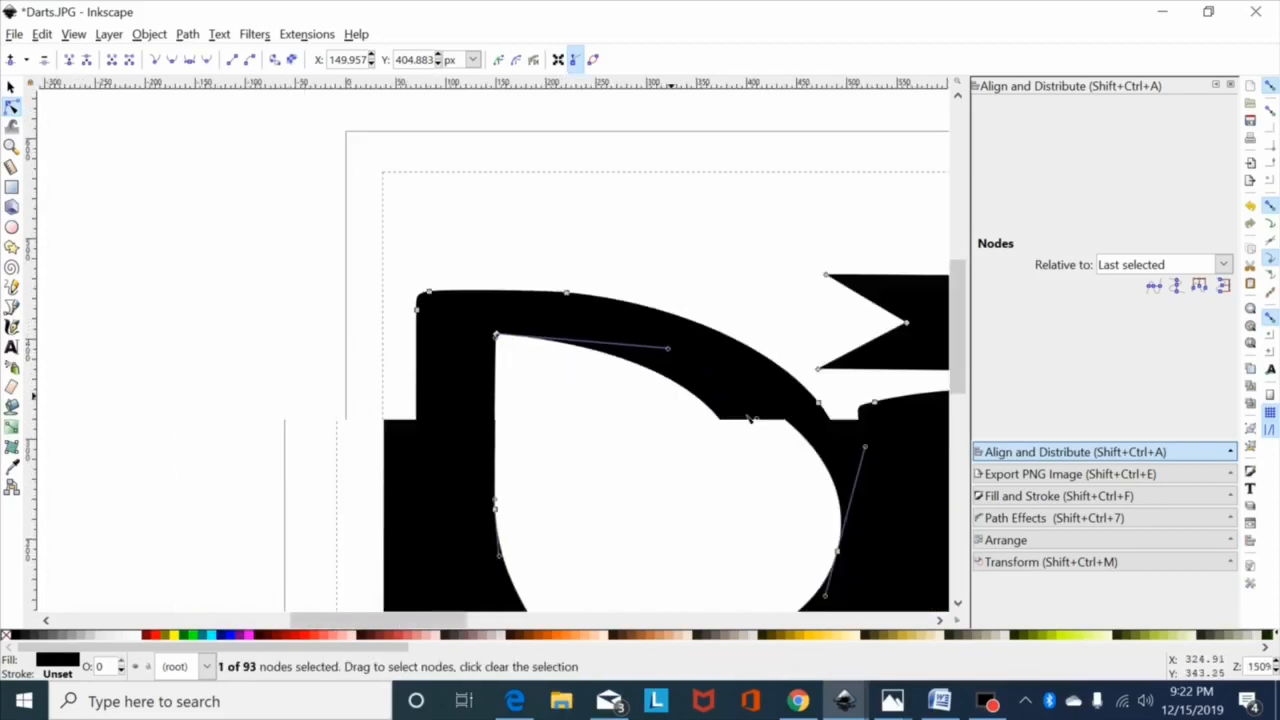
scroll(700, 367, down, 4)
key(plus)
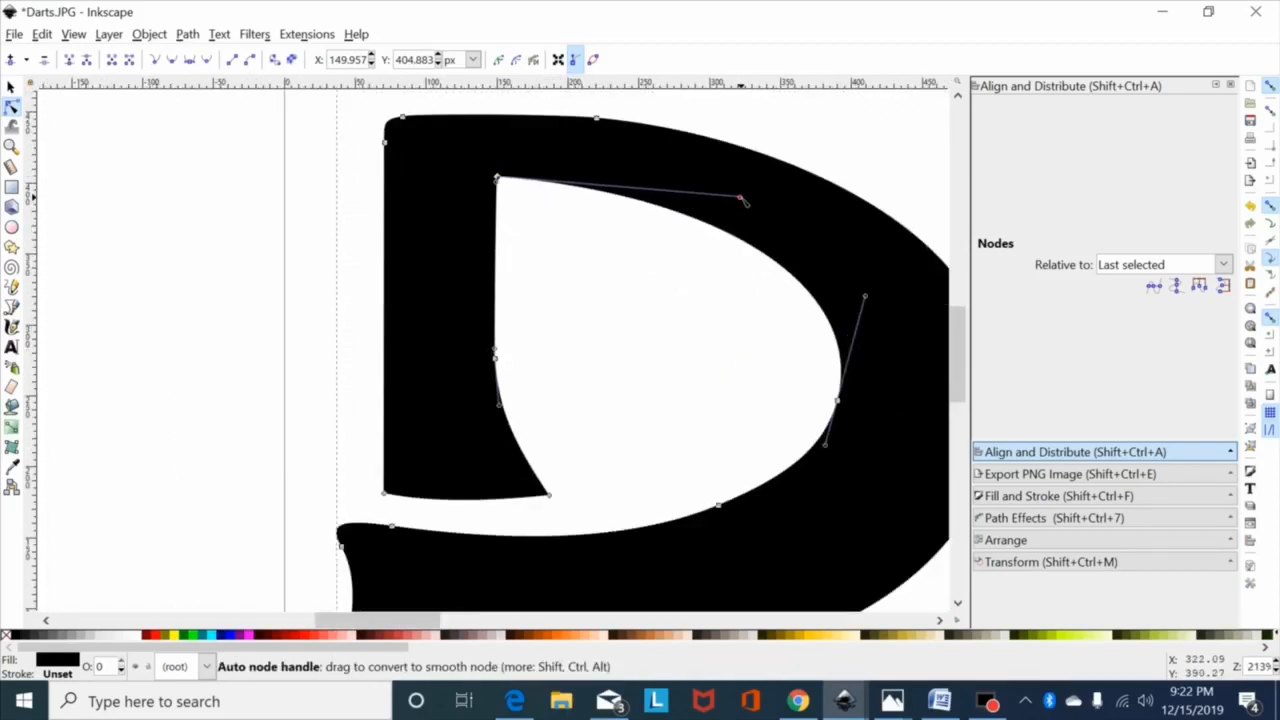
click(740, 198)
drag(742, 199, 761, 174)
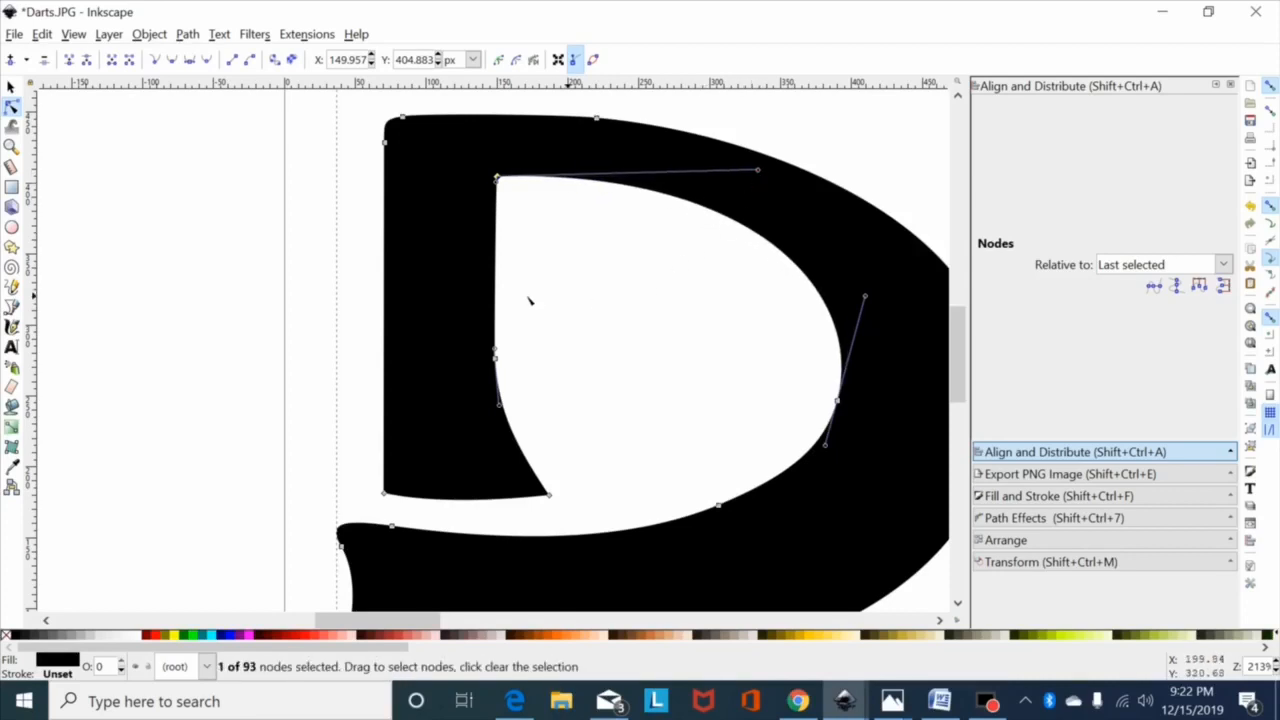
drag(412, 293, 889, 484)
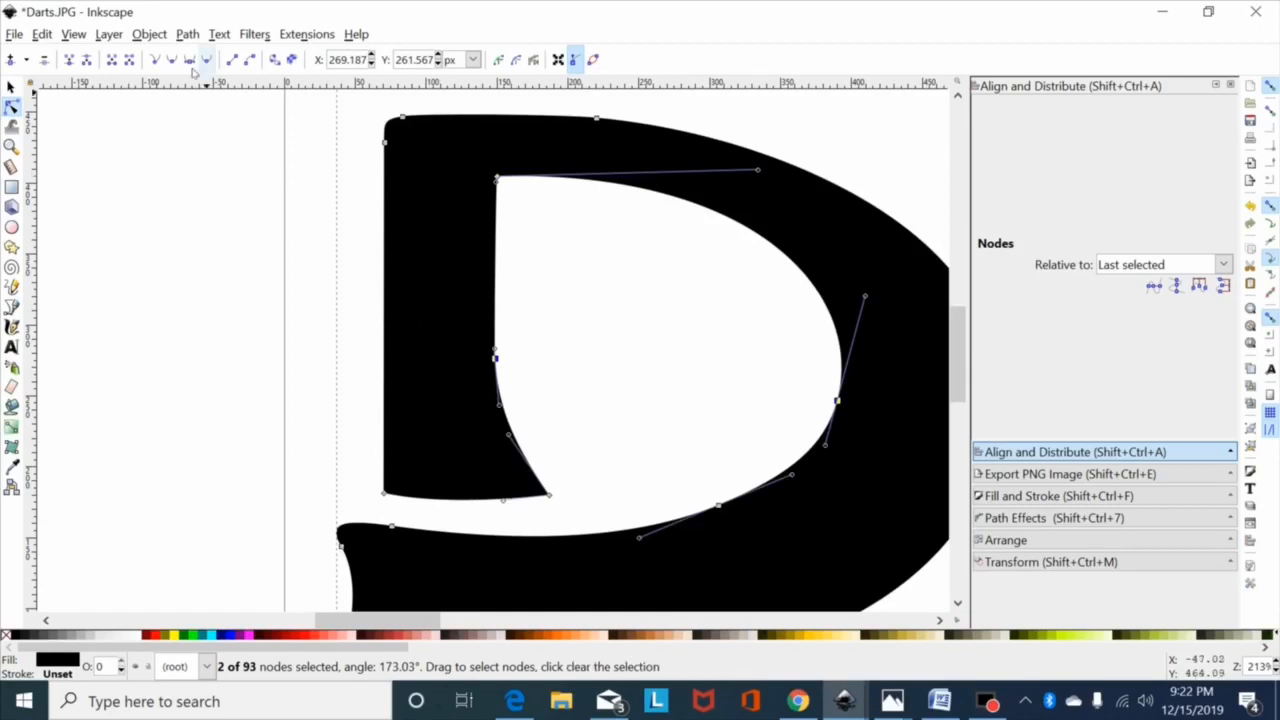
Delete the extra node on the lower edge of the "a" and make the three nodes around that curve smooth
drag(421, 626, 553, 610)
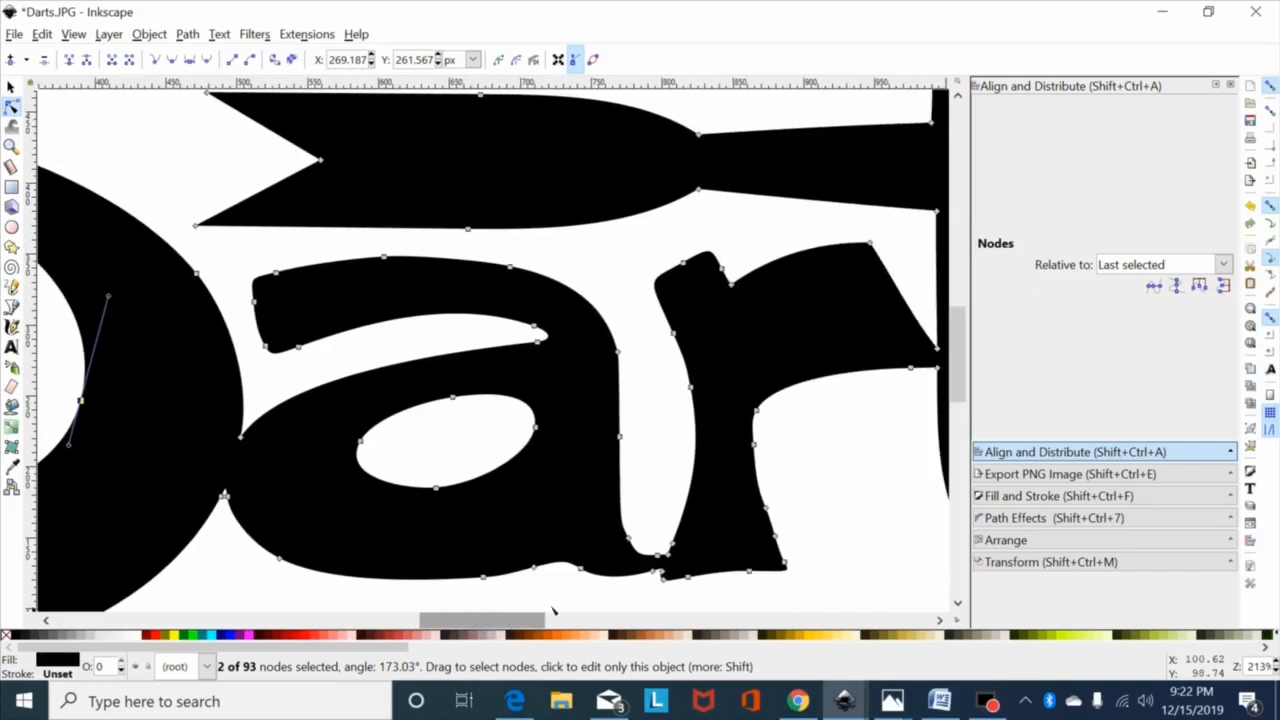
scroll(530, 612, down, 3)
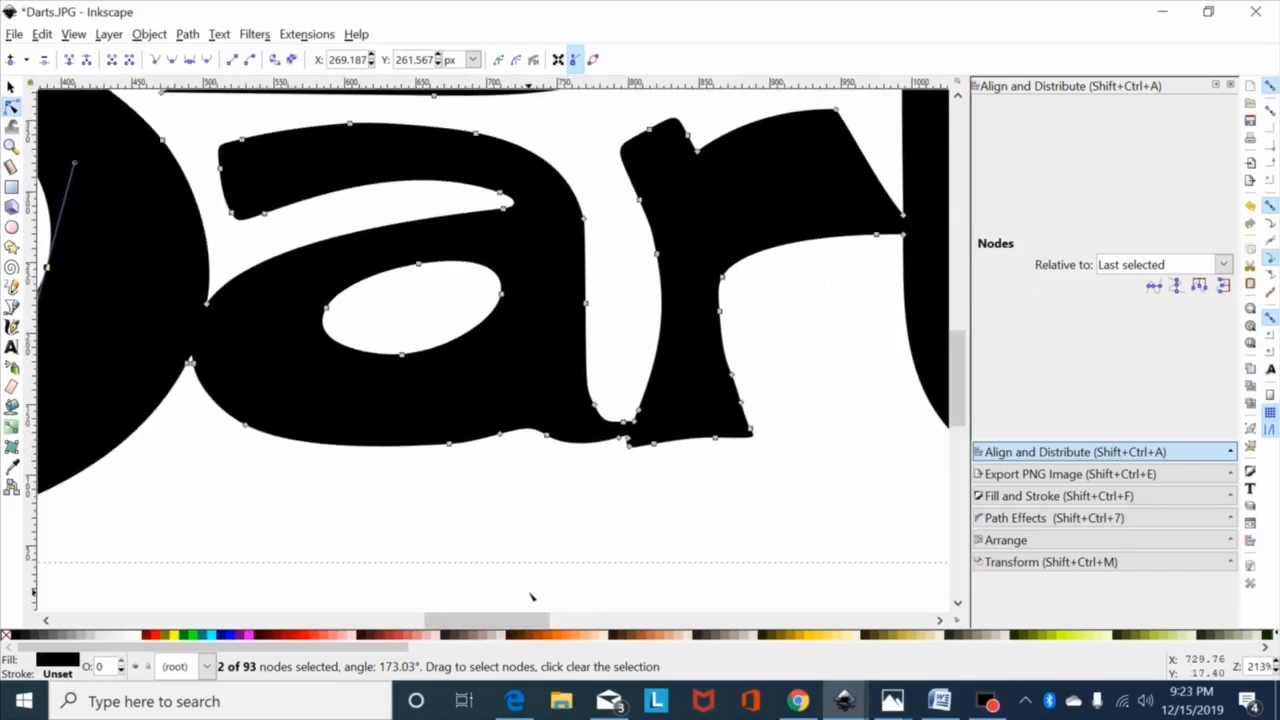
key(minus)
key(plus)
key(plus)
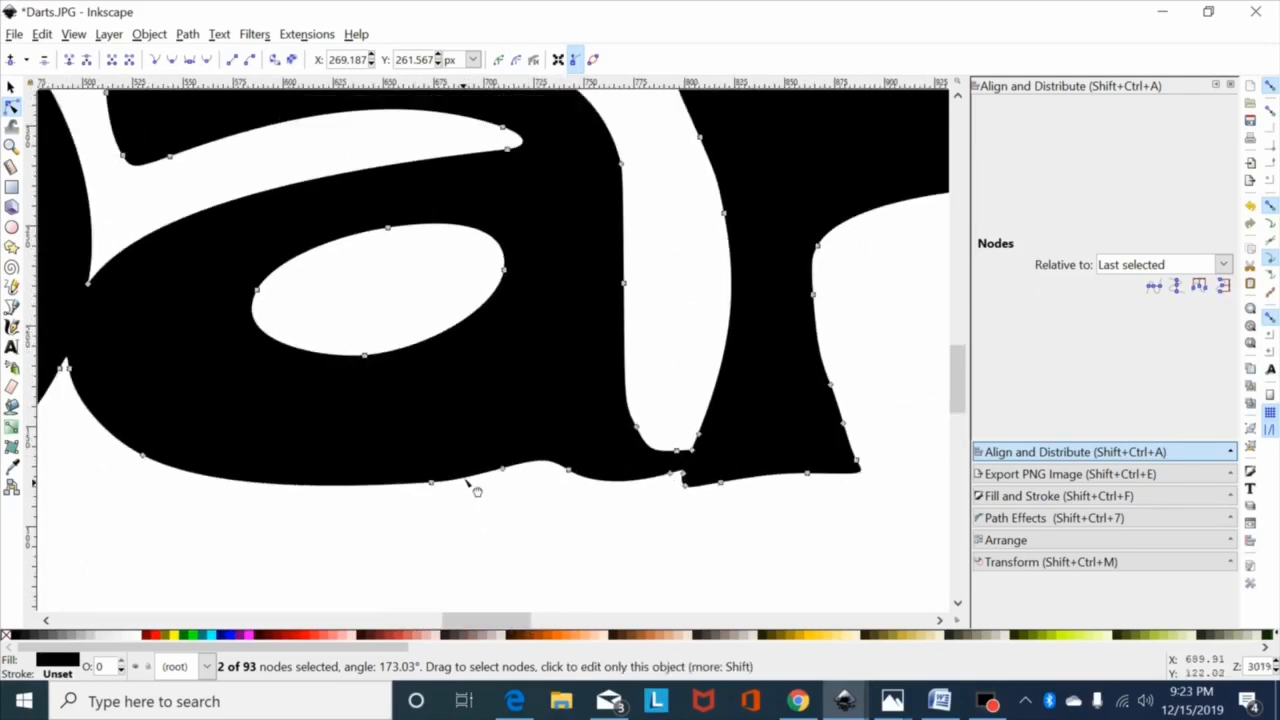
scroll(471, 470, down, 3)
click(457, 336)
click(431, 376)
key(Delete)
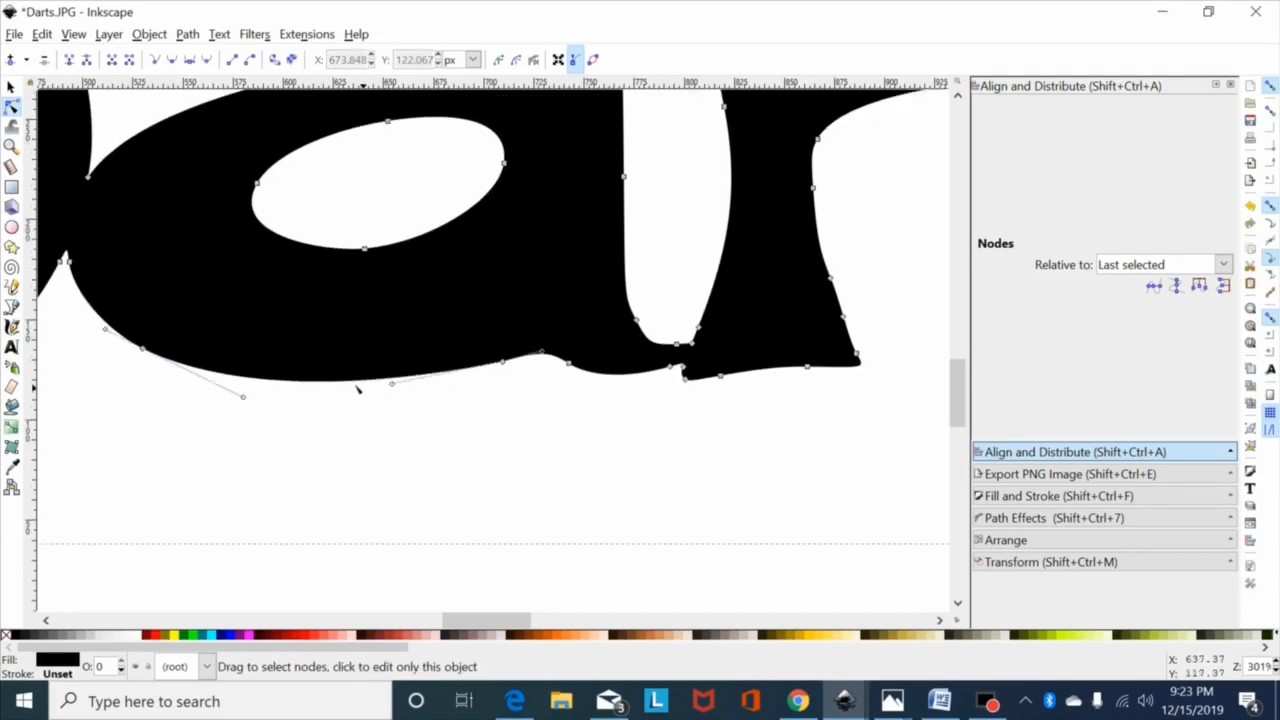
drag(101, 282, 598, 436)
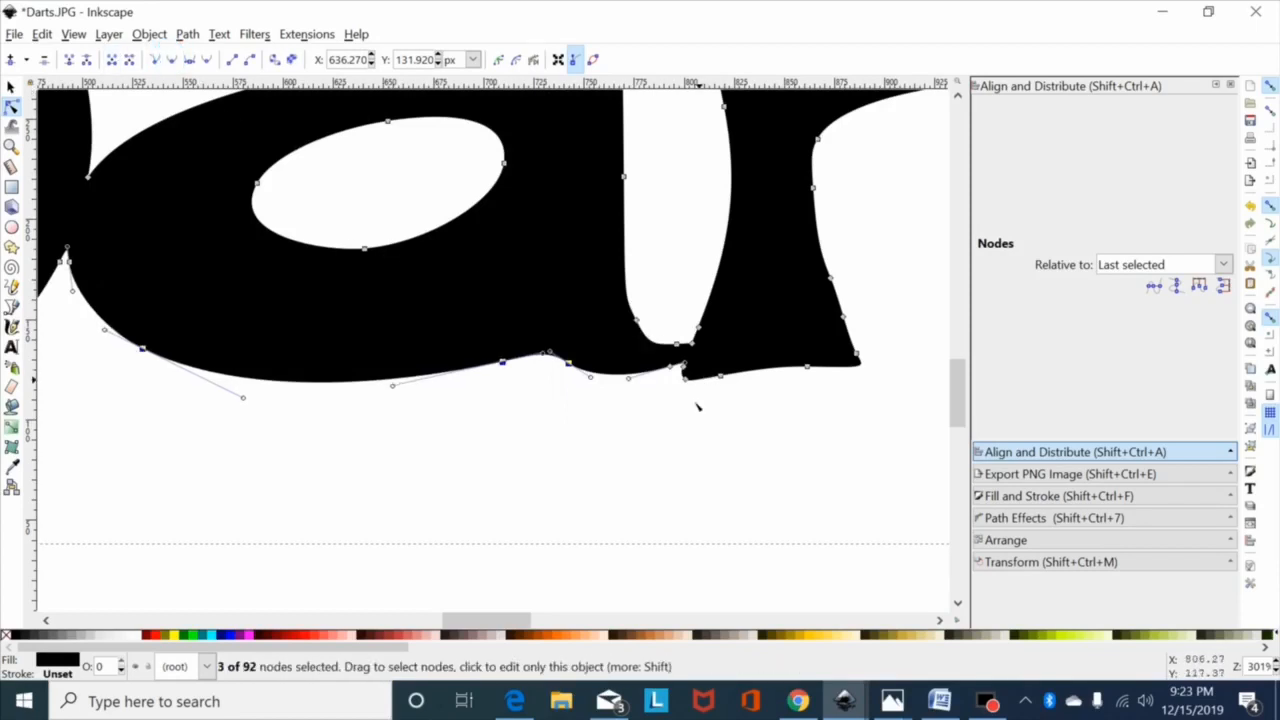
Delete the extra node on the lower edge of the "a" just before the notch where it meets the "r"
drag(516, 621, 516, 620)
key(plus)
key(plus)
key(plus)
drag(300, 364, 238, 408)
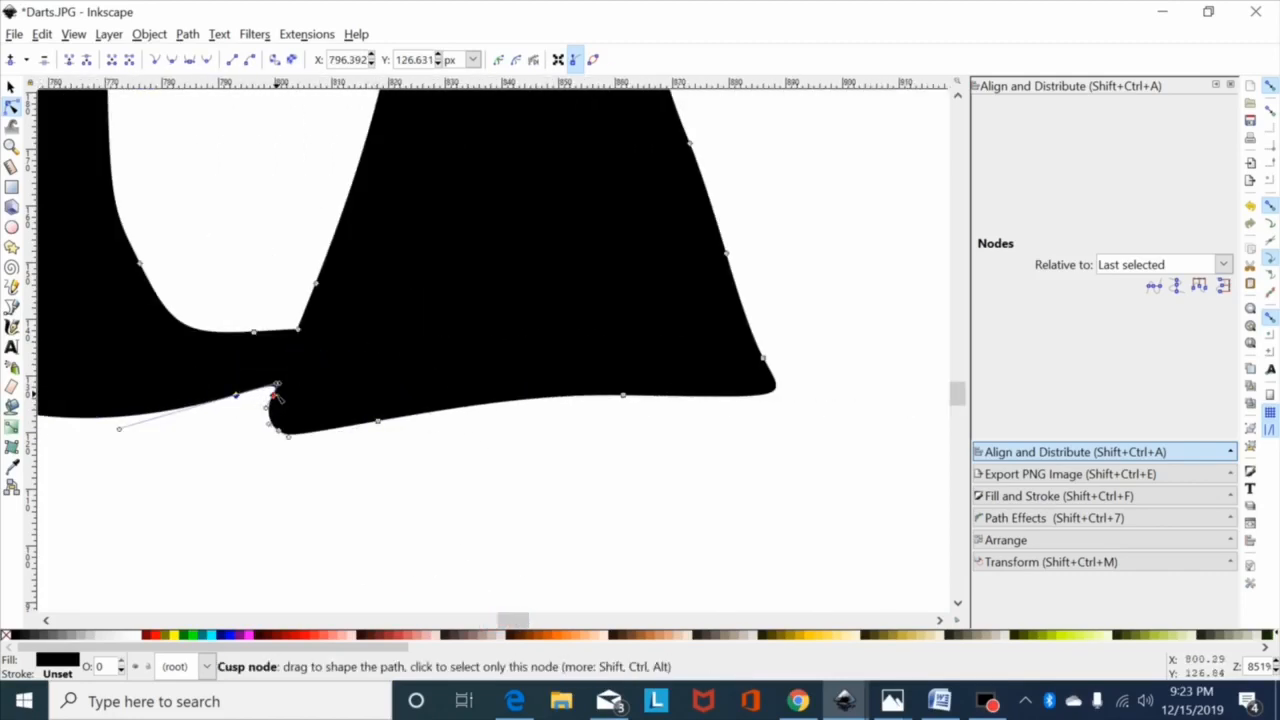
key(Delete)
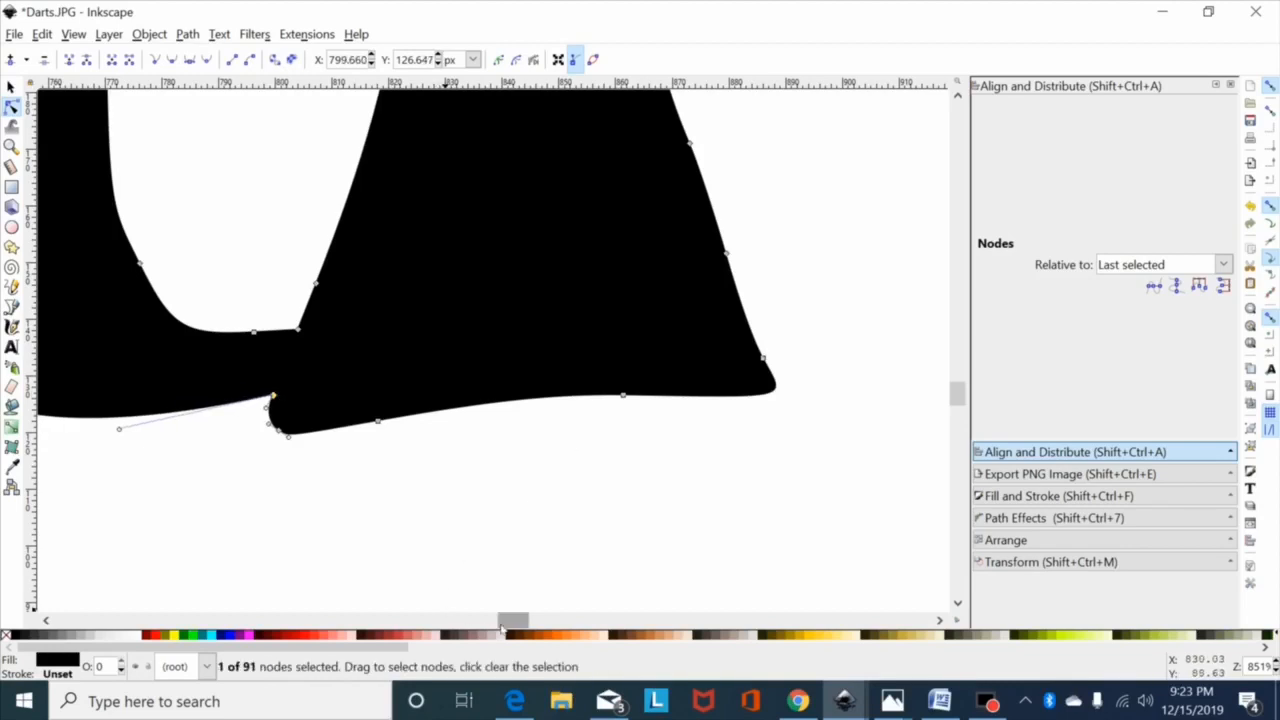
Delete the two extra nodes on either side of the corner at the bottom of the gap between "a" and "r"
drag(504, 624, 493, 627)
key(minus)
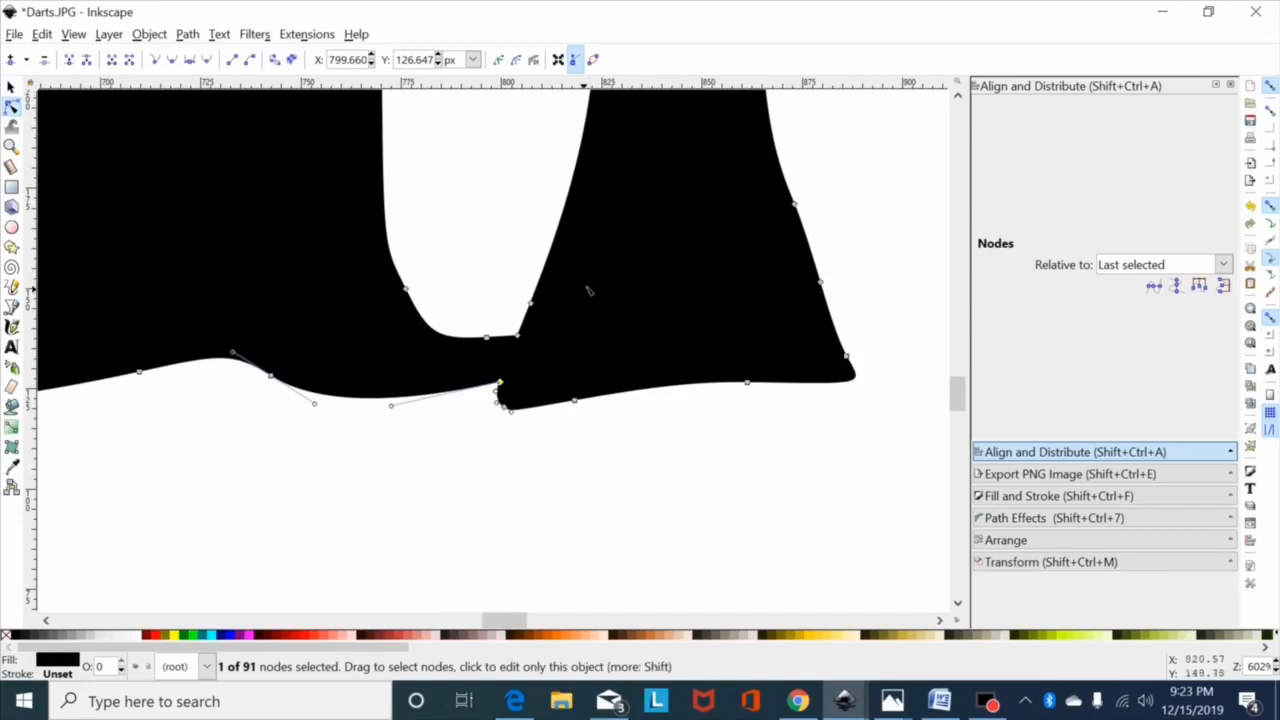
drag(588, 285, 463, 362)
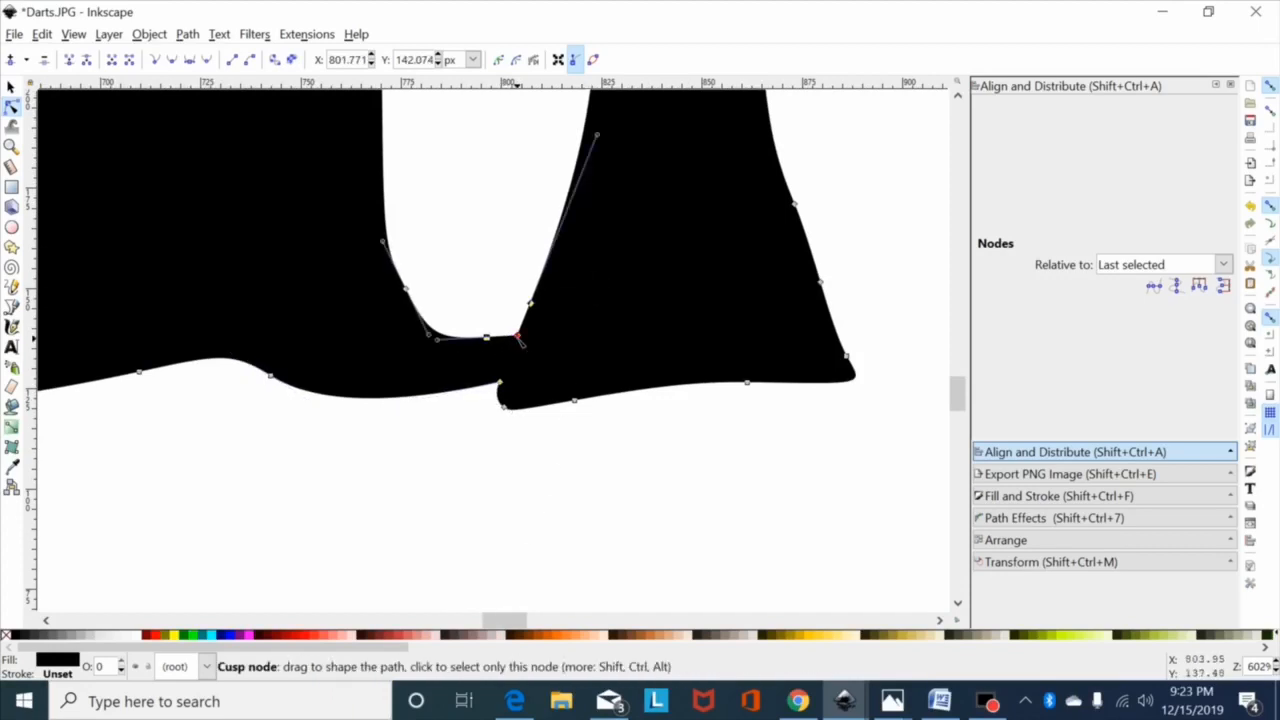
click(518, 337)
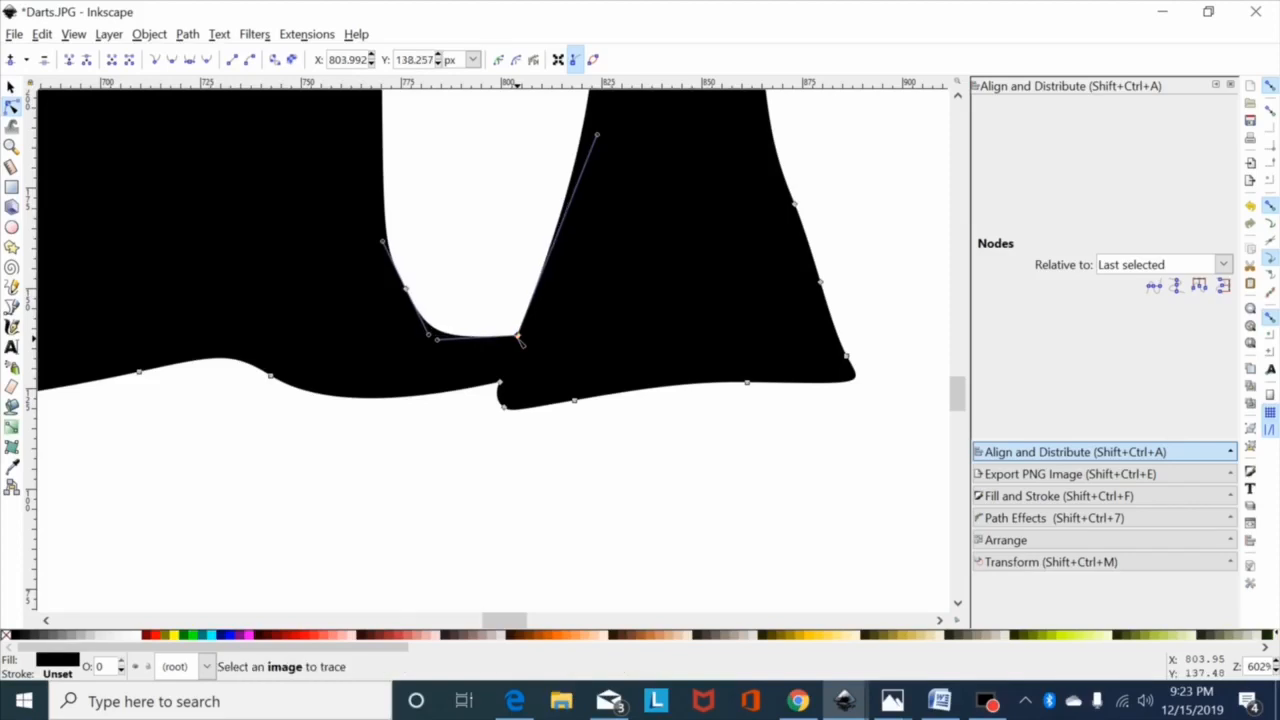
Delete the extra node on the lower-left curve of the gap between the "a" and the "r"
key(minus)
key(minus)
scroll(466, 273, up, 2)
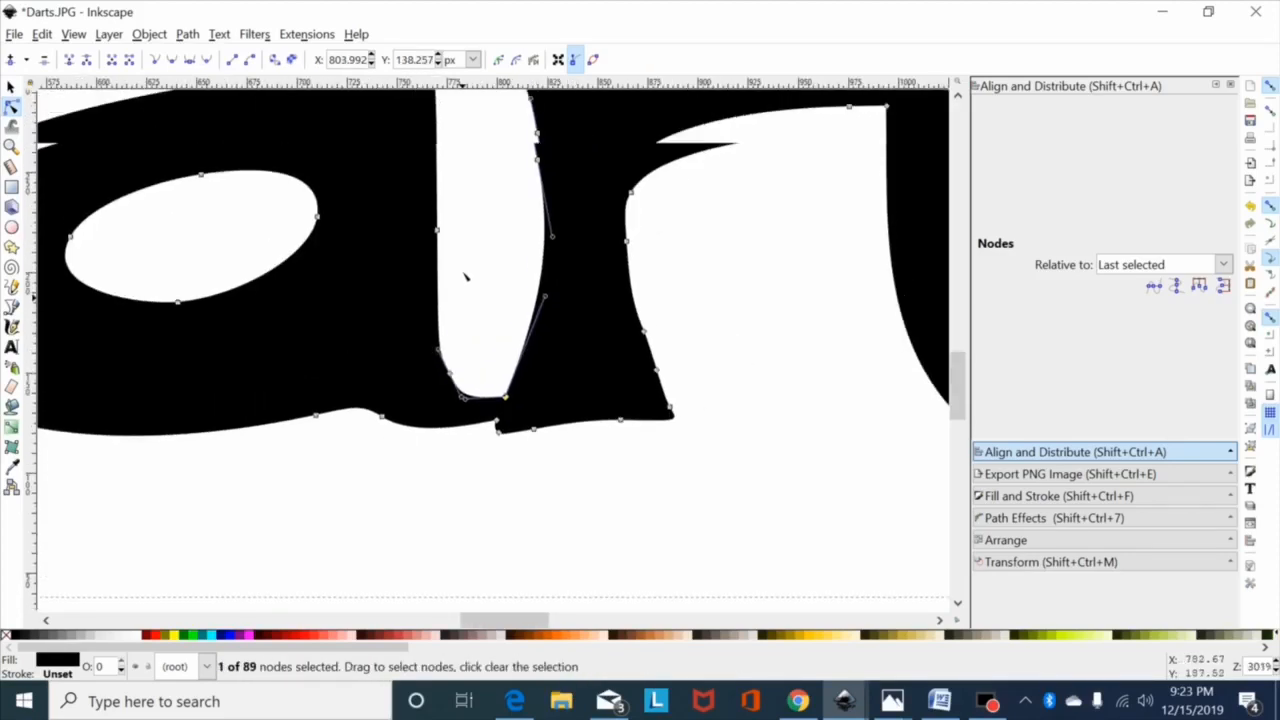
drag(409, 400, 463, 349)
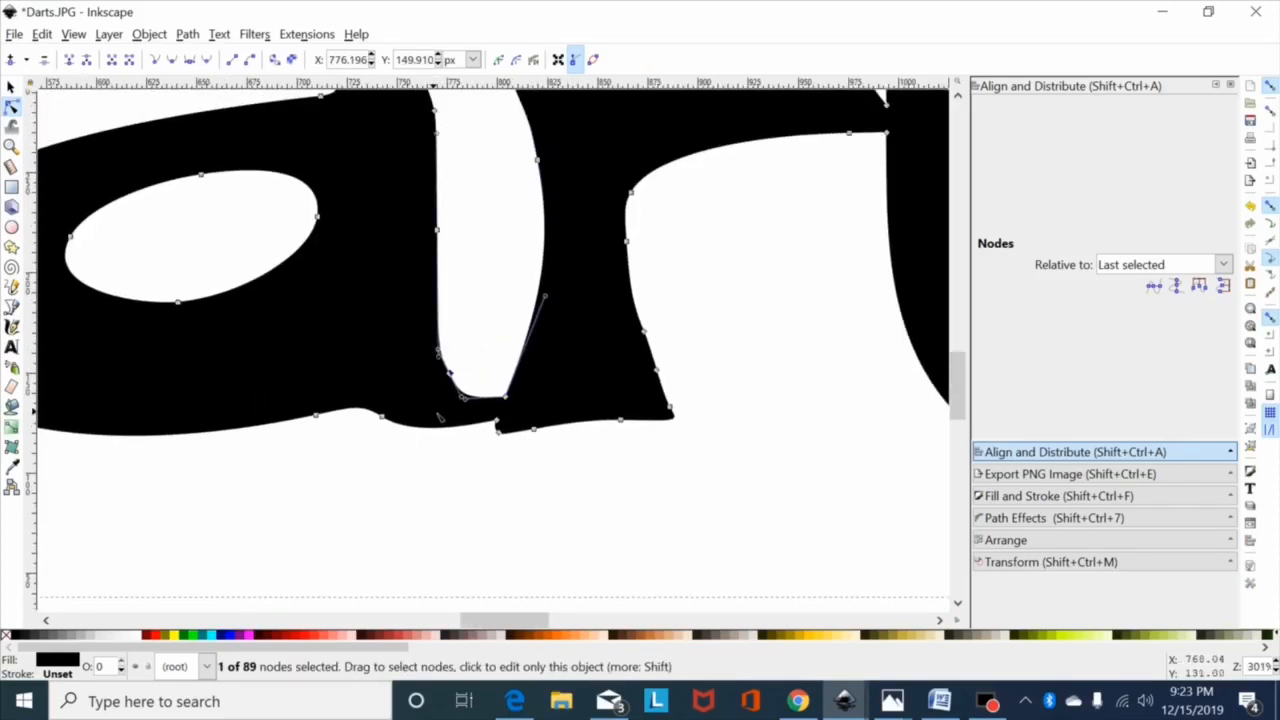
key(Delete)
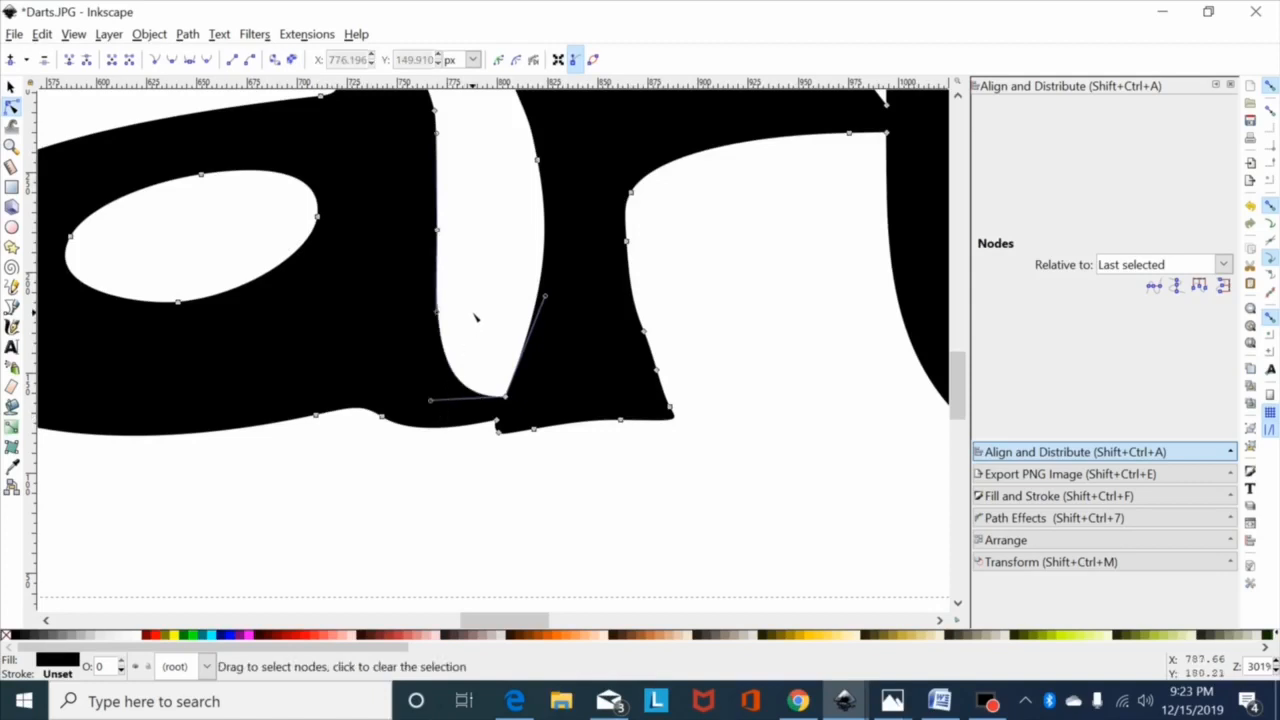
Try to delete the node on the right shoulder of the "a", and undo the deletion
scroll(475, 315, up, 3)
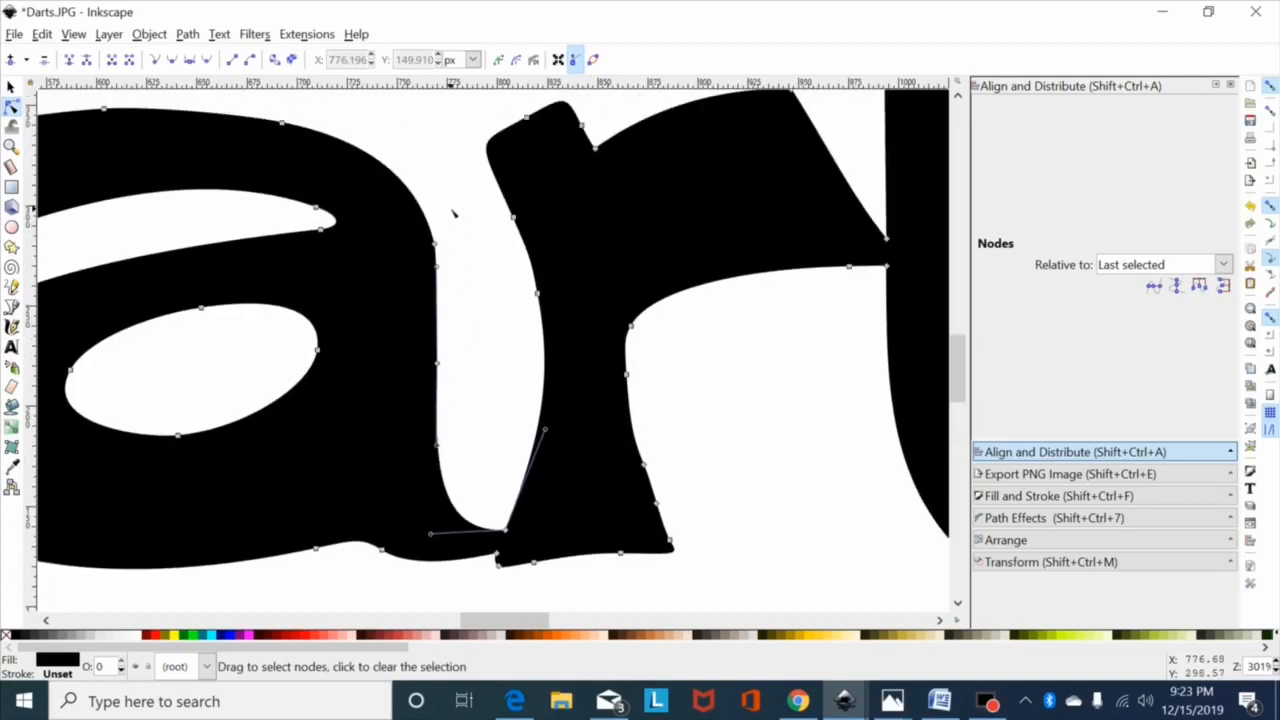
drag(461, 206, 420, 260)
key(Delete)
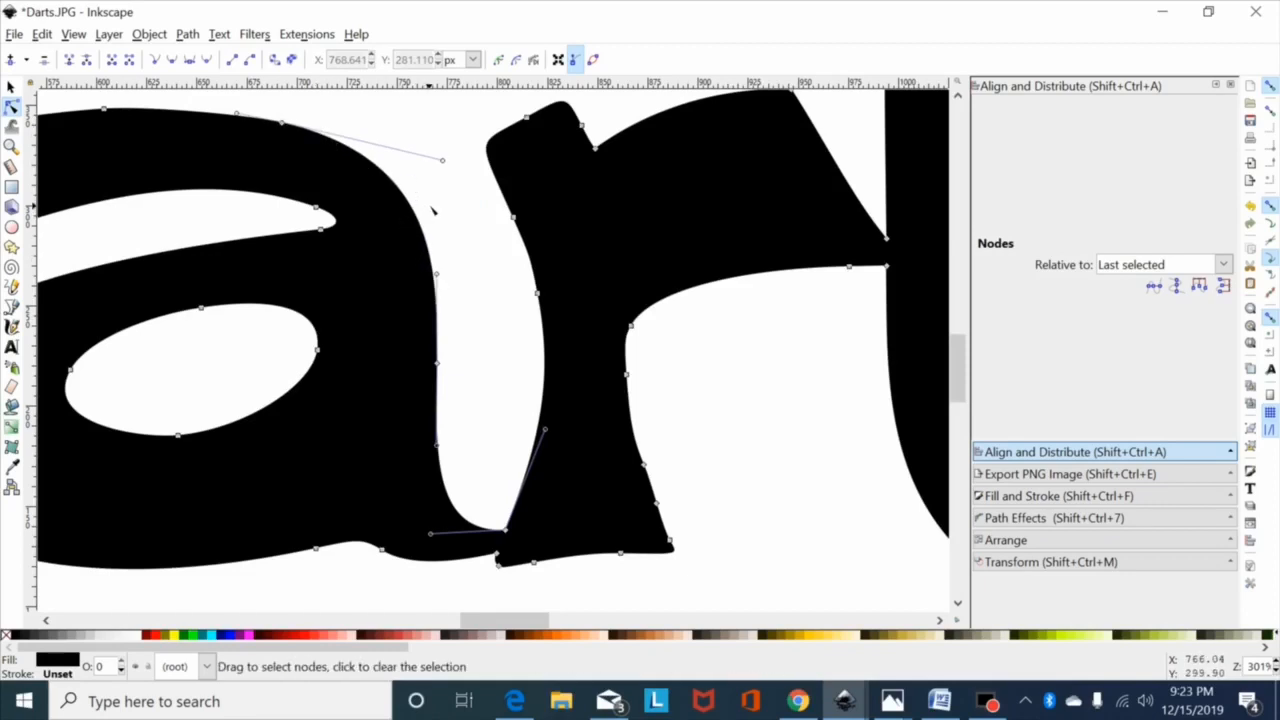
click(432, 209)
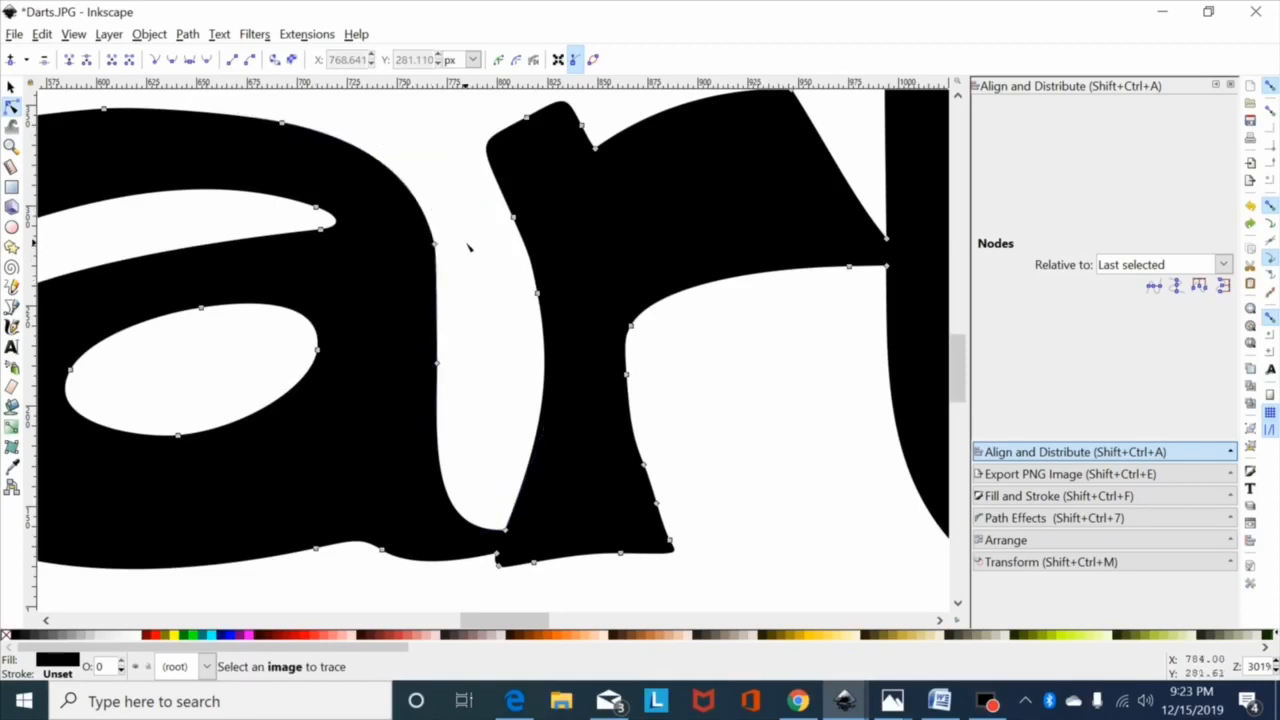
Delete the three extra nodes along the right edge of the "r" stem
scroll(468, 247, up, 1)
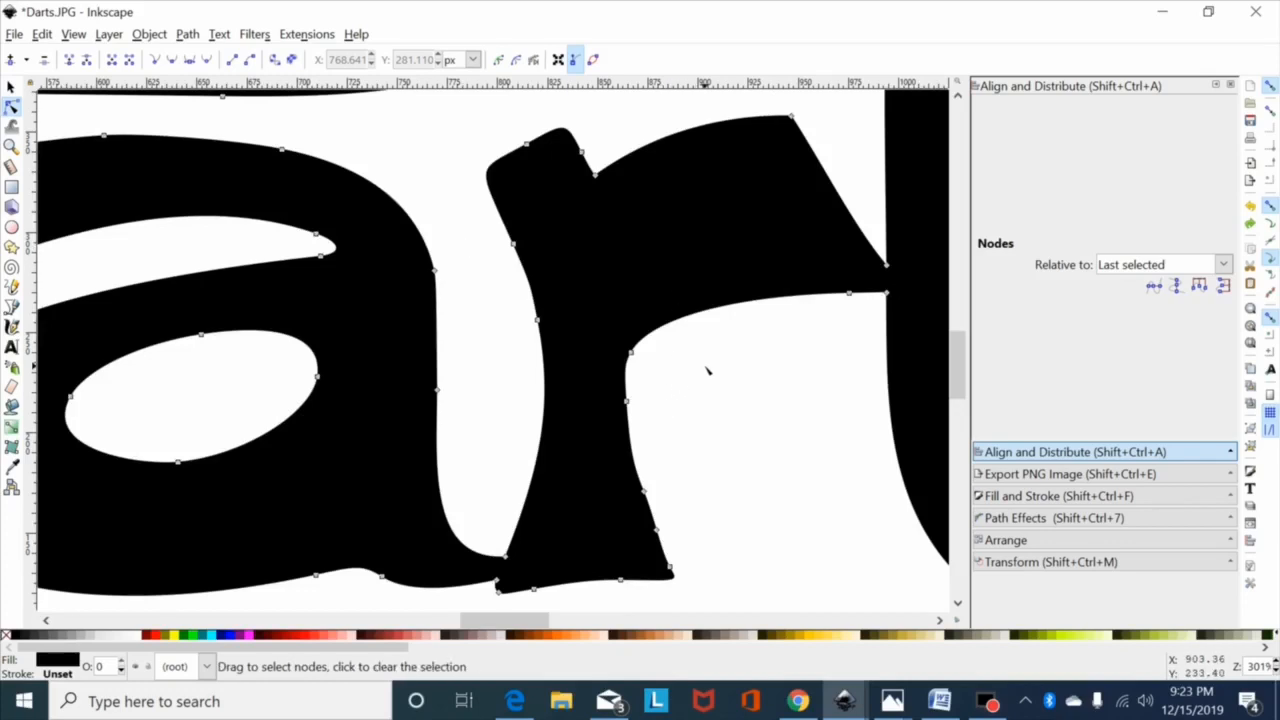
drag(706, 368, 585, 547)
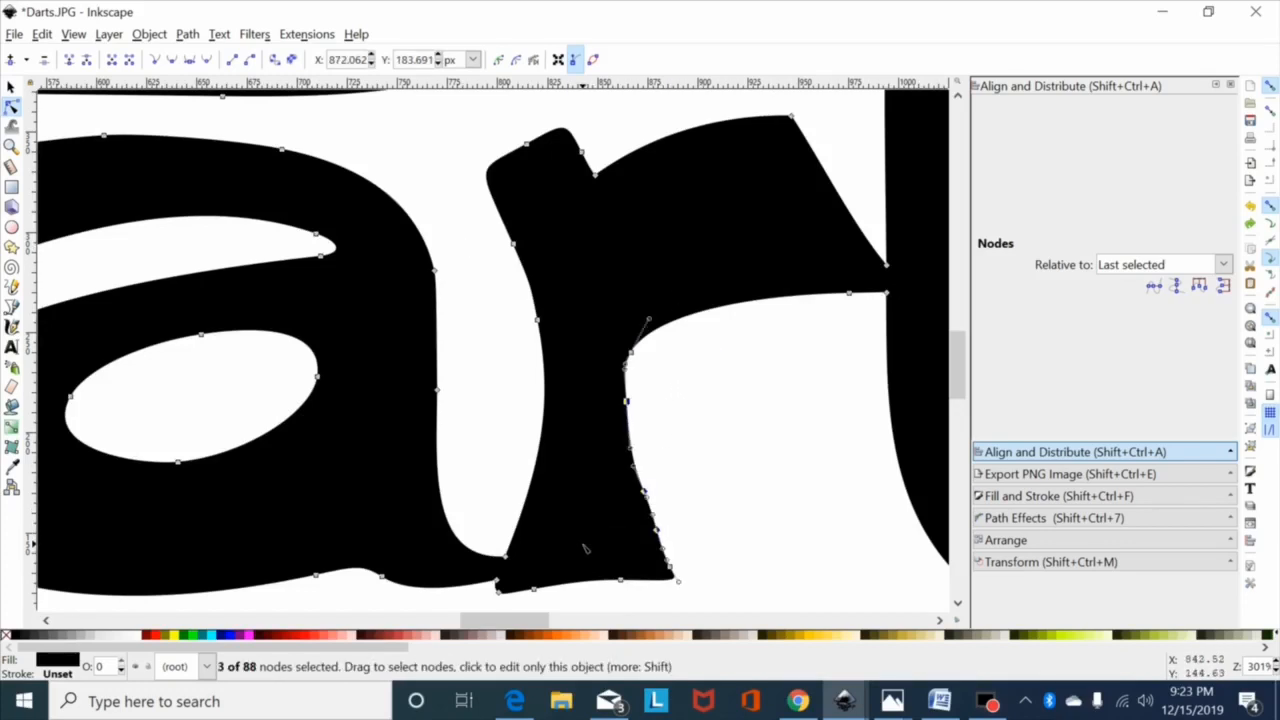
key(Delete)
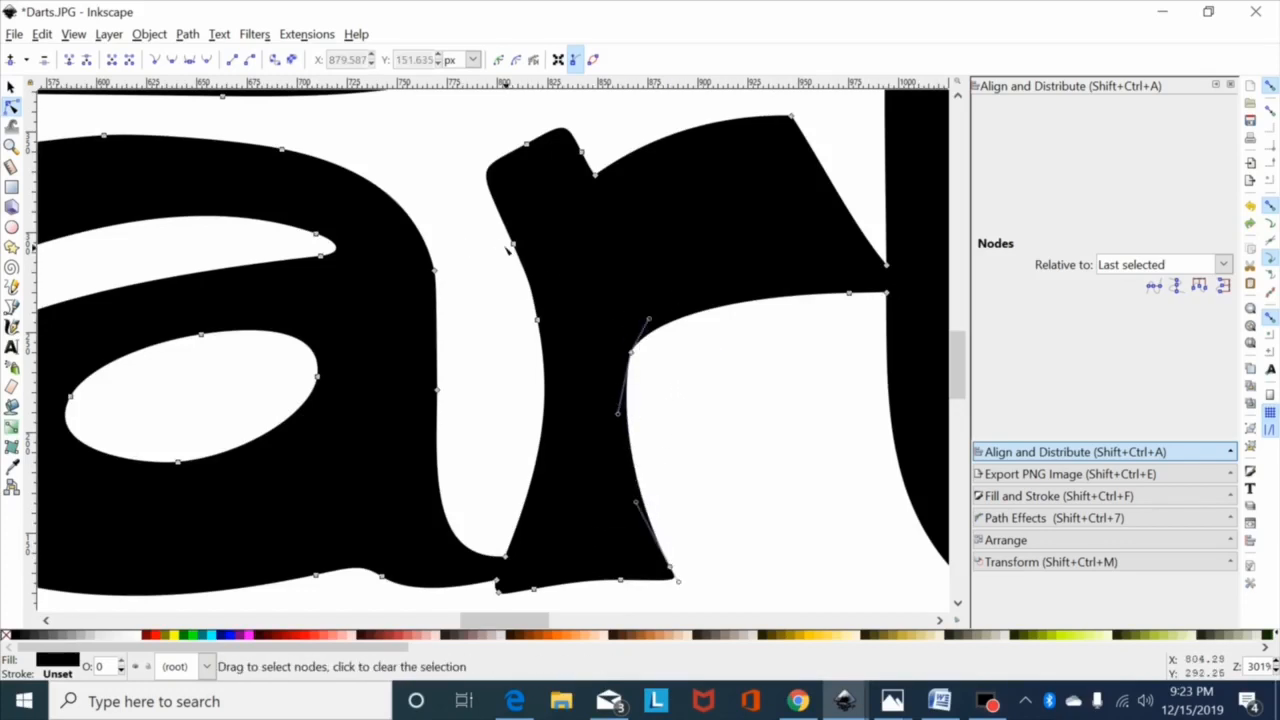
Delete the extra node on the left edge of the "r" stem and make the two upper stem nodes smooth
drag(500, 283, 565, 354)
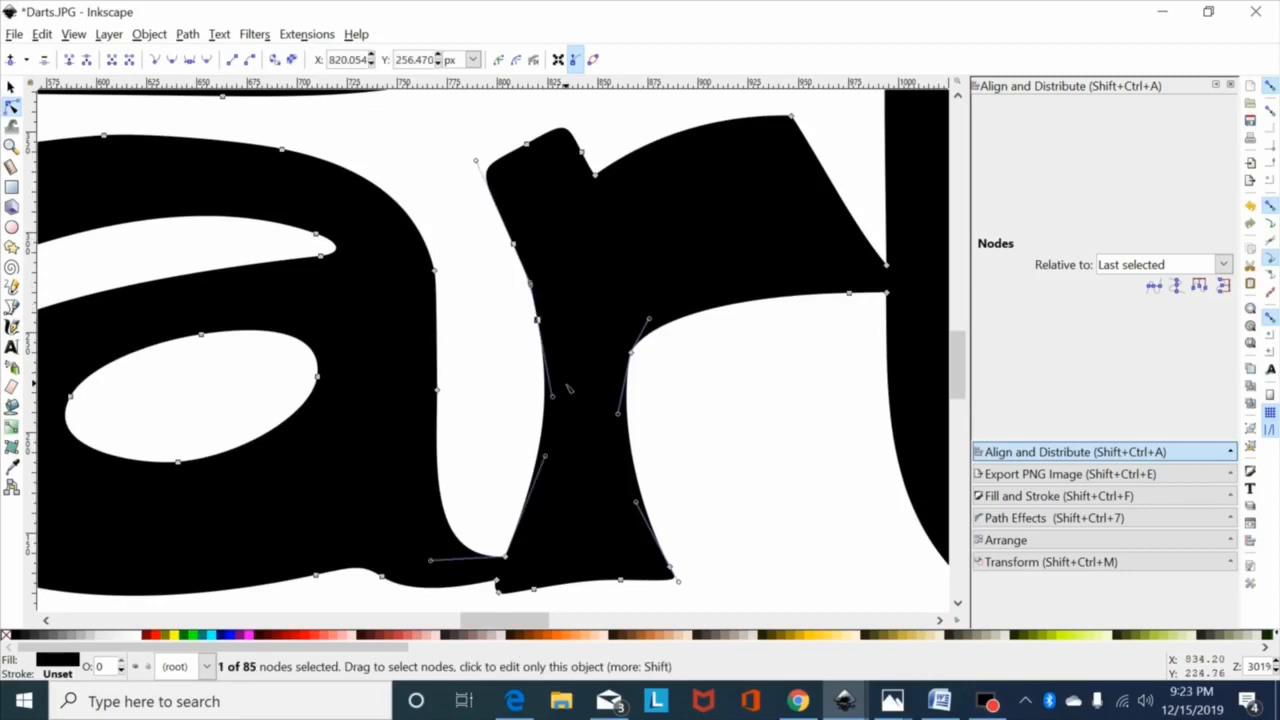
key(Delete)
drag(479, 216, 706, 458)
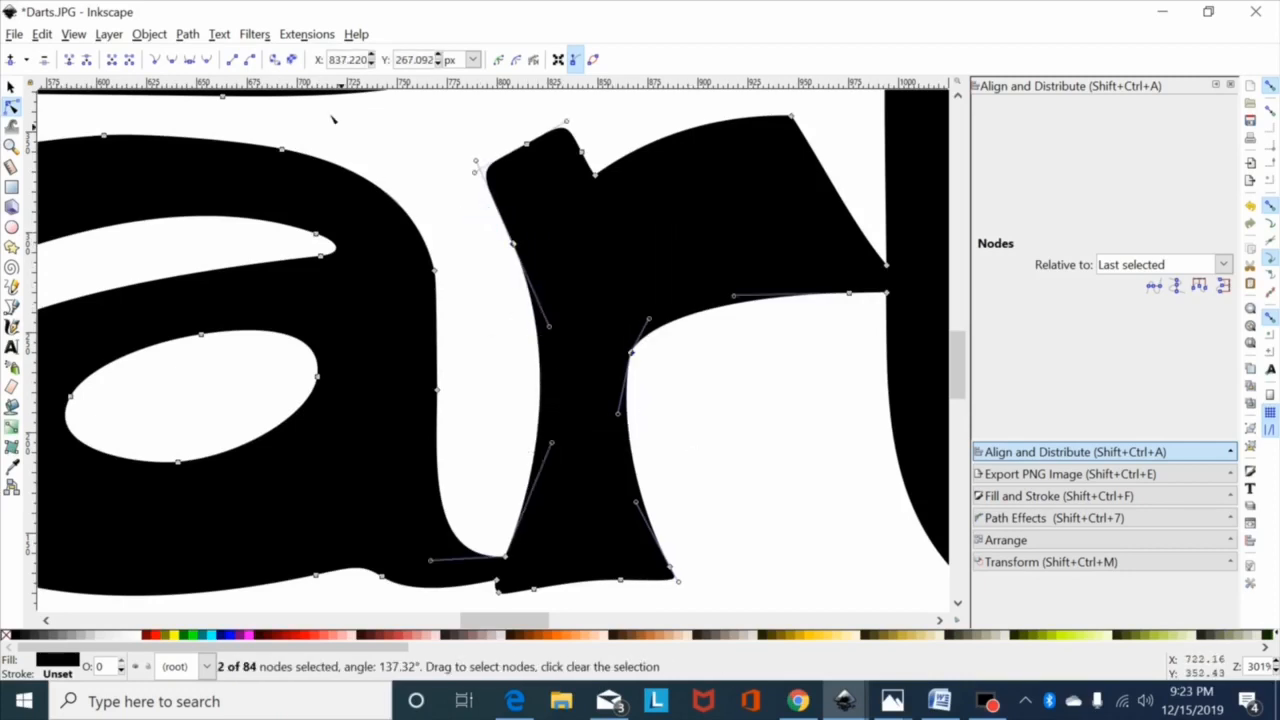
click(172, 60)
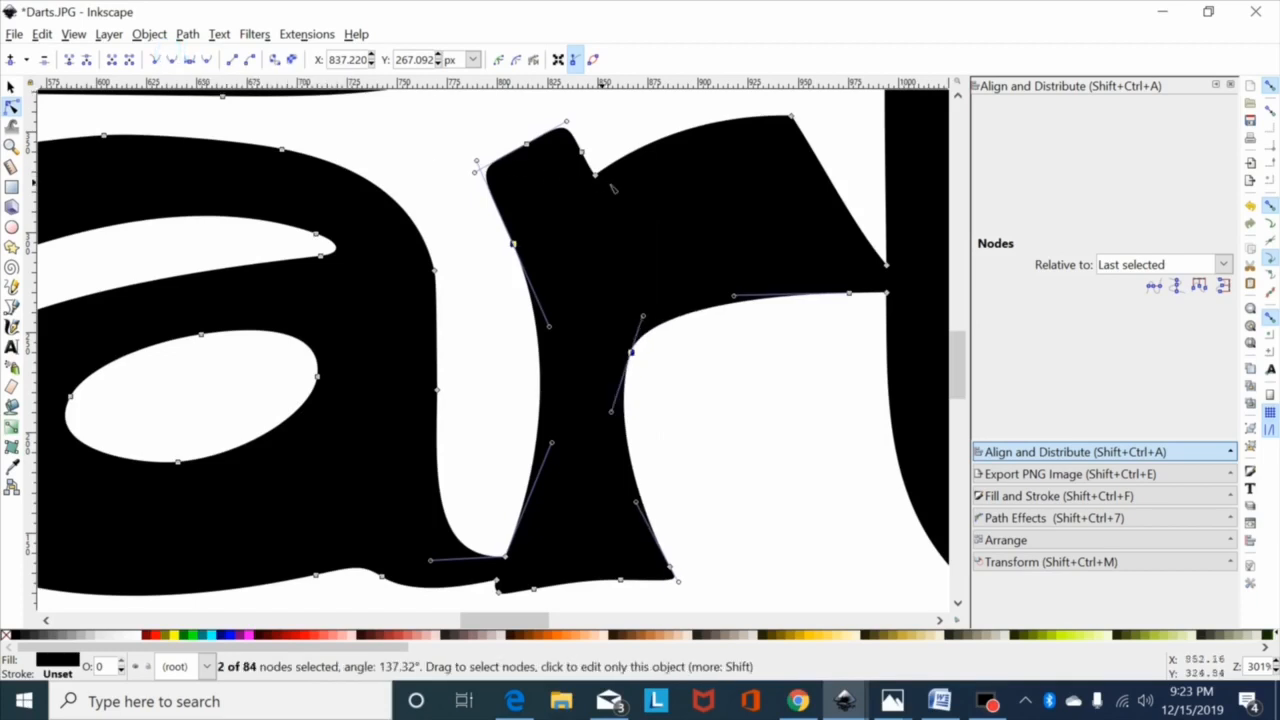
Delete the extra nodes beside the "t" on the underside of the "r" arm and just above the notch in the "r" top edge
drag(906, 284, 850, 301)
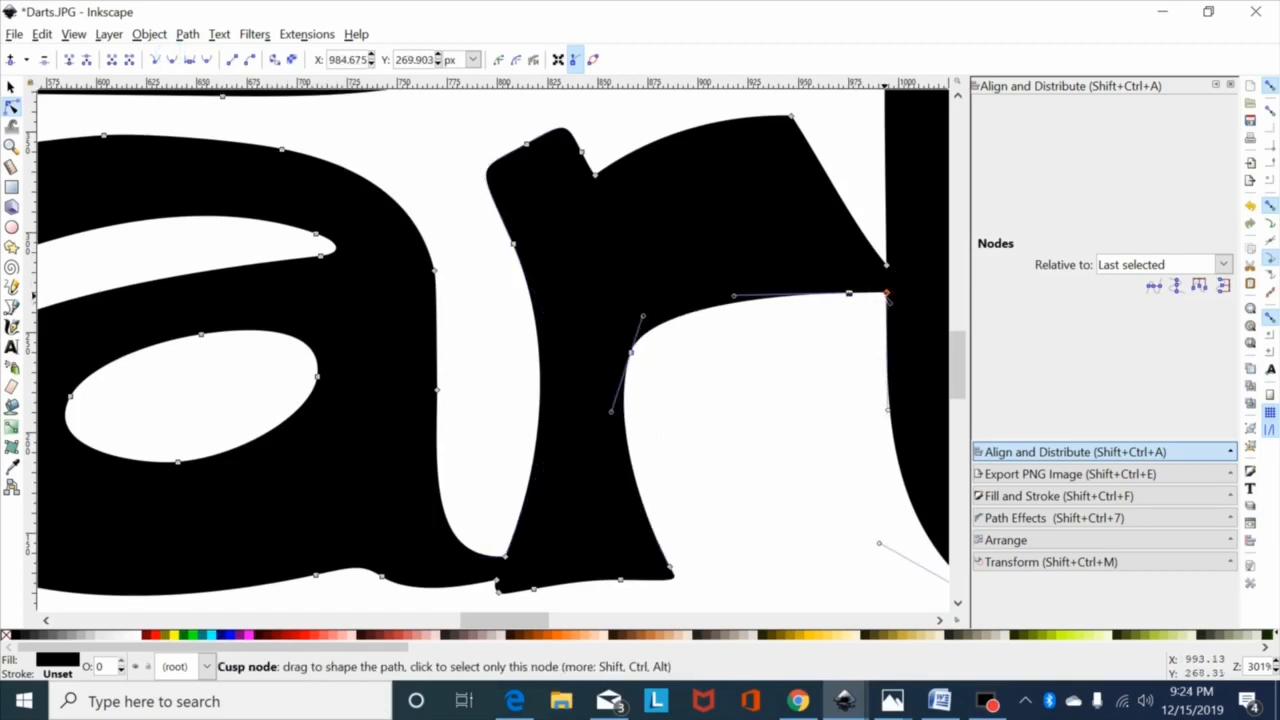
click(887, 295)
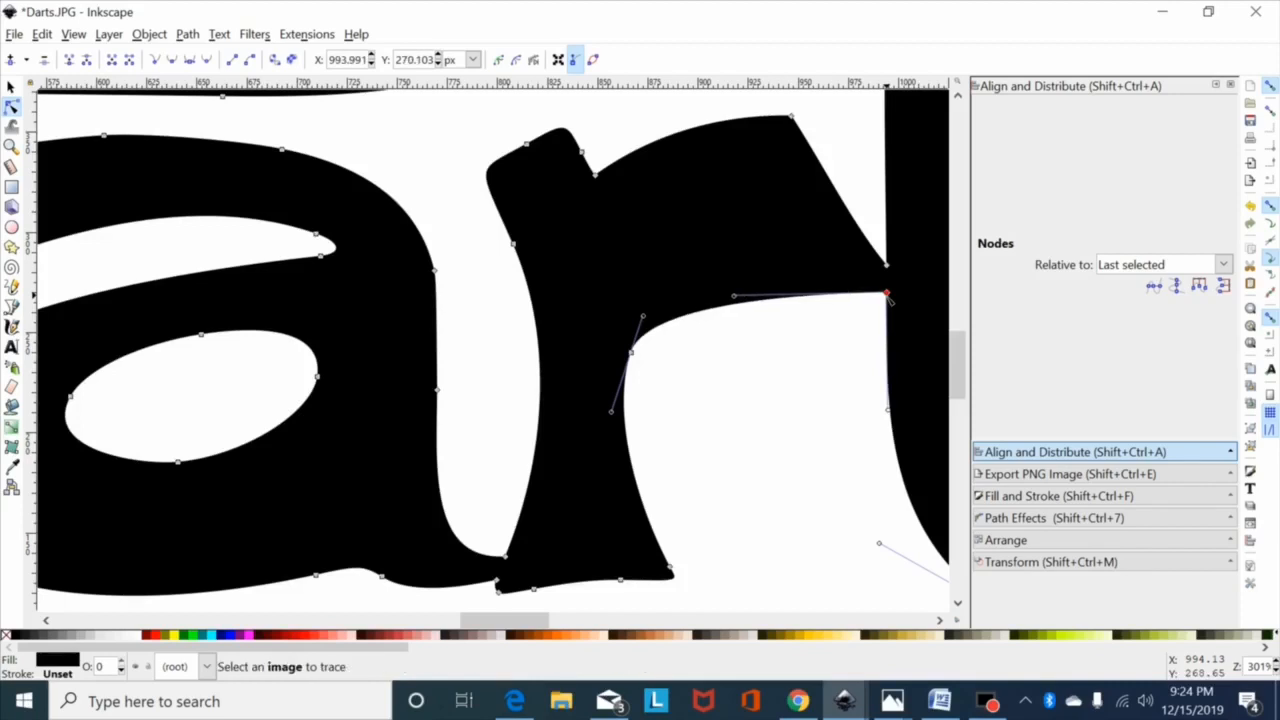
drag(628, 123, 558, 200)
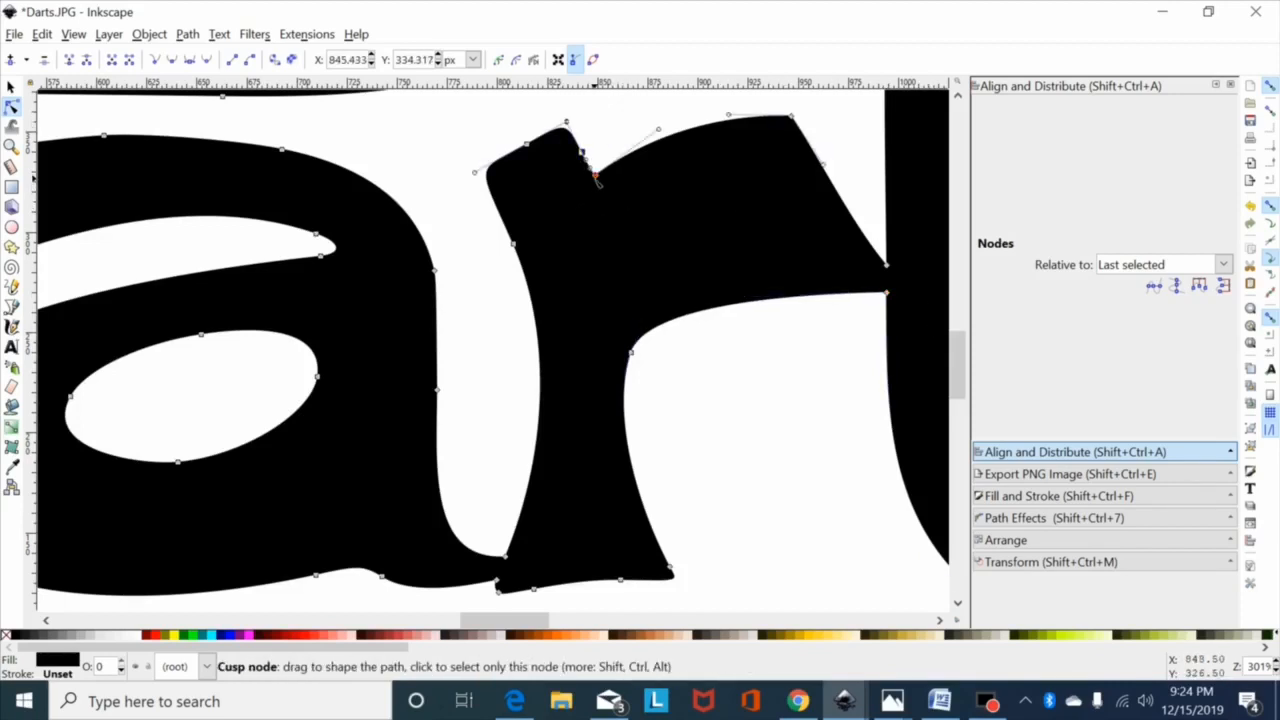
key(shift+j)
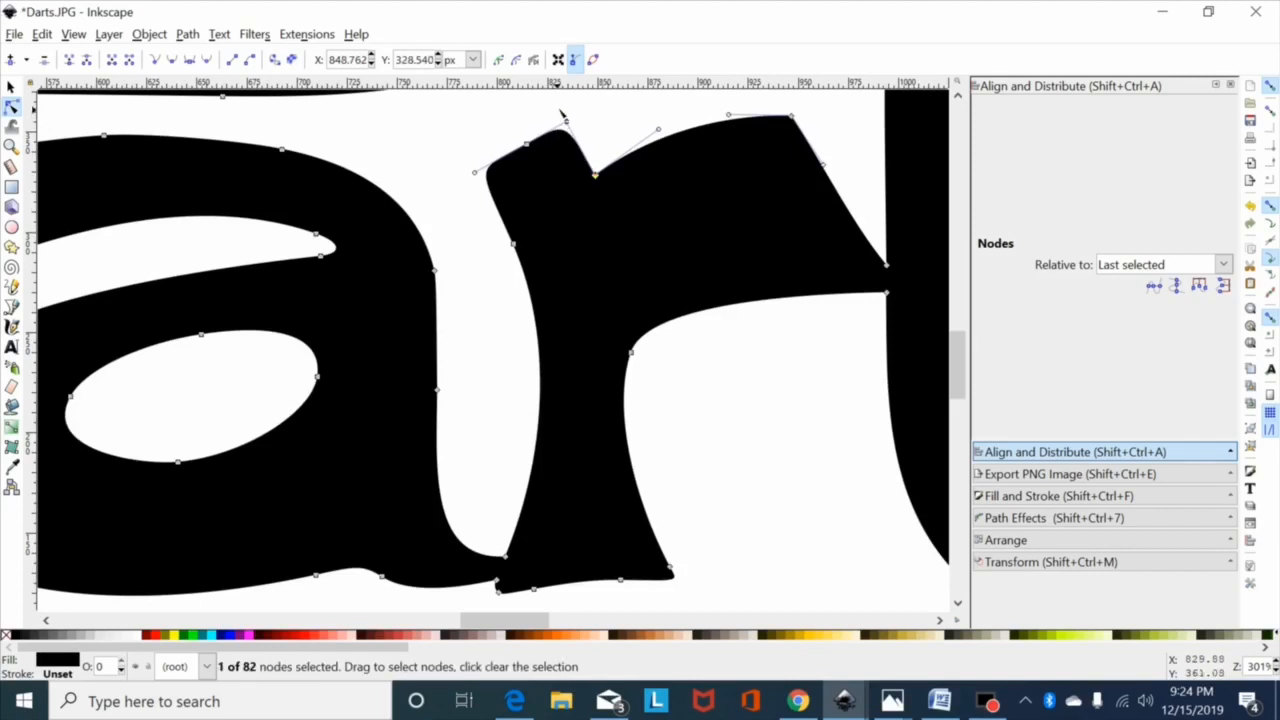
Make the two nodes at the upper left of the "r" and the two nodes on the right side of the "a" smooth
drag(558, 108, 380, 437)
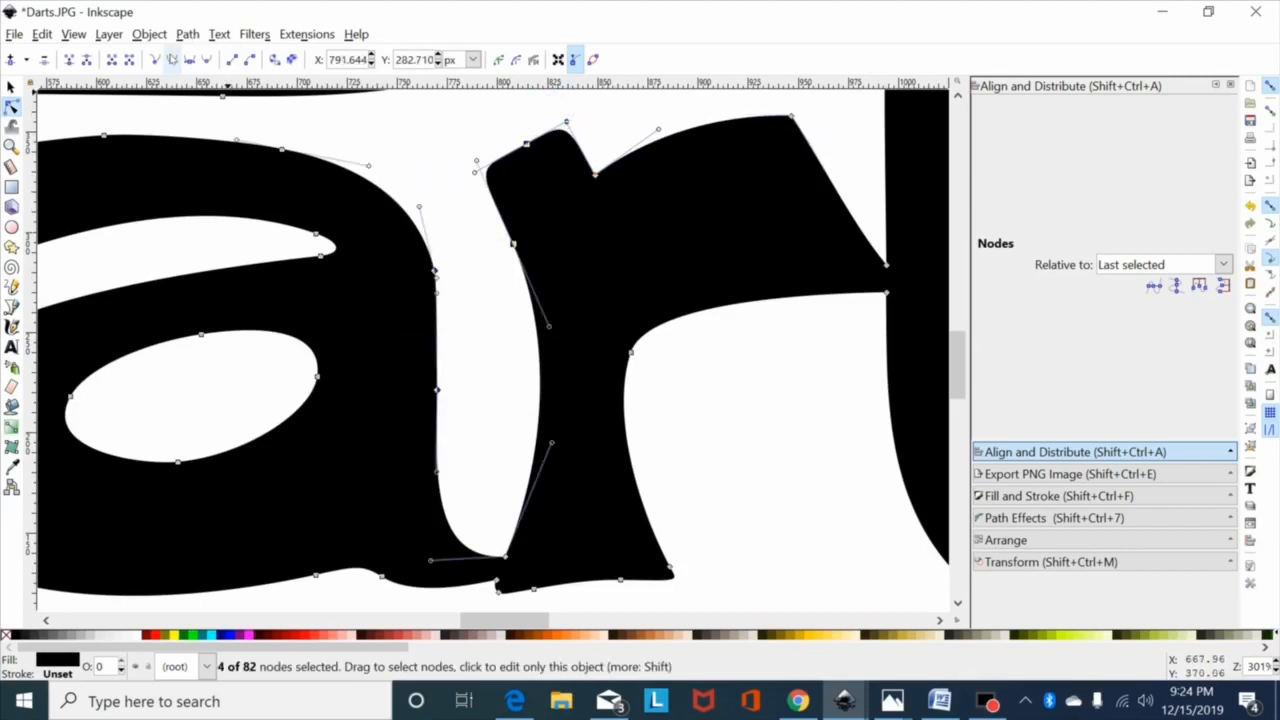
scroll(620, 328, down, 3)
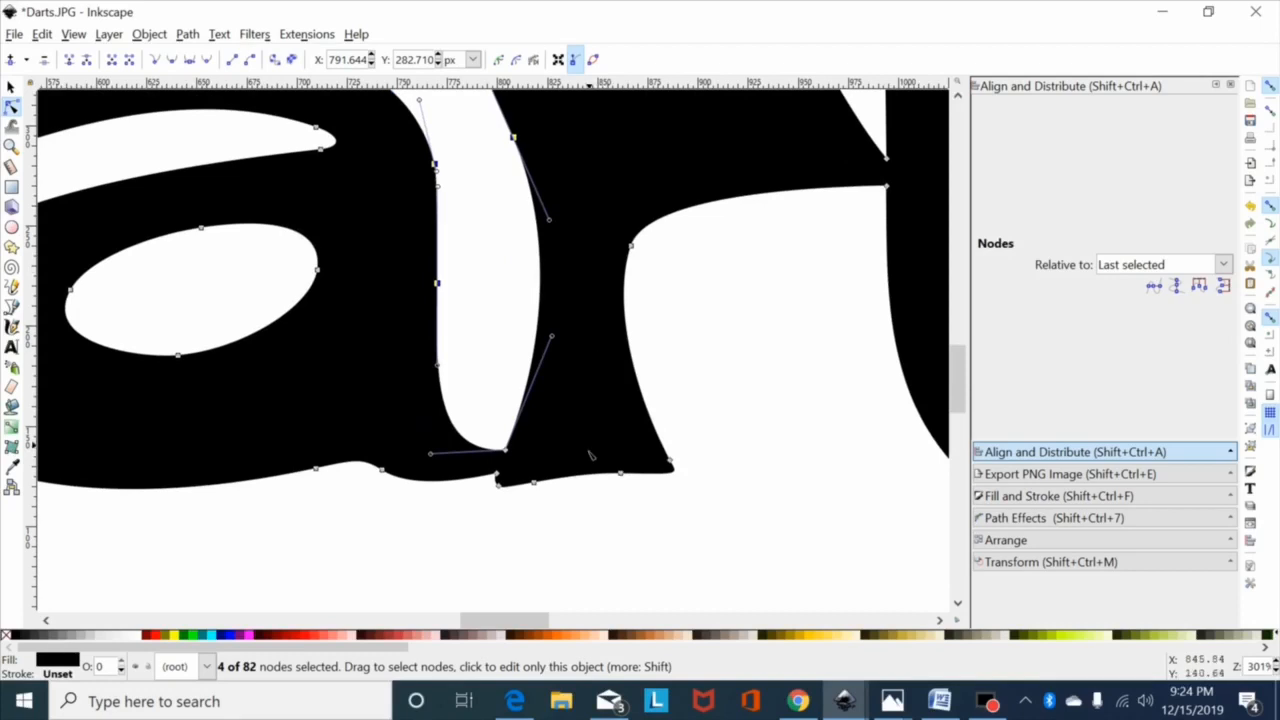
scroll(588, 460, down, 2)
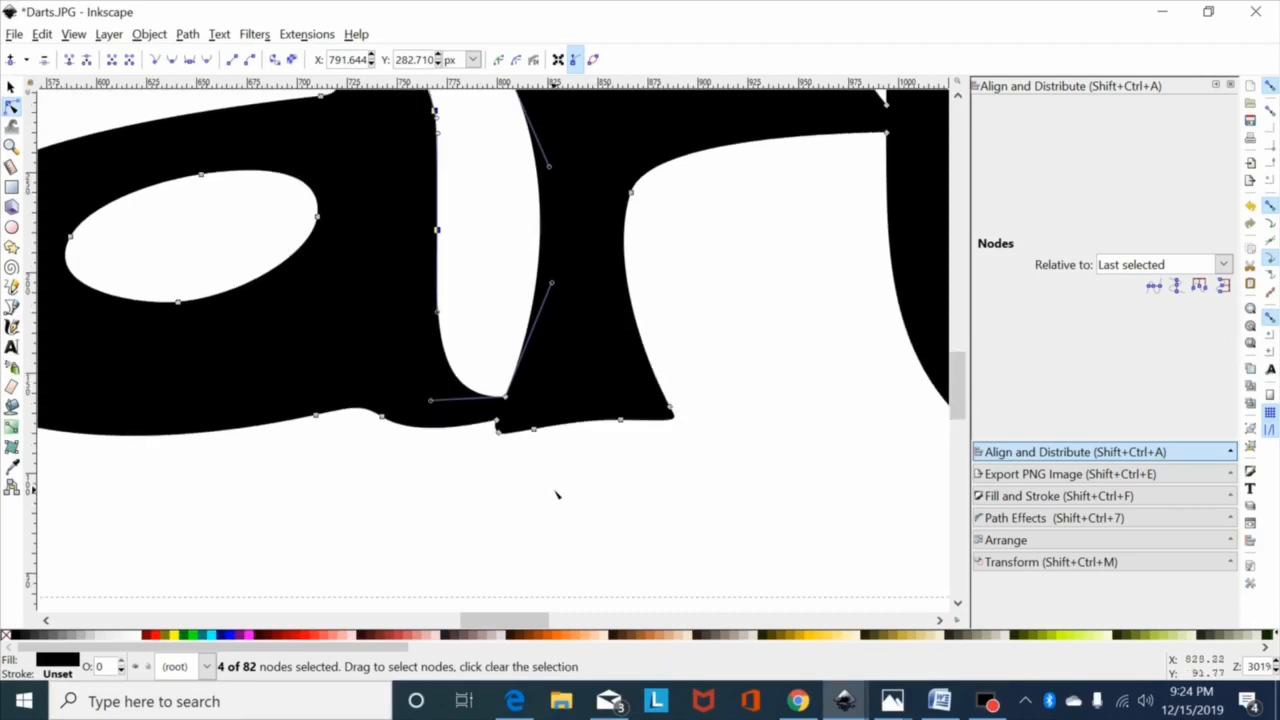
Delete the extra node at the lower-left corner of the "r" foot, beside the notch with the "a"
key(plus)
key(plus)
key(plus)
scroll(556, 486, down, 3)
drag(536, 406, 475, 468)
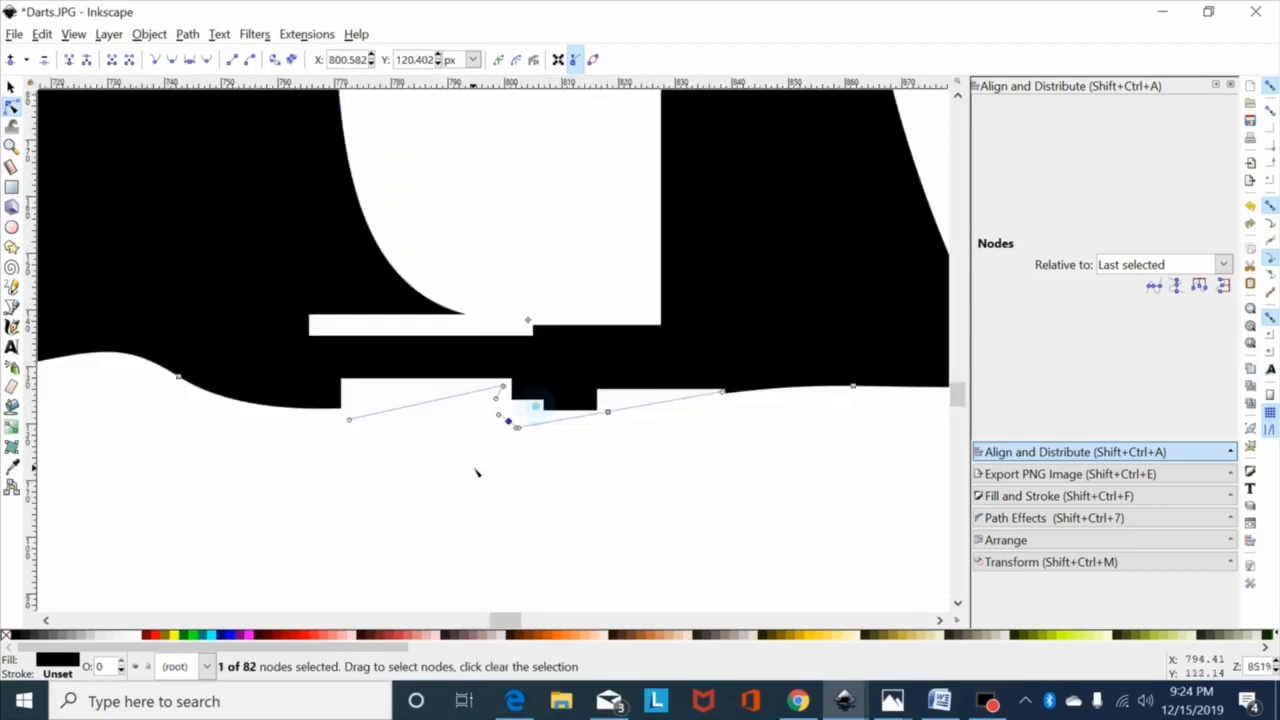
key(Delete)
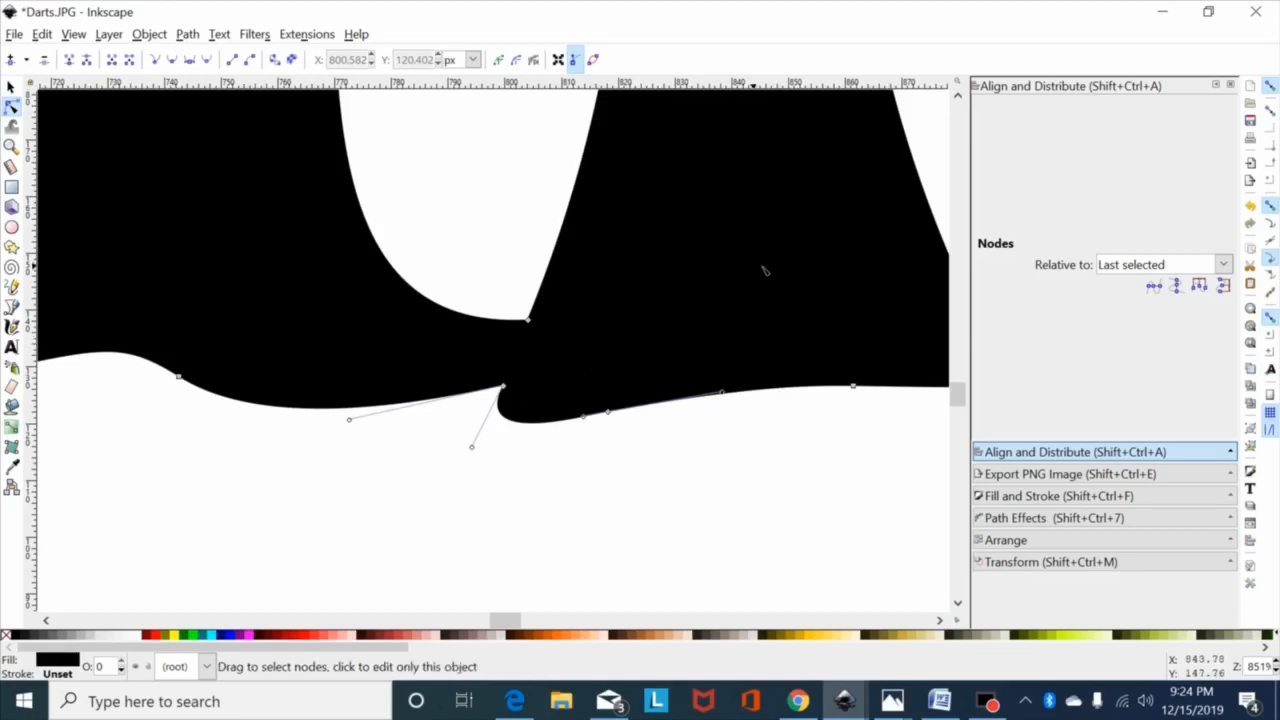
Smooth the two nodes on the bottom edge of the "r" and pull the notch node's lower handle slightly right to reshape the foot corner
drag(885, 311, 555, 502)
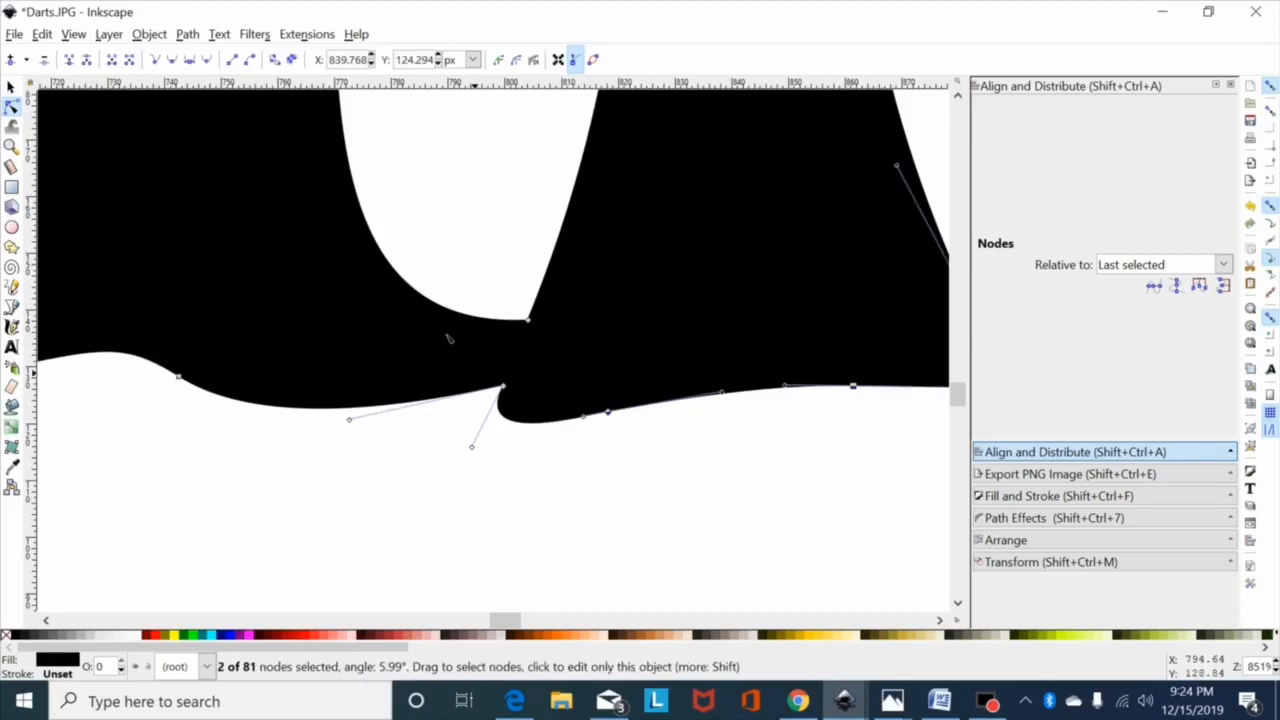
click(175, 60)
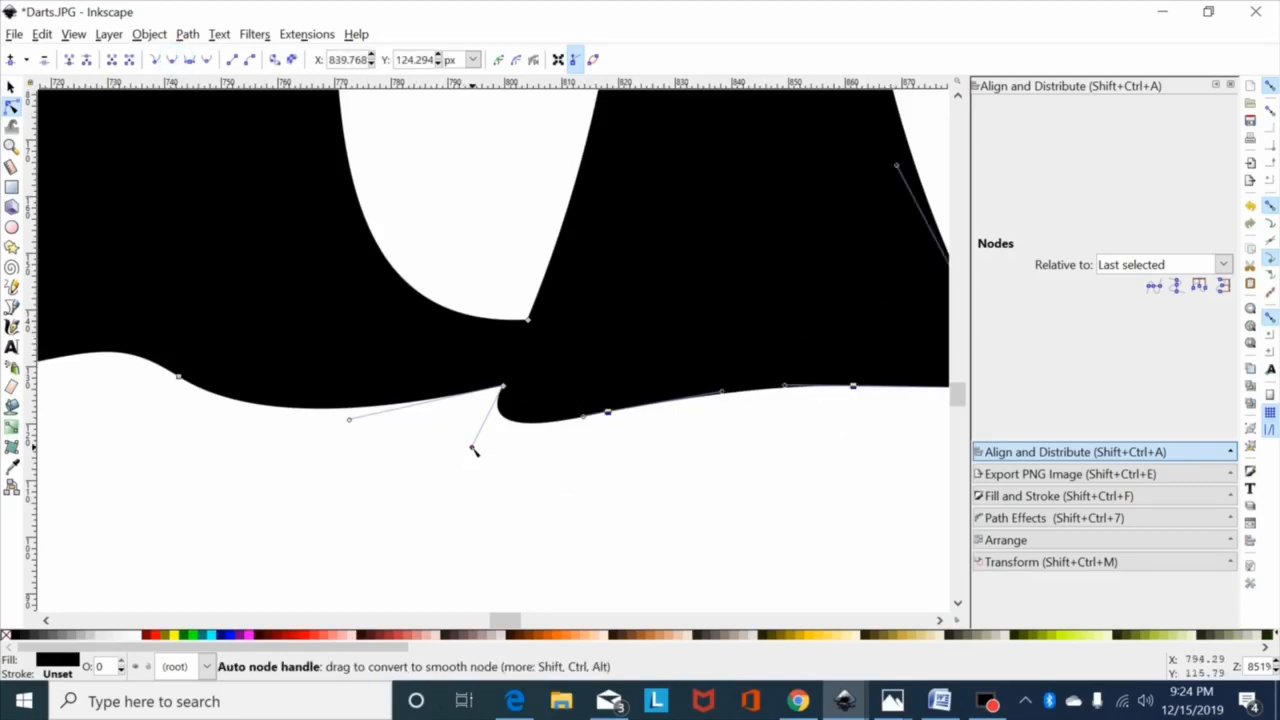
drag(472, 449, 497, 452)
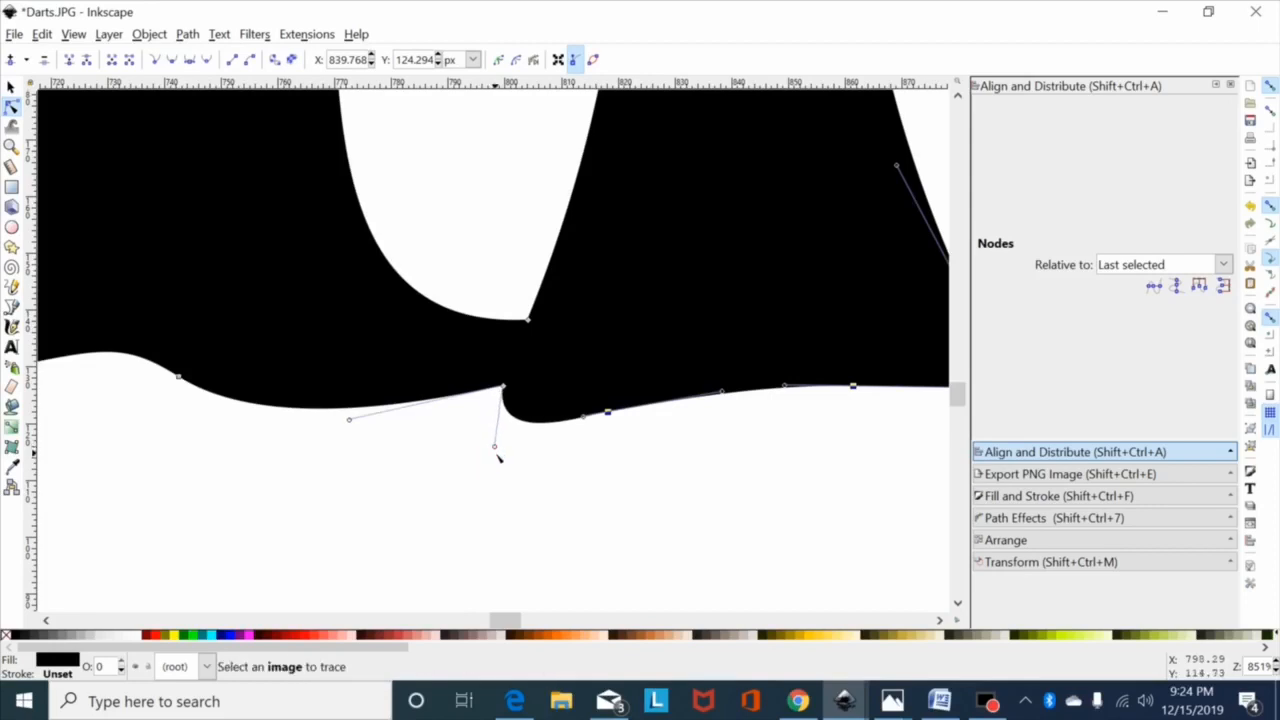
Examine the whole "Darts" lettering and leave node editing for the Selector tool
scroll(499, 457, down, 3)
scroll(746, 337, up, 2)
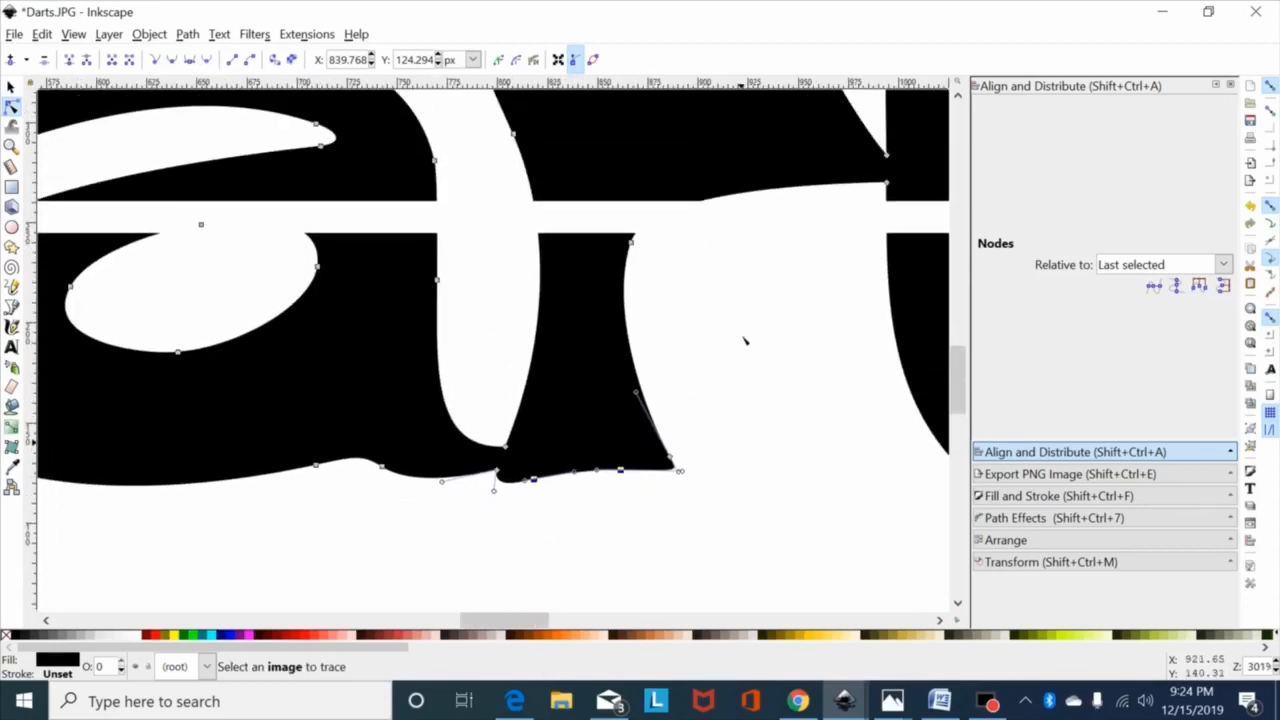
scroll(745, 341, down, 3)
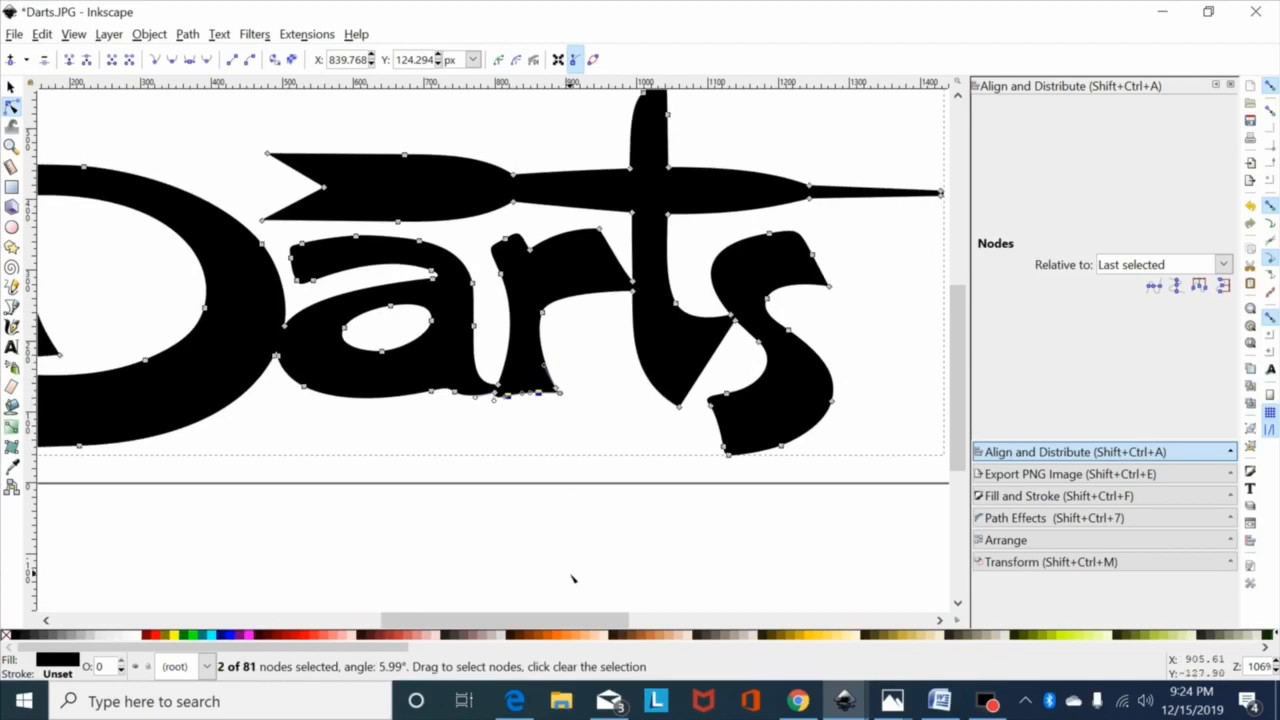
mouse_move(565, 620)
mouse_down()
mouse_move(495, 624)
mouse_move(573, 628)
mouse_up()
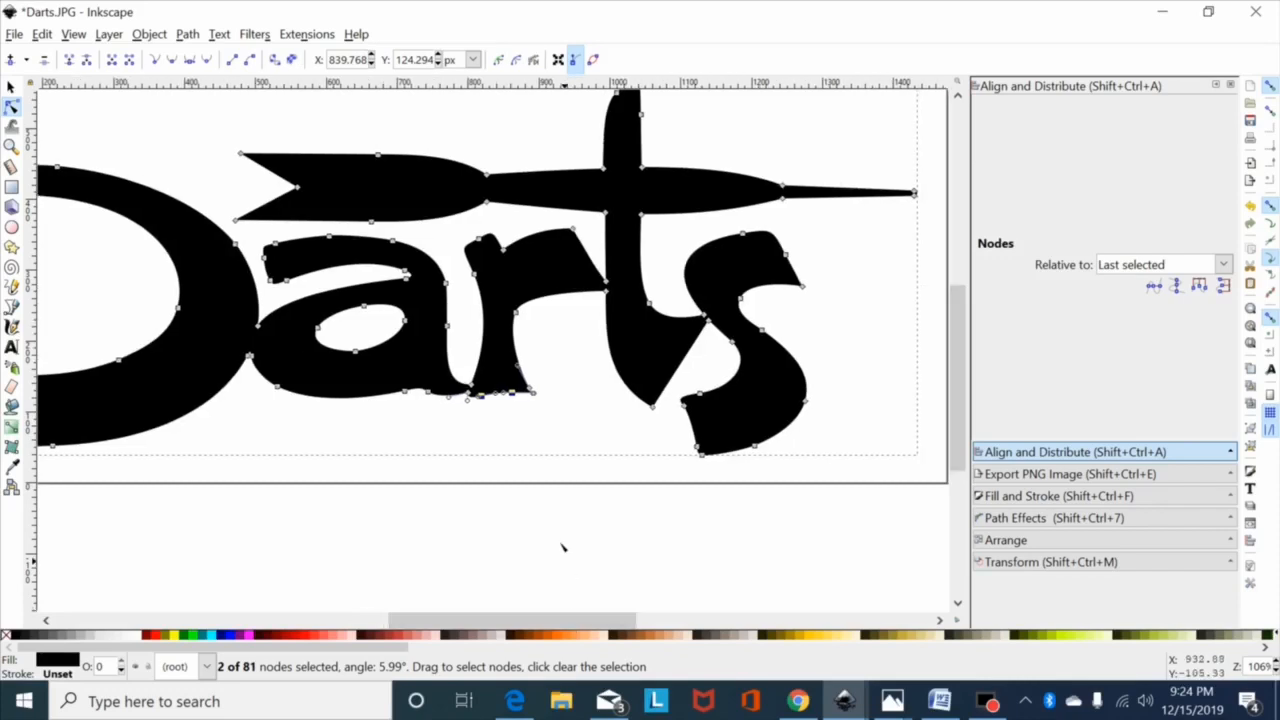
scroll(551, 506, up, 3)
scroll(551, 506, down, 2)
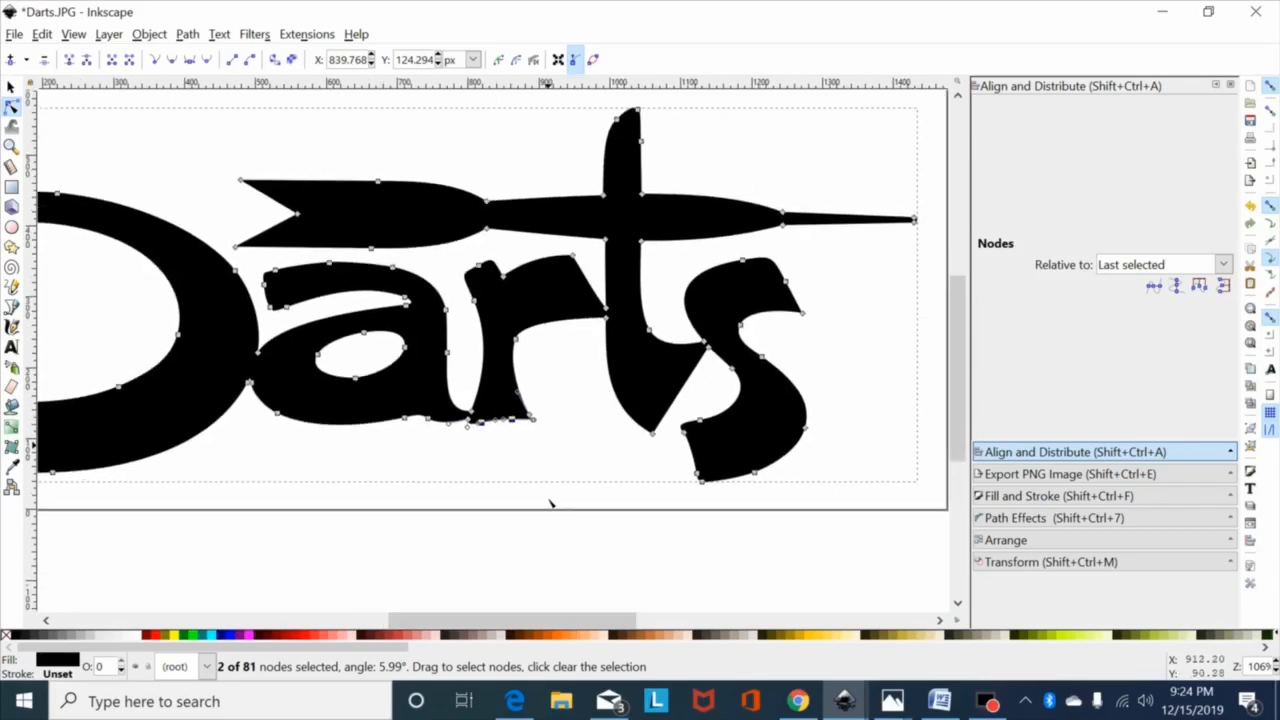
drag(584, 619, 545, 624)
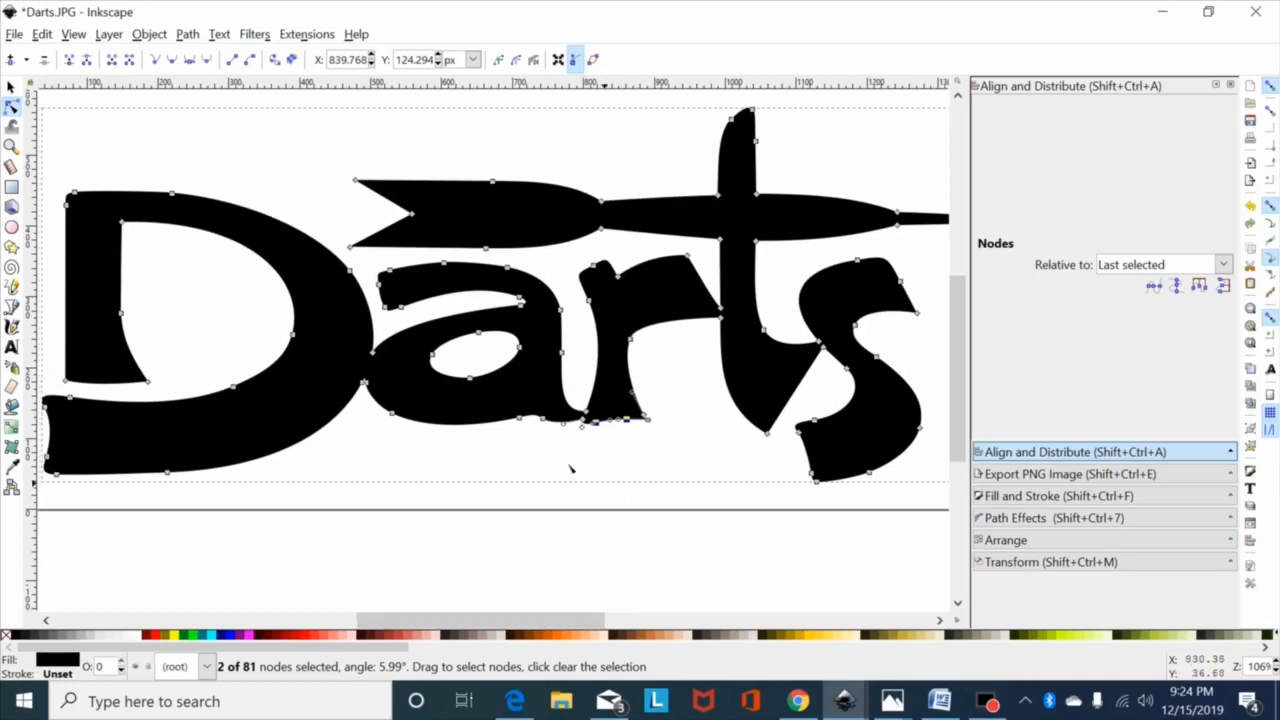
click(11, 87)
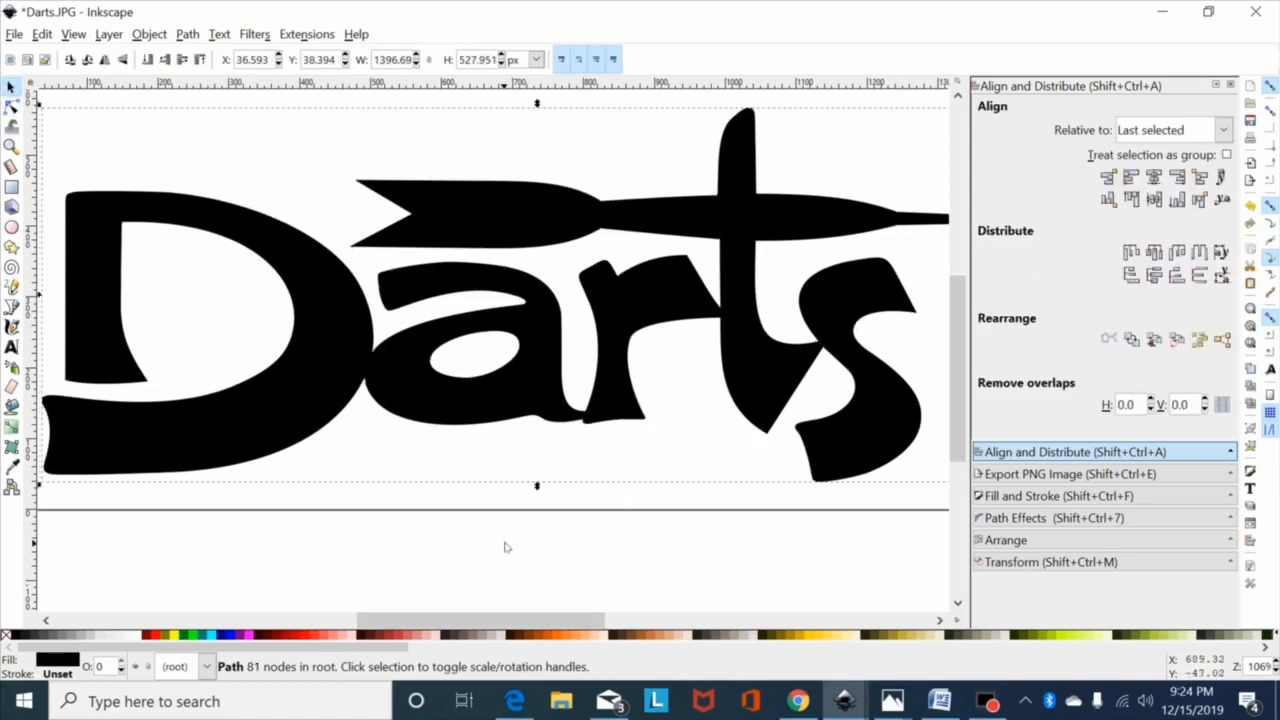
Switch the selected lettering's measurement units to inches
click(536, 60)
click(511, 149)
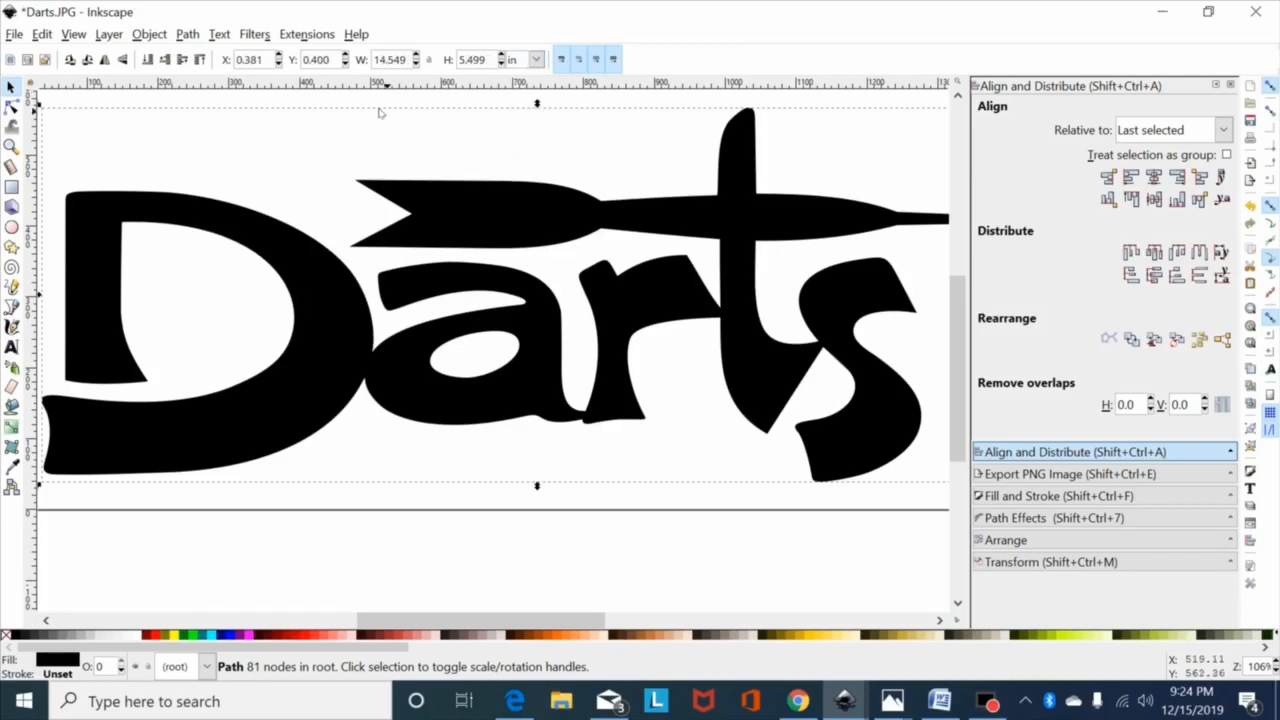
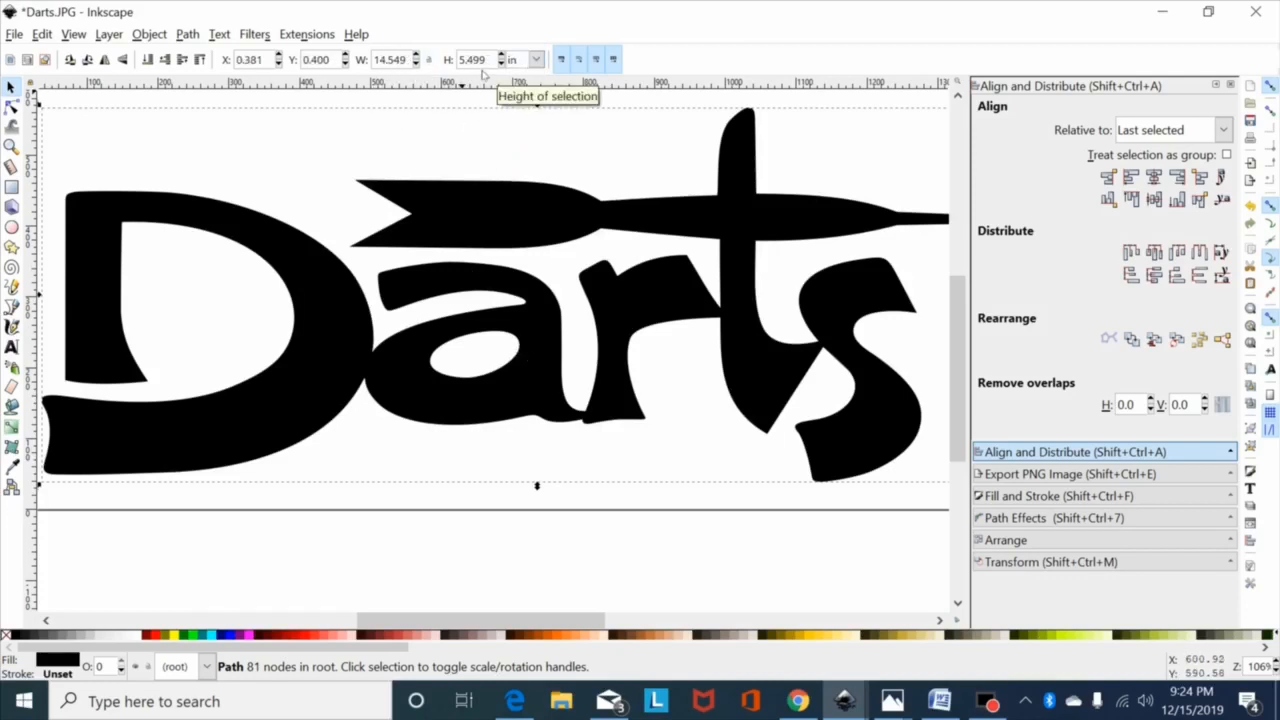
scroll(543, 251, down, 3)
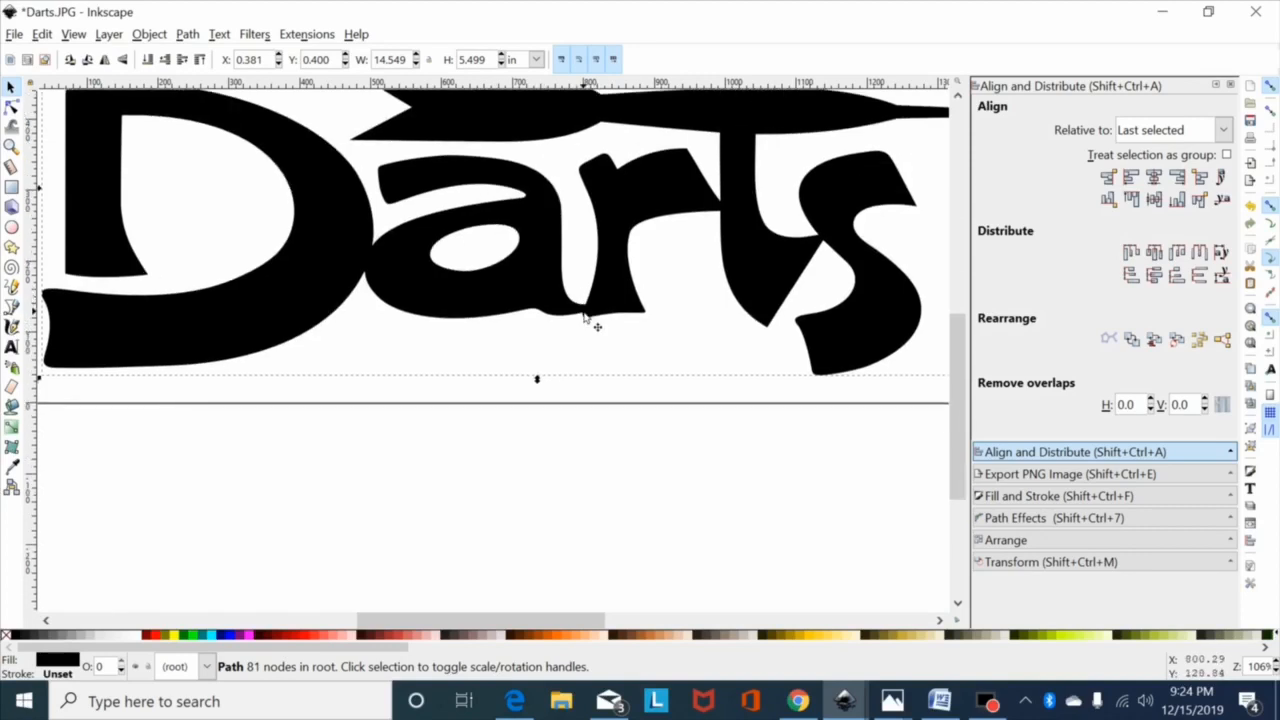
scroll(600, 320, up, 2)
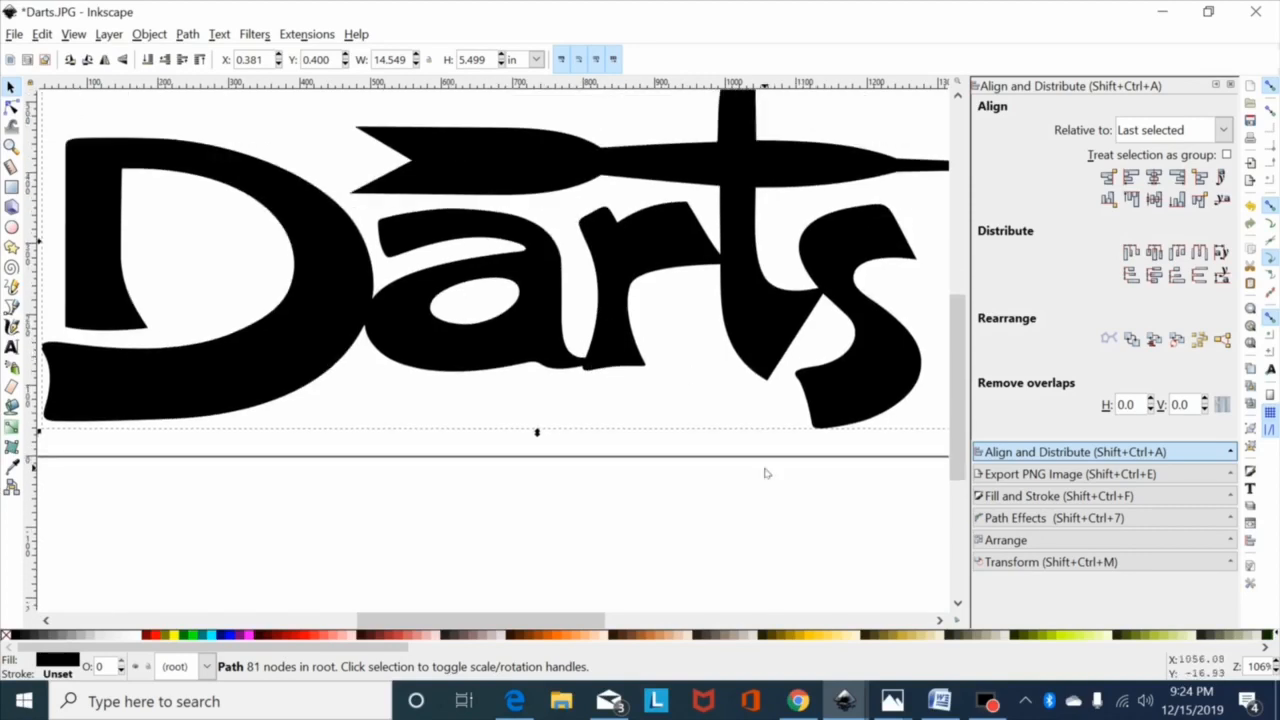
Draw a small magenta rectangle about 0.235 by 0.142 in over the notch between the "a" and "r"
scroll(765, 473, up, 4)
drag(505, 626, 517, 627)
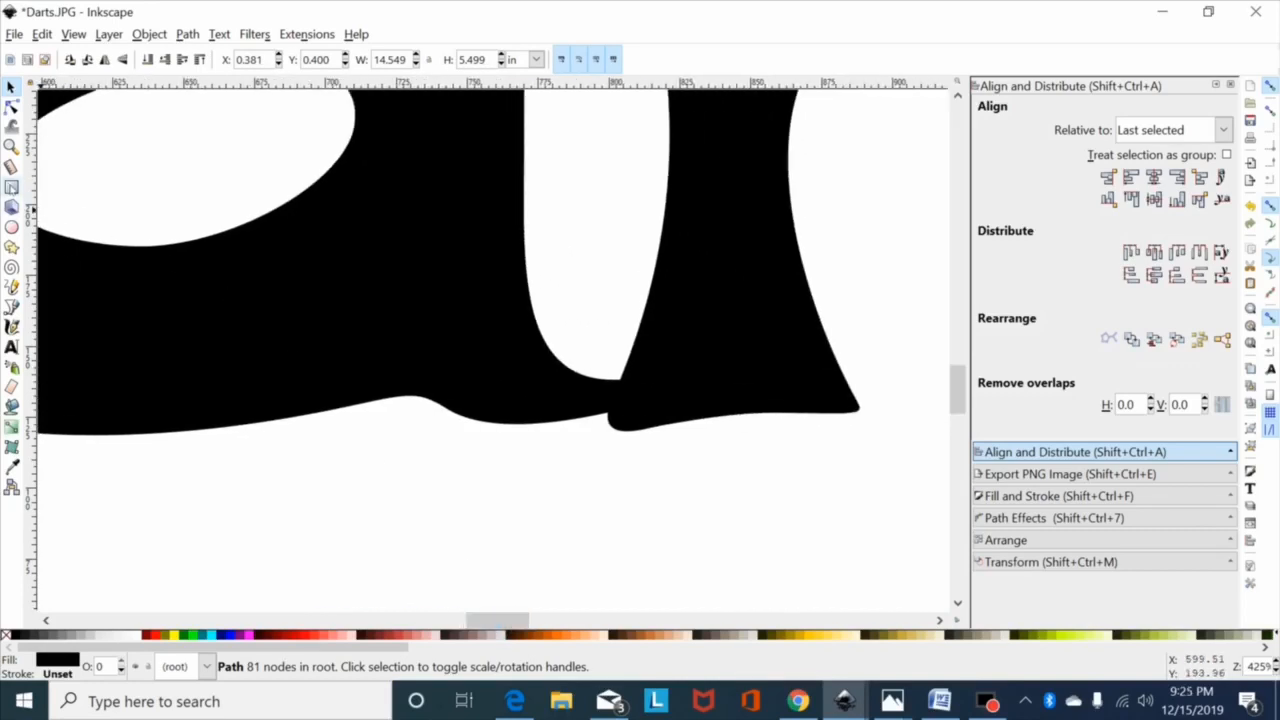
click(11, 187)
drag(587, 349, 651, 386)
click(11, 88)
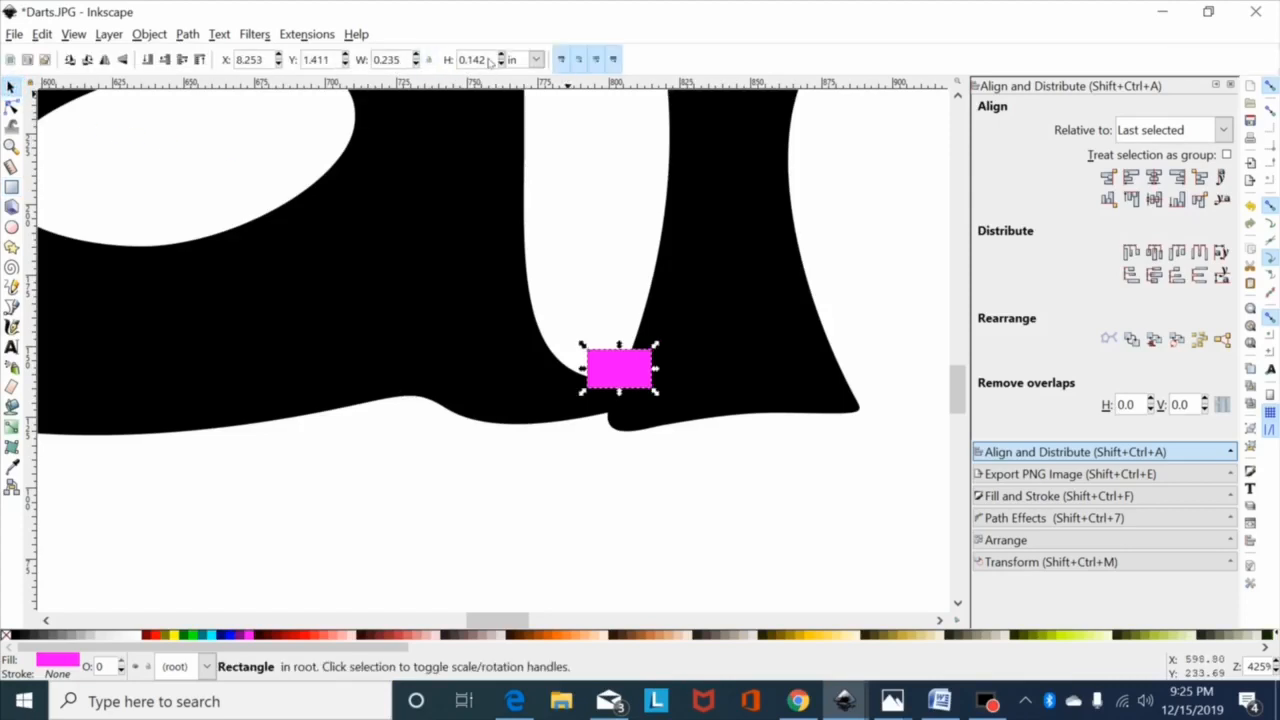
Fit the rectangle to the thin joint between the "a" and "r" to gauge its thickness
drag(633, 366, 652, 421)
key(minus)
key(minus)
key(minus)
key(minus)
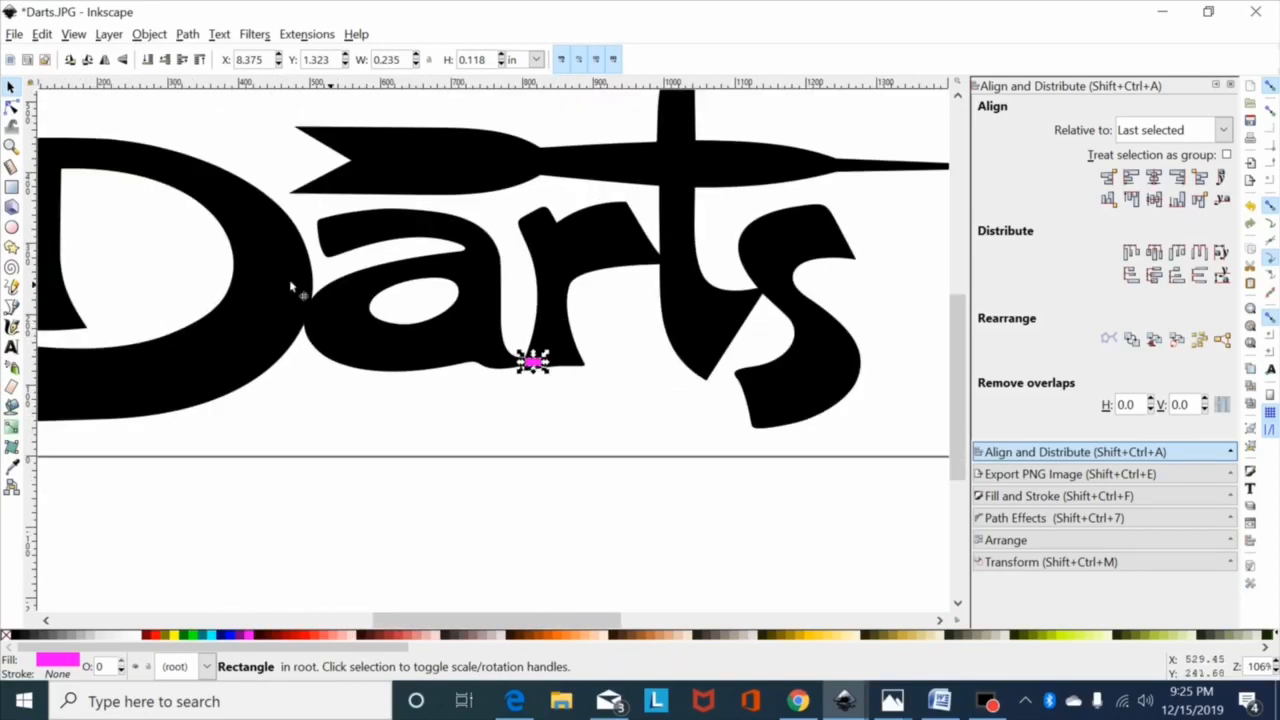
key(plus)
key(plus)
key(plus)
key(plus)
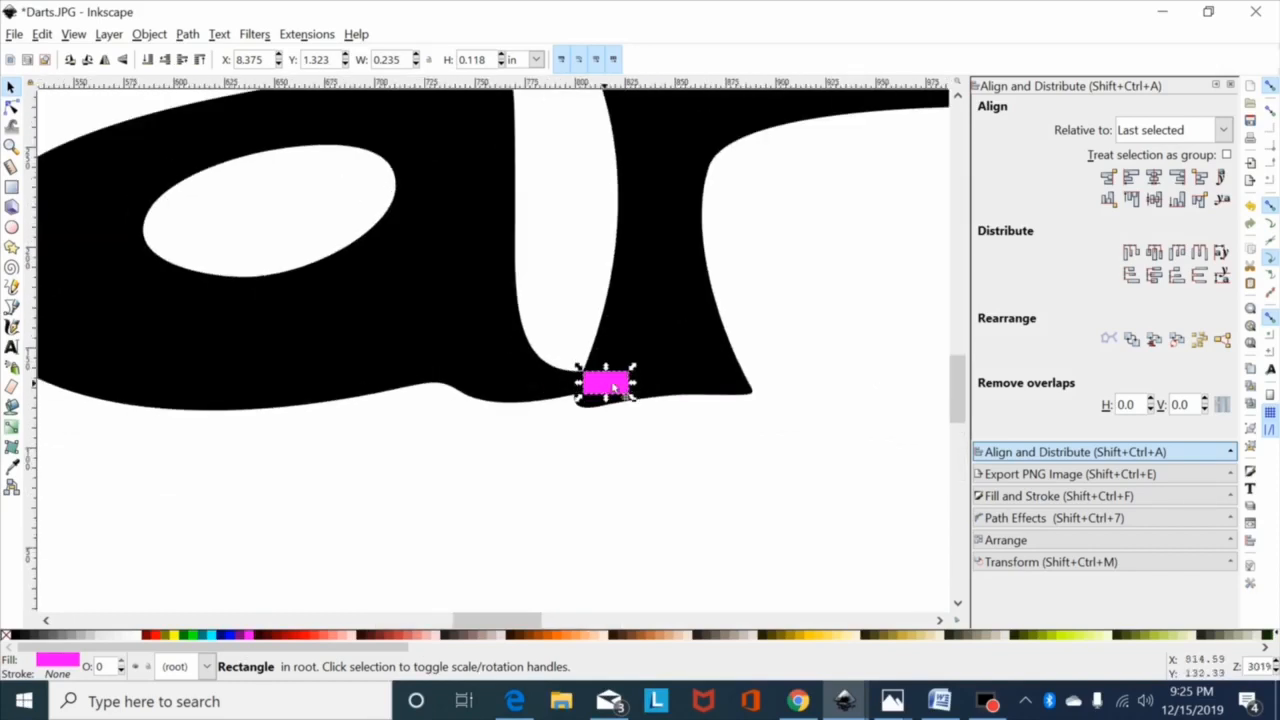
Resize the rectangle to about 0.394 by 0.250 in so it bridges the "a" and "r"
drag(665, 399, 538, 387)
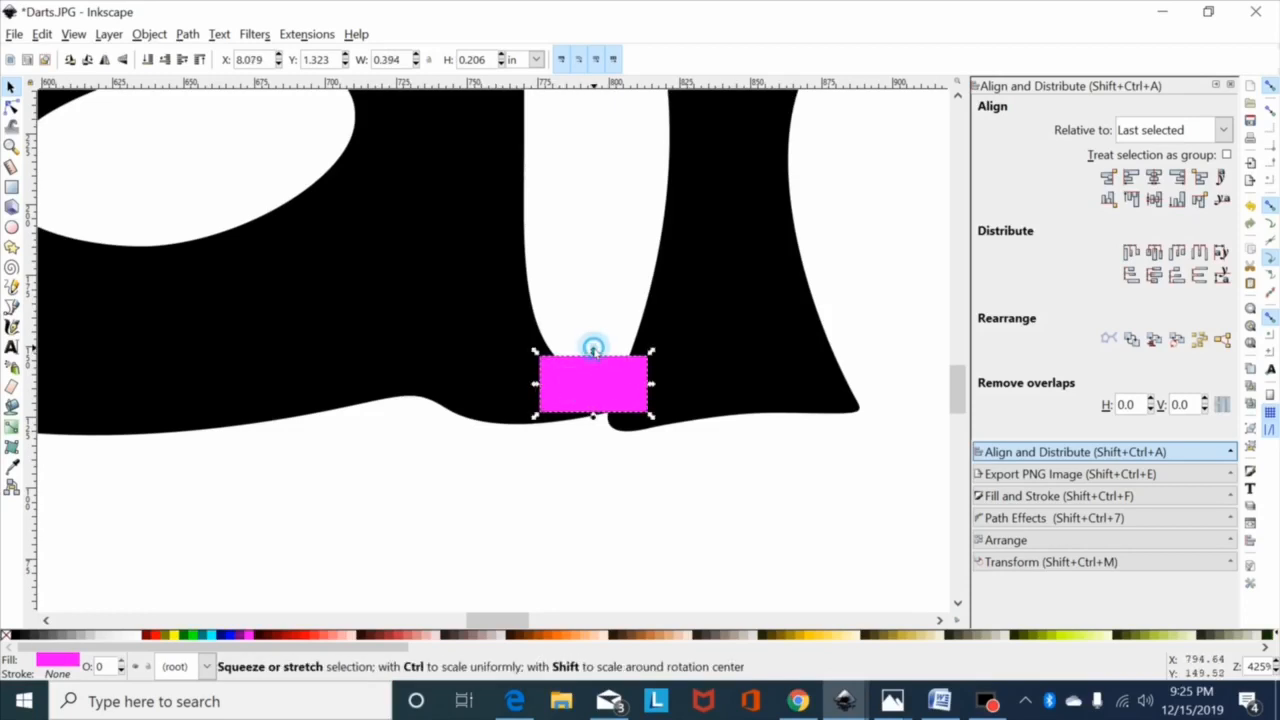
drag(593, 347, 594, 341)
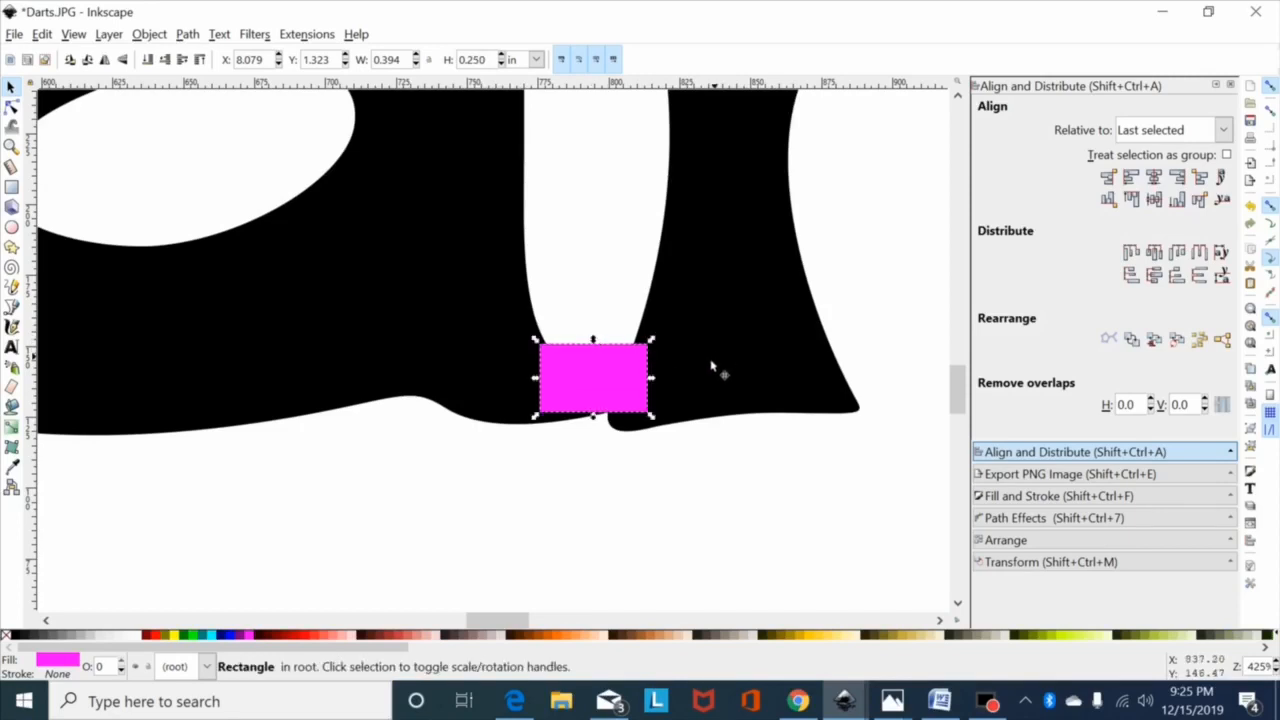
key(minus)
key(minus)
key(minus)
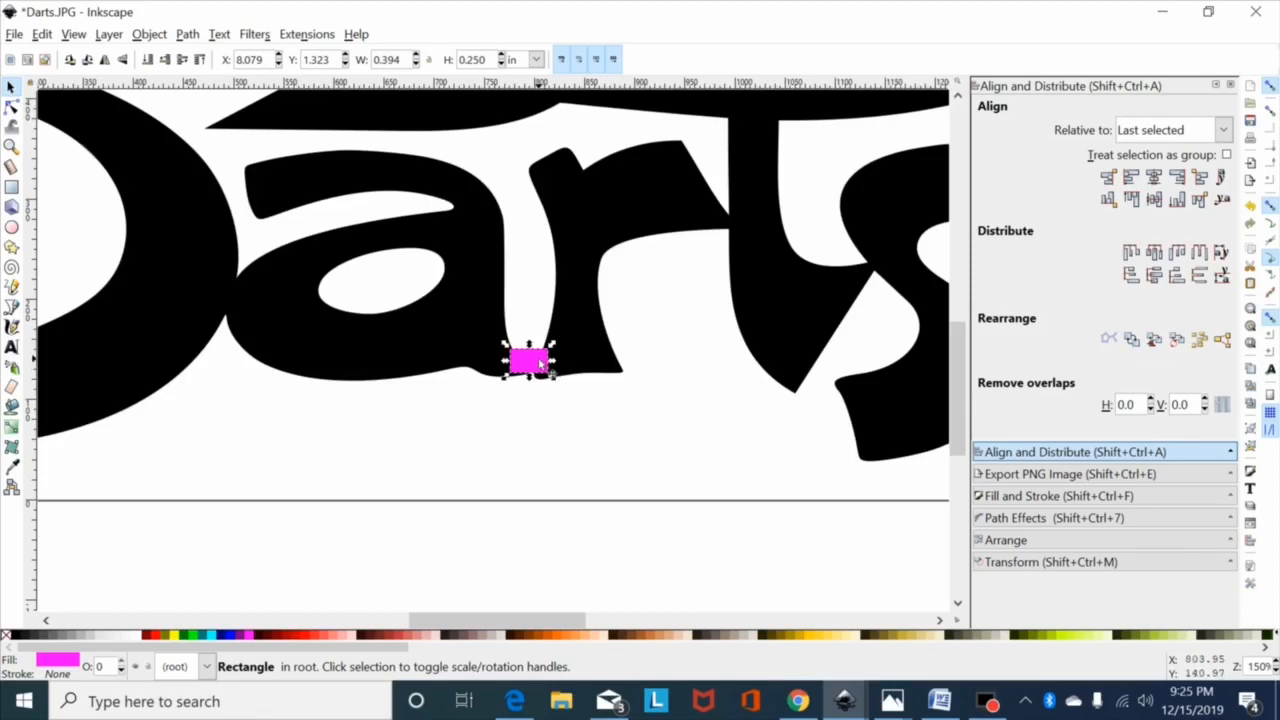
Duplicate the 0.250 in high rectangle and place the copy over the joint between the "r" and "t"
key(ctrl+d)
drag(540, 365, 877, 257)
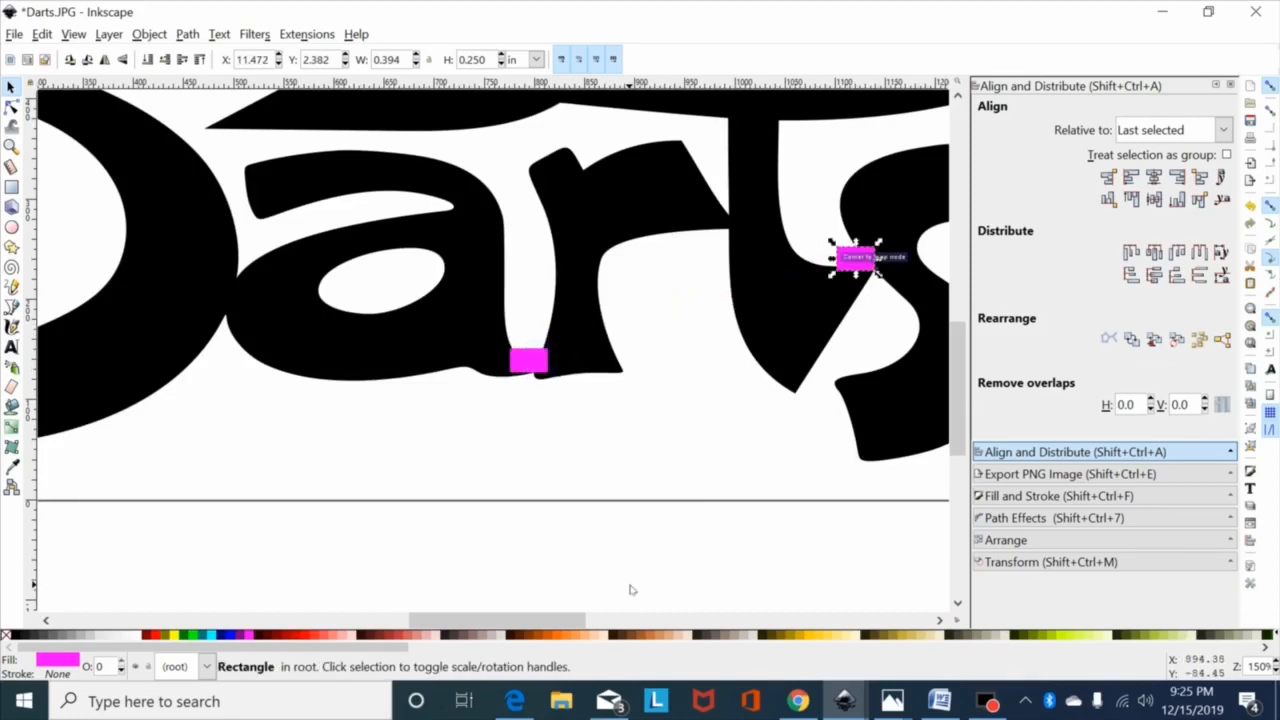
scroll(605, 620, right, 4)
scroll(630, 427, up, 2)
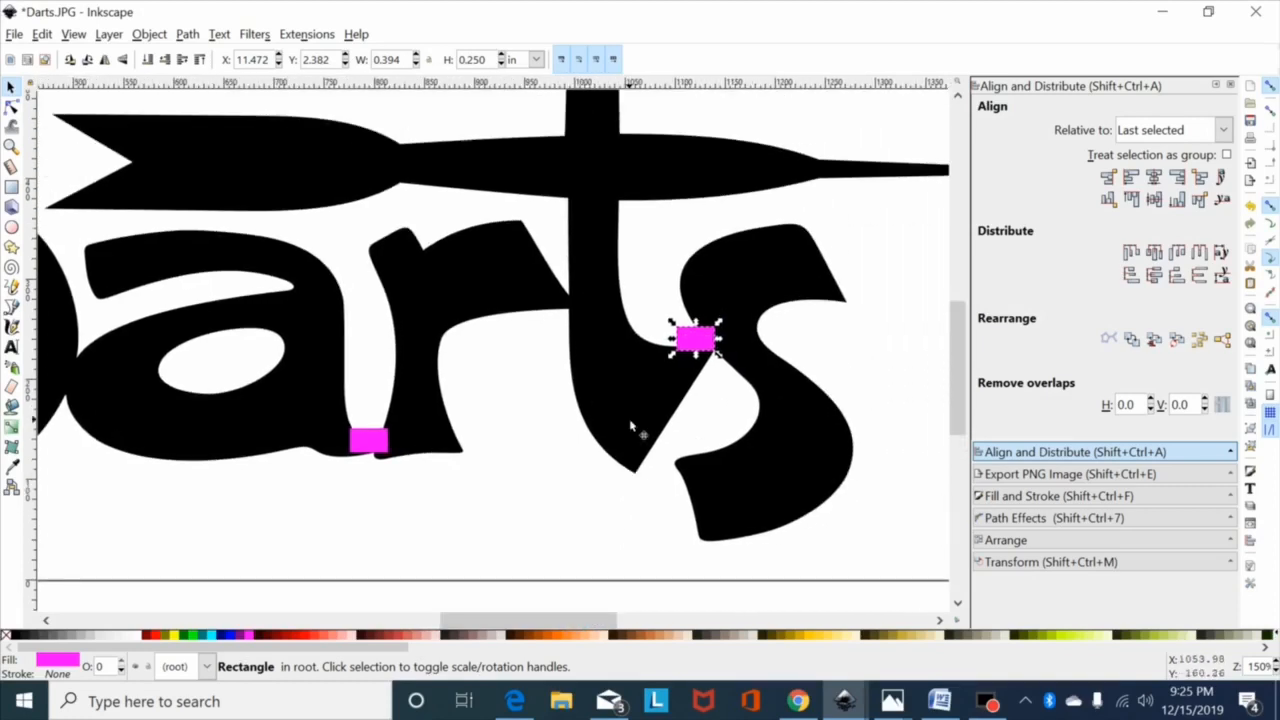
drag(693, 341, 569, 299)
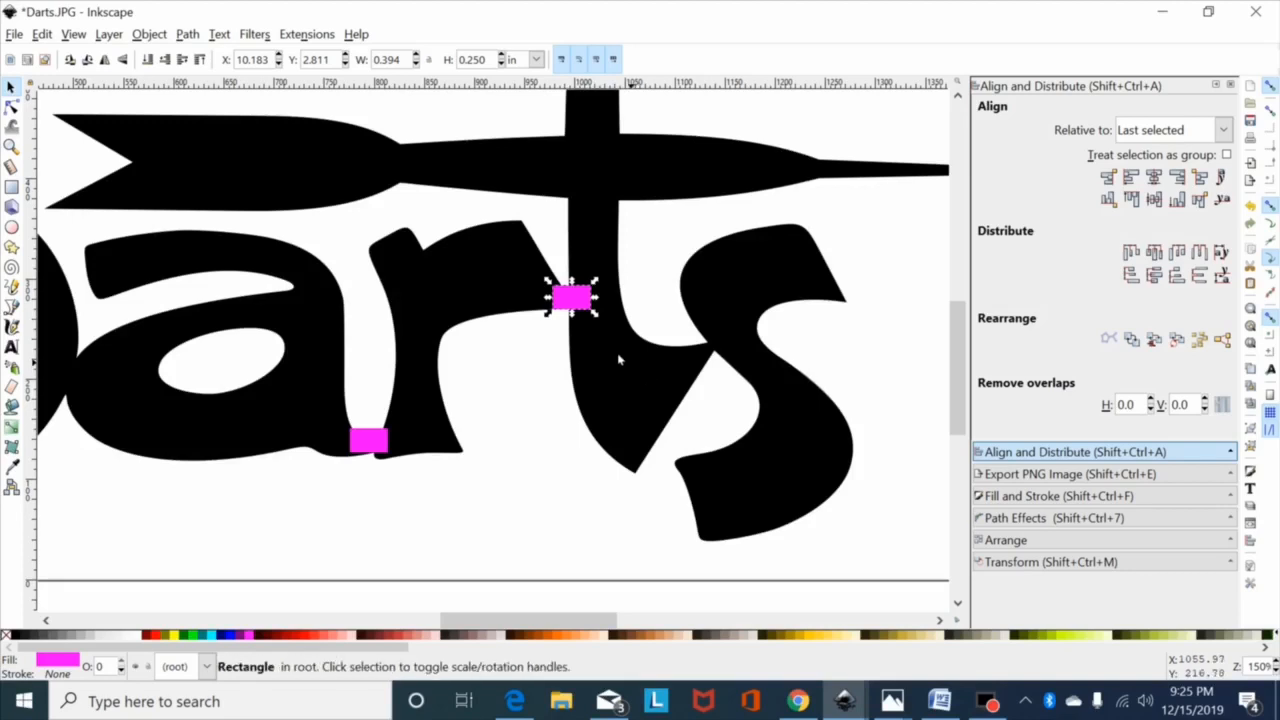
Place another copy of the rectangle over the joint between the "t" and "s", rotated to follow the slant
drag(582, 295, 728, 335)
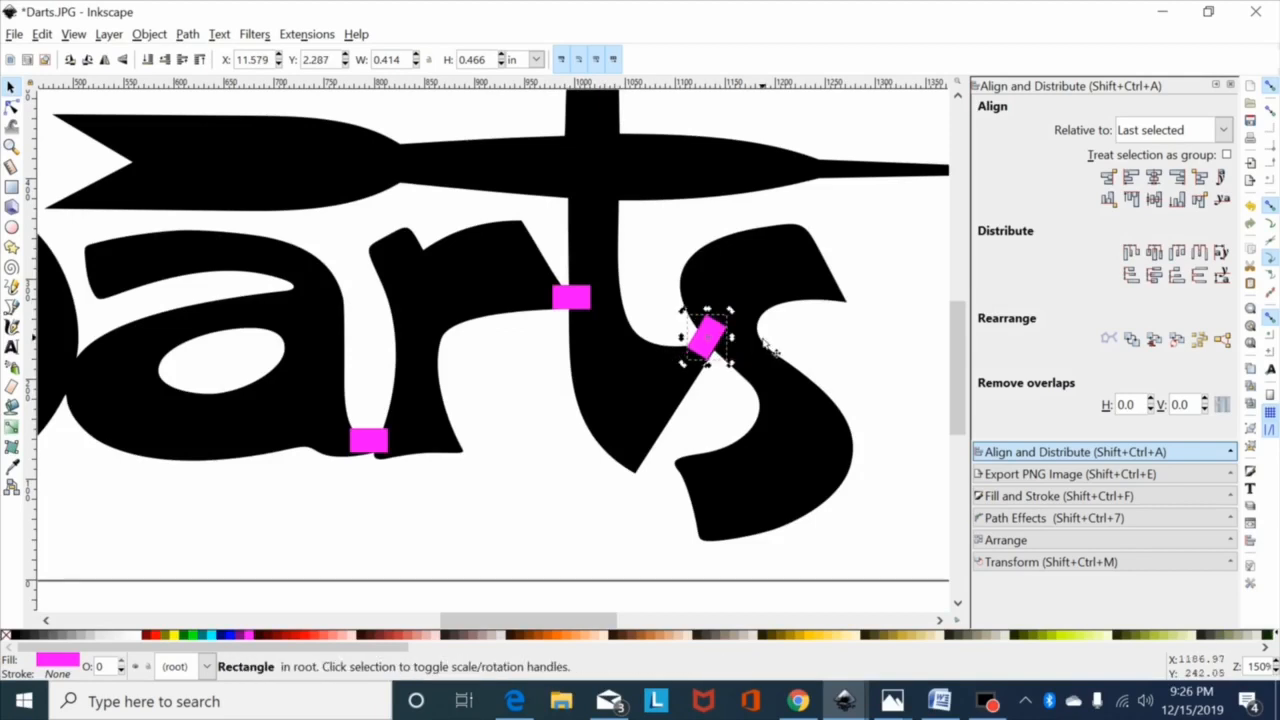
key(minus)
key(minus)
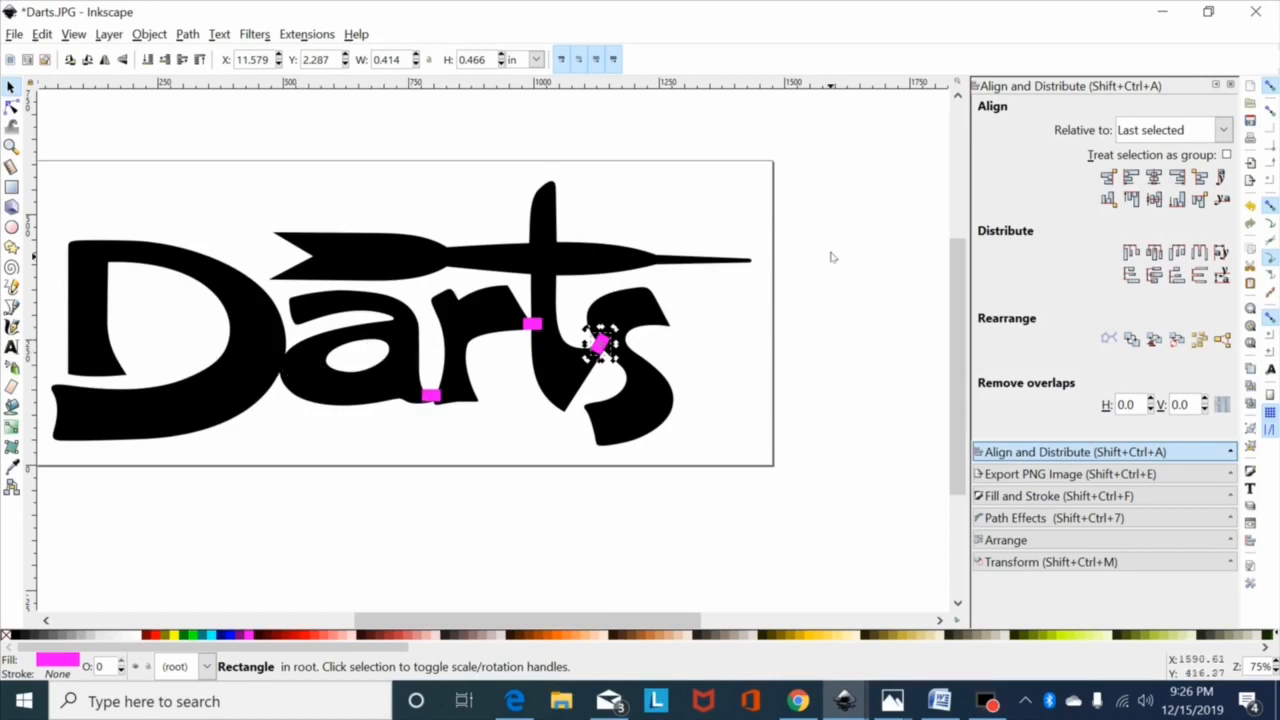
Combine the three magenta rectangles into one path and unite it with the black "Darts" lettering
drag(865, 281, 363, 486)
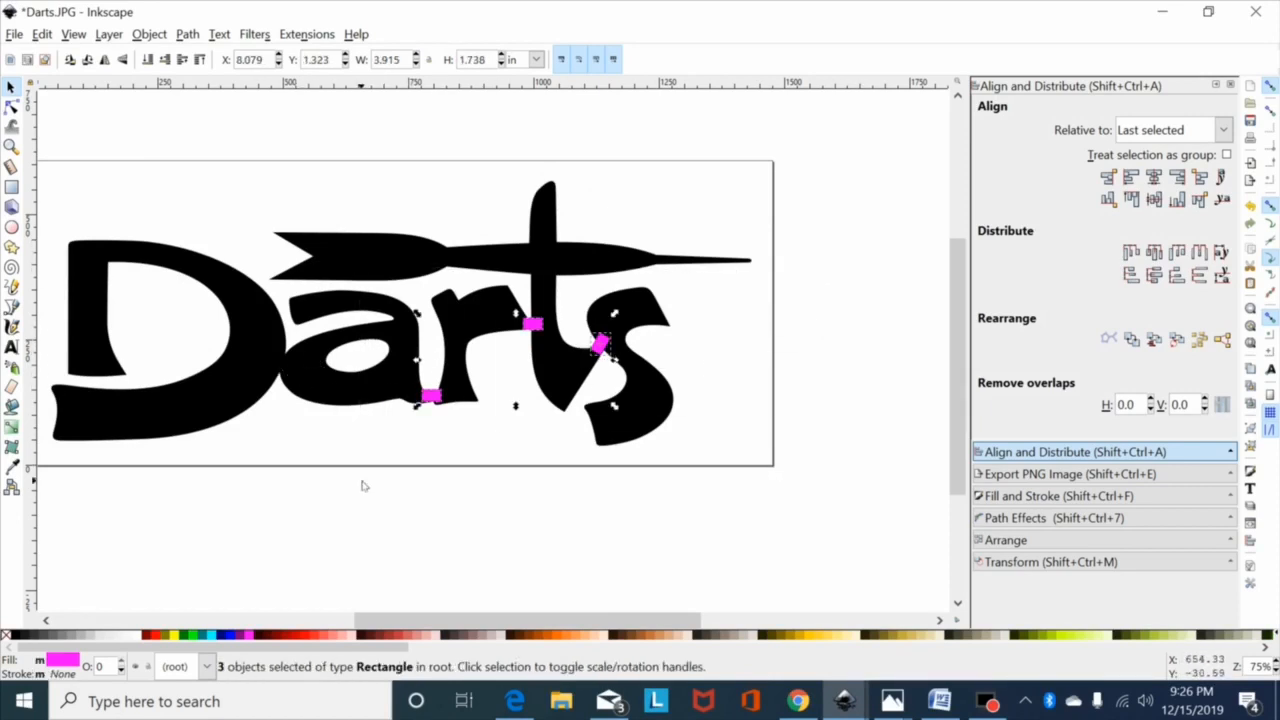
key(ctrl+k)
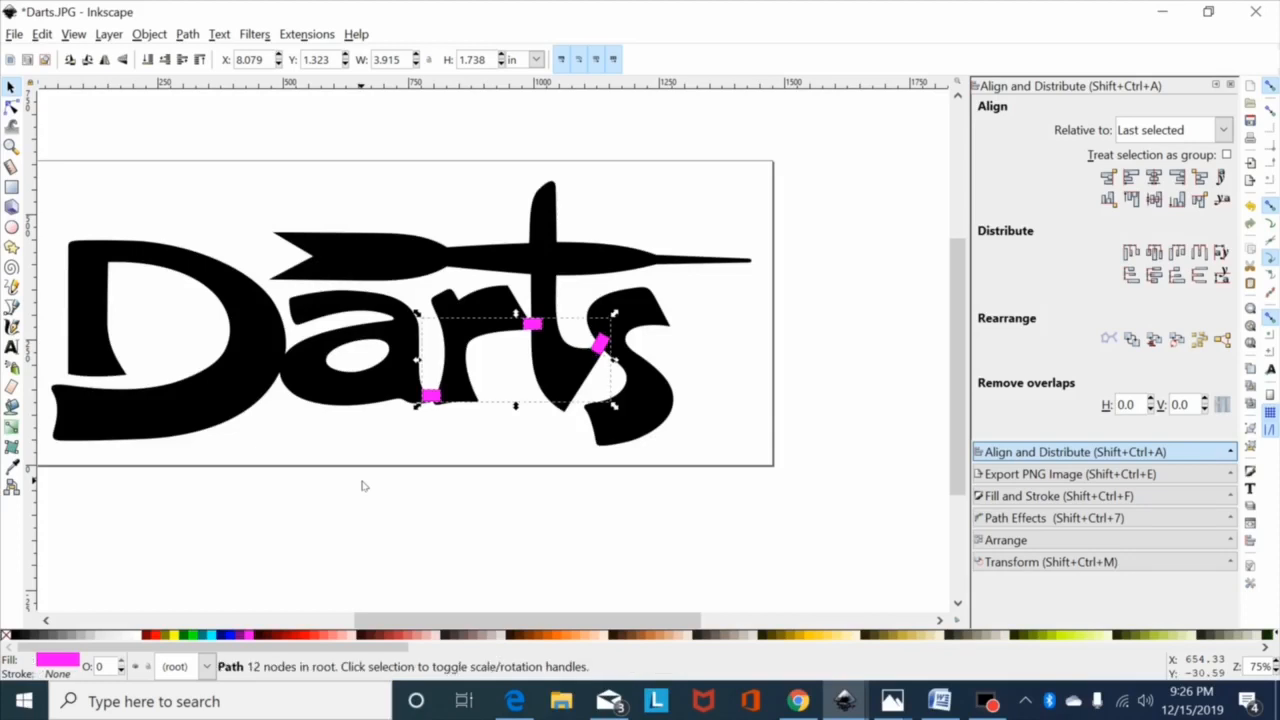
shift+click(549, 373)
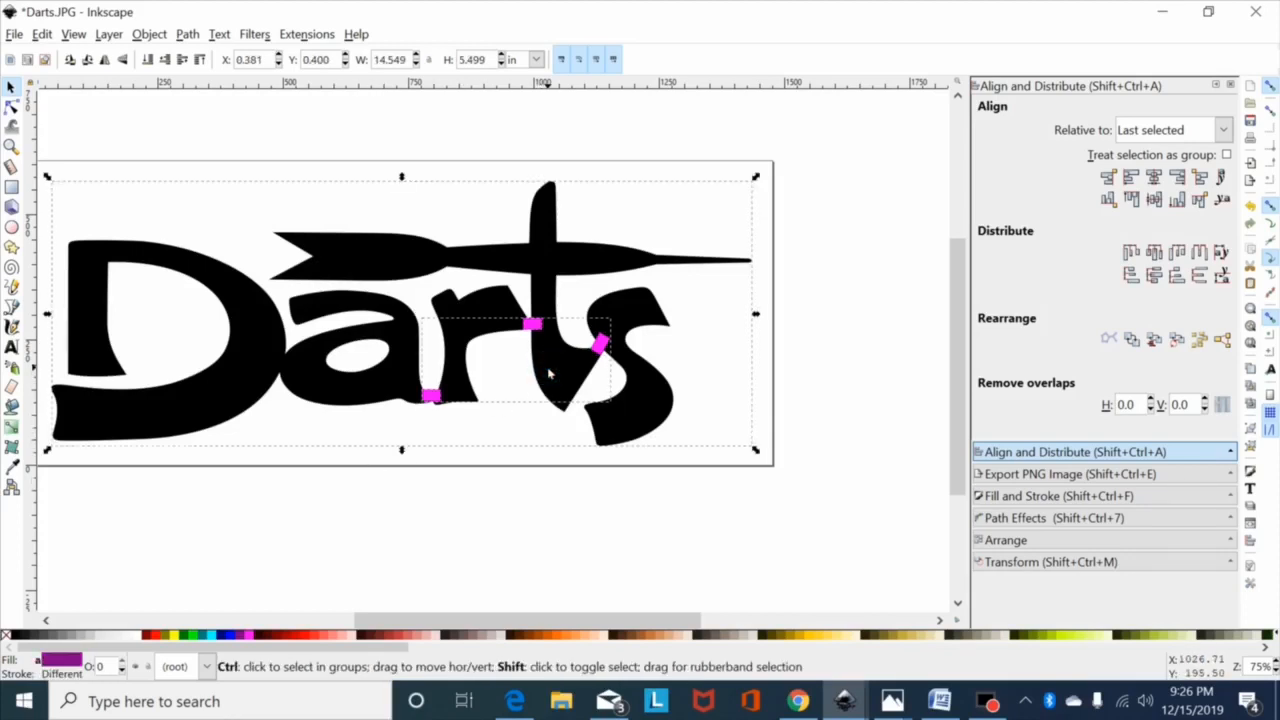
key(ctrl+minus)
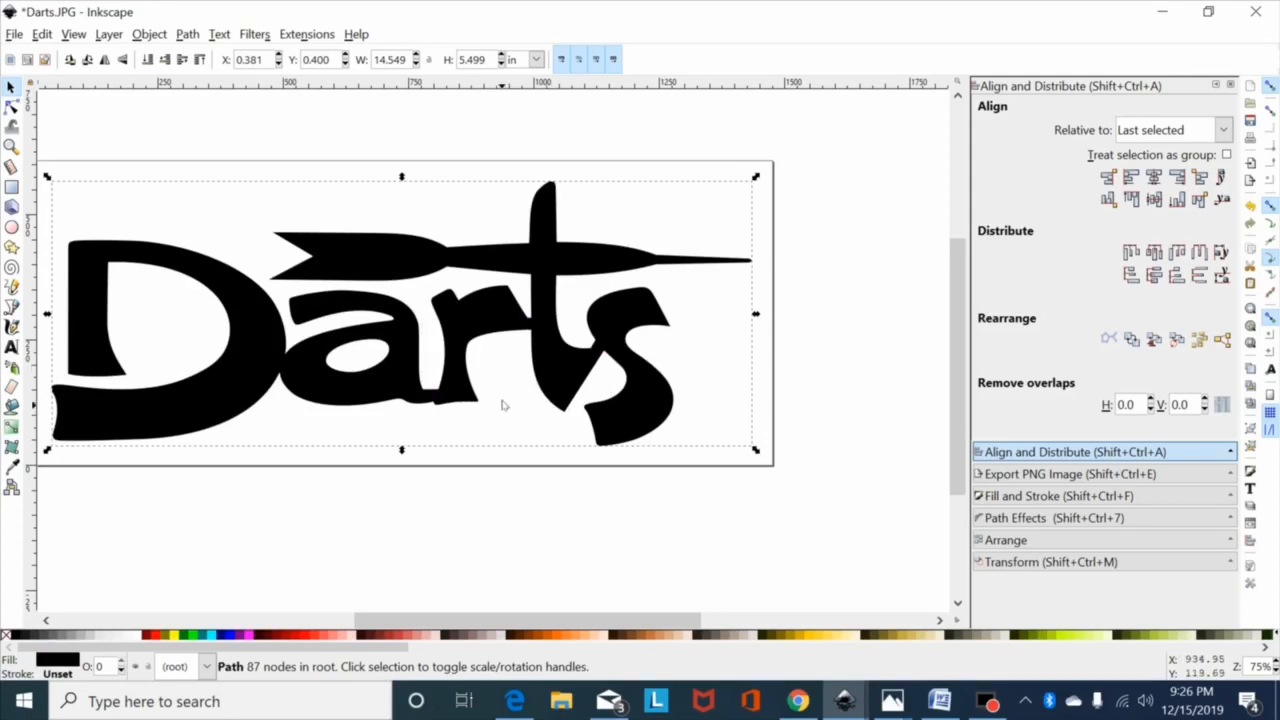
Join the two neighbouring nodes at the upper corner of the "r"–"t" joint into a single node
scroll(491, 378, up, 3)
scroll(712, 219, up, 1)
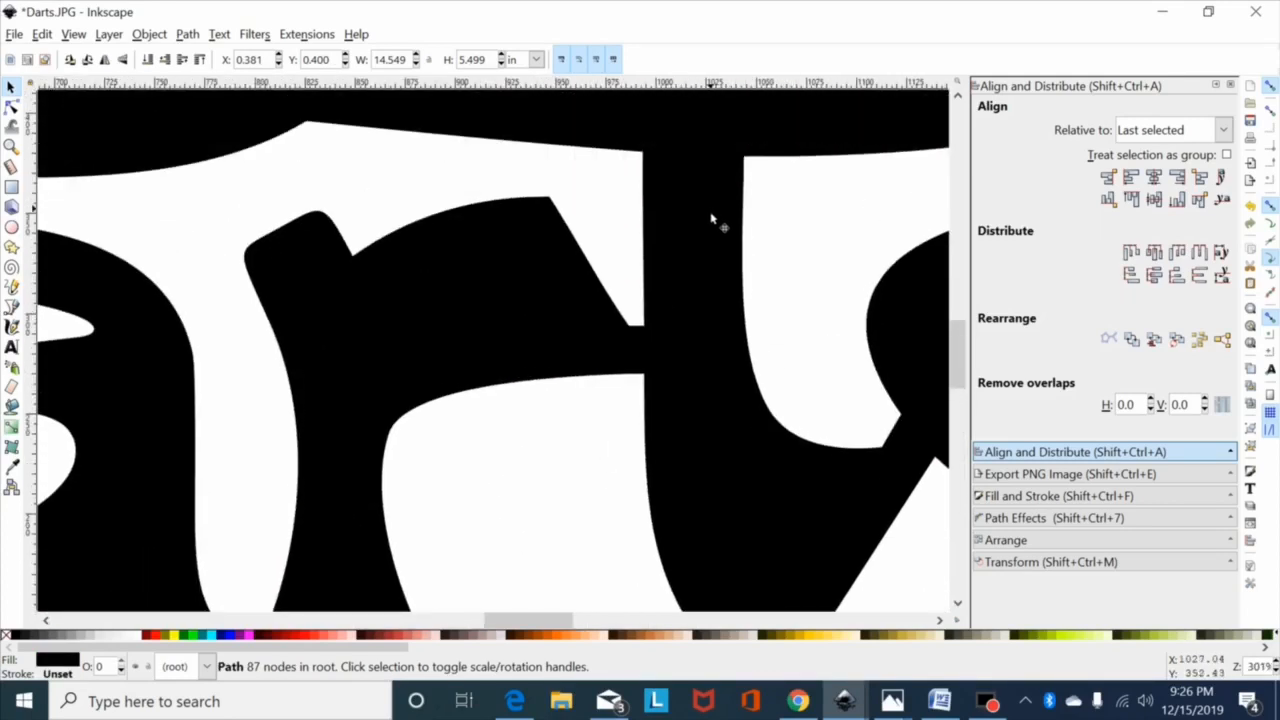
click(11, 106)
drag(675, 289, 594, 344)
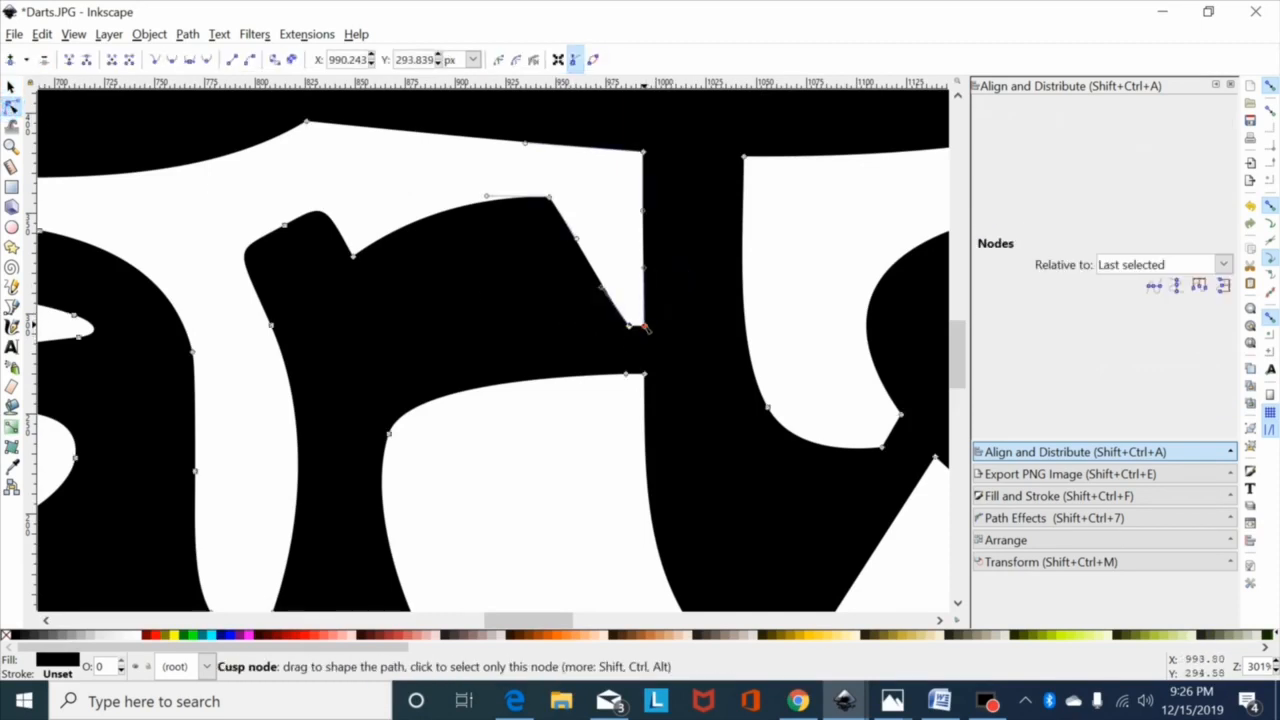
key(shift+j)
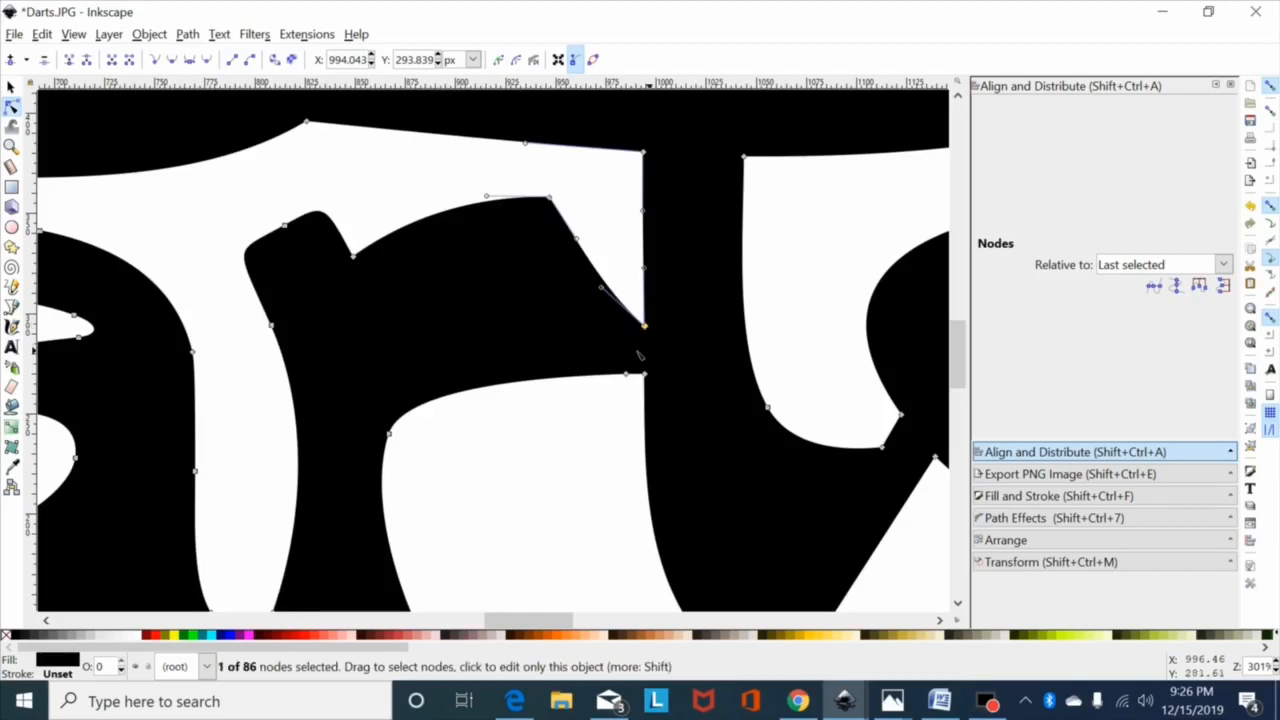
Delete the extra node under the "r" arm beside the "t" and reshape the inner arch with its left node's handle
click(625, 374)
key(Delete)
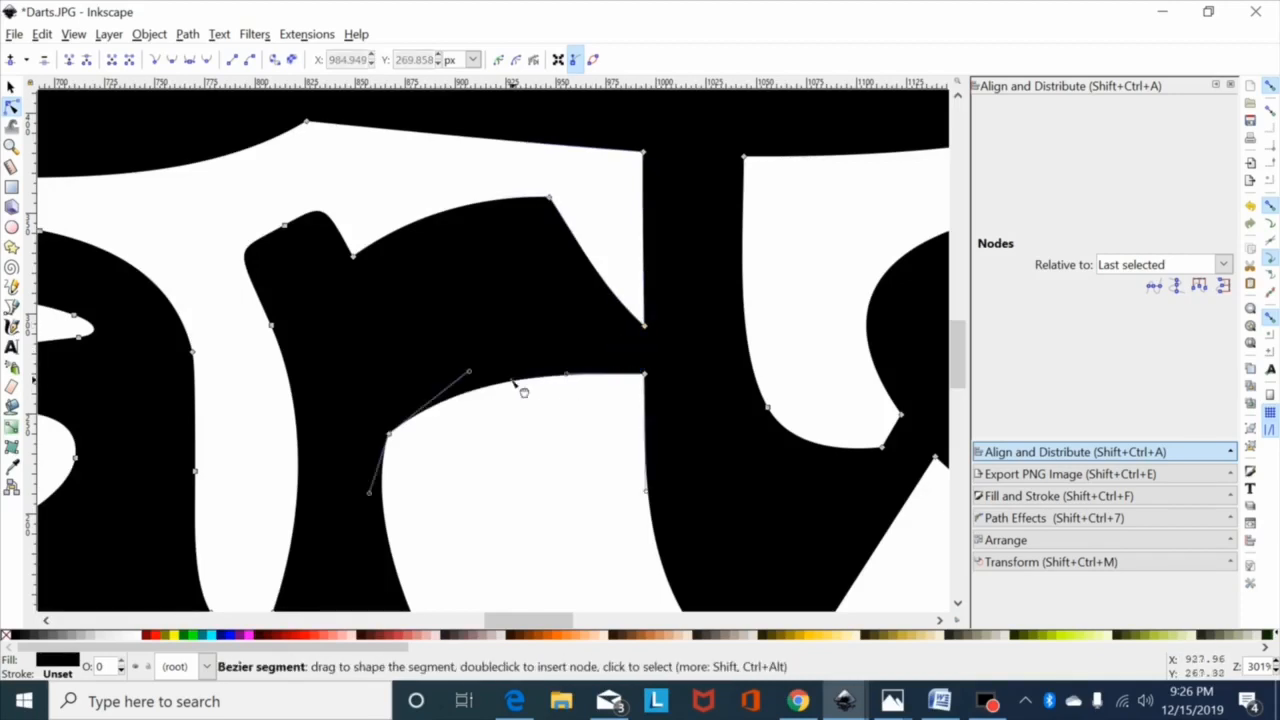
drag(472, 371, 419, 364)
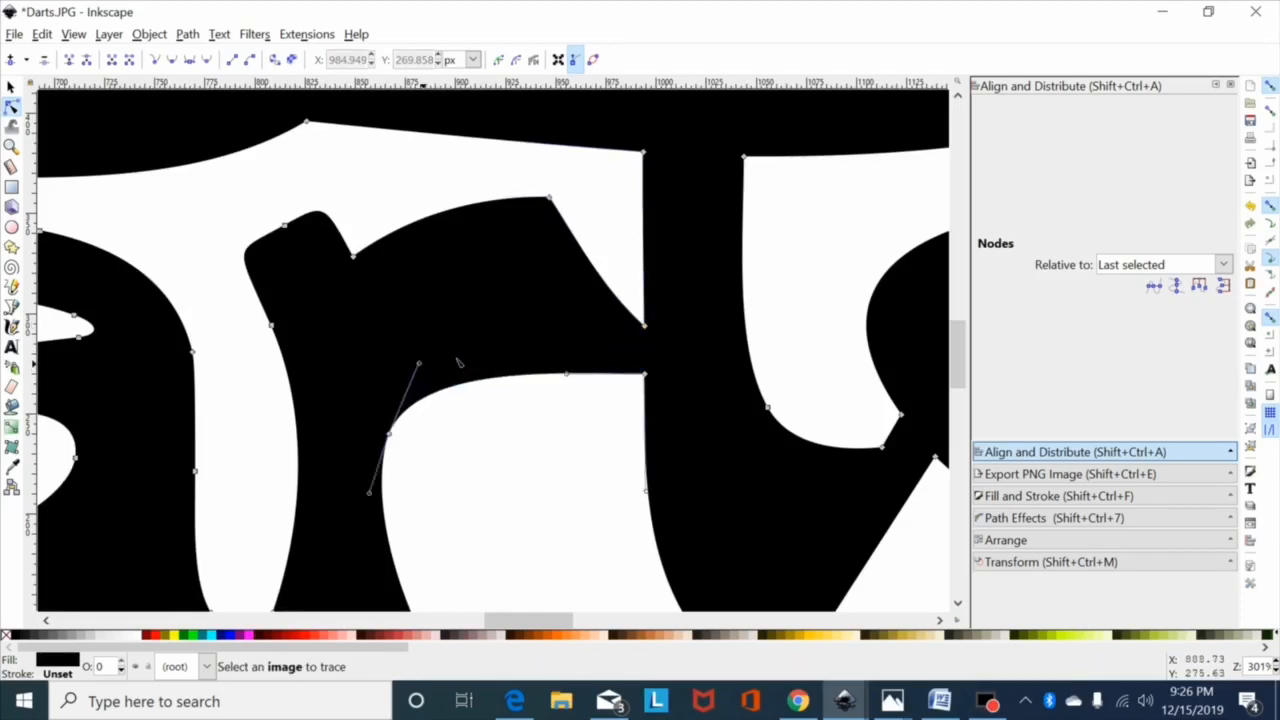
Make the two nodes on either side of the "r" stem smooth and raise the inner arch's handle near the "t"
drag(540, 306, 262, 530)
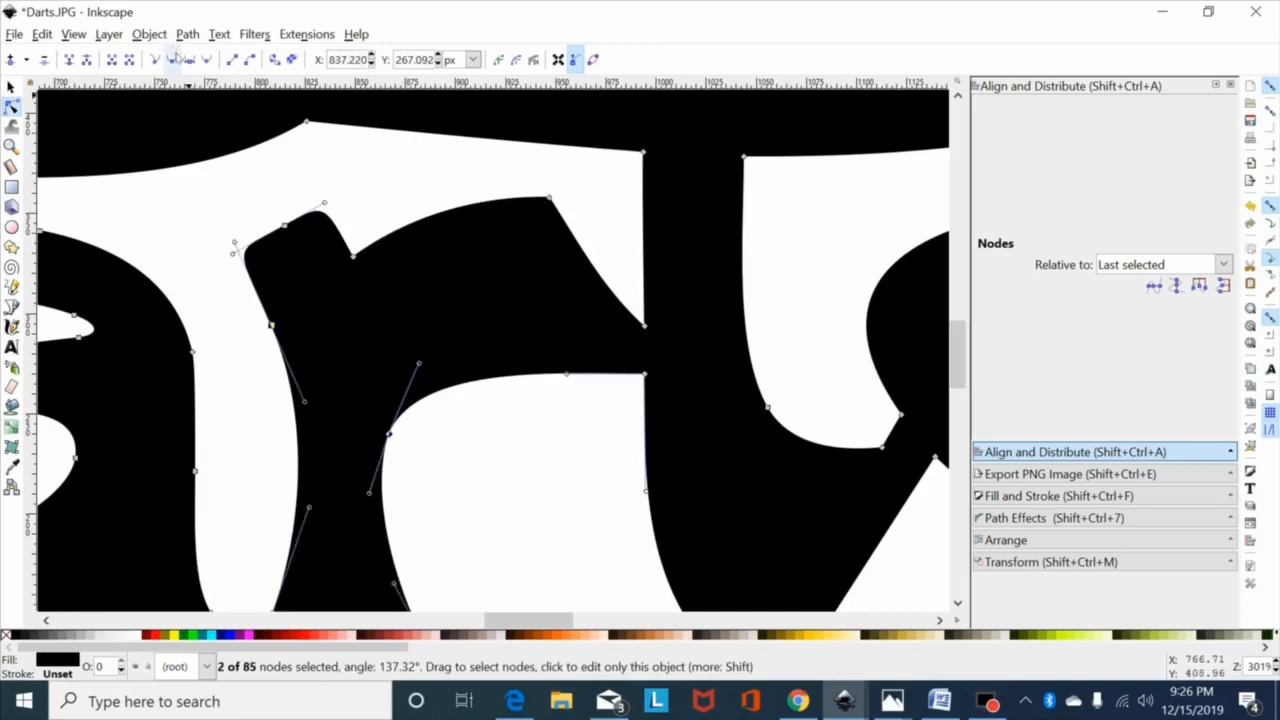
scroll(422, 208, down, 5)
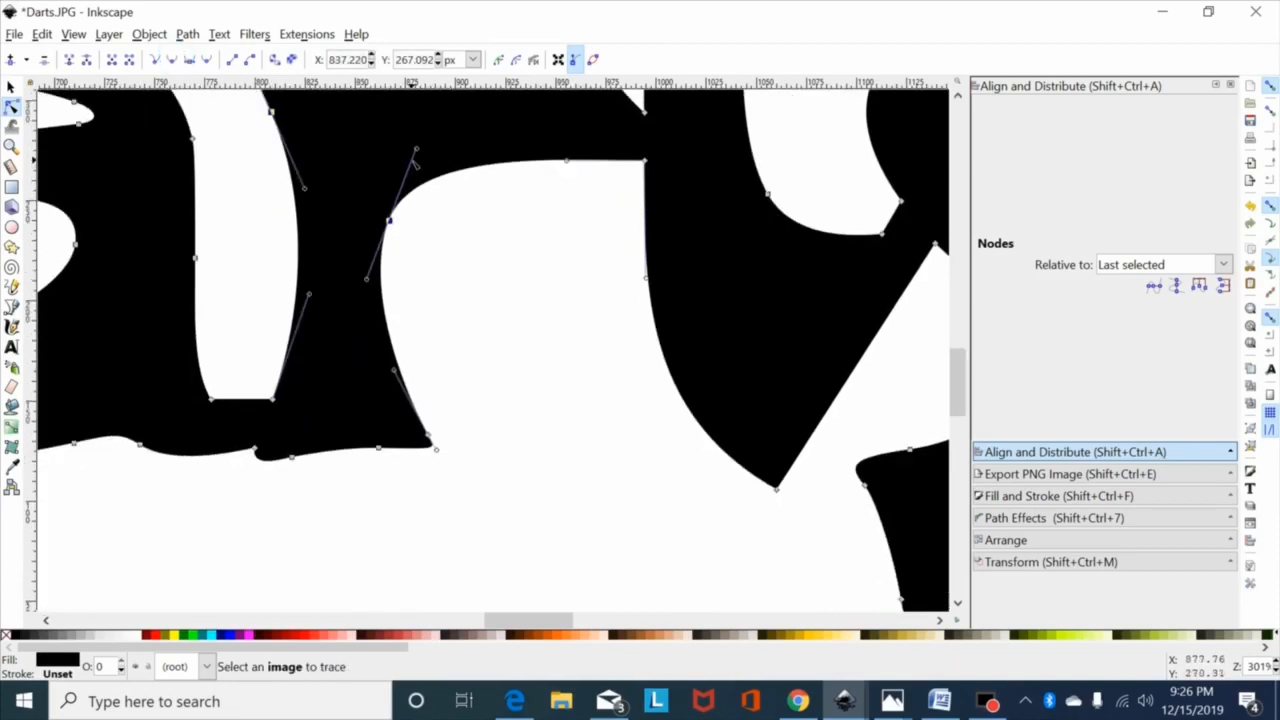
scroll(502, 192, up, 1)
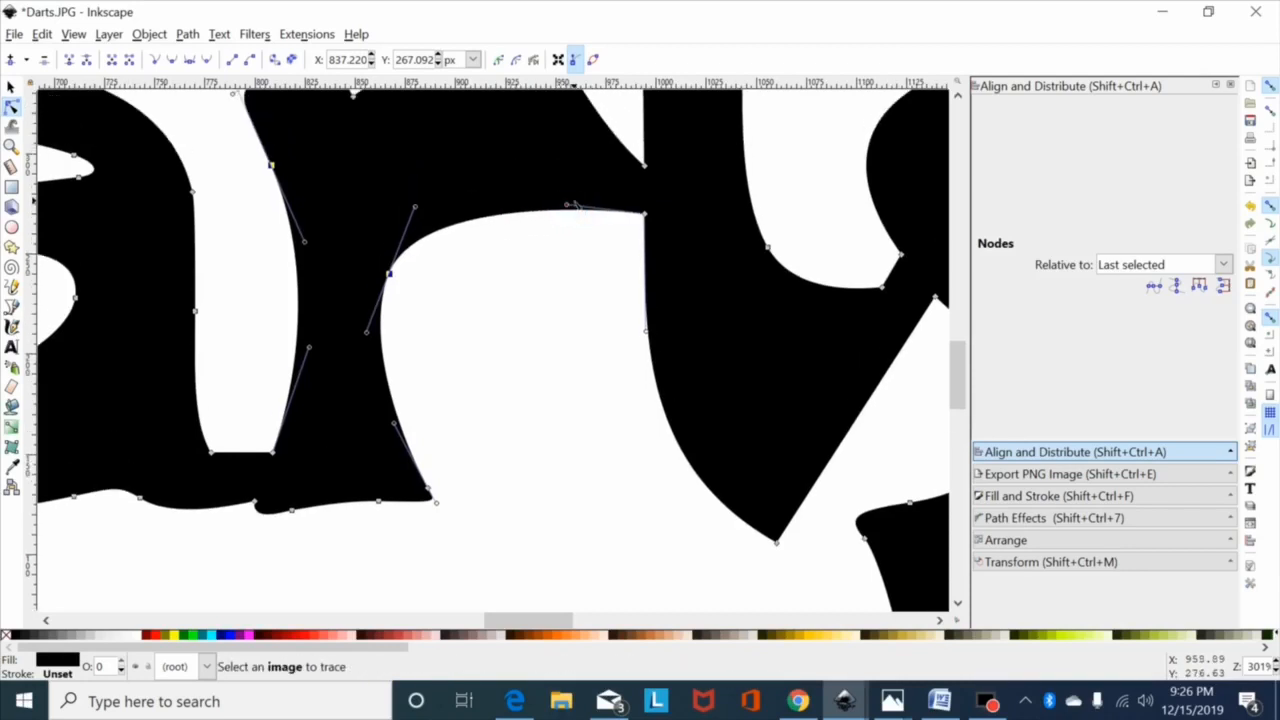
scroll(570, 208, up, 3)
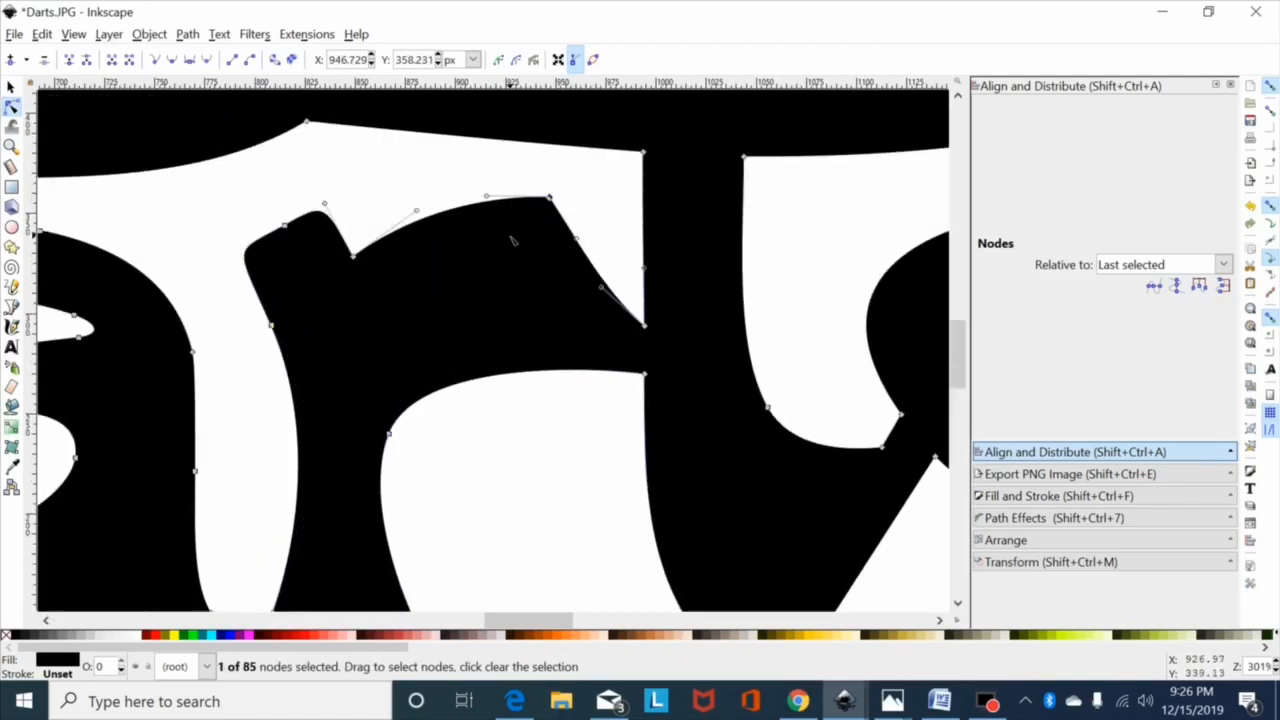
Move the upper tip node of the "r" arm right to X 954.729 px and straighten the slanted edge below it
key(Right)
key(Right)
key(Right)
key(Right)
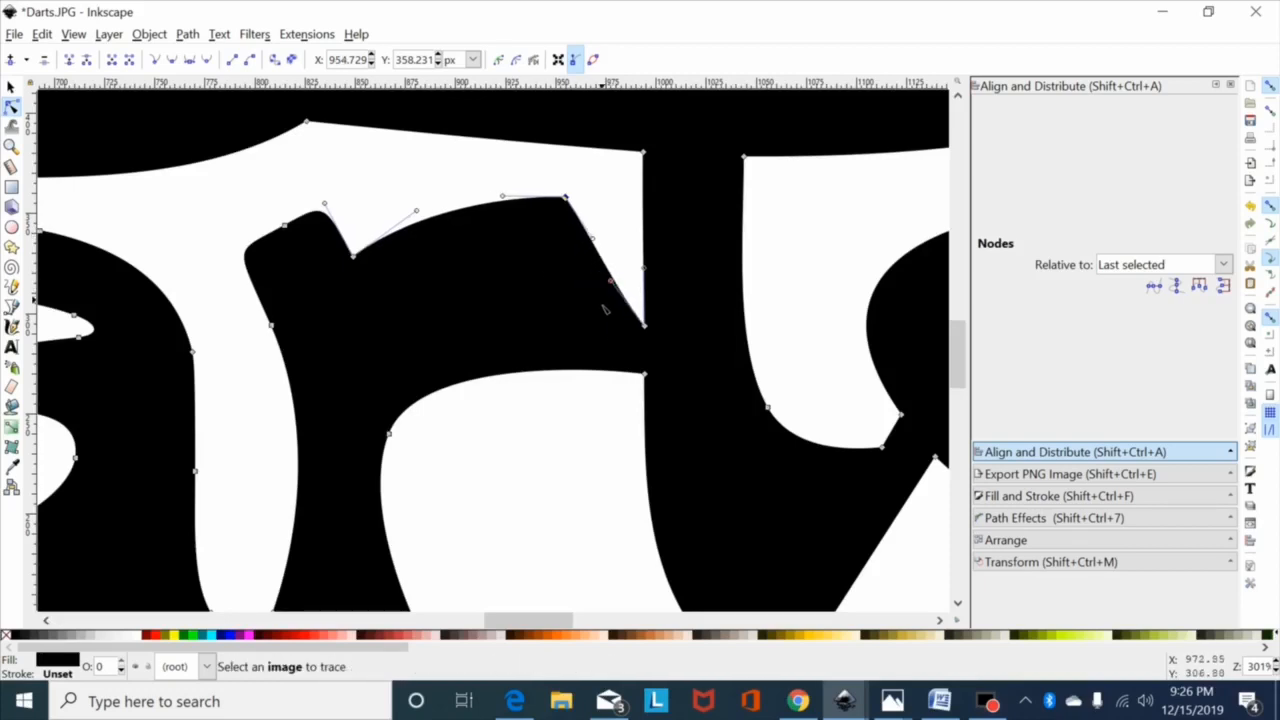
Delete the lower-left node of the gap between the "a" and "r" and adjust the remaining handle to round its bottom
scroll(592, 346, down, 1)
scroll(487, 582, down, 1)
scroll(459, 620, right, 2)
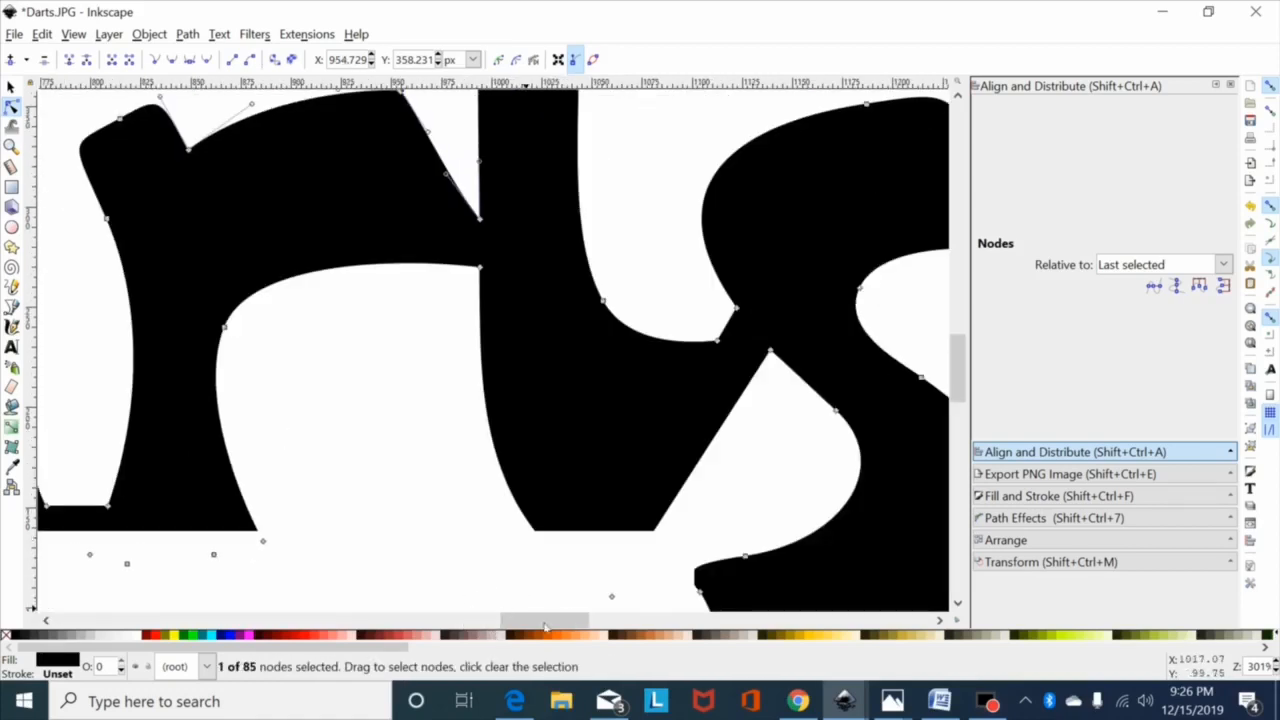
drag(543, 620, 505, 620)
scroll(566, 445, down, 2)
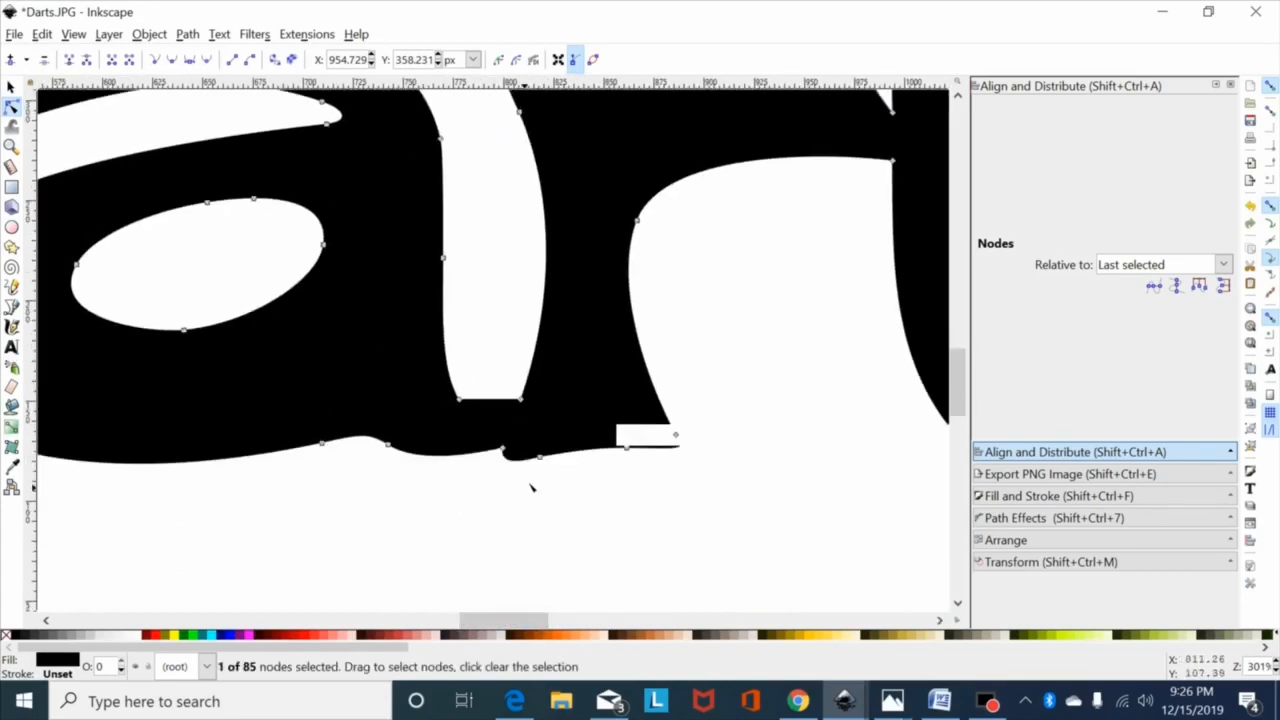
ctrl+scroll(566, 445, up, 1)
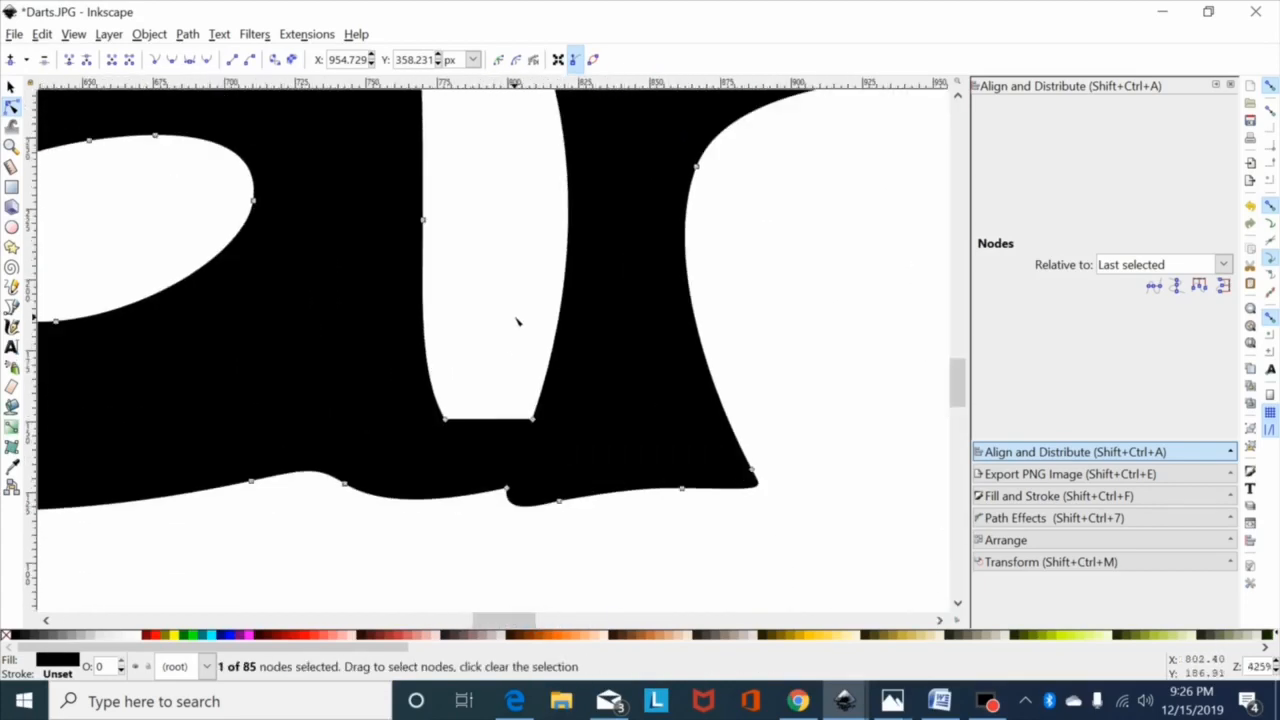
drag(509, 316, 395, 430)
key(Delete)
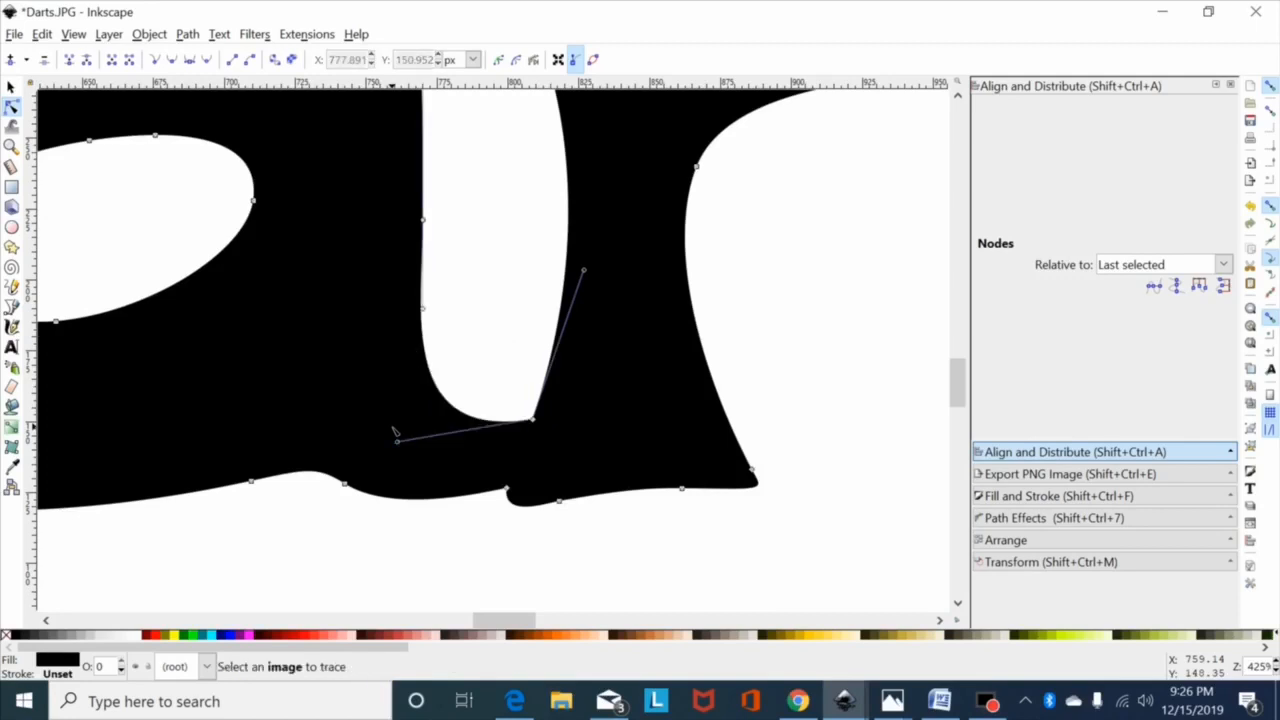
drag(397, 443, 408, 428)
Make the four nodes around the tail of the "a", on its counter, stem edge and bottom edge, smooth
drag(485, 170, 204, 530)
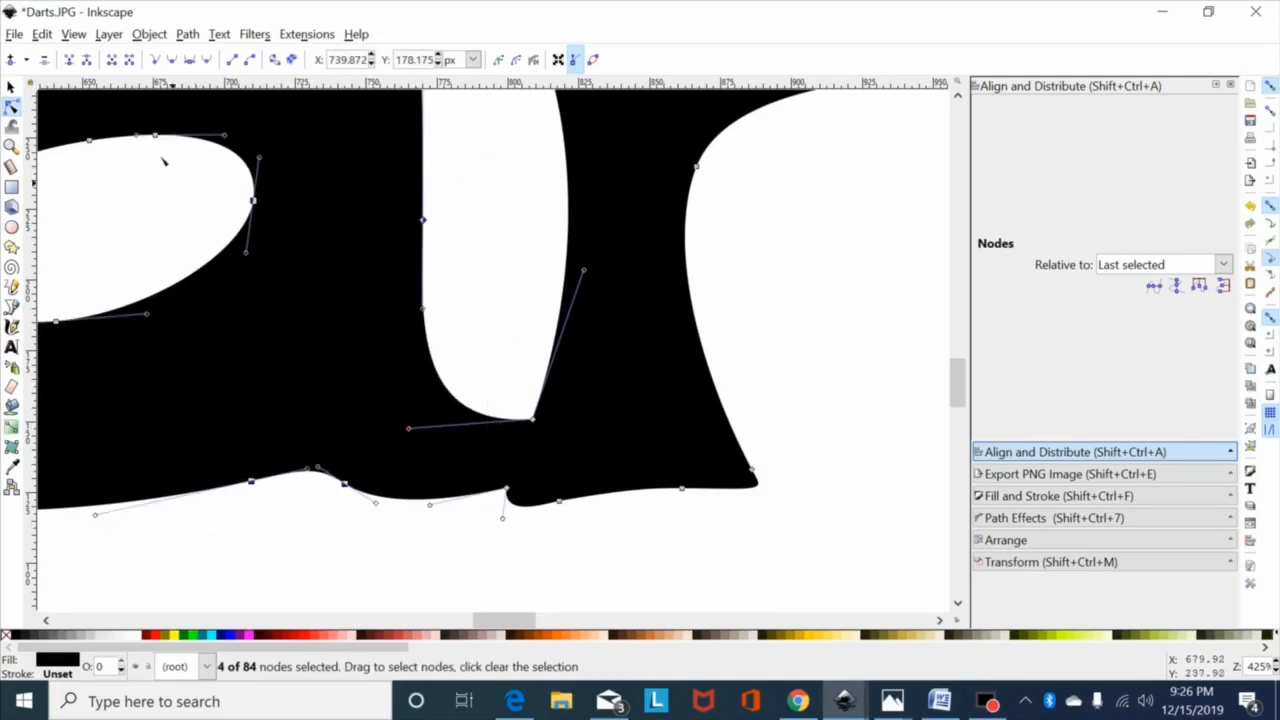
click(171, 59)
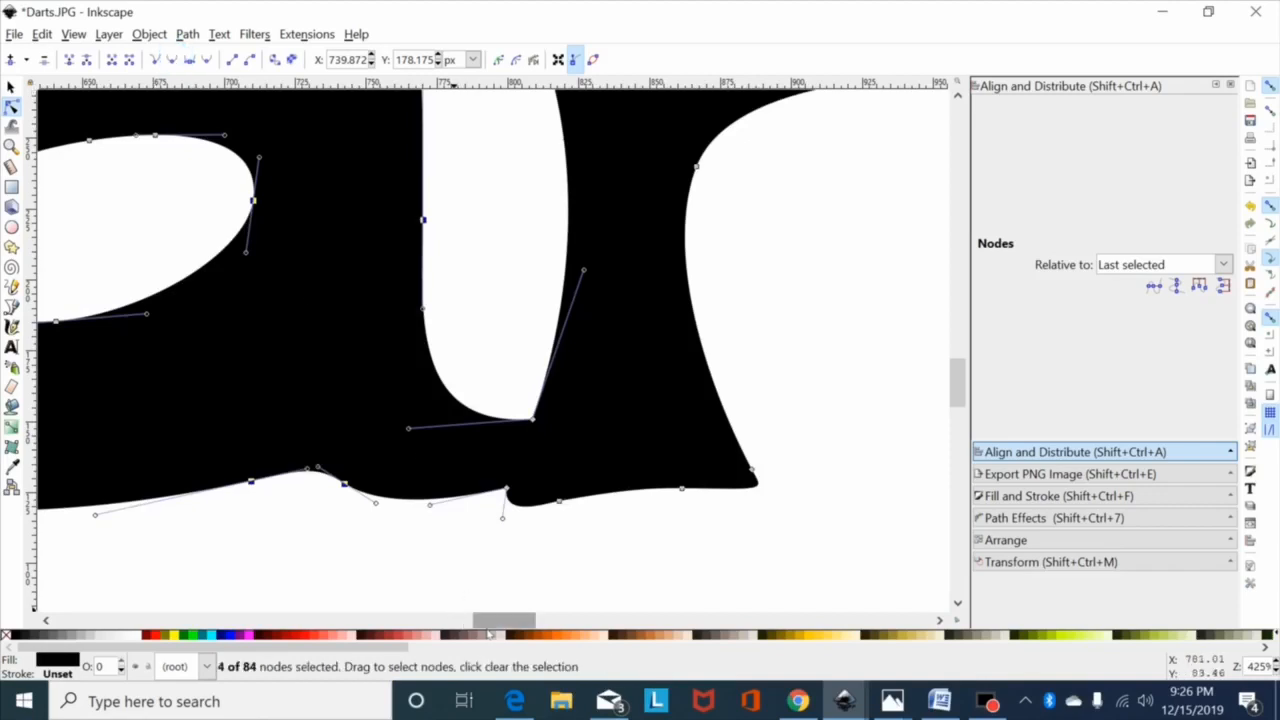
Delete the lower corner node of the gap between the "t" and "s" and round its bottom with the remaining right node's handle
drag(503, 622, 561, 624)
scroll(597, 491, up, 5)
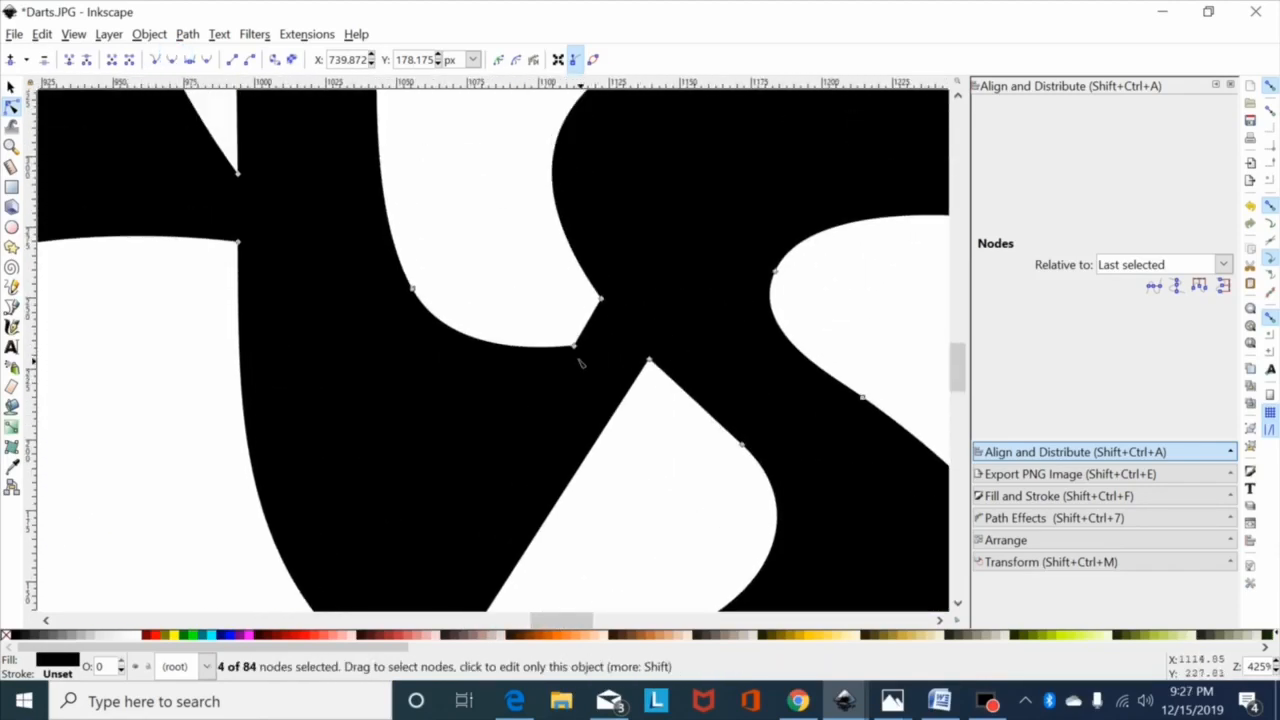
drag(531, 304, 600, 385)
key(Delete)
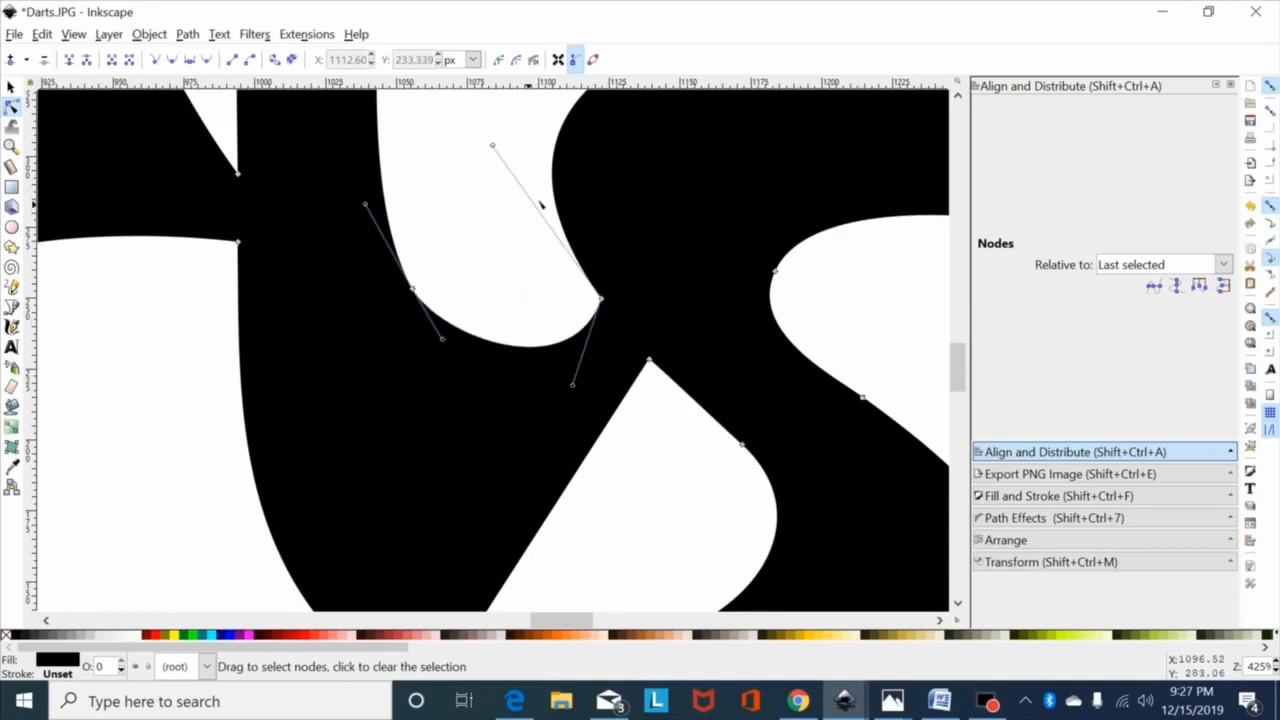
drag(583, 157, 357, 357)
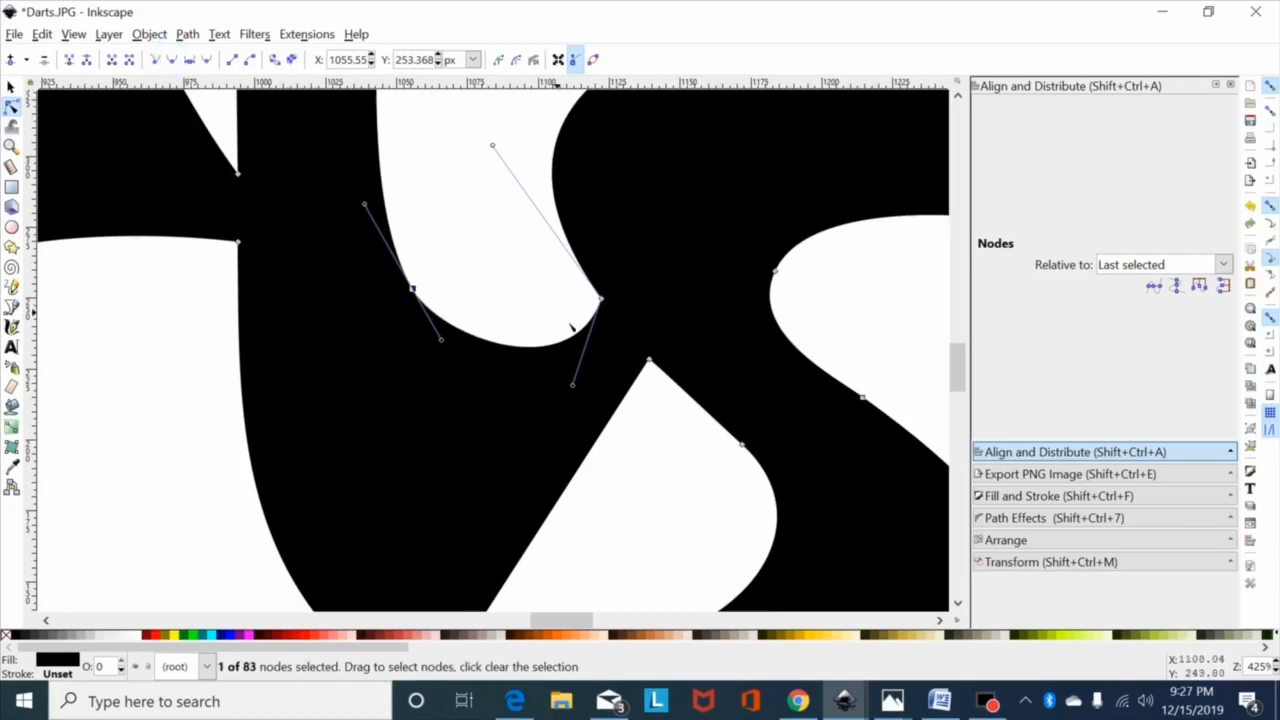
drag(572, 384, 559, 371)
Select the Darts path and examine the whole lettering at a reduced zoom
key(minus)
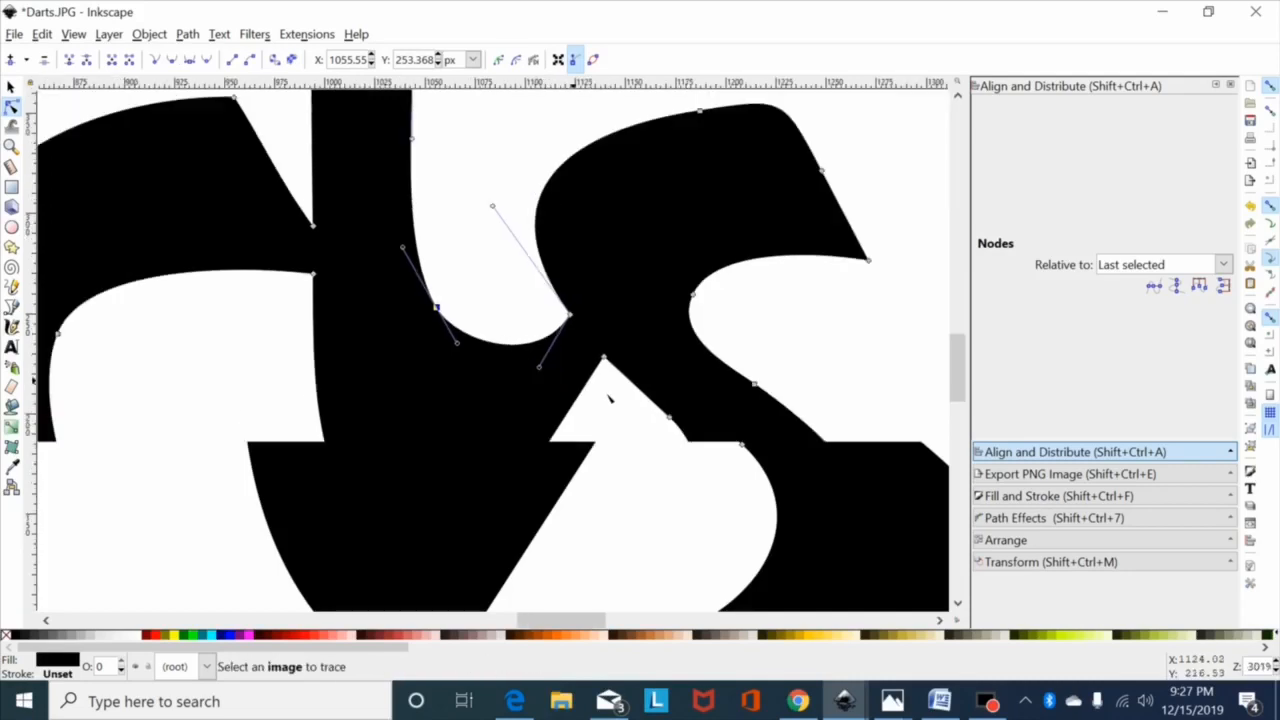
key(minus)
key(minus)
key(minus)
key(minus)
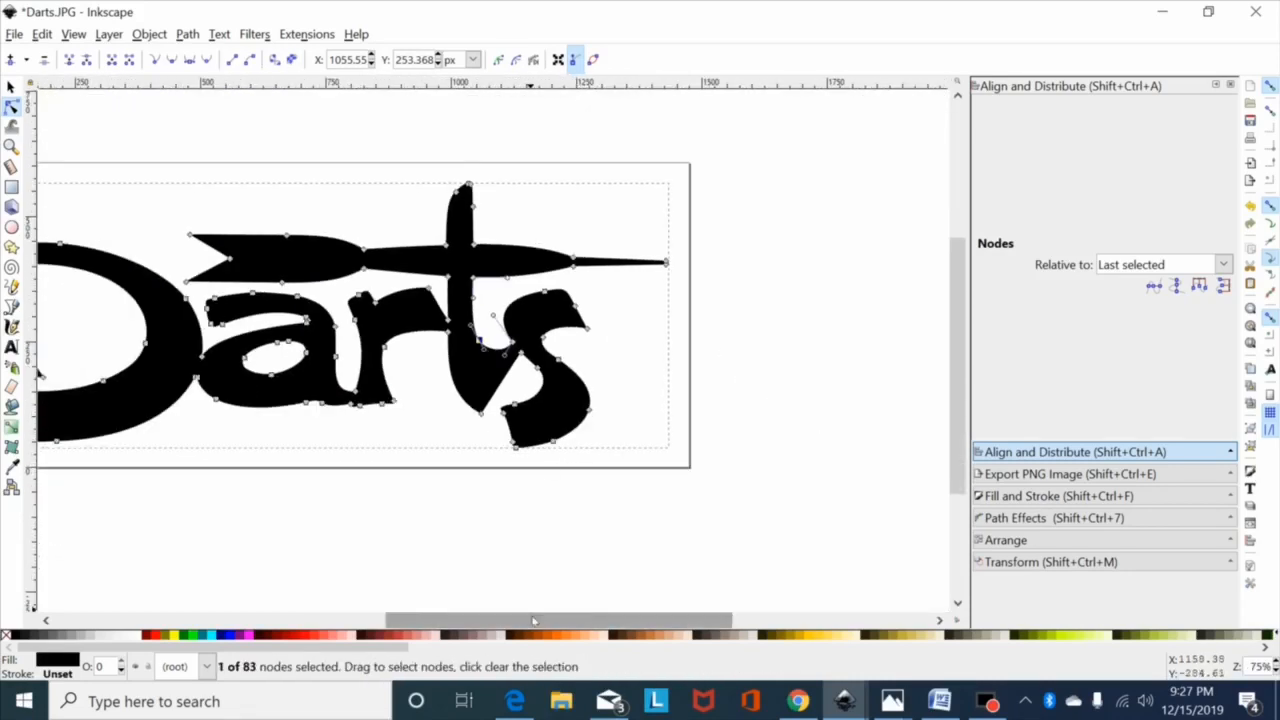
drag(533, 621, 474, 619)
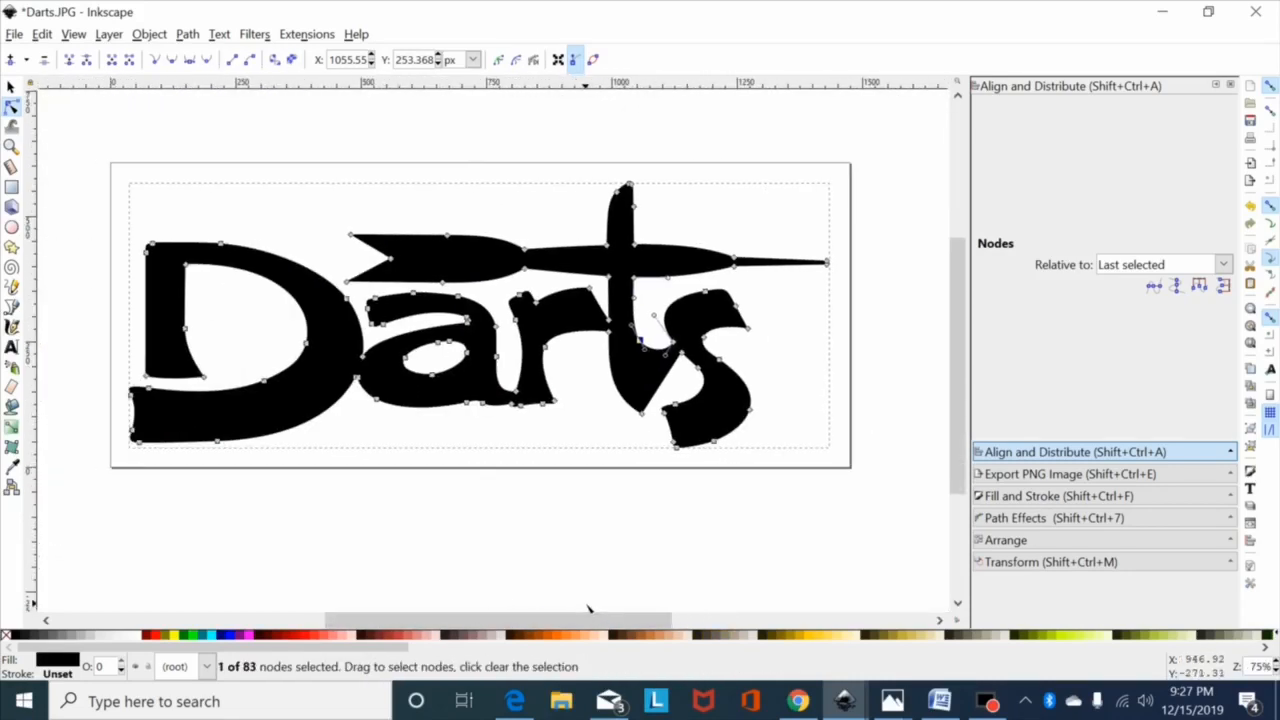
key(minus)
click(11, 86)
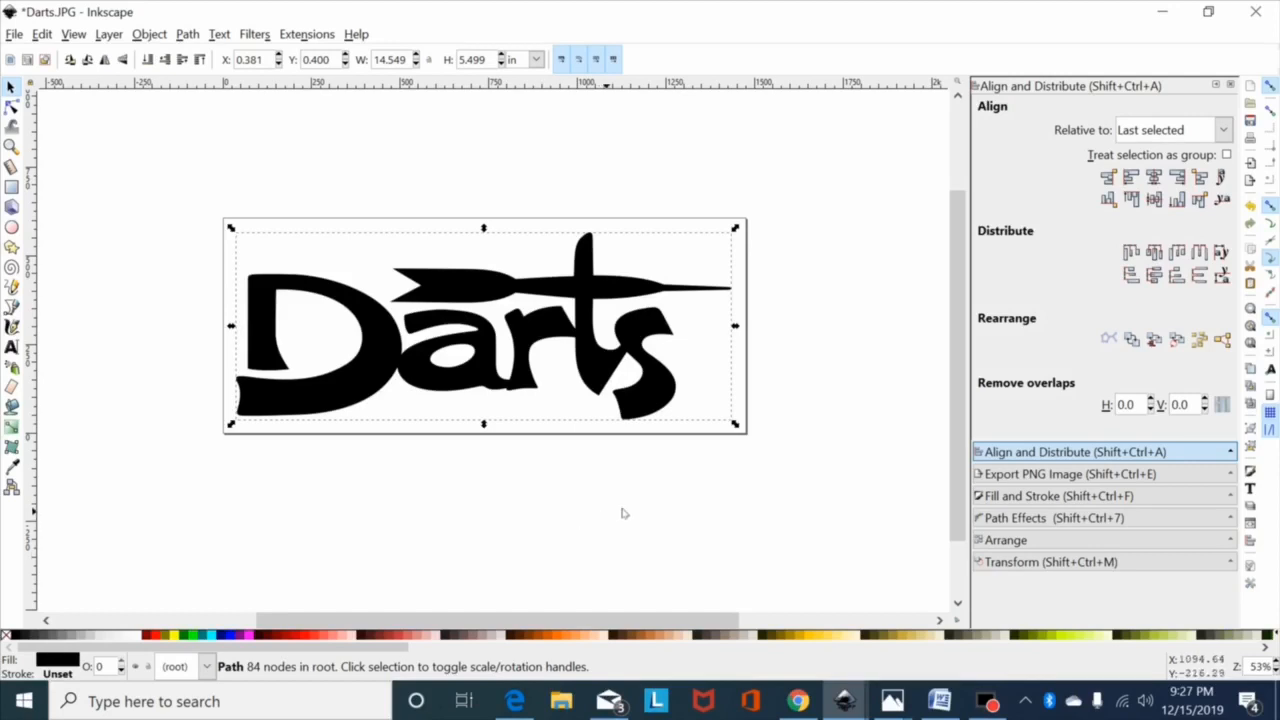
scroll(634, 471, up, 1)
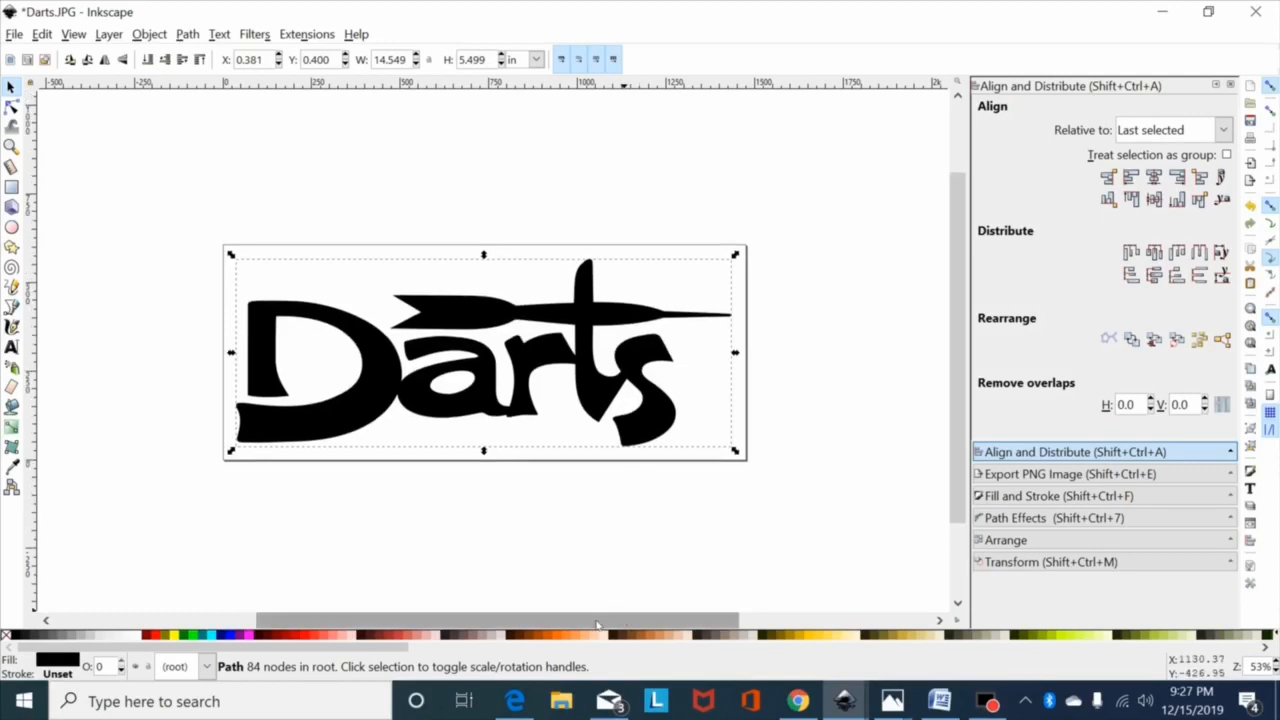
drag(597, 624, 543, 627)
Draw a small circle between the "D" and the dart's tail and set its height to 0.05 in with proportions locked
ctrl+scroll(523, 603, up, 4)
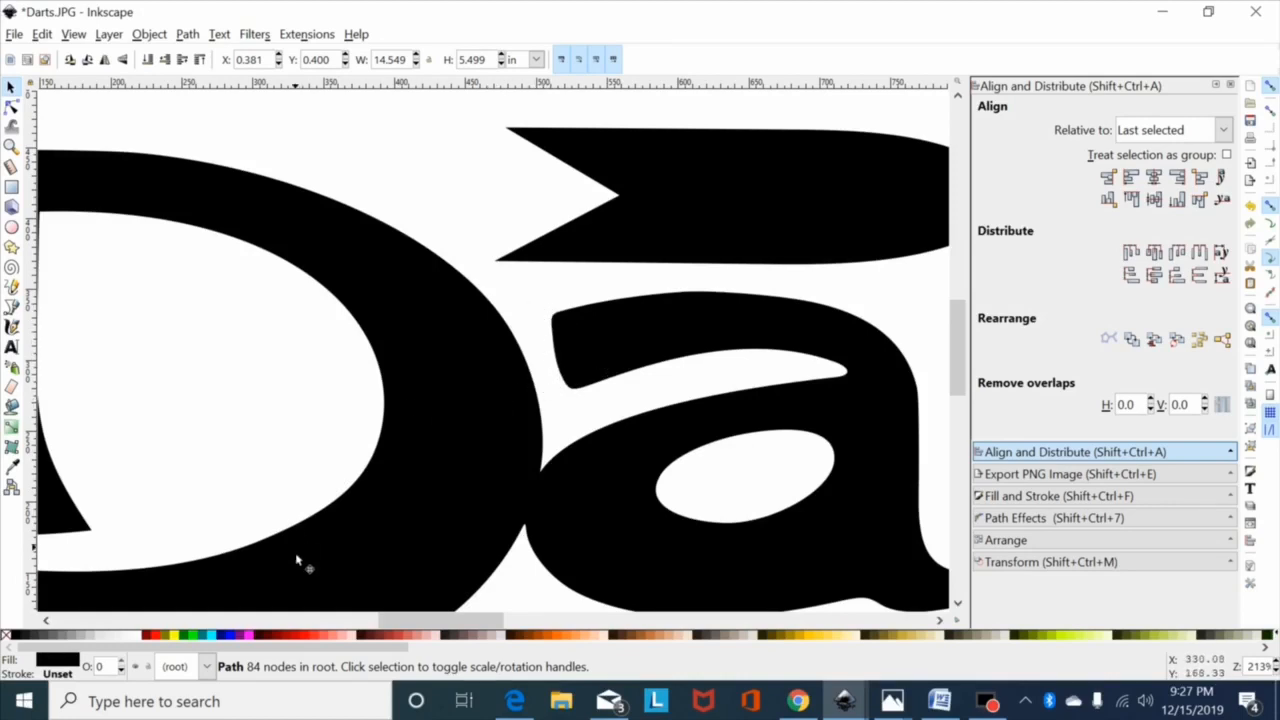
click(11, 227)
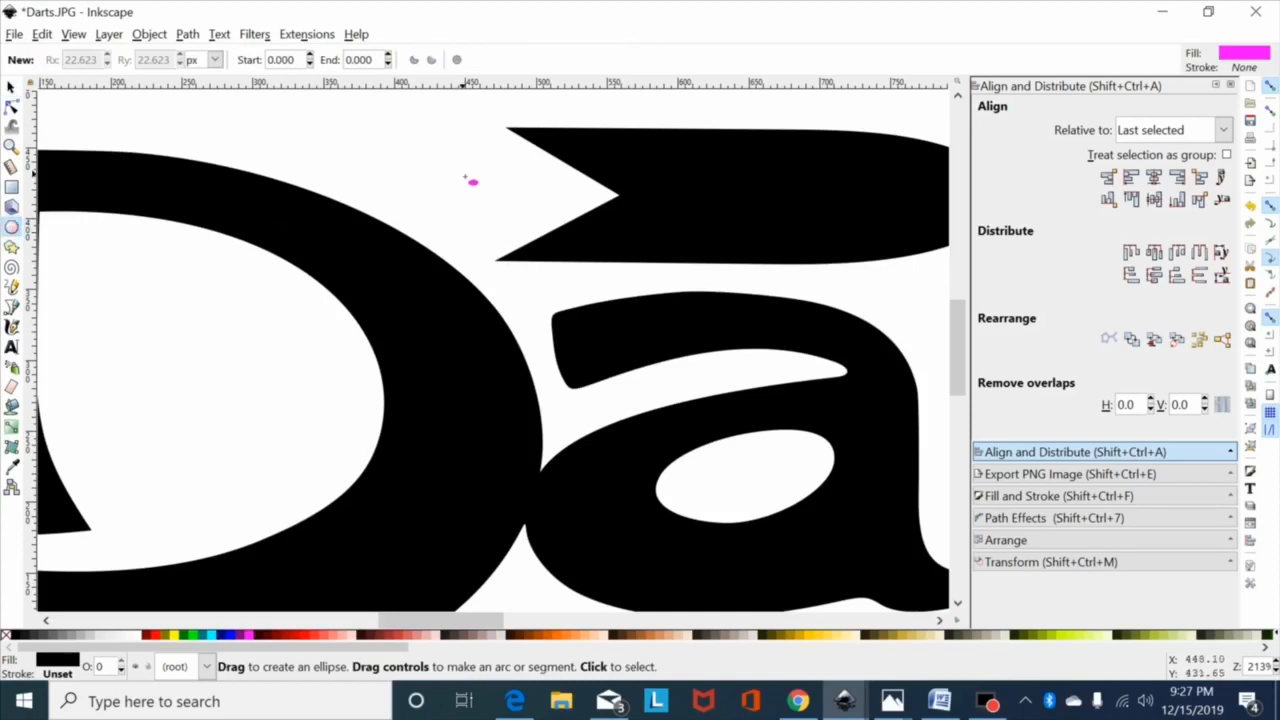
drag(457, 206, 480, 235)
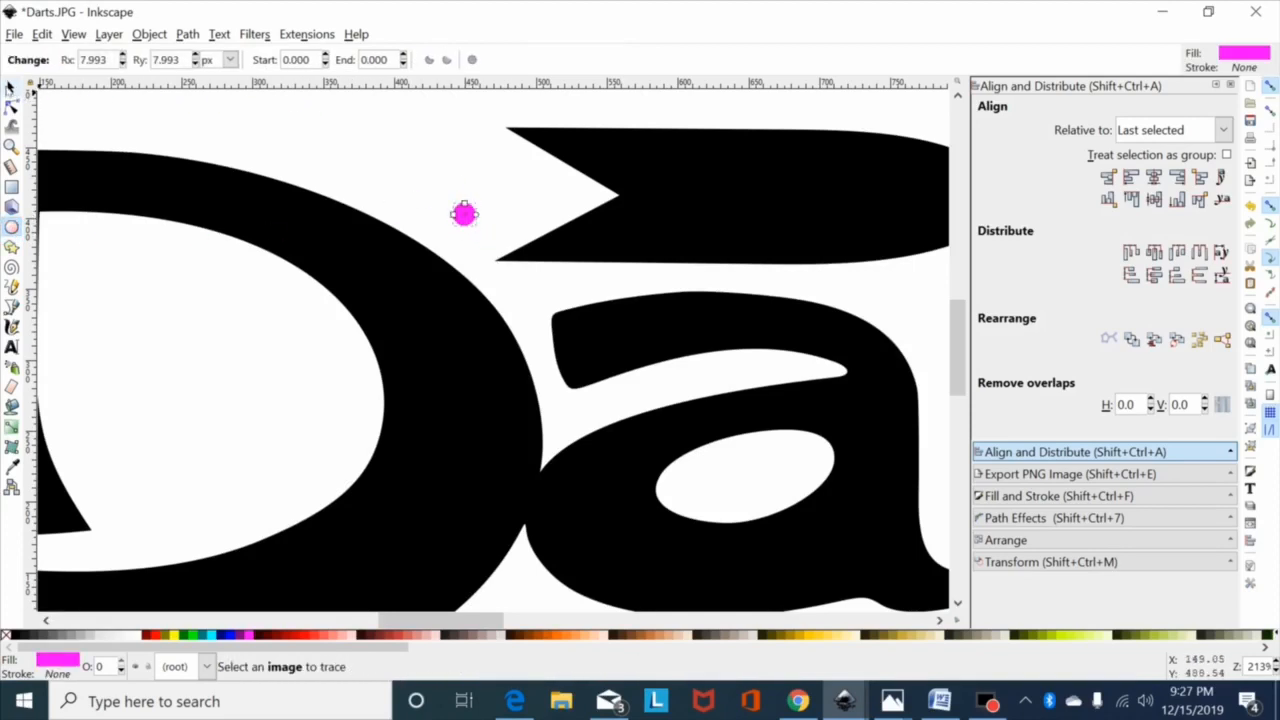
key(s)
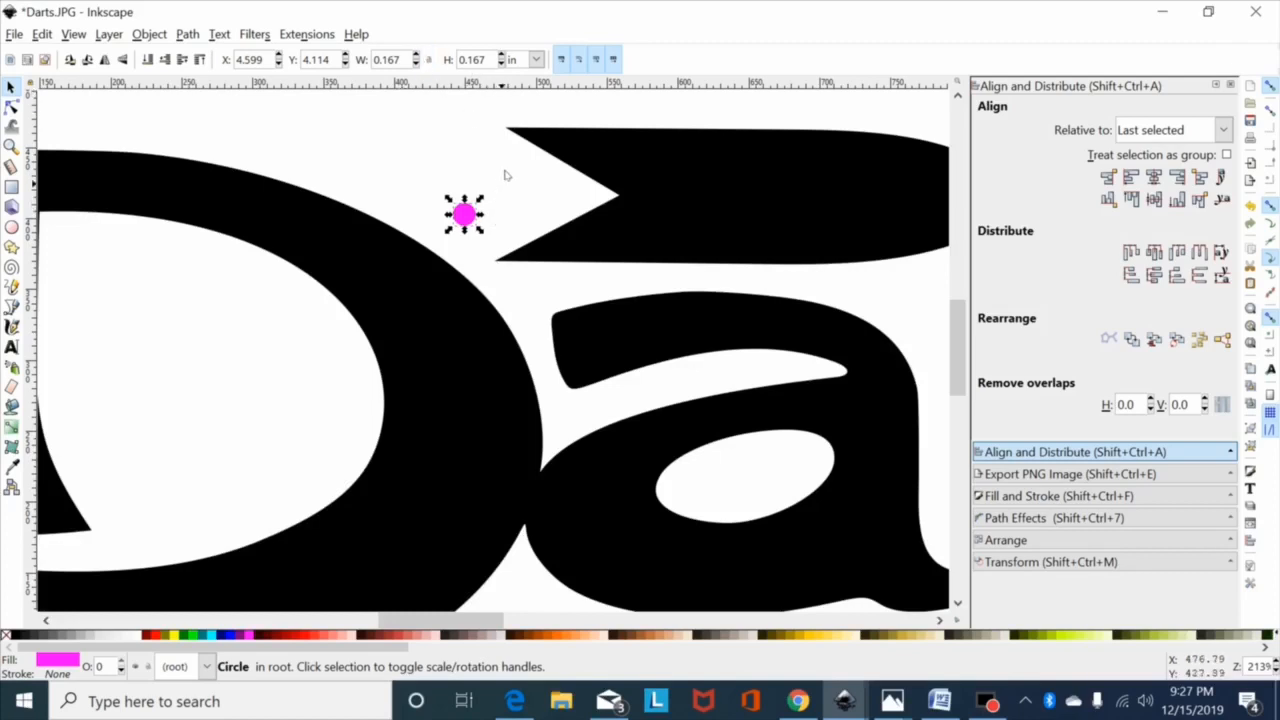
click(490, 62)
click(428, 59)
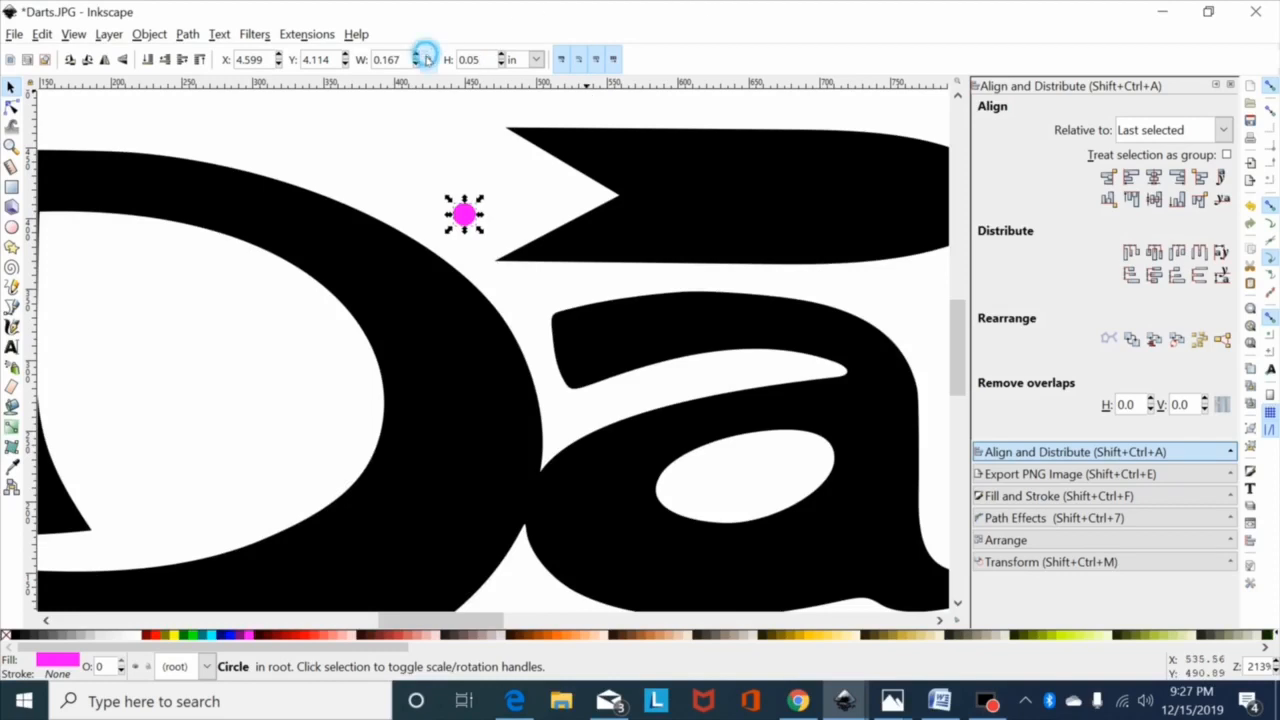
key(Return)
click(560, 59)
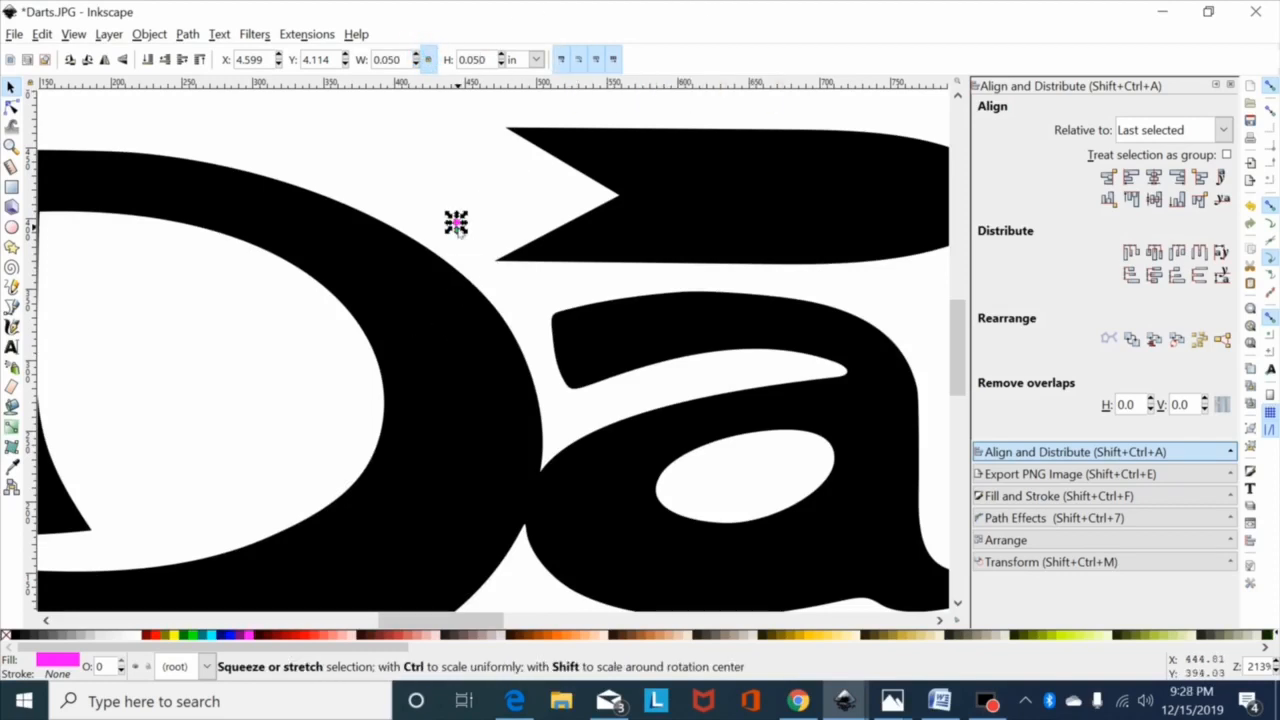
Move the small circle along the lettering to the "t" and "s" joint as a width gauge and delete it
mouse_move(466, 237)
mouse_down()
mouse_move(560, 408)
mouse_move(846, 374)
mouse_move(571, 443)
mouse_move(536, 468)
mouse_move(858, 470)
mouse_move(737, 537)
mouse_move(394, 350)
mouse_move(506, 277)
mouse_move(391, 366)
mouse_move(45, 500)
mouse_move(106, 549)
mouse_move(934, 391)
mouse_move(934, 375)
mouse_move(529, 286)
mouse_move(623, 317)
mouse_move(640, 366)
mouse_move(358, 340)
mouse_move(445, 648)
mouse_move(831, 443)
mouse_move(914, 297)
mouse_move(991, 274)
mouse_move(750, 288)
mouse_move(653, 257)
mouse_move(652, 281)
mouse_move(580, 214)
mouse_up()
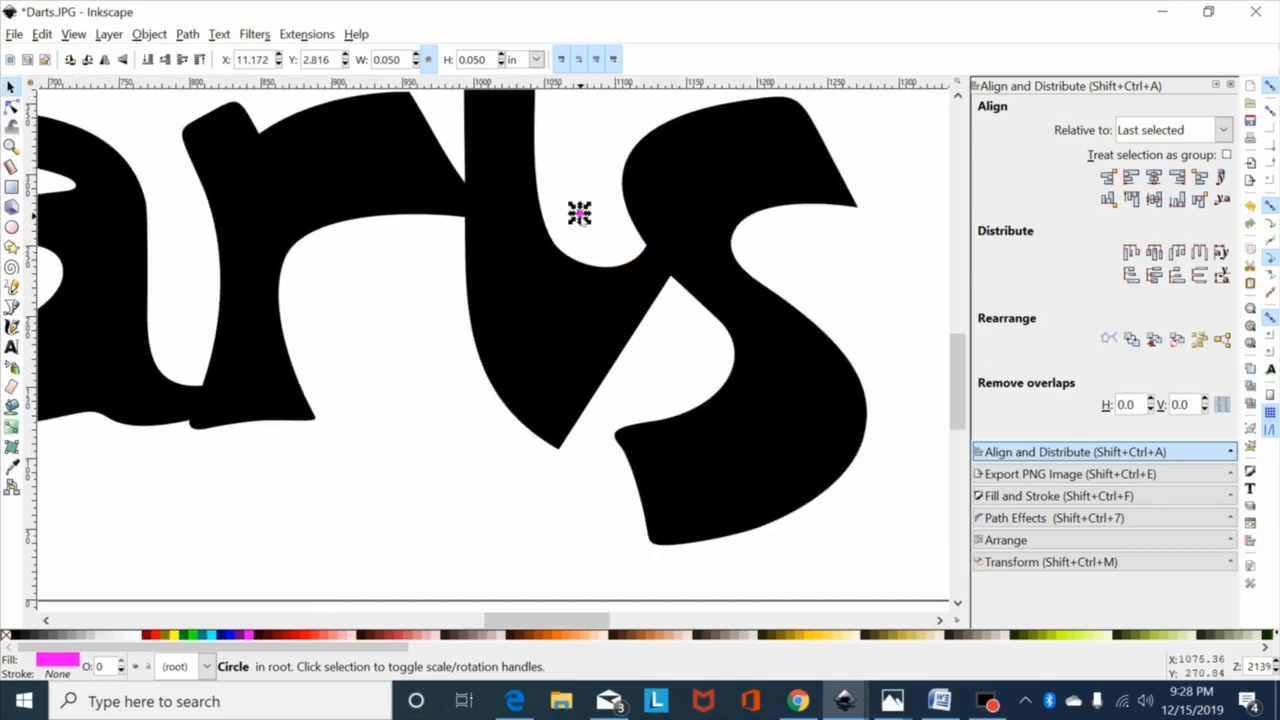
key(Delete)
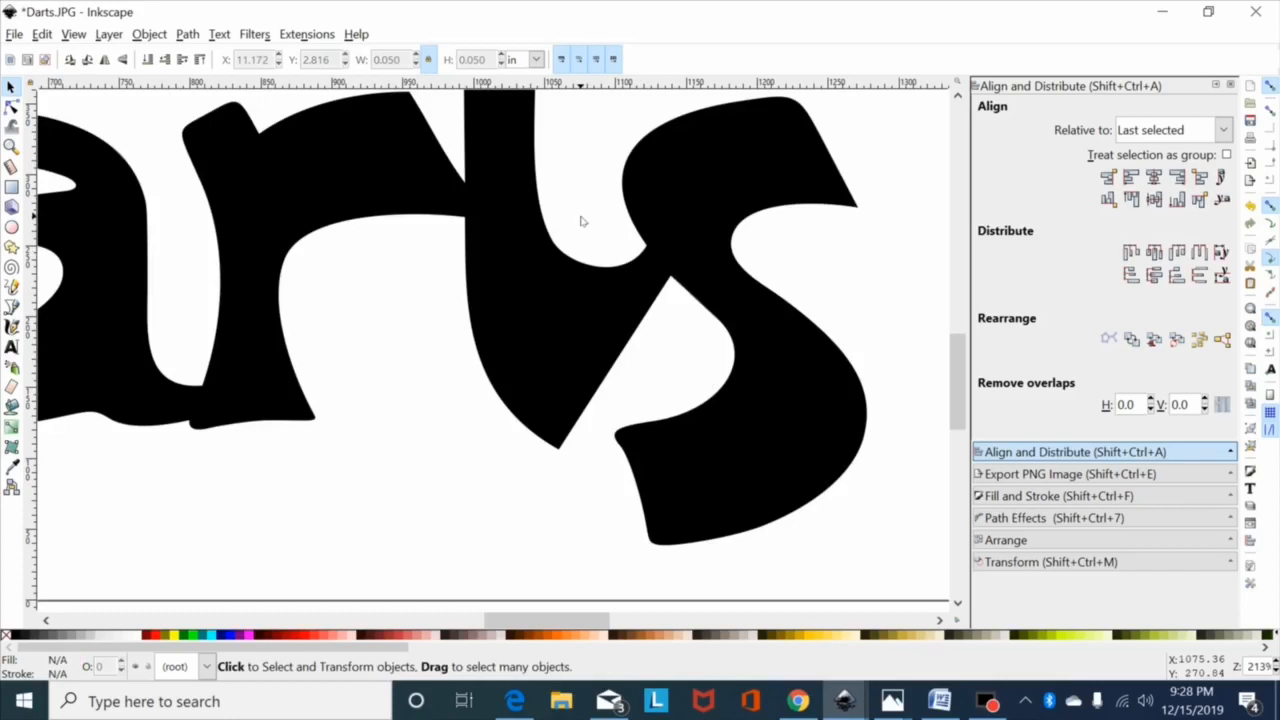
key(minus)
key(minus)
key(minus)
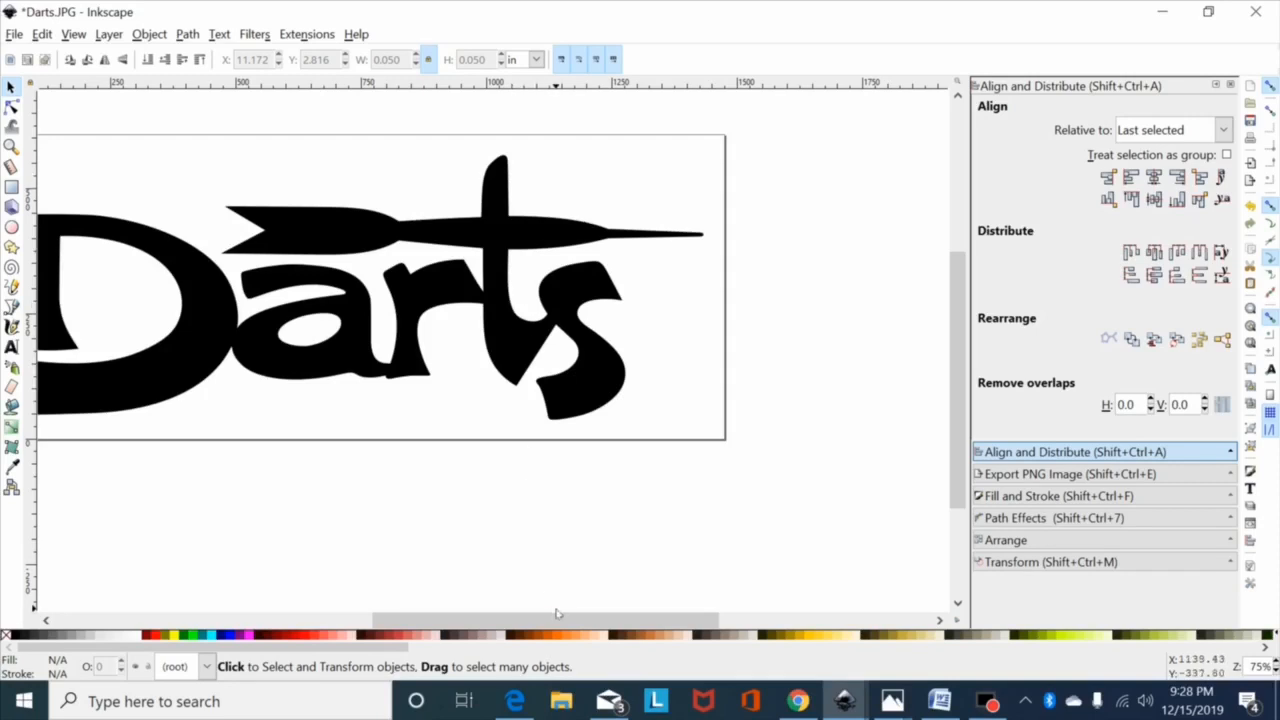
drag(557, 613, 504, 611)
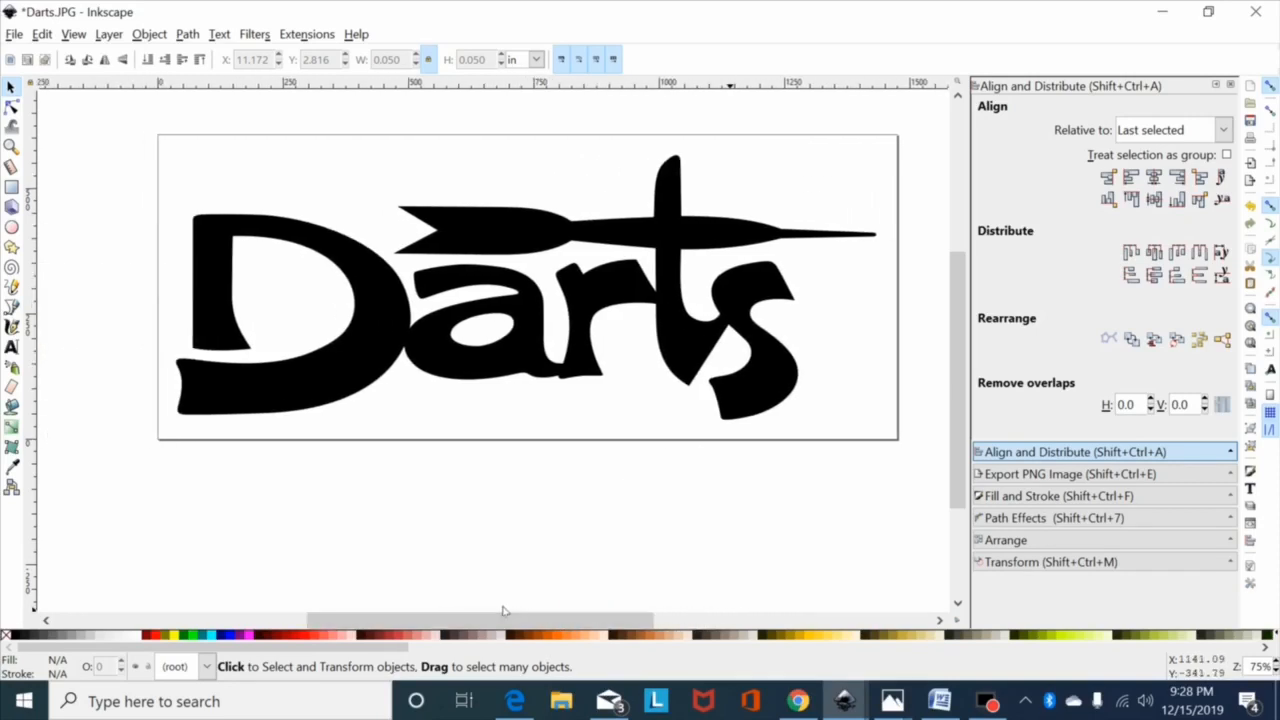
scroll(680, 427, up, 1)
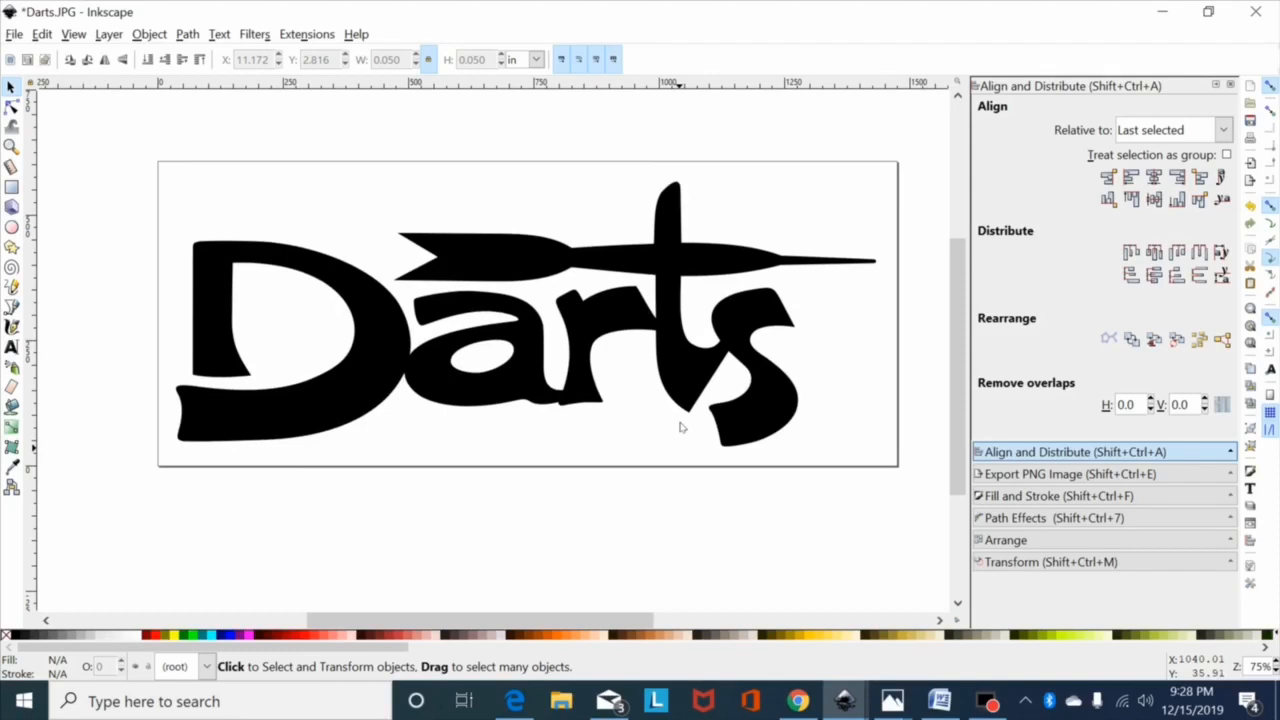
Reduce the two close nodes at the bottom of the joint between the "D" and "a" to one clean corner
key(plus)
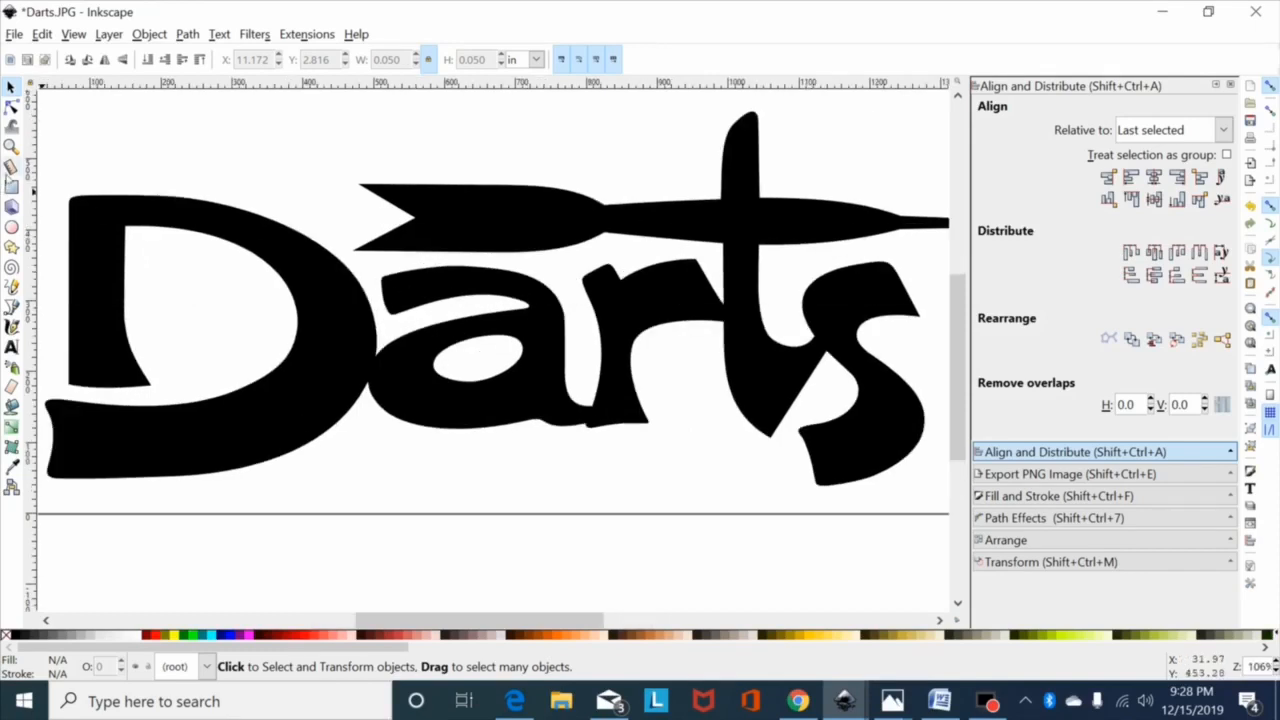
drag(581, 622, 545, 622)
key(plus)
key(plus)
key(plus)
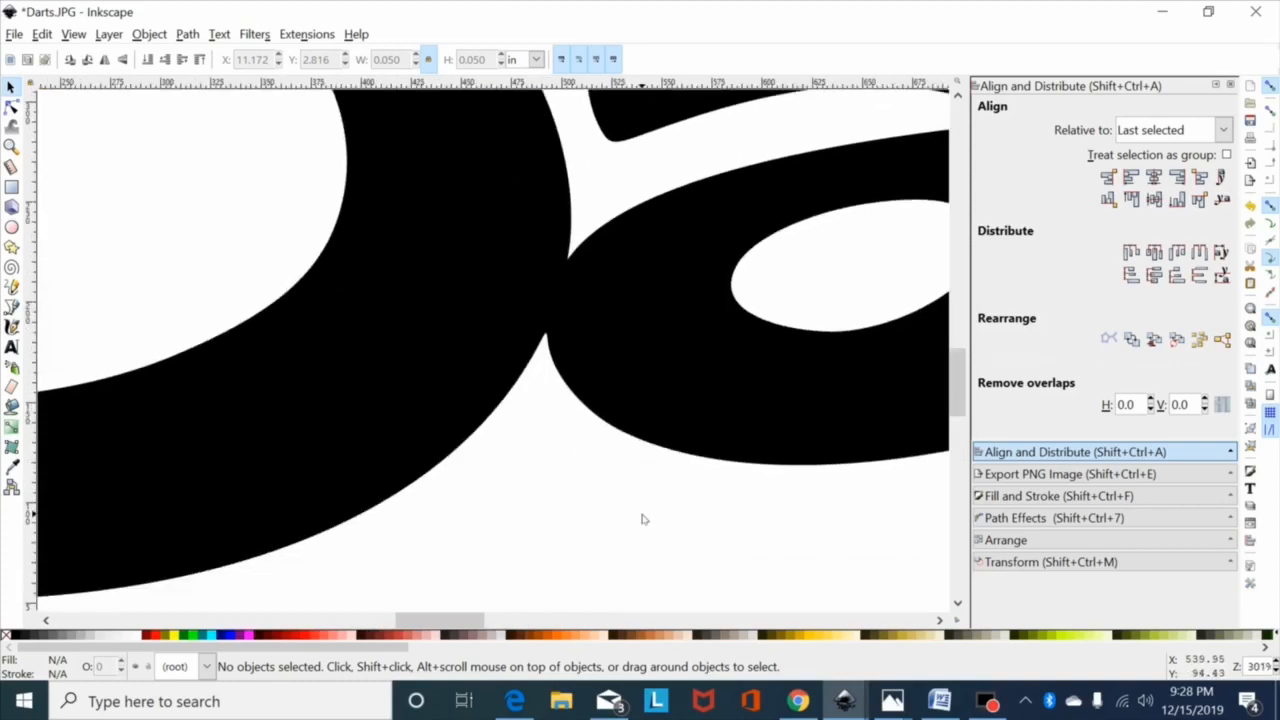
click(10, 88)
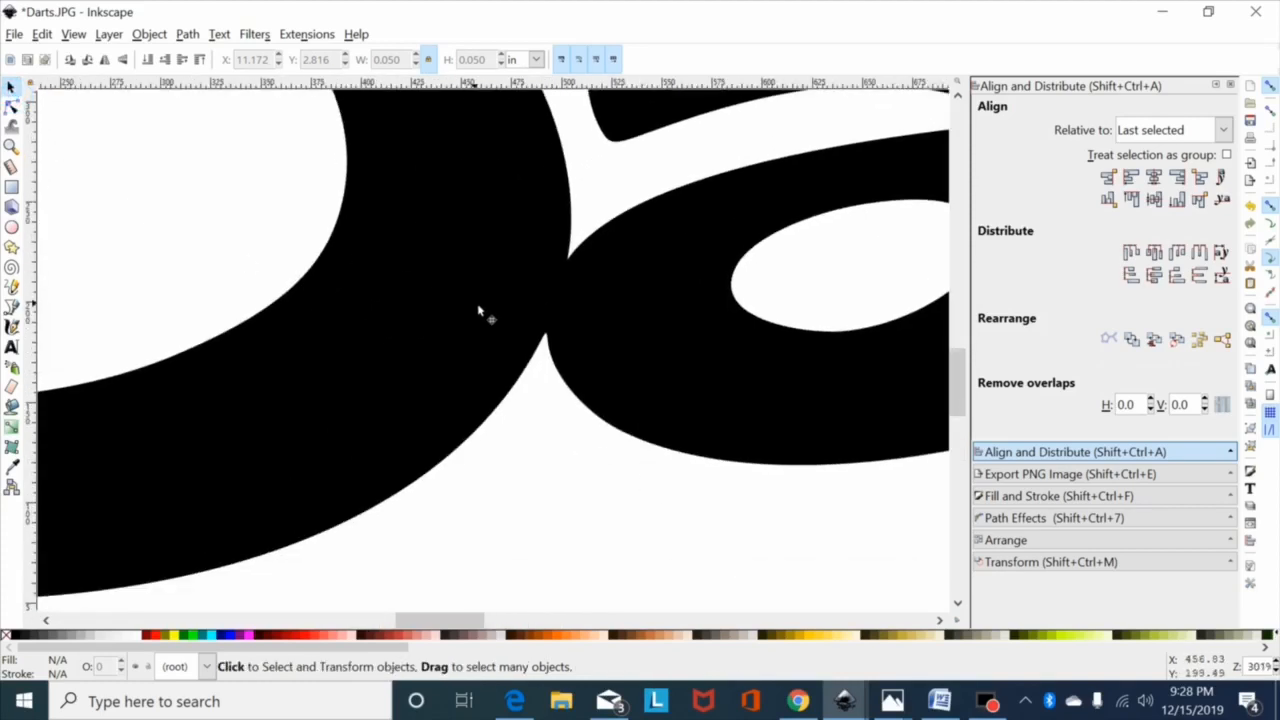
click(12, 105)
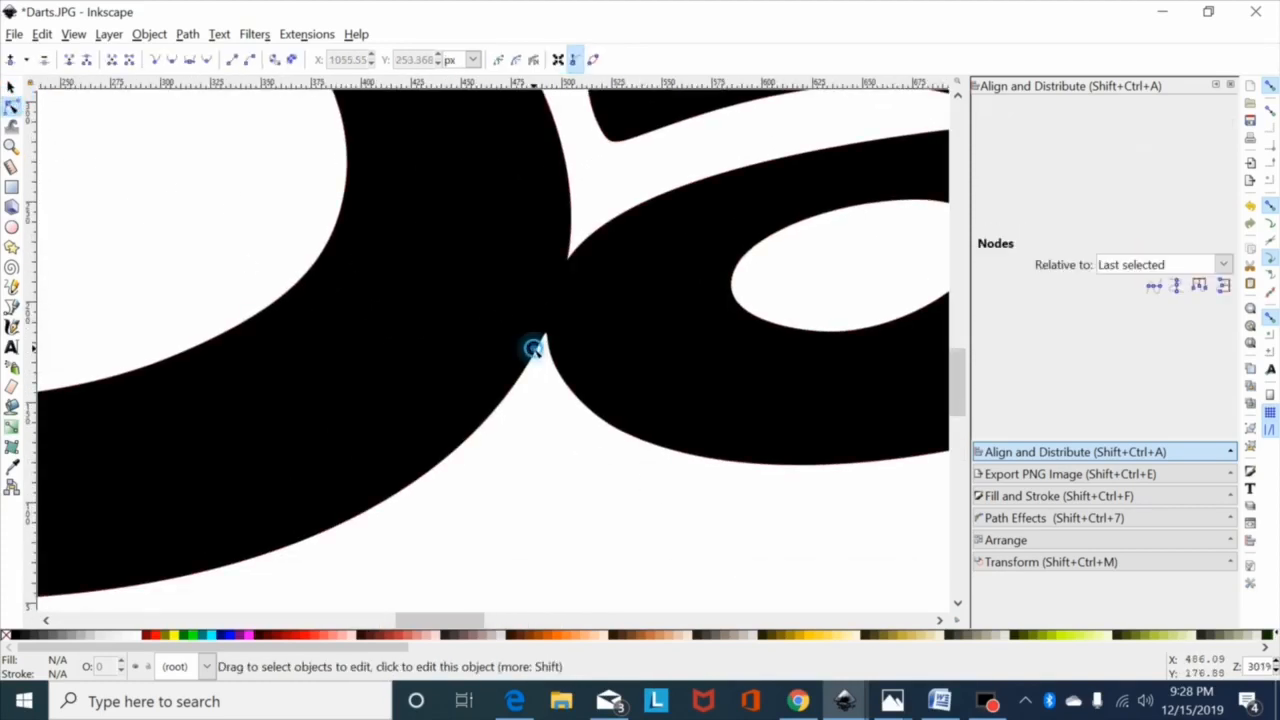
click(531, 349)
drag(603, 314, 513, 369)
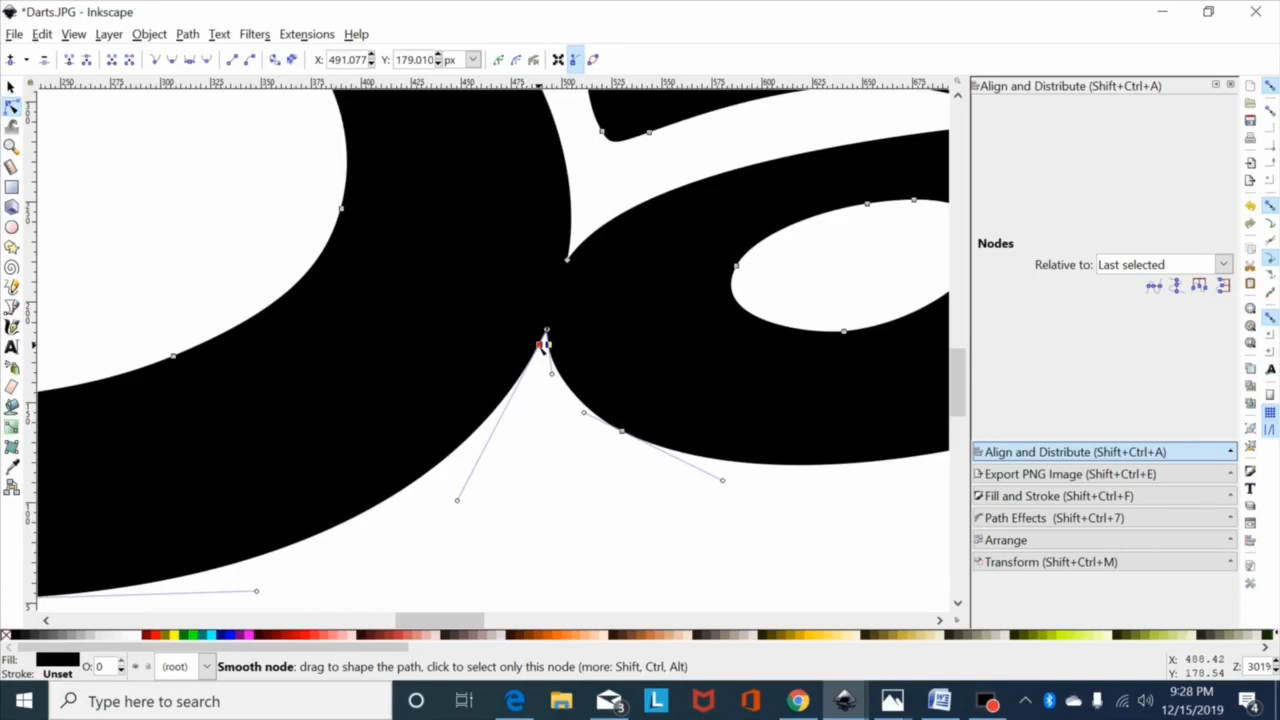
click(540, 345)
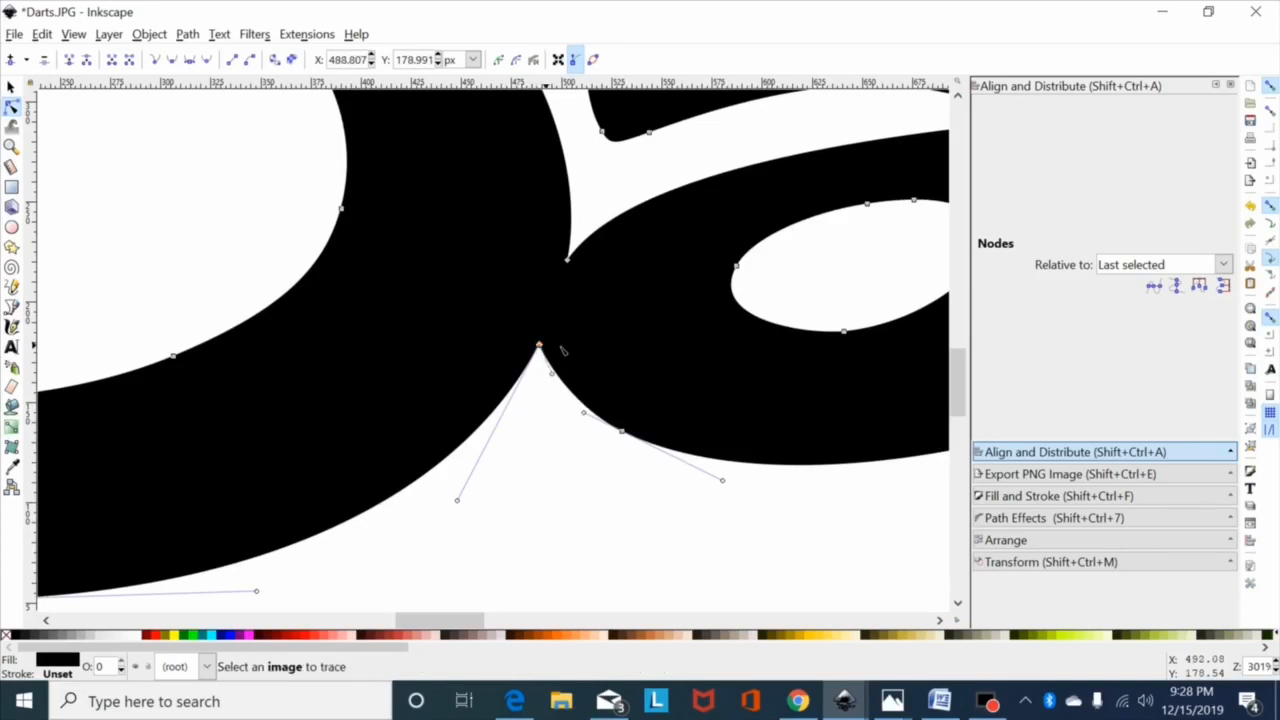
Examine the nodes along the "a" and "r" and across the whole lettering for remaining rough spots
key(minus)
key(minus)
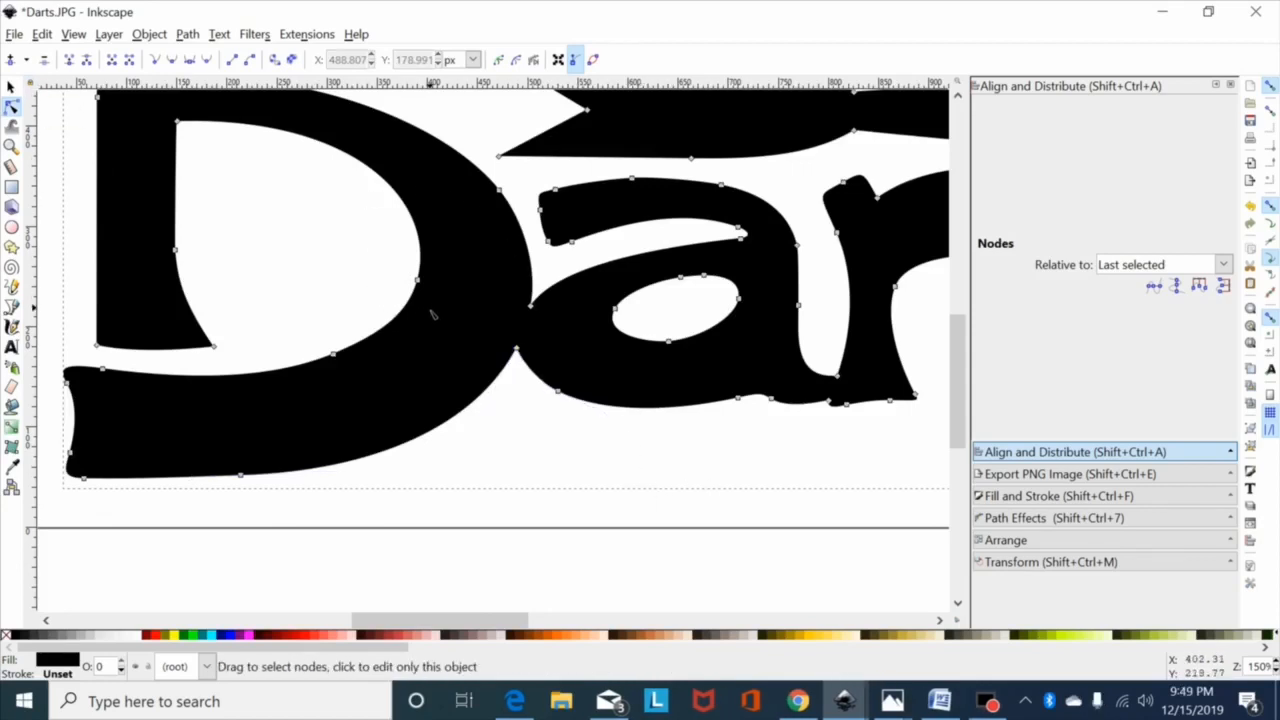
key(minus)
key(minus)
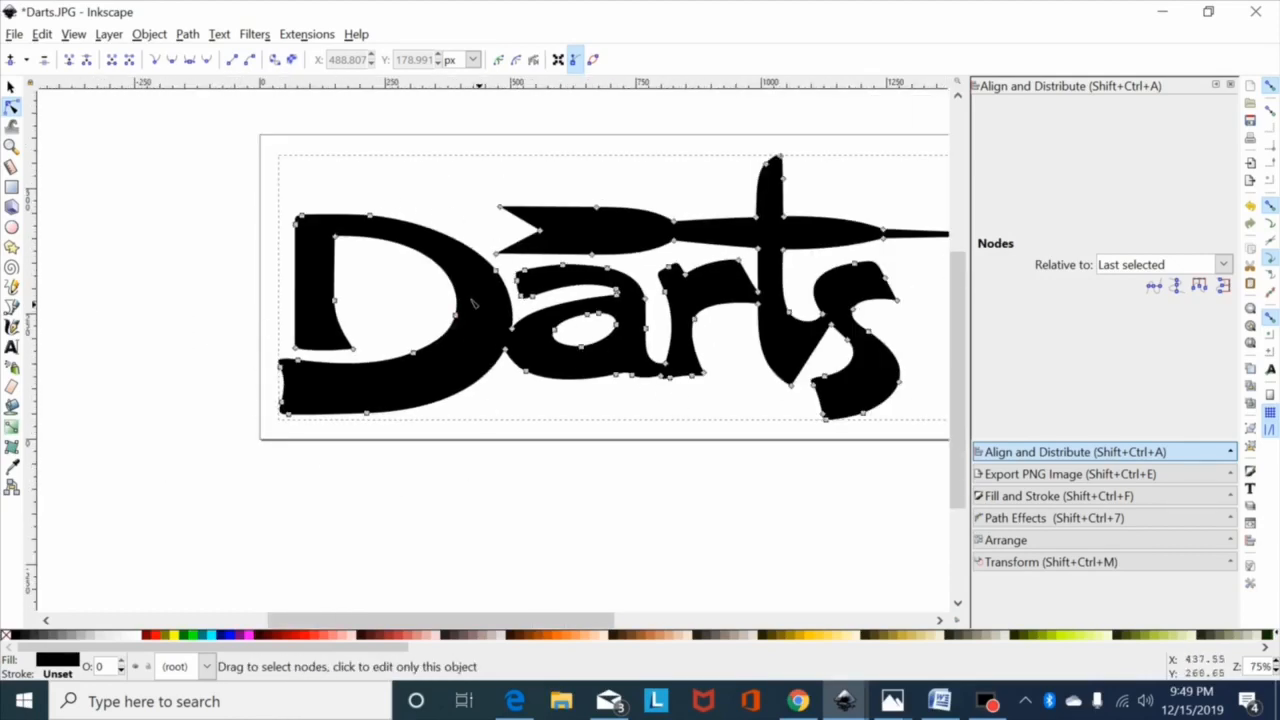
key(plus)
key(plus)
key(plus)
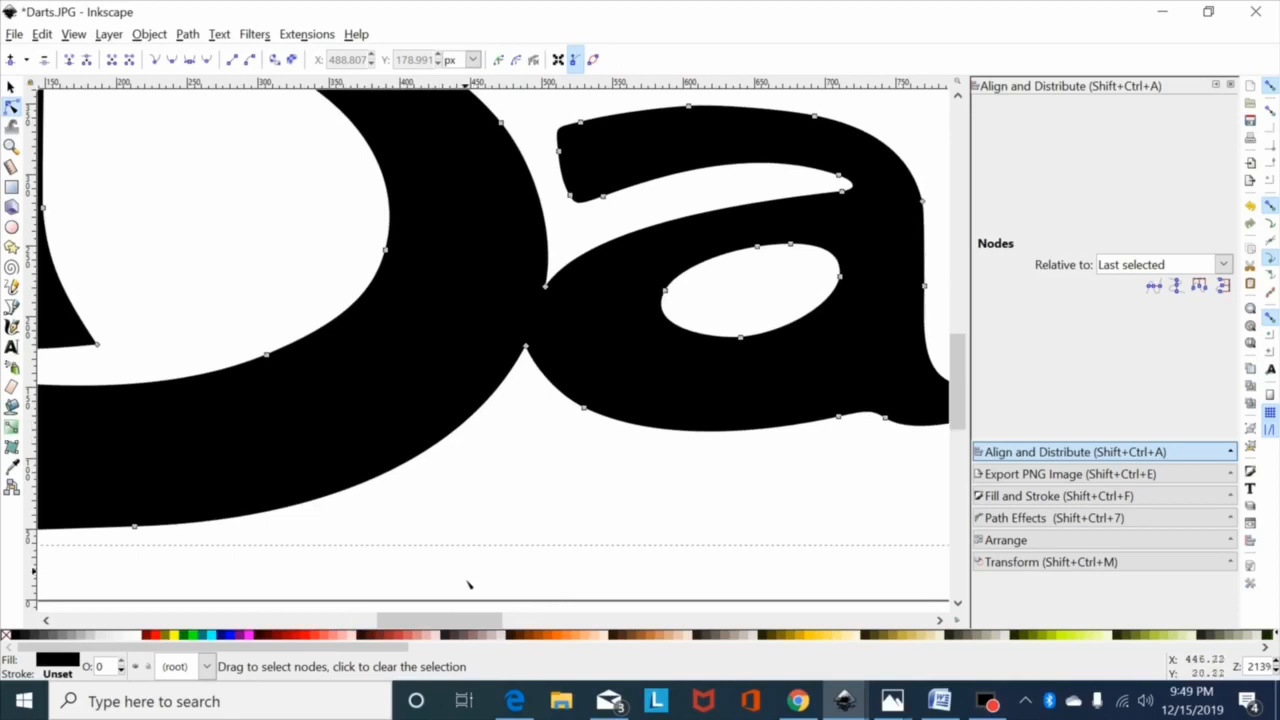
drag(464, 622, 509, 622)
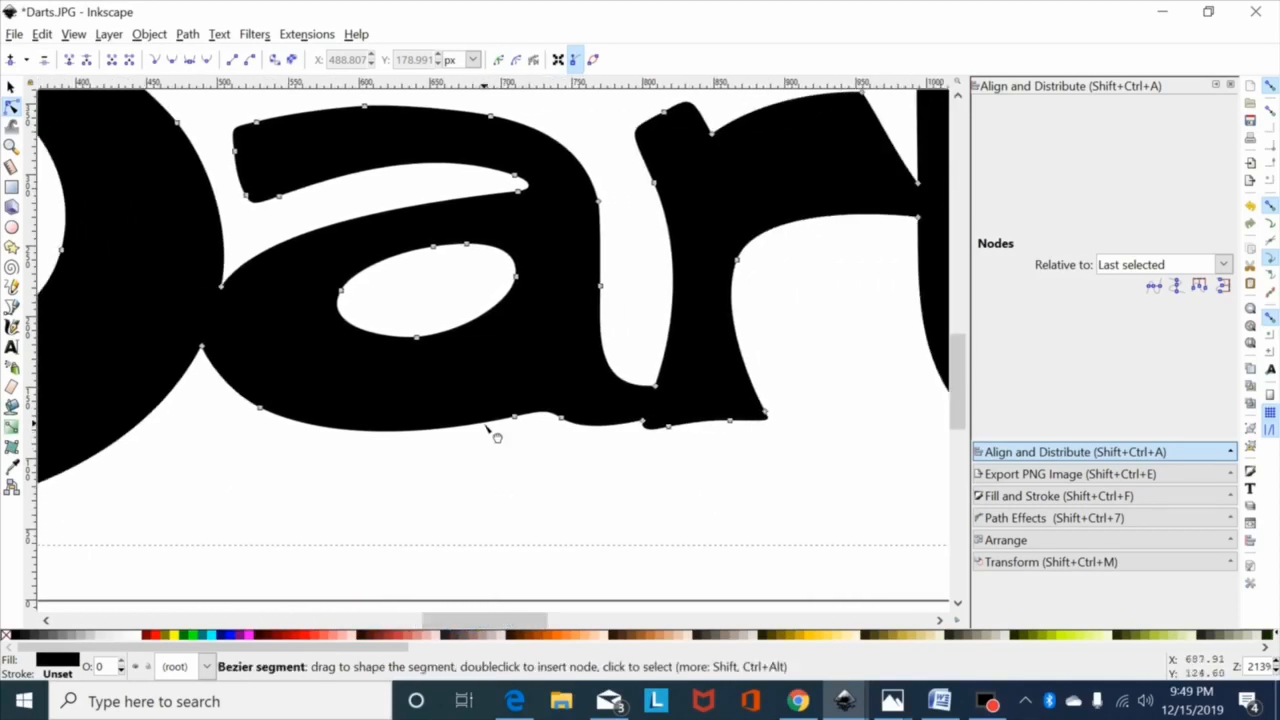
key(plus)
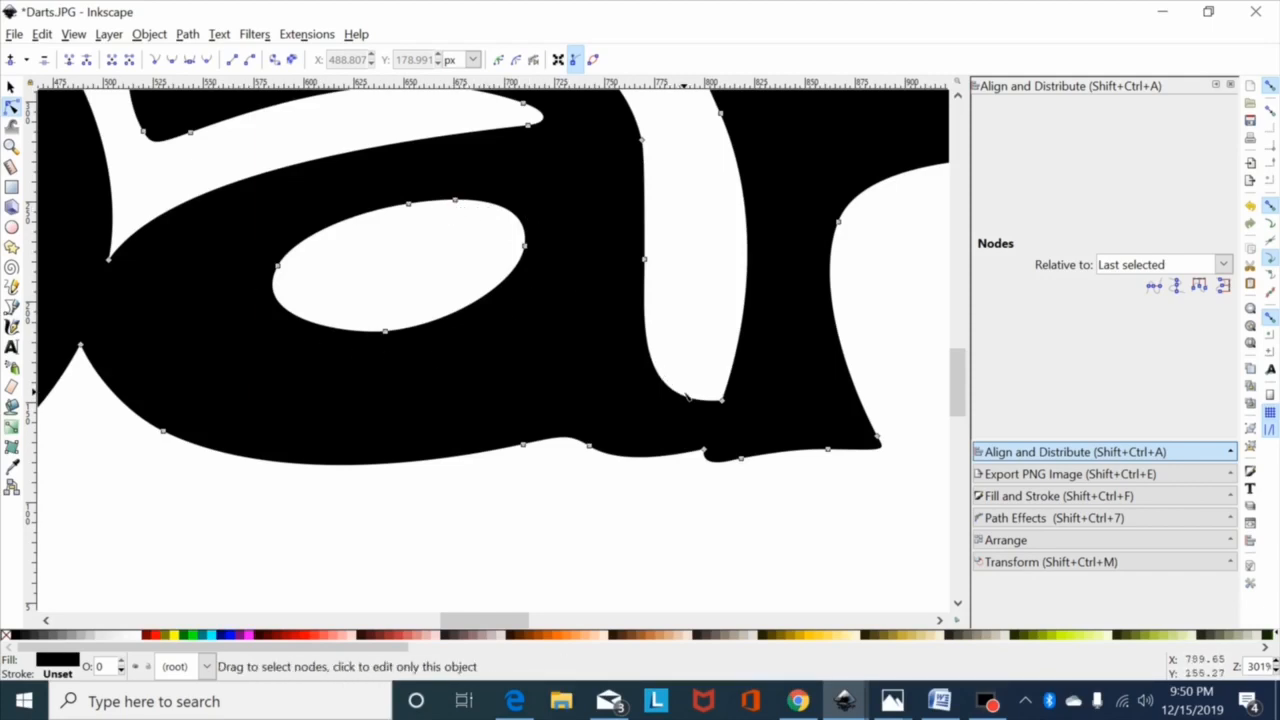
ctrl+scroll(686, 396, down, 3)
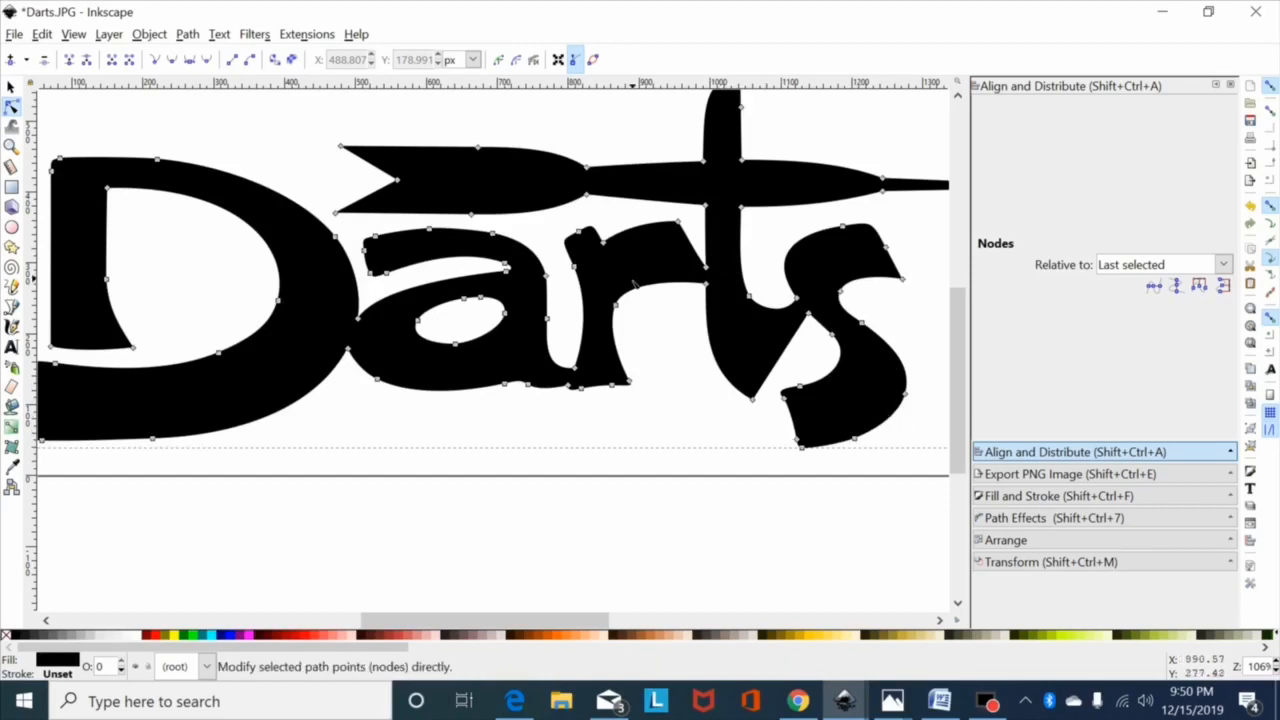
scroll(588, 297, down, 1)
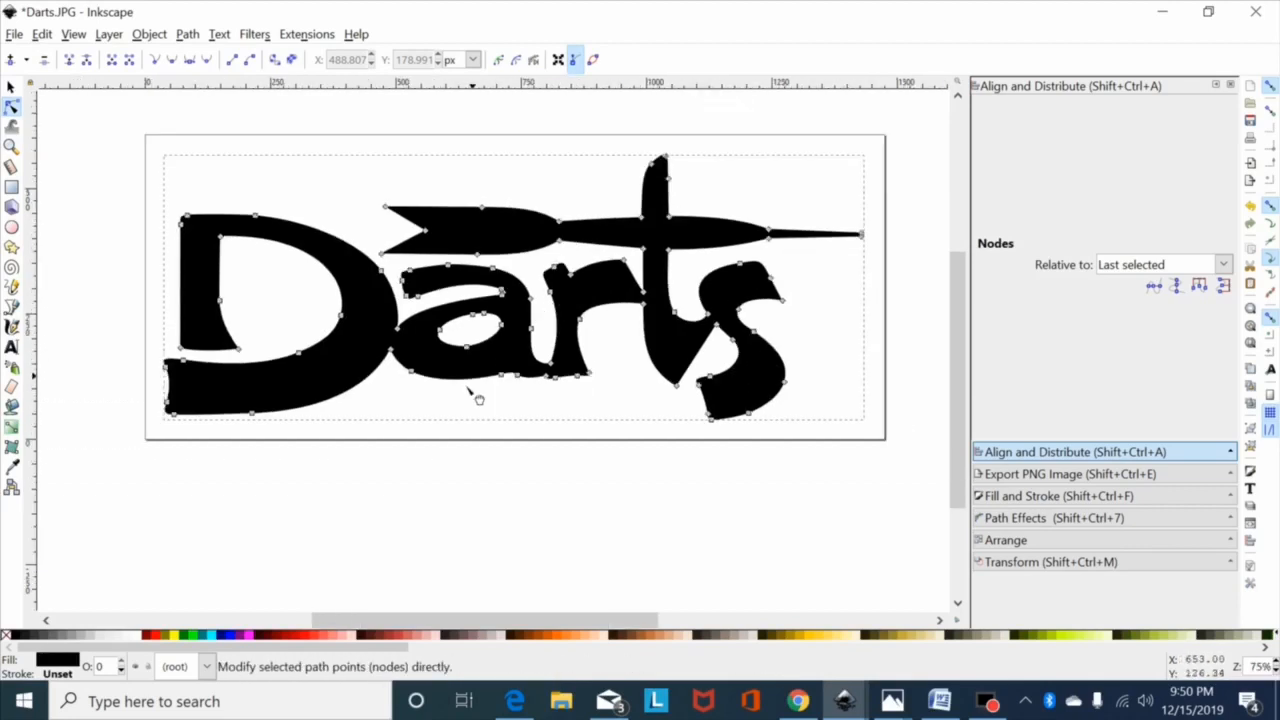
Delete the extra node on the upper edge of the "a" counter and make its four remaining nodes smooth
scroll(417, 437, up, 2)
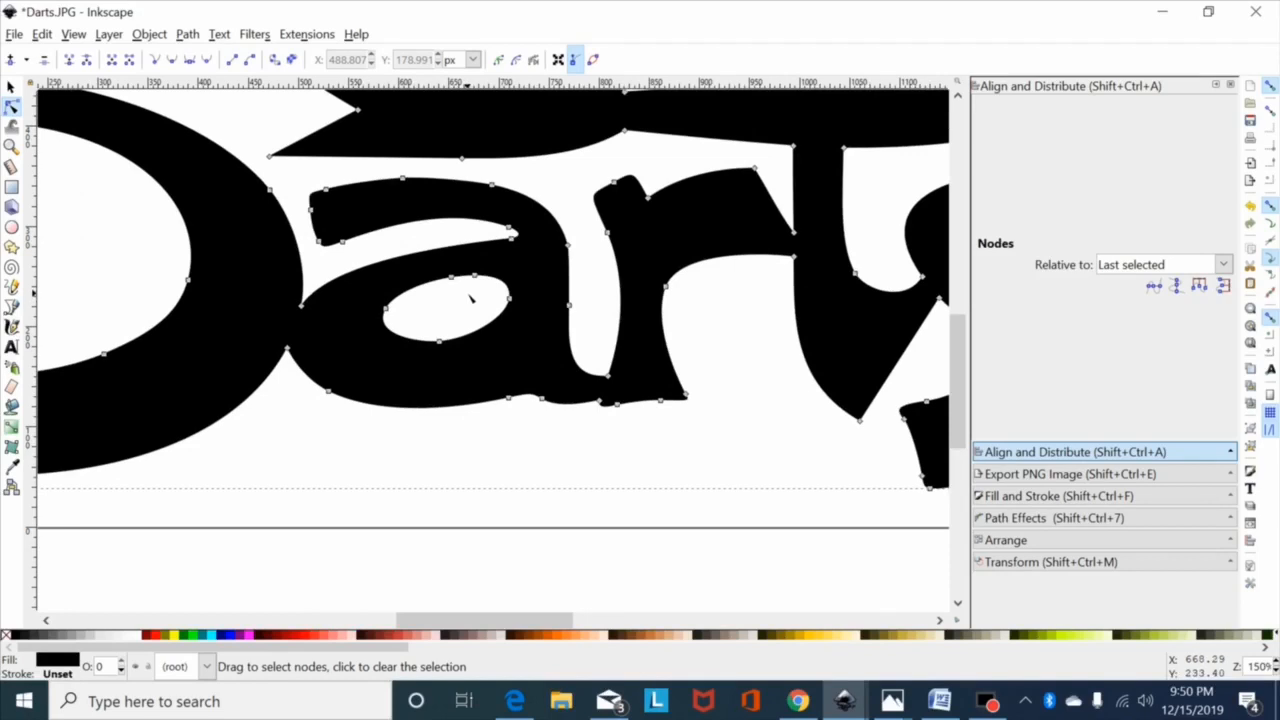
scroll(471, 298, up, 1)
drag(452, 214, 384, 286)
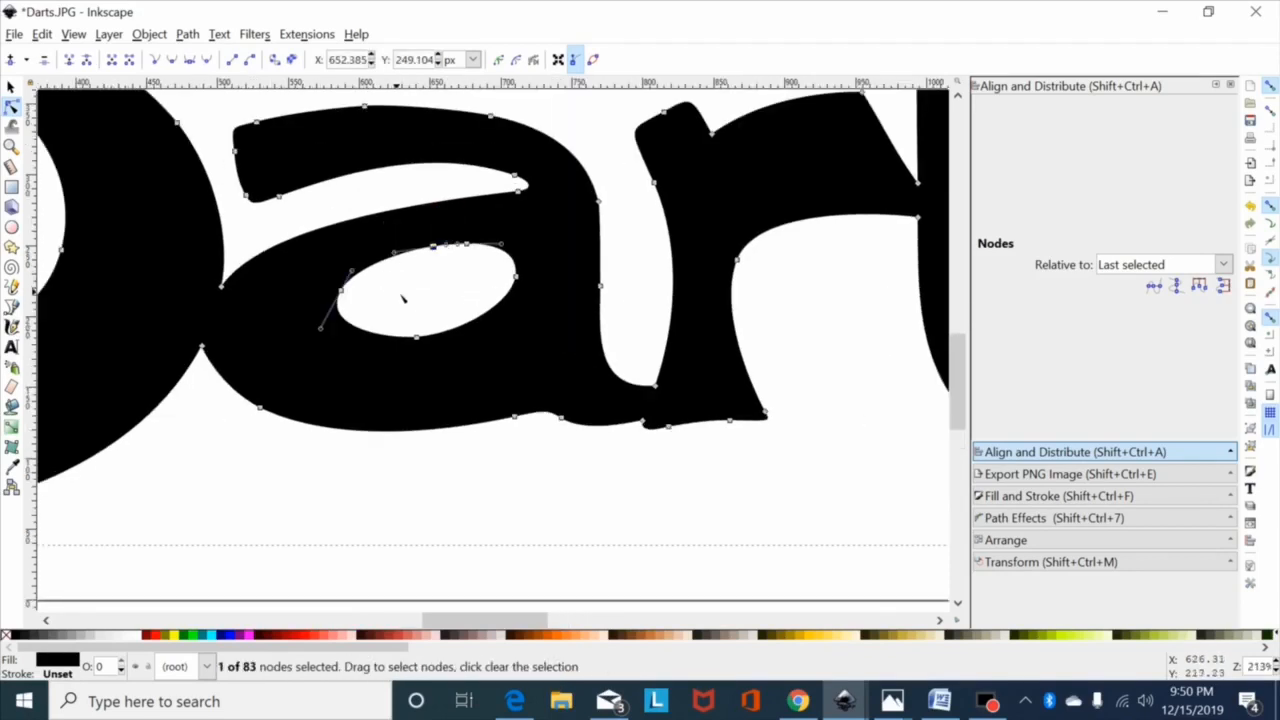
key(Delete)
drag(555, 222, 290, 388)
click(173, 59)
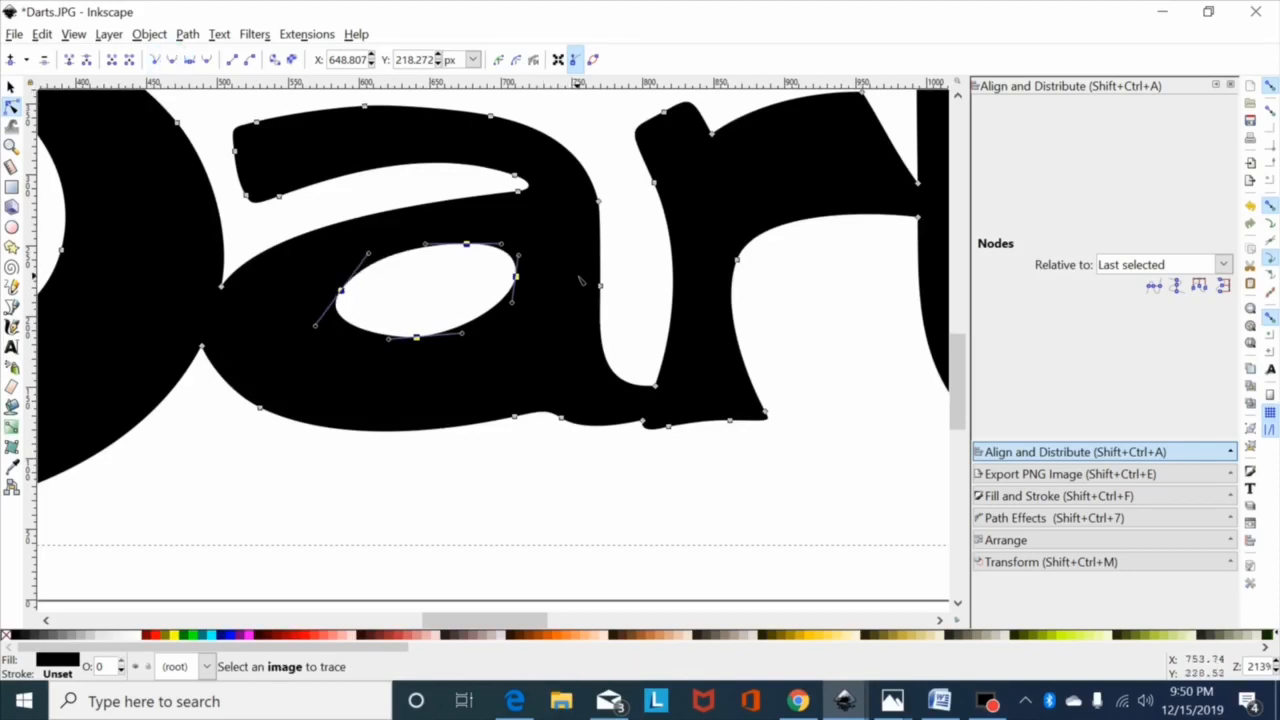
Select the Darts path as an object and check its total node count
key(minus)
key(minus)
key(minus)
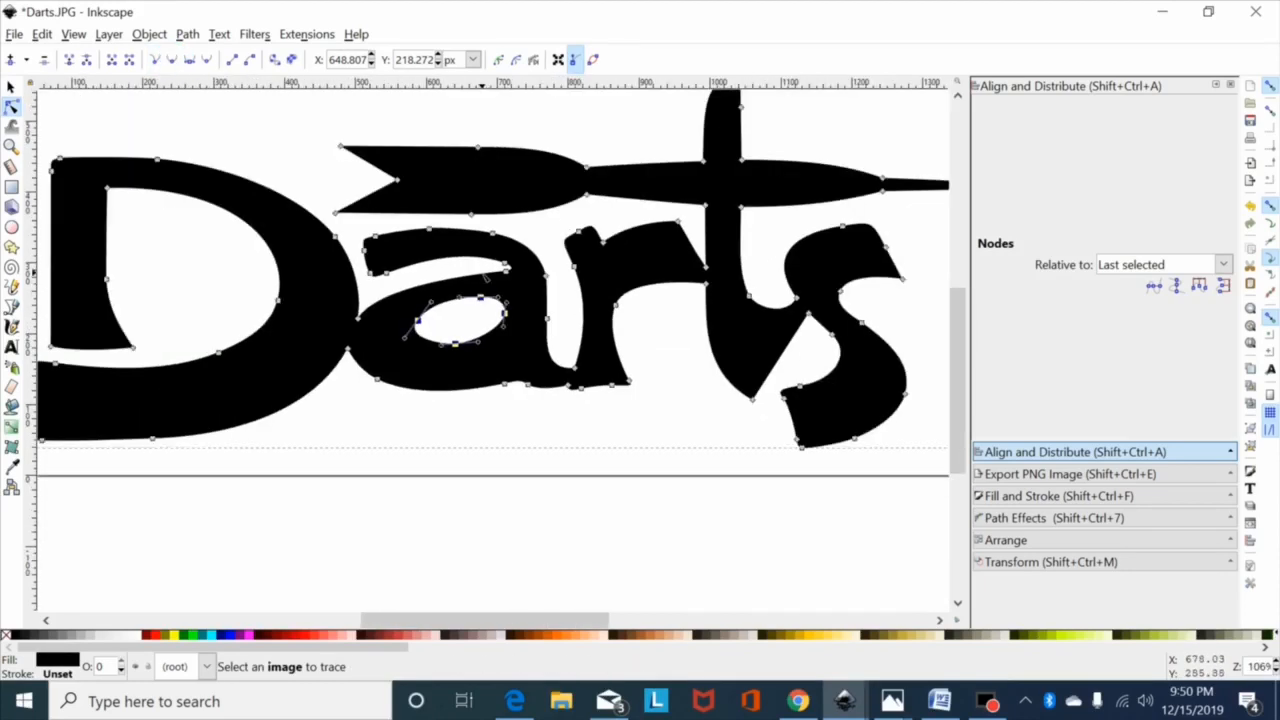
click(11, 87)
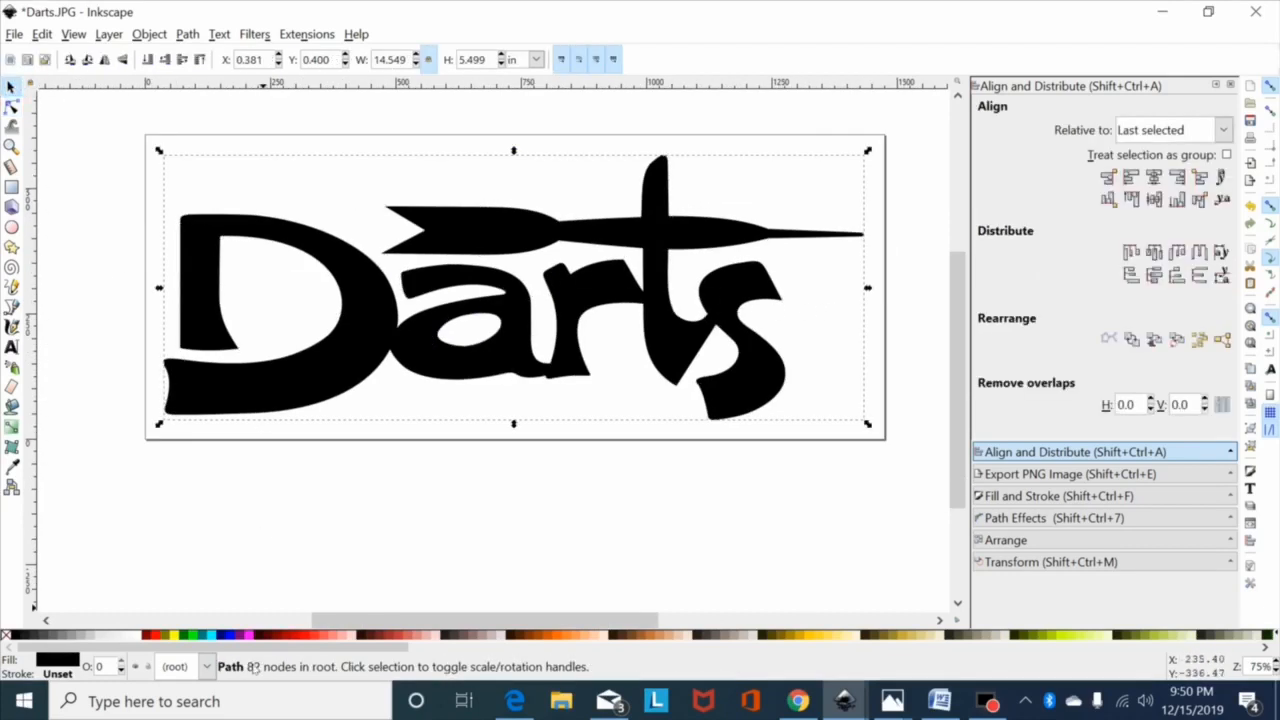